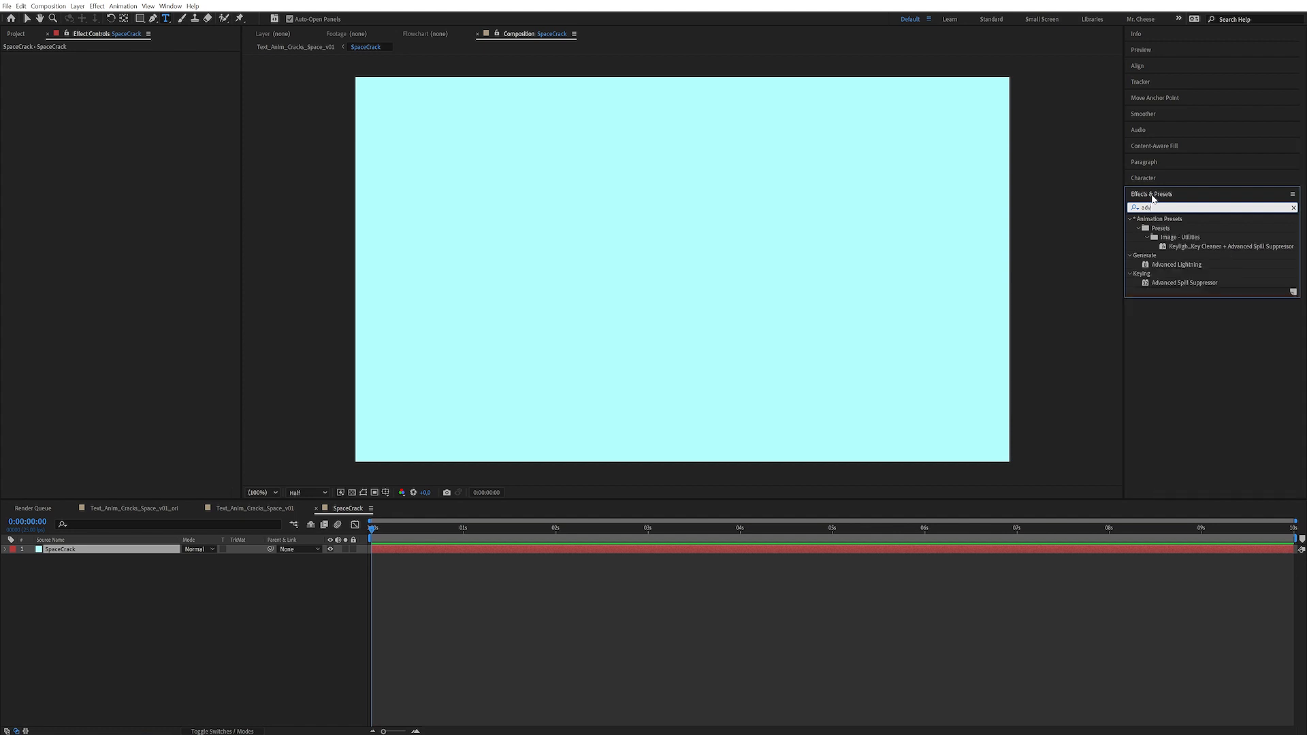
Apply Advanced Lightning to the SpaceCrack layer and lay the bolt out horizontally, with its origin at about 300, 557.
{"action": "type", "text": "a"}
{"action": "double_click", "coordinate": [1179, 265]}
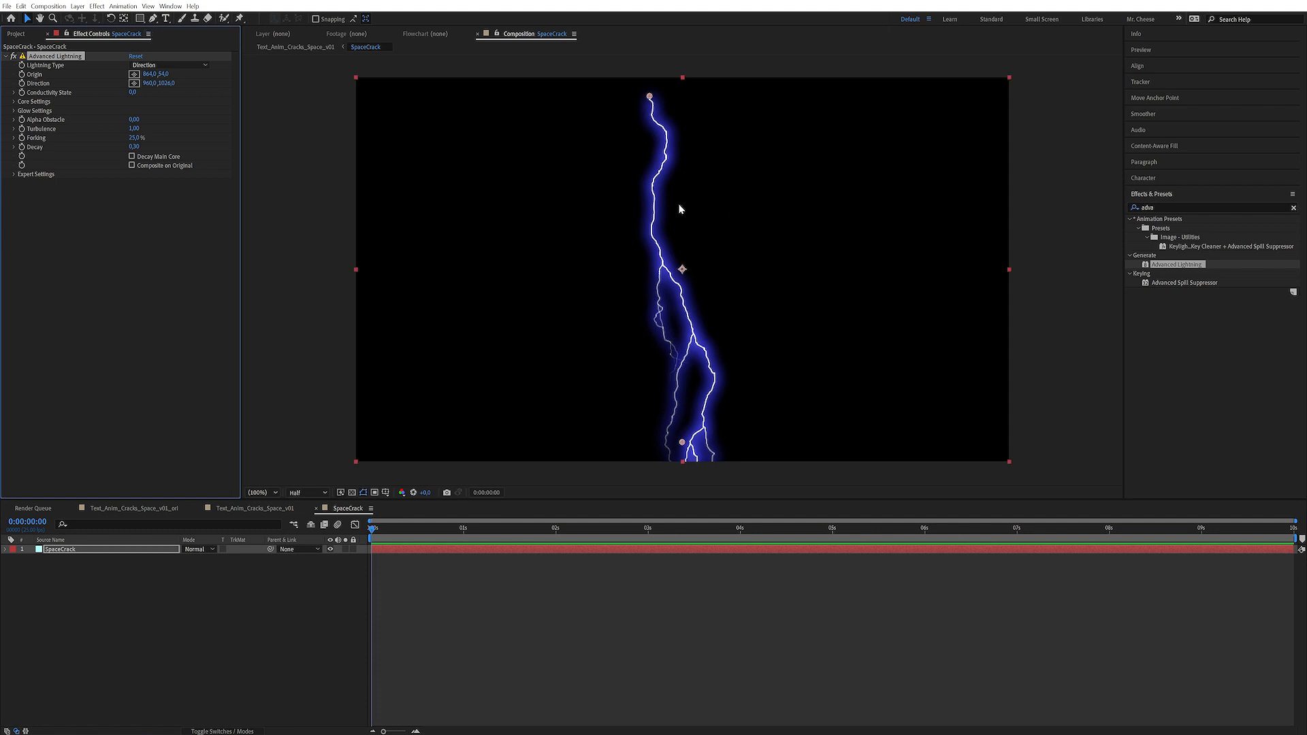
{"action": "left_click_drag", "start_coordinate": [649, 97], "coordinate": [456, 271]}
{"action": "left_click_drag", "start_coordinate": [682, 444], "coordinate": [910, 269]}
{"action": "left_click_drag", "start_coordinate": [455, 270], "coordinate": [457, 275]}
{"action": "left_click_drag", "start_coordinate": [910, 271], "coordinate": [894, 280]}
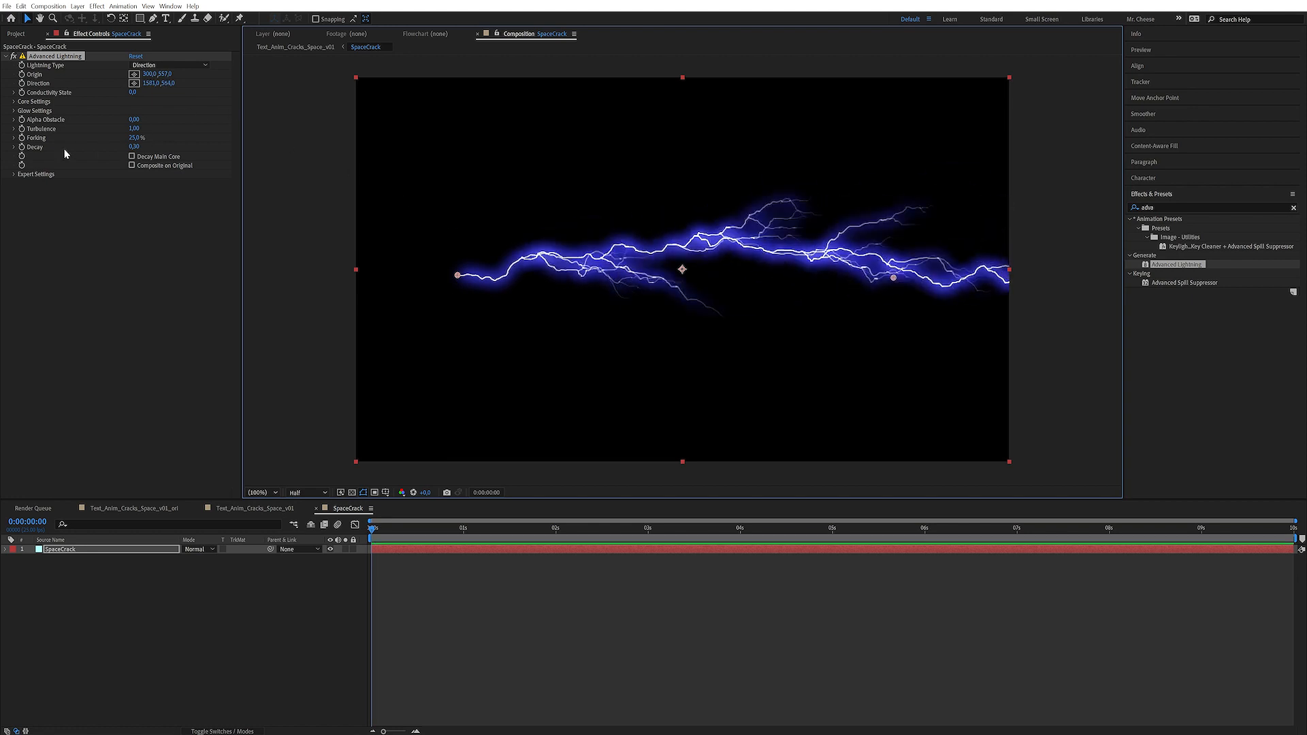
Thicken the lightning core to a radius of about 10.7 and set the glow radius to 1.
{"action": "left_click", "coordinate": [13, 101]}
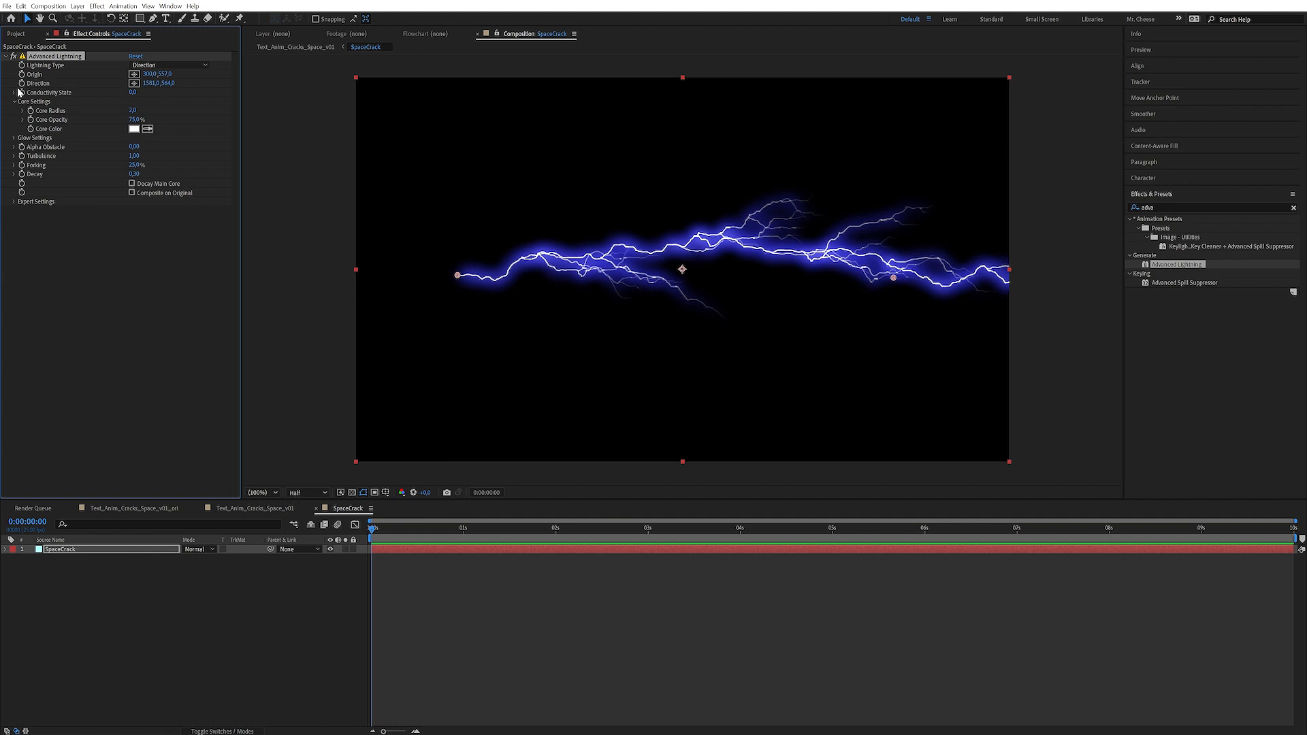
{"action": "left_click_drag", "start_coordinate": [130, 116], "coordinate": [497, 52]}
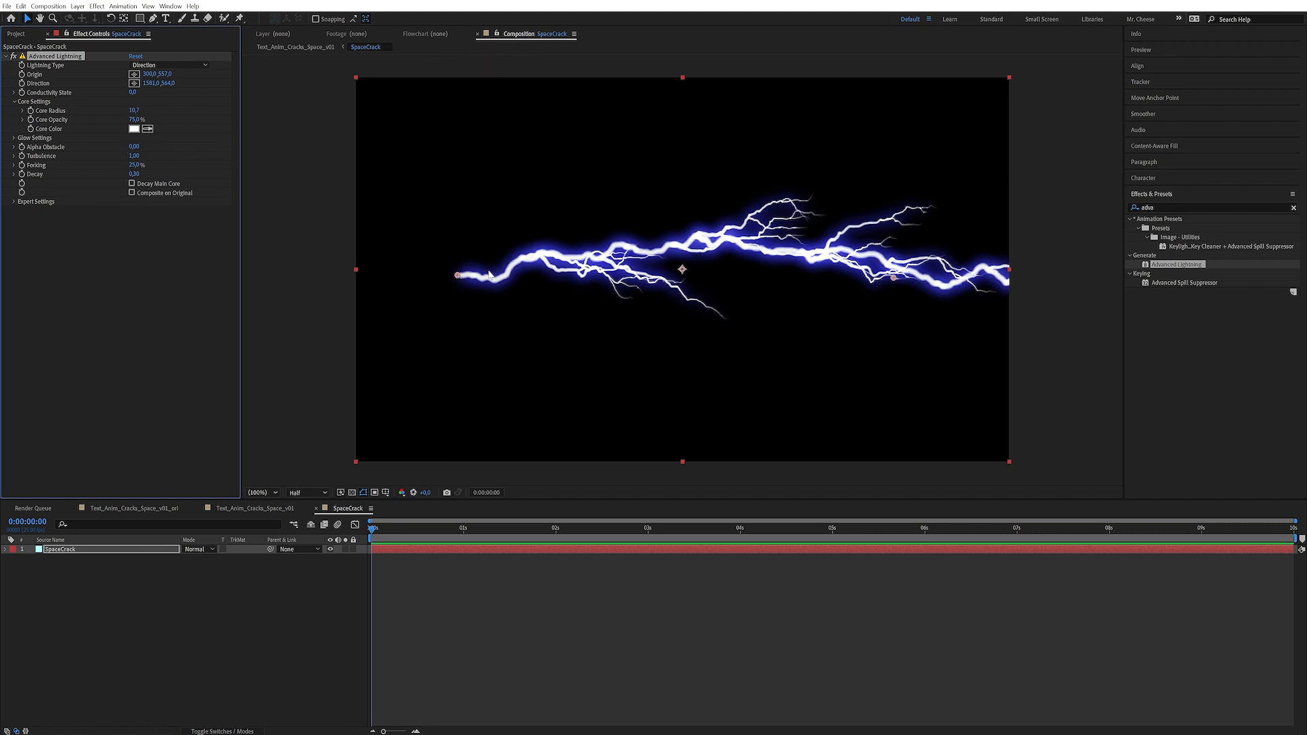
{"action": "left_click", "coordinate": [14, 138]}
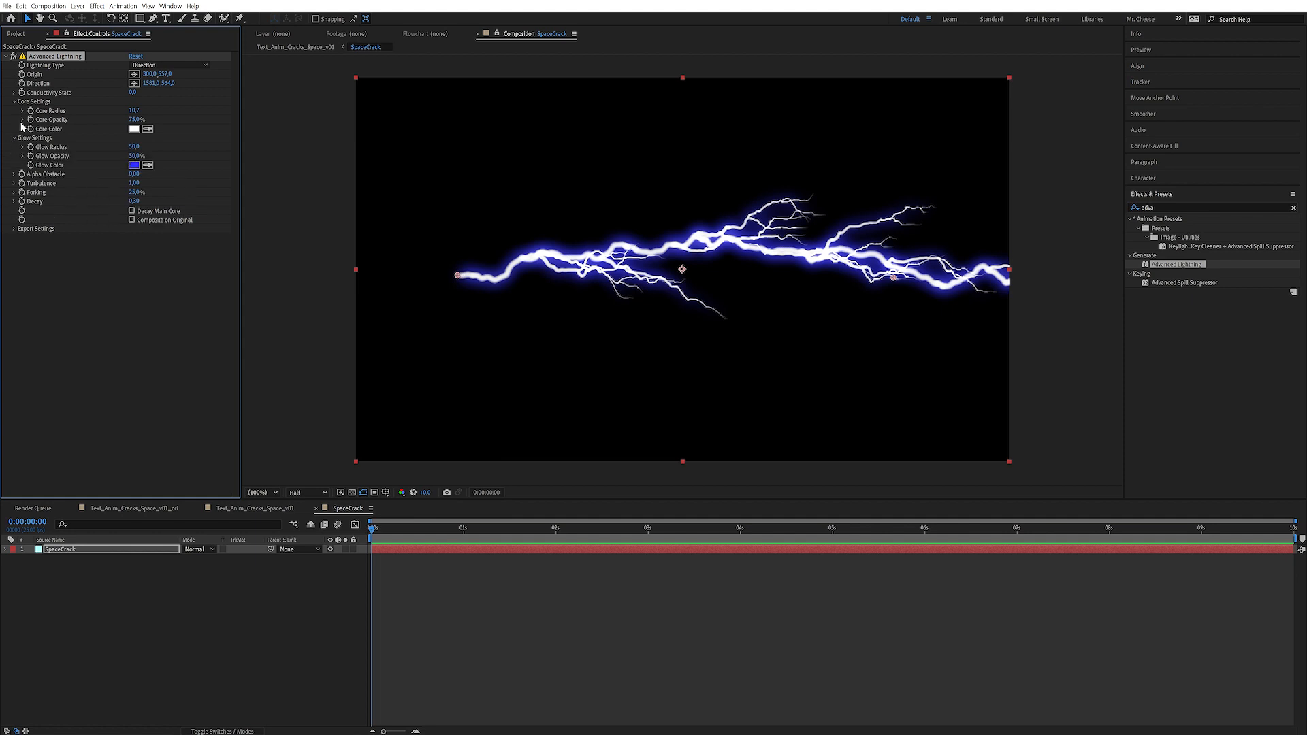
{"action": "left_click", "coordinate": [133, 147]}
{"action": "type", "text": "1"}
{"action": "key", "text": "Return"}
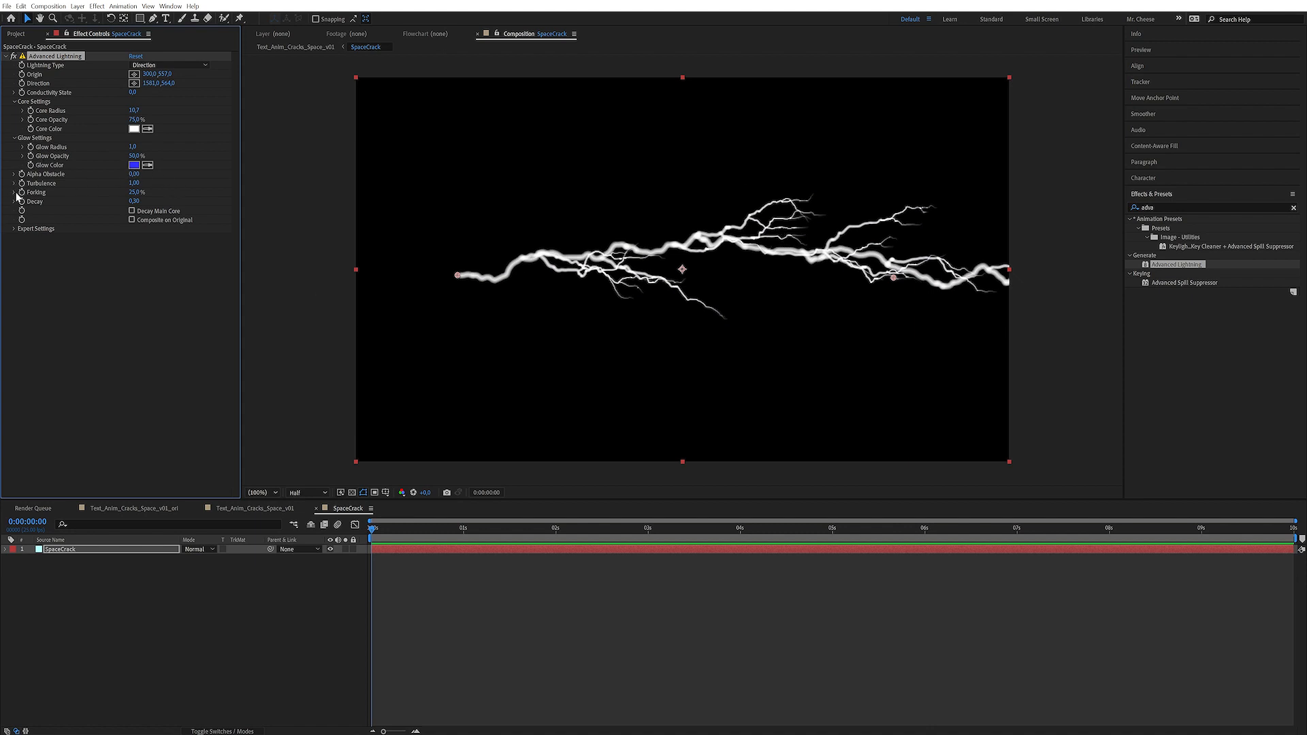
Set the lightning's forking to 14%, decay to about 0.38 and core drain to about 48%.
{"action": "mouse_move", "coordinate": [134, 192]}
{"action": "left_mouse_down"}
{"action": "mouse_move", "coordinate": [113, 195]}
{"action": "mouse_move", "coordinate": [132, 201]}
{"action": "left_mouse_up"}
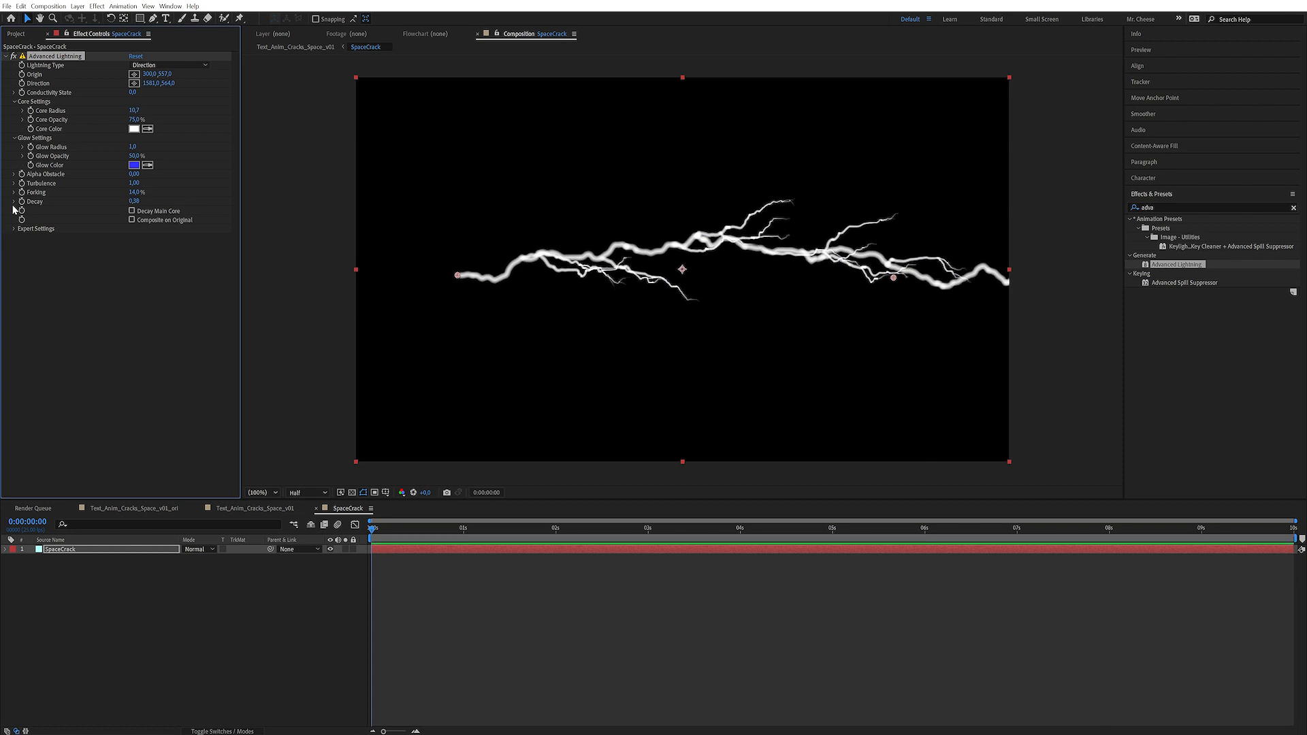
{"action": "left_click", "coordinate": [14, 229]}
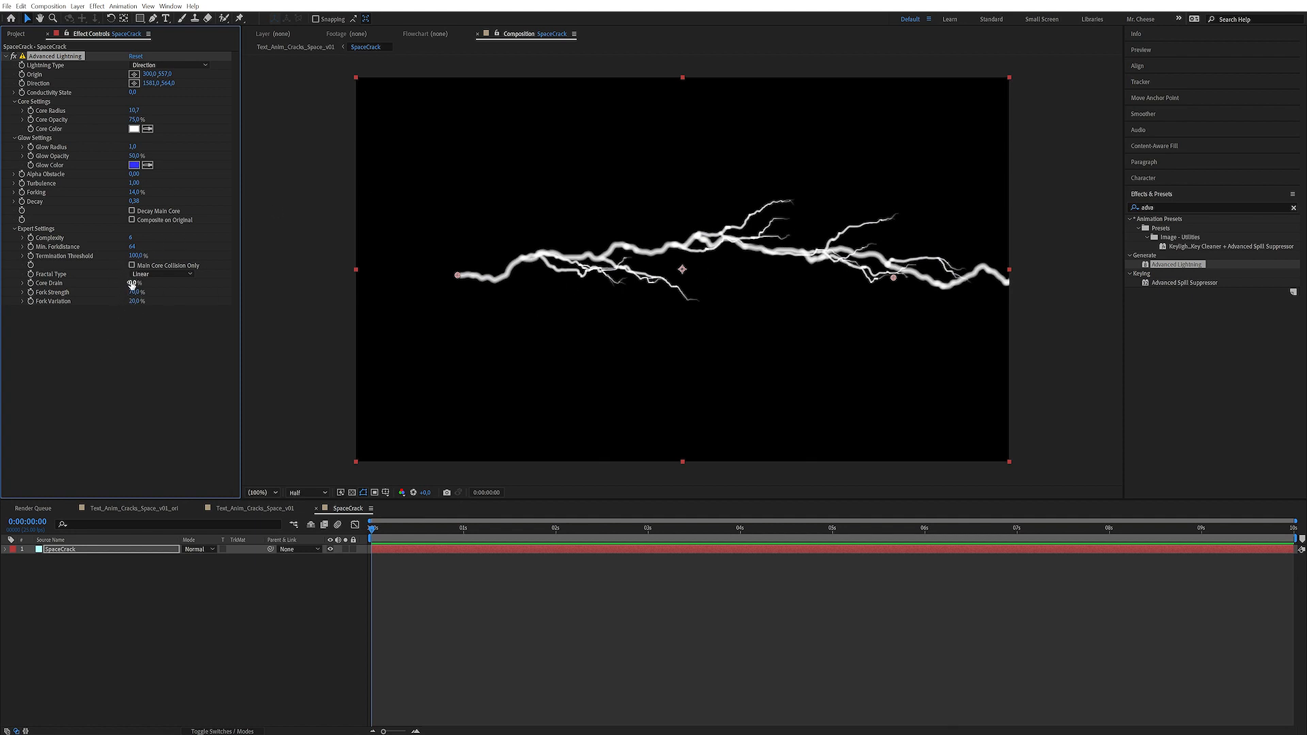
{"action": "left_click_drag", "start_coordinate": [135, 282], "coordinate": [161, 283]}
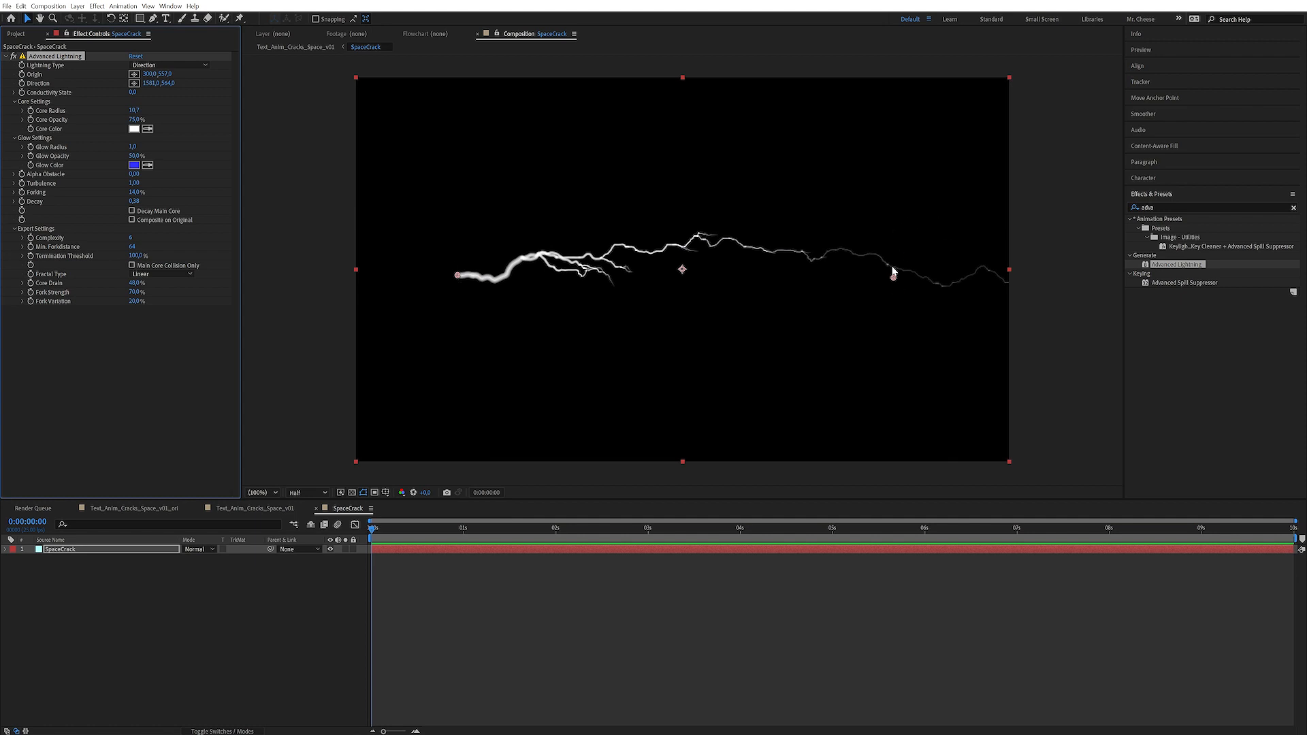
Move the lightning's direction point to about 1391, 578 and set fork strength to 100% and fork variation to 52%.
{"action": "left_click_drag", "start_coordinate": [894, 280], "coordinate": [829, 284]}
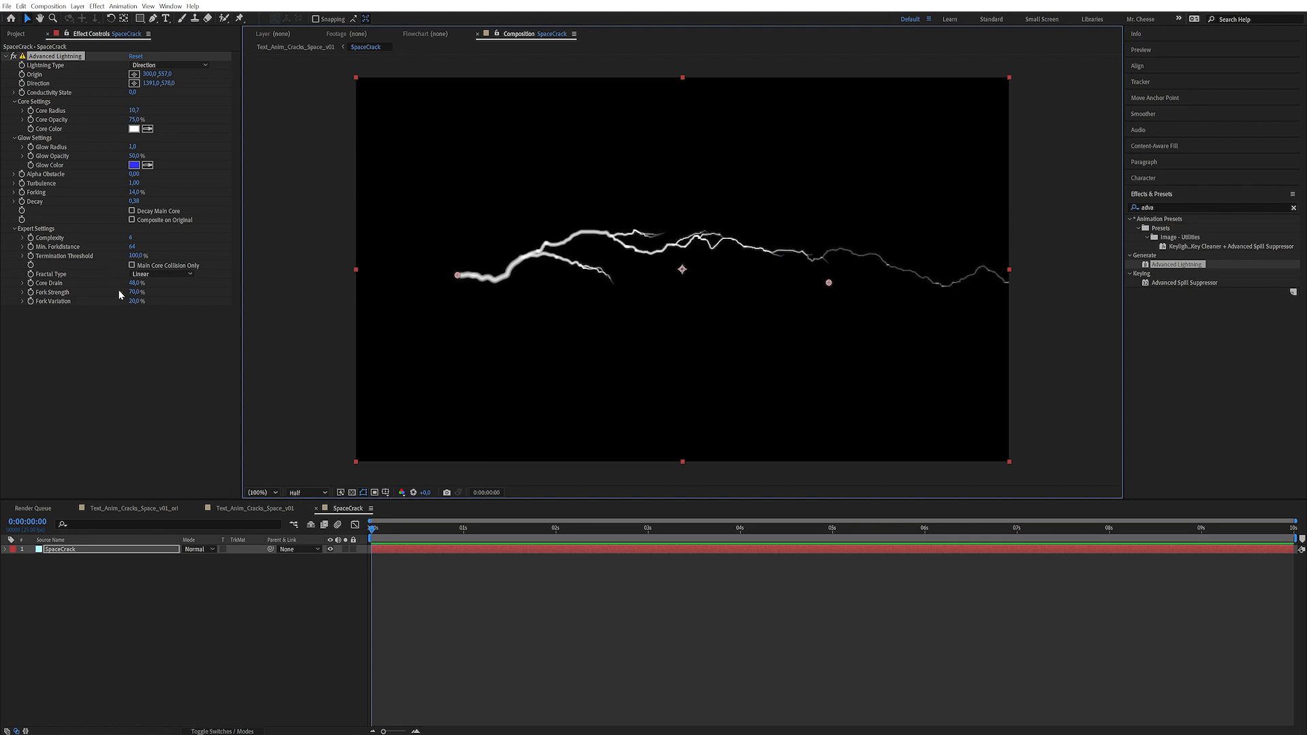
{"action": "left_click_drag", "start_coordinate": [135, 292], "coordinate": [154, 292]}
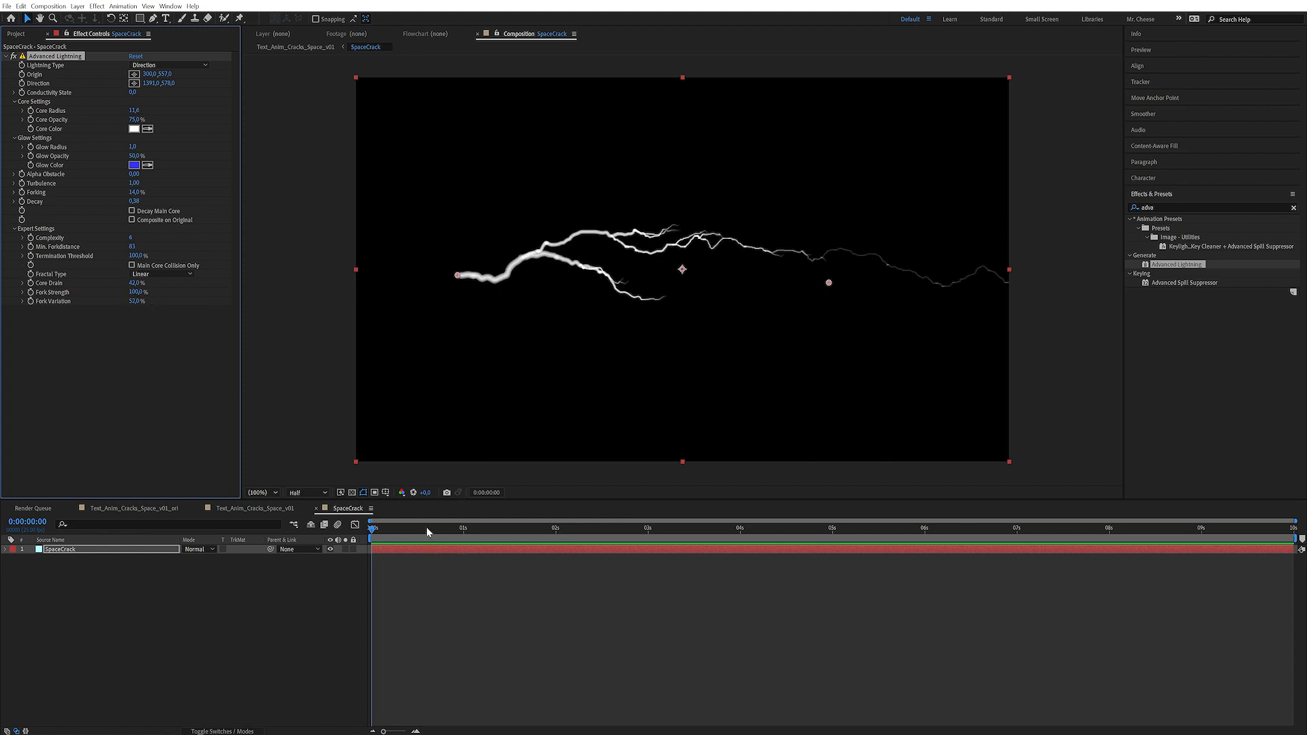
{"action": "left_click_drag", "start_coordinate": [428, 532], "coordinate": [371, 532]}
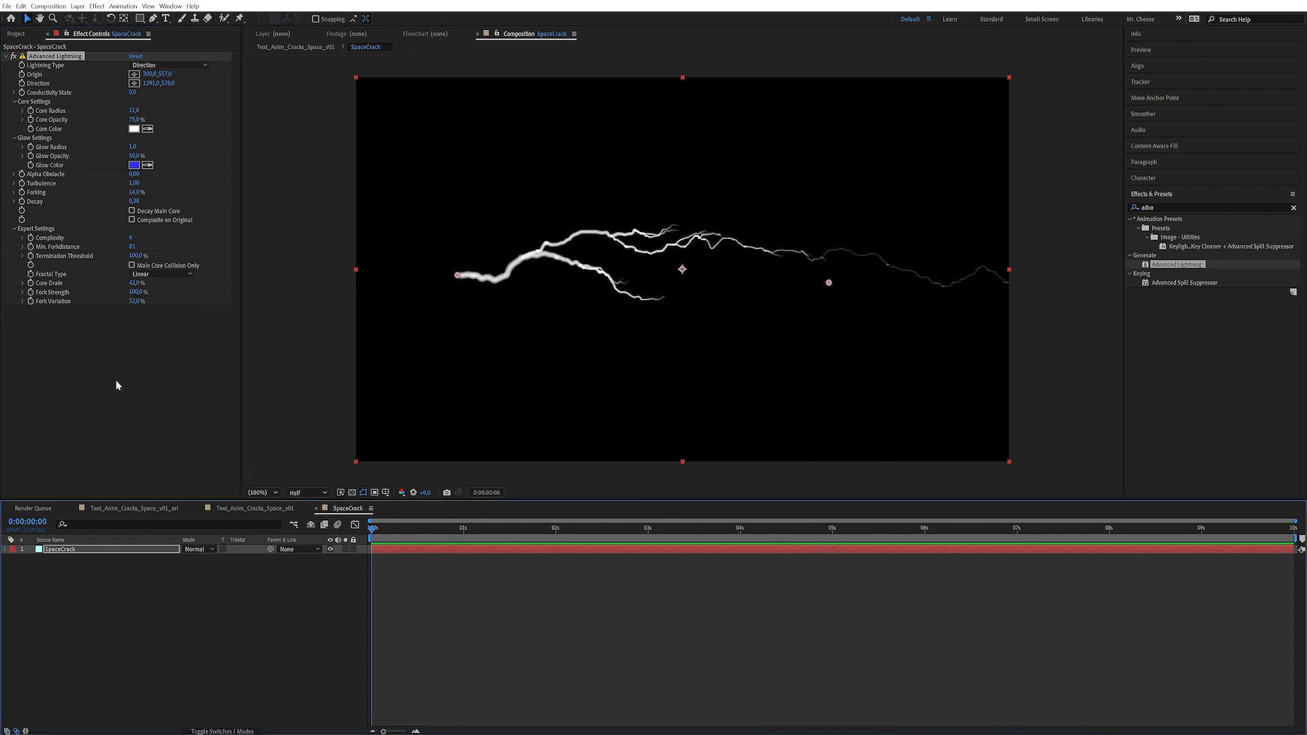
Change the lightning's core color to the orange FF9F42.
{"action": "left_click", "coordinate": [133, 130]}
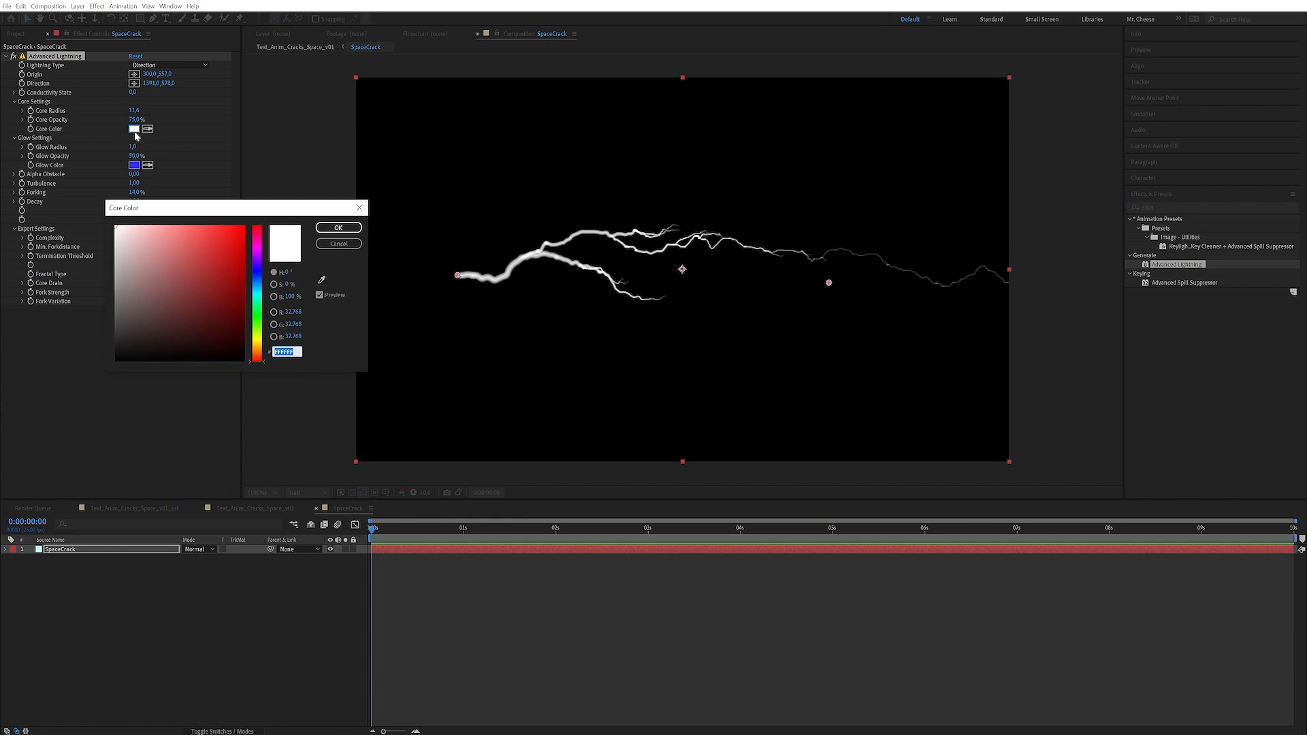
{"action": "left_click_drag", "start_coordinate": [258, 342], "coordinate": [260, 350]}
{"action": "mouse_move", "coordinate": [185, 243]}
{"action": "left_mouse_down"}
{"action": "mouse_move", "coordinate": [194, 218]}
{"action": "mouse_move", "coordinate": [213, 217]}
{"action": "mouse_move", "coordinate": [195, 215]}
{"action": "mouse_move", "coordinate": [211, 216]}
{"action": "left_mouse_up"}
{"action": "left_click_drag", "start_coordinate": [257, 351], "coordinate": [258, 354]}
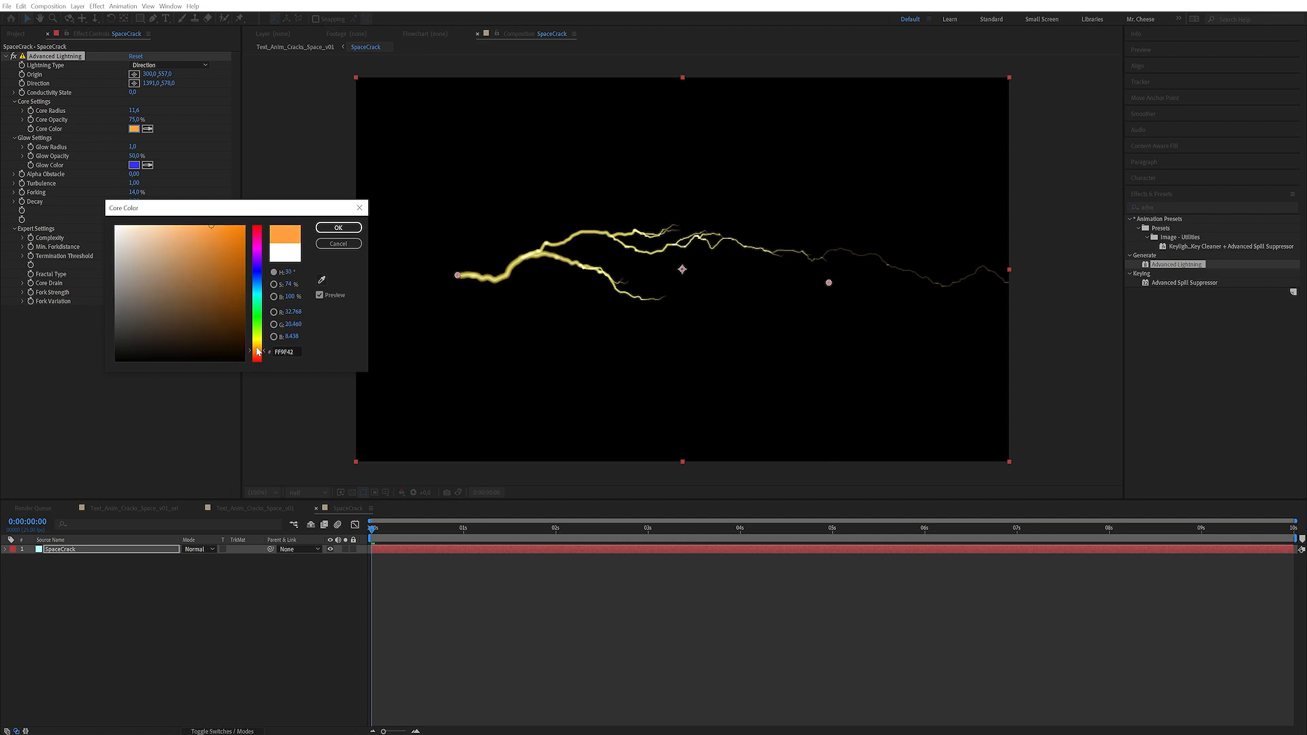
{"action": "left_click", "coordinate": [339, 228]}
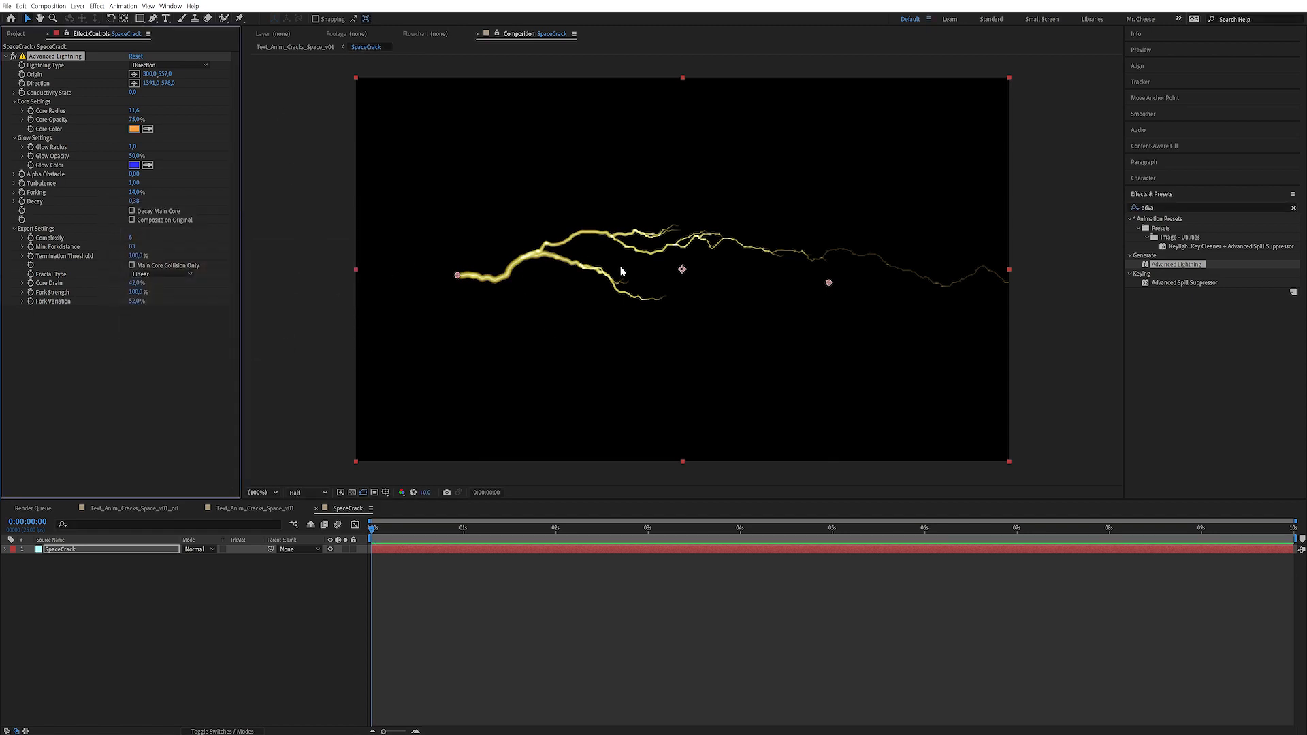
Drive the lightning's Conductivity State with the expression time*1 and preview the animation.
{"action": "left_click_drag", "start_coordinate": [415, 532], "coordinate": [326, 553]}
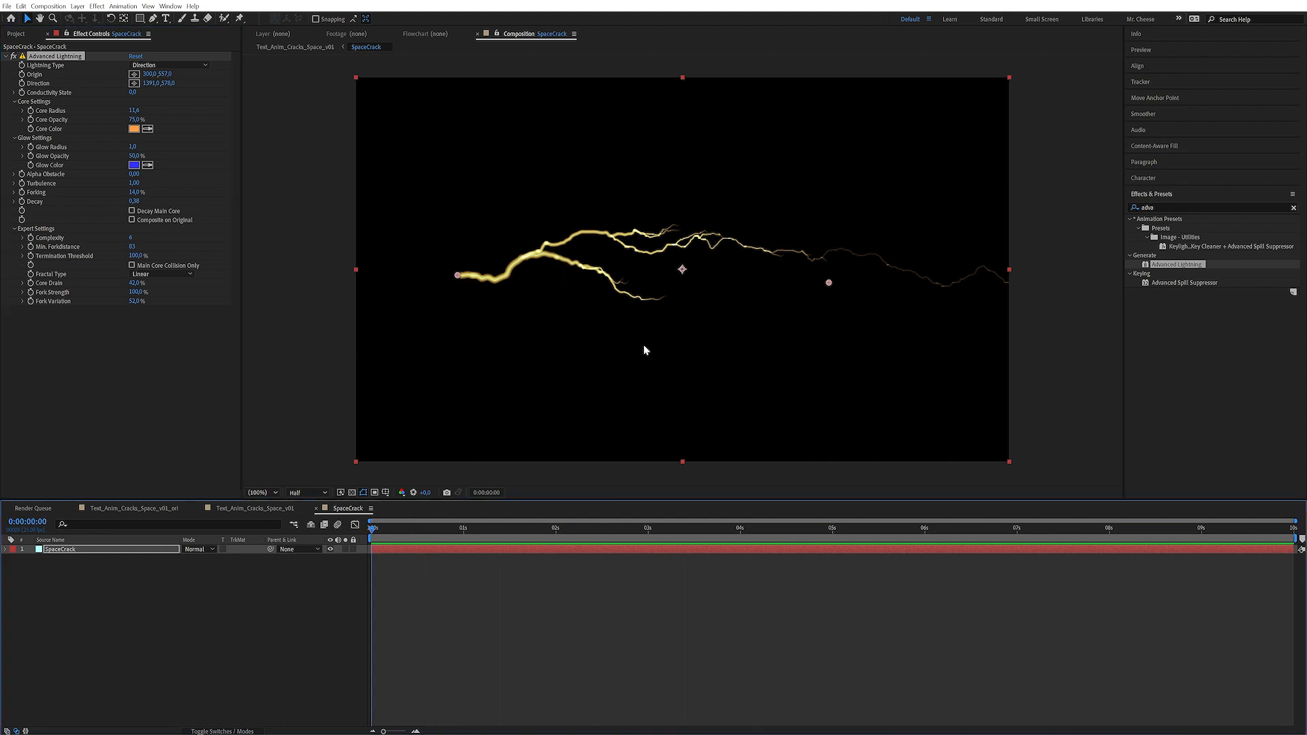
{"action": "left_click_drag", "start_coordinate": [416, 531], "coordinate": [175, 578]}
{"action": "left_click", "coordinate": [22, 92], "text": "alt"}
{"action": "type", "text": "time"}
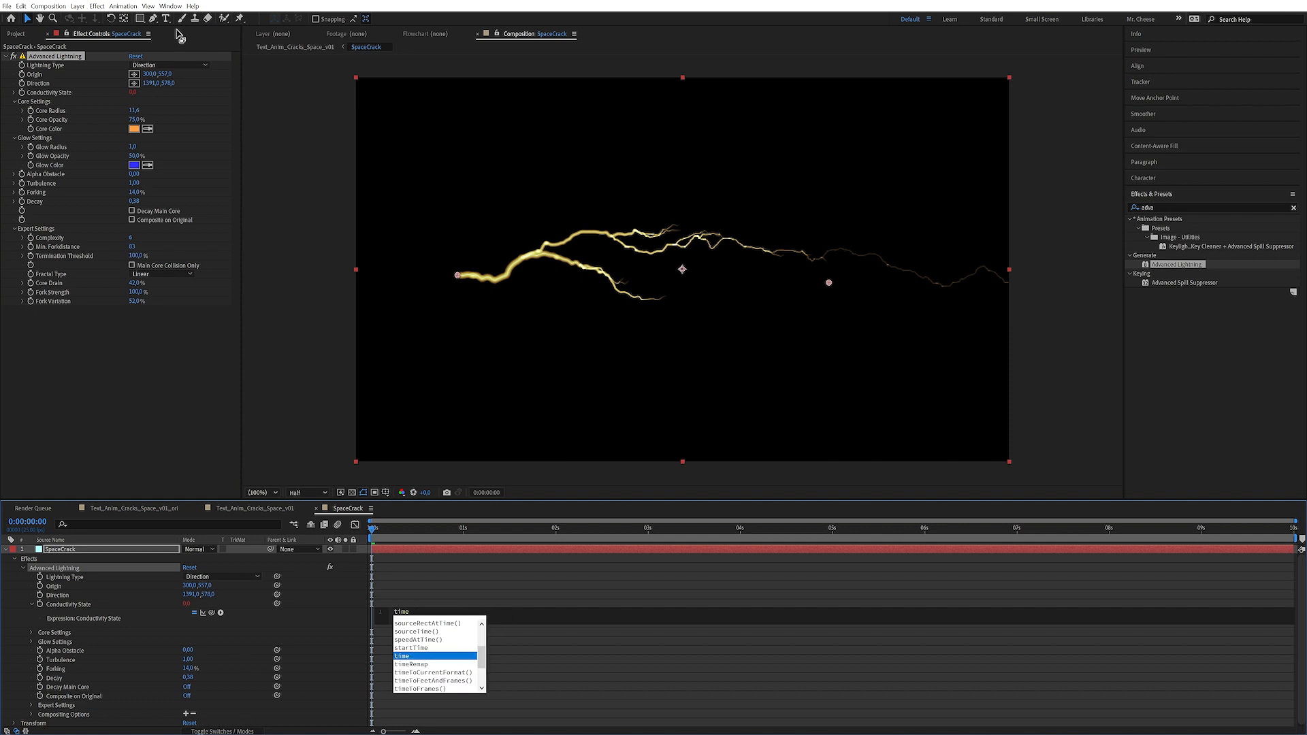
{"action": "type", "text": "'"}
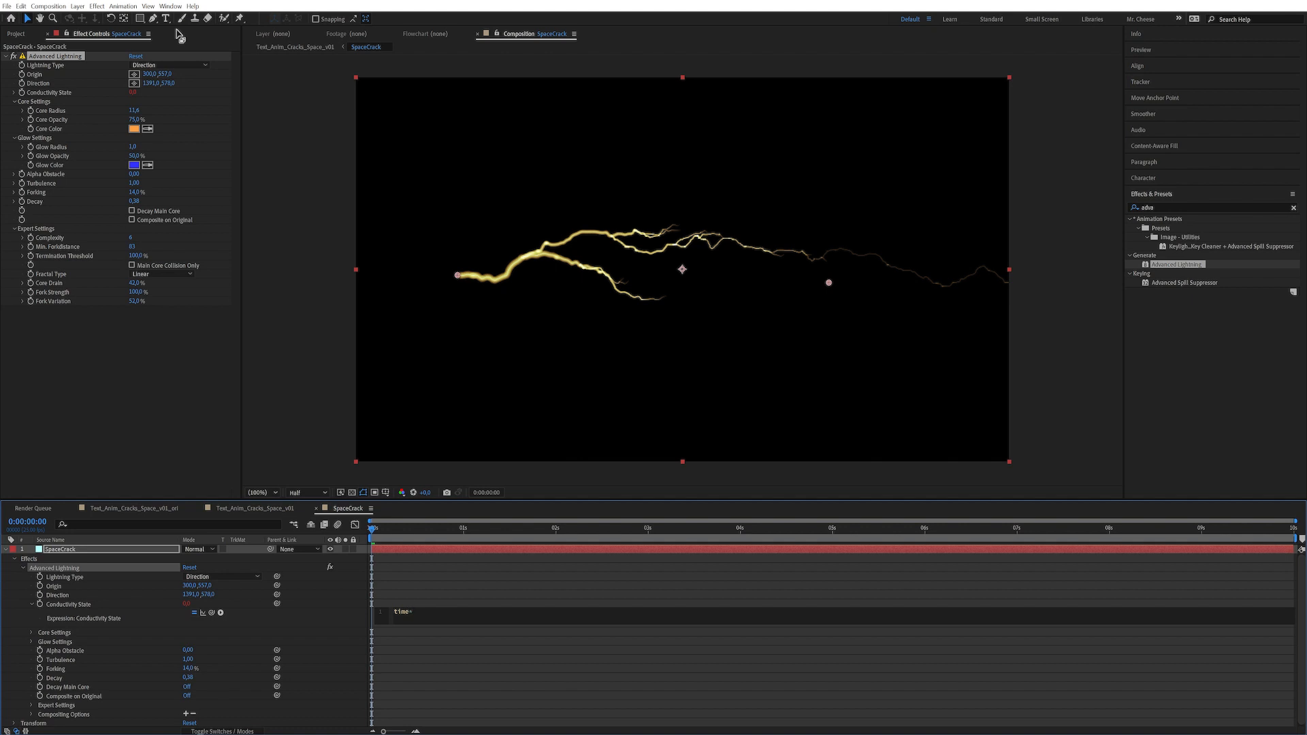
{"action": "key", "text": "KP_Enter"}
{"action": "key", "text": "space"}
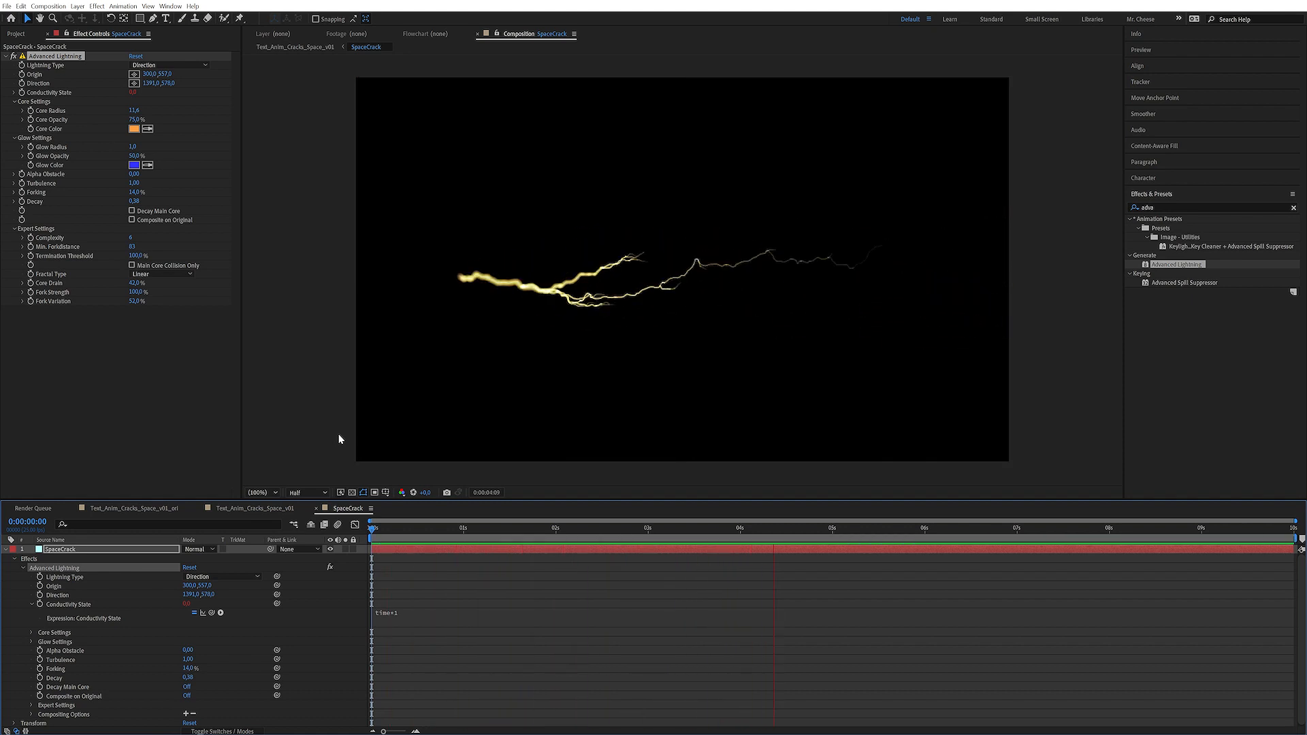
{"action": "key", "text": "space"}
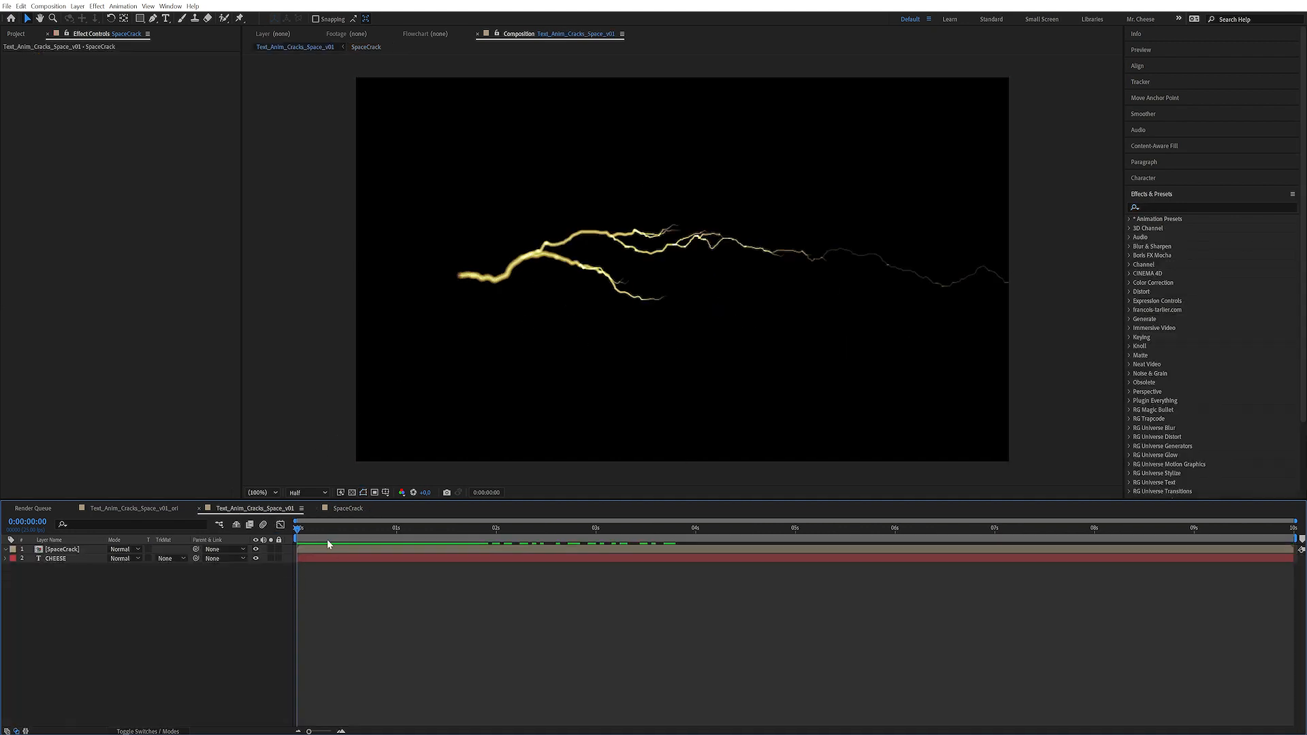
Freeze the SpaceCrack layer on its first frame in the Text_Anim_Cracks_Space_v01 composition and scrub to check it.
{"action": "left_click_drag", "start_coordinate": [305, 530], "coordinate": [204, 571]}
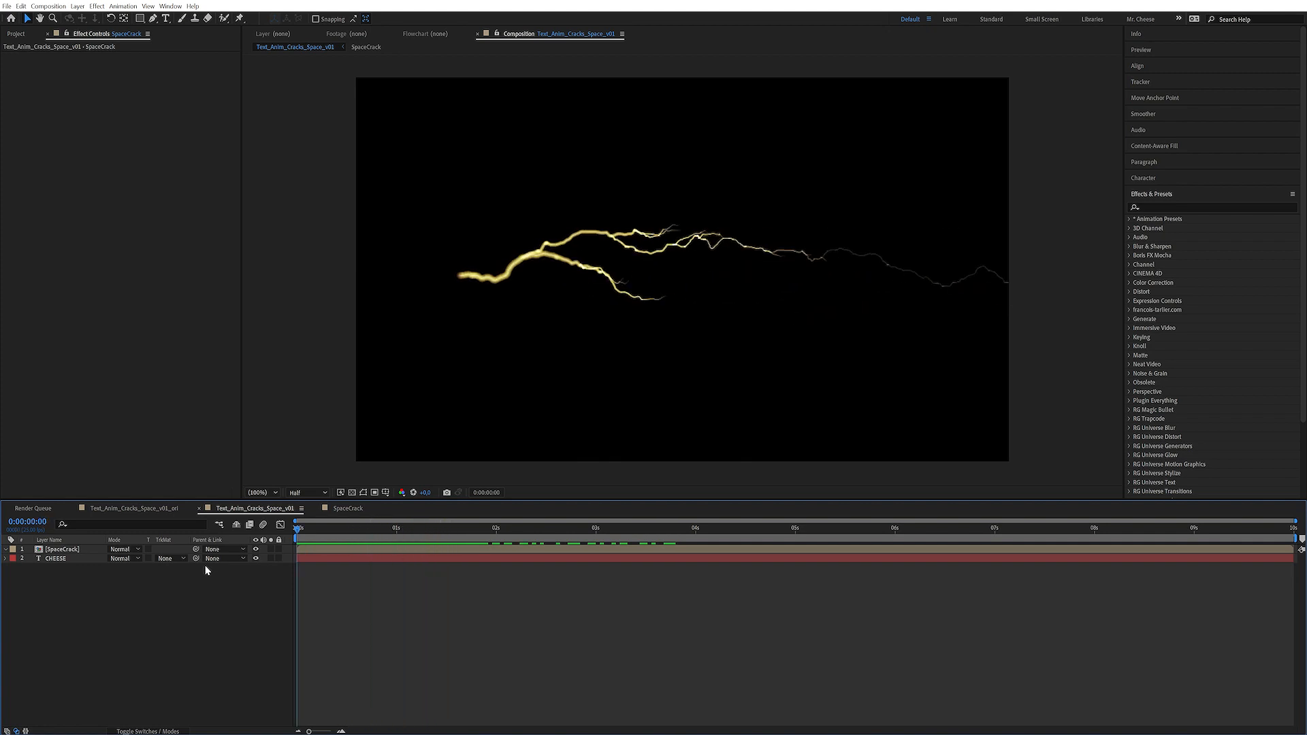
{"action": "right_click", "coordinate": [77, 549]}
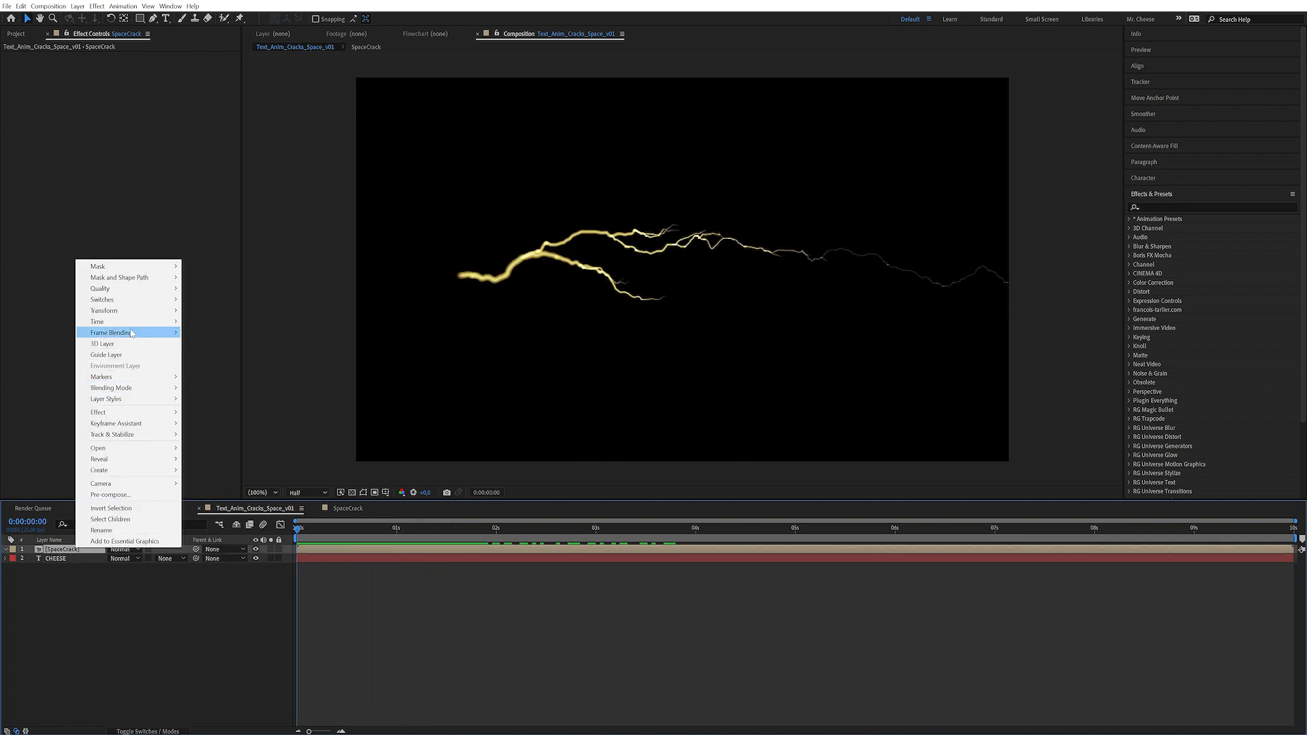
{"action": "mouse_move", "coordinate": [129, 322]}
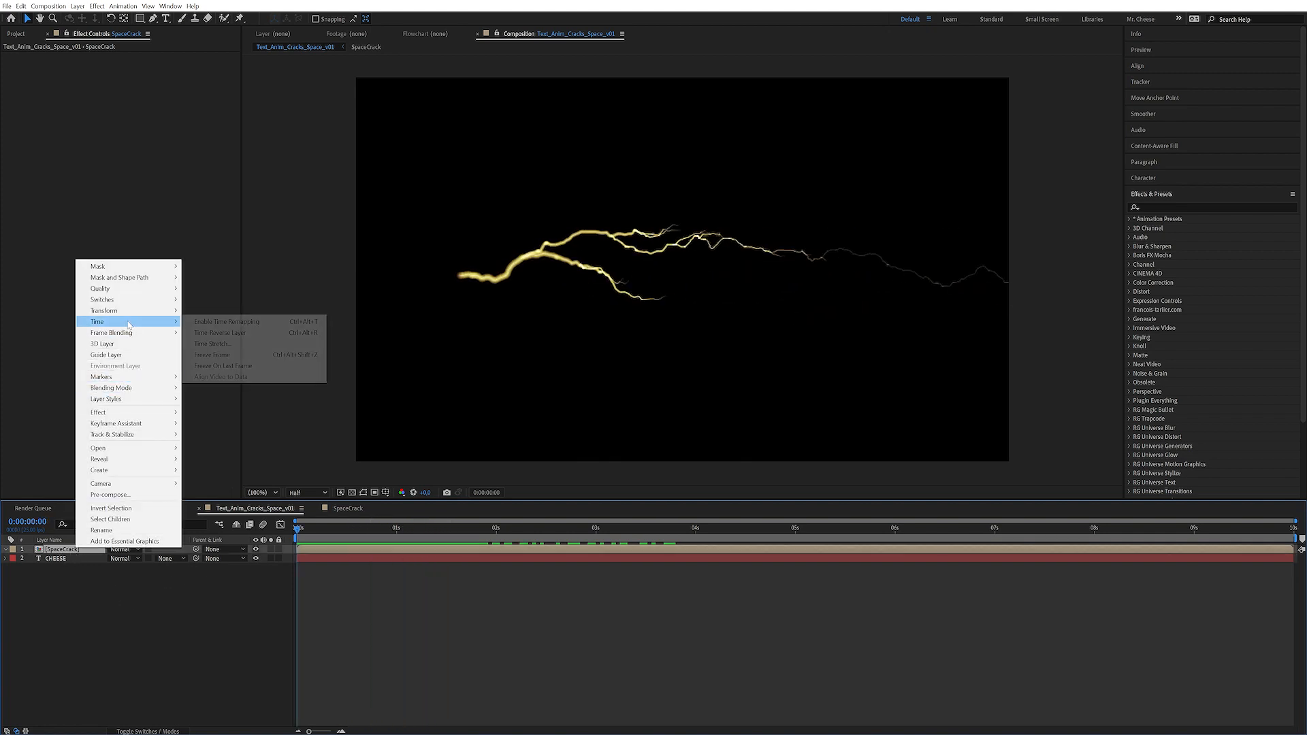
{"action": "left_click", "coordinate": [242, 355]}
{"action": "left_click_drag", "start_coordinate": [334, 531], "coordinate": [223, 492]}
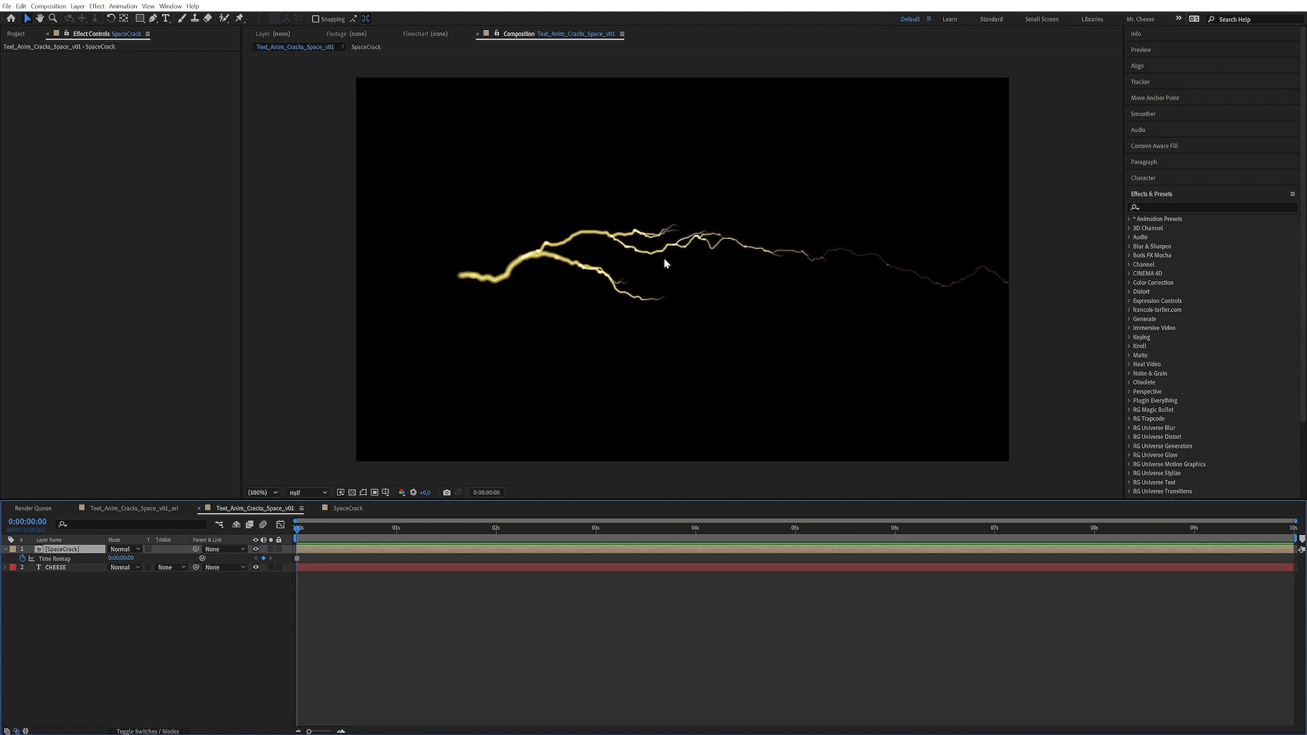
Add a Slider Control to the SpaceCrack layer and rename the effect Number.
{"action": "left_click", "coordinate": [1177, 206]}
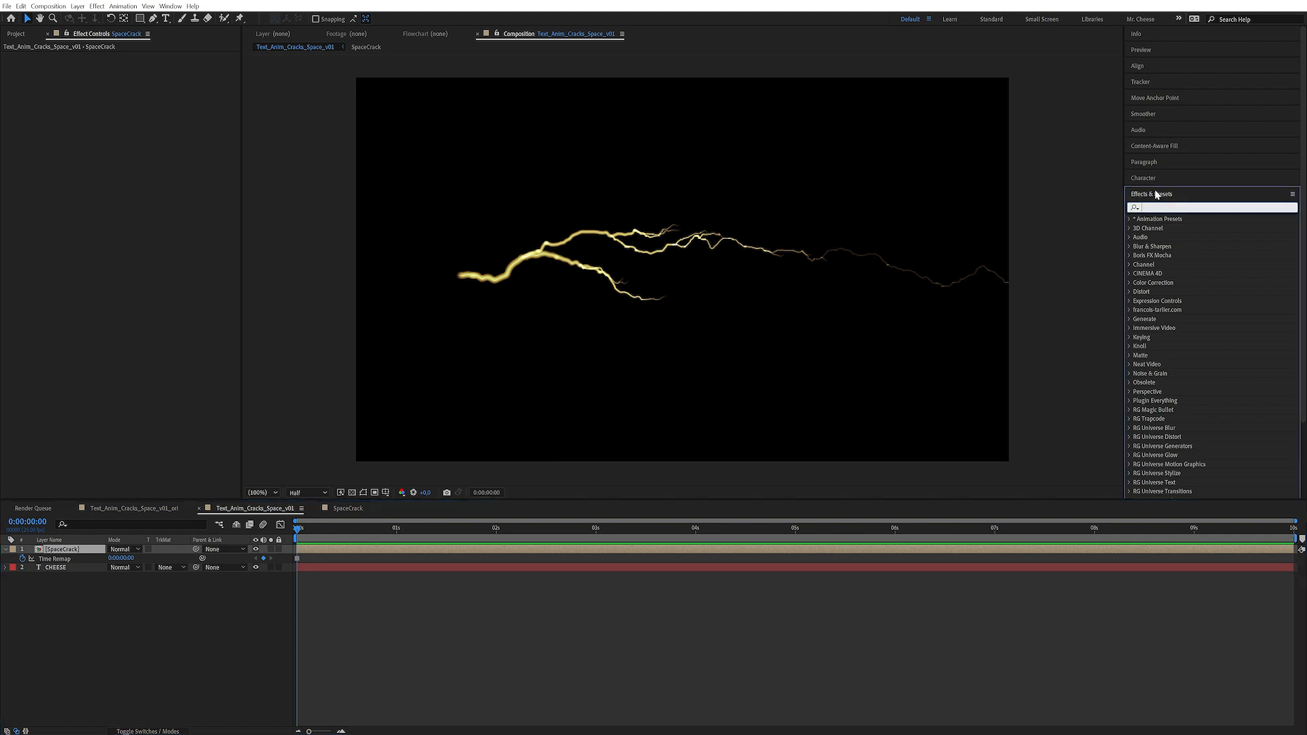
{"action": "type", "text": "slide"}
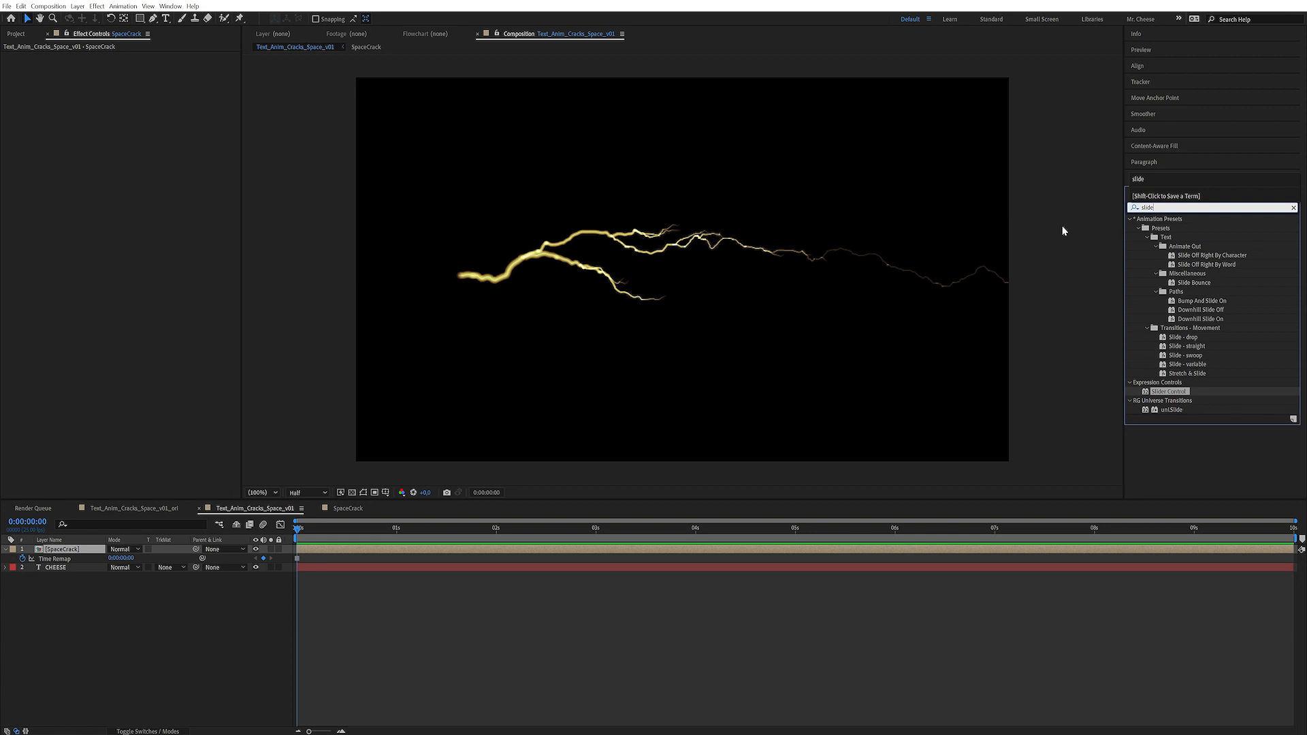
{"action": "left_click_drag", "start_coordinate": [1161, 392], "coordinate": [642, 330]}
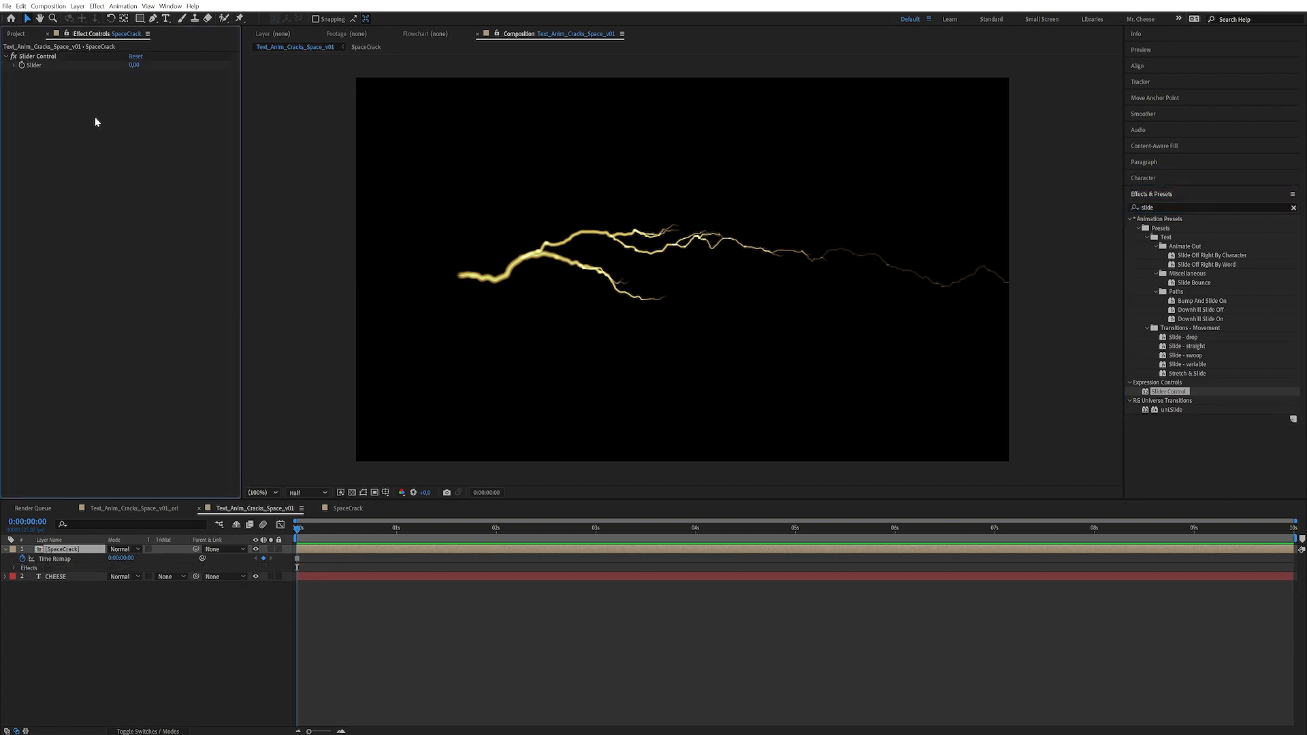
{"action": "left_click", "coordinate": [43, 57]}
{"action": "key", "text": "Return"}
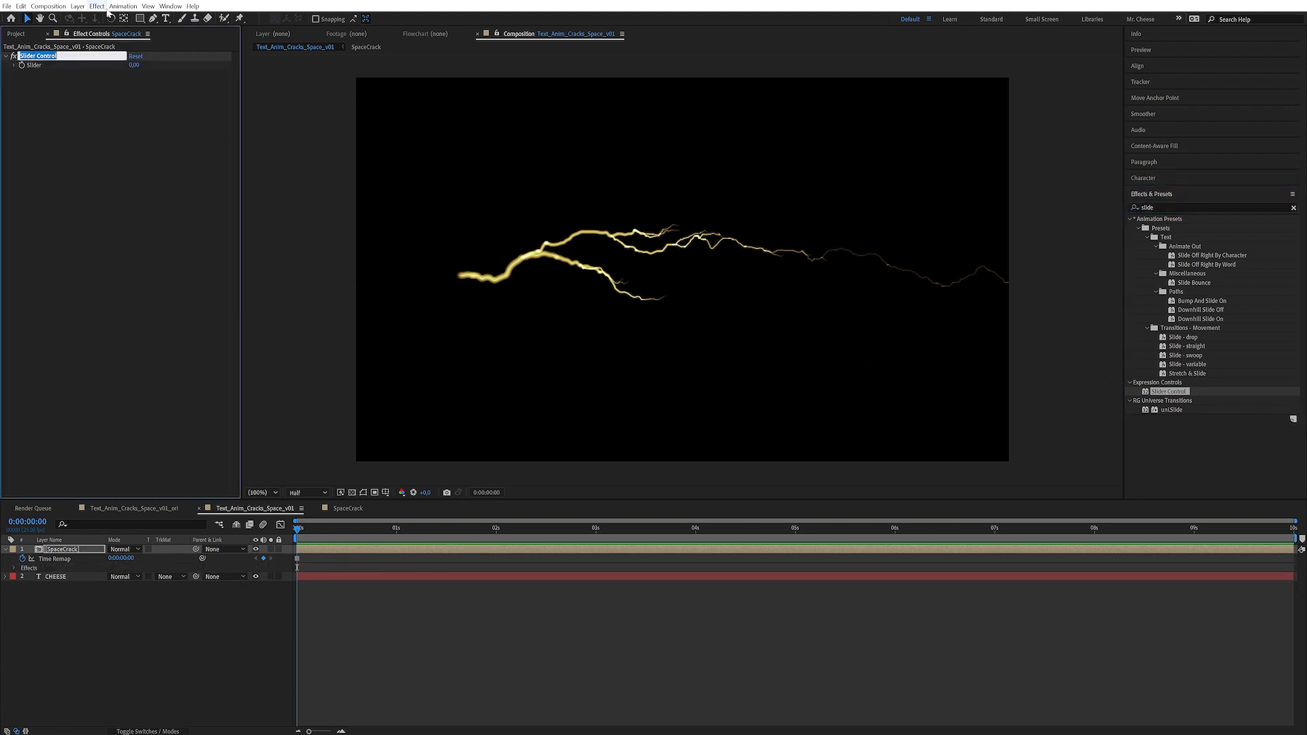
{"action": "type", "text": "Number"}
{"action": "key", "text": "Return"}
{"action": "left_click", "coordinate": [108, 587]}
Add an expression to the SpaceCrack layer's Time Remap, with seedRandom(0,true); as its first line.
{"action": "left_click", "coordinate": [67, 557]}
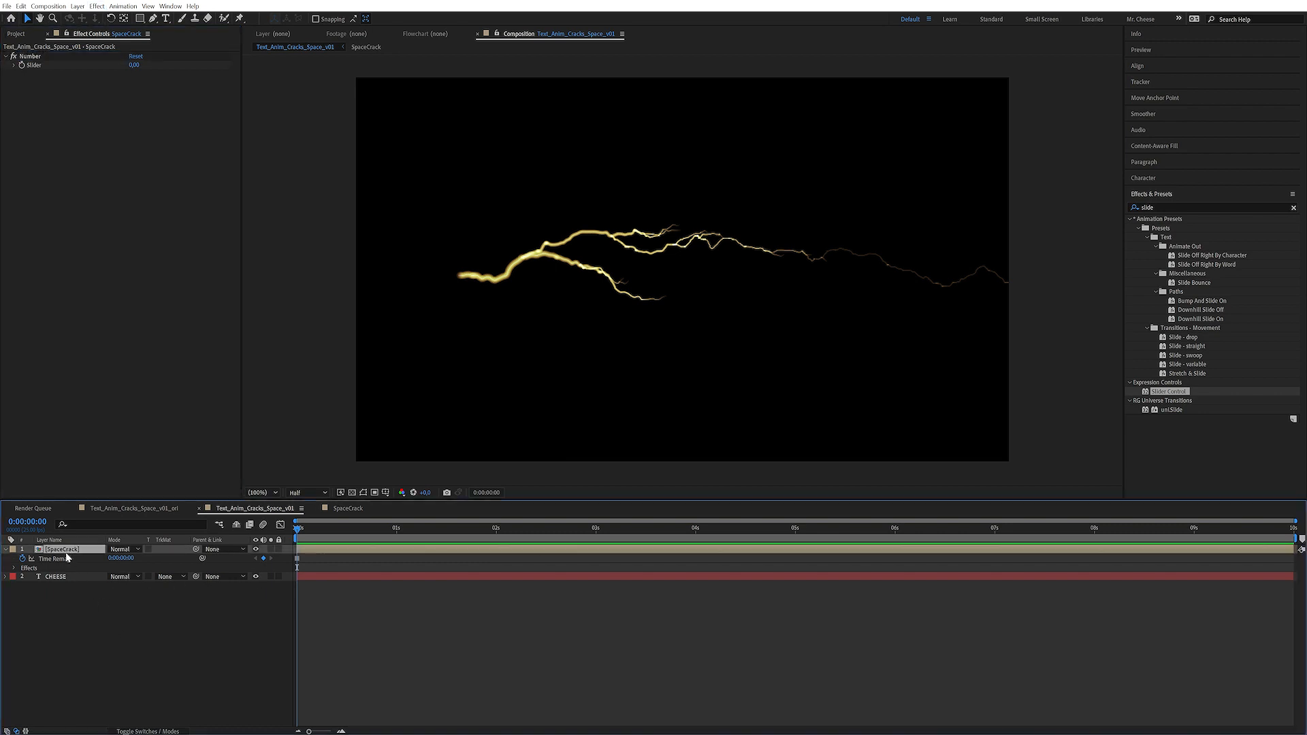
{"action": "left_click", "coordinate": [22, 559], "text": "alt"}
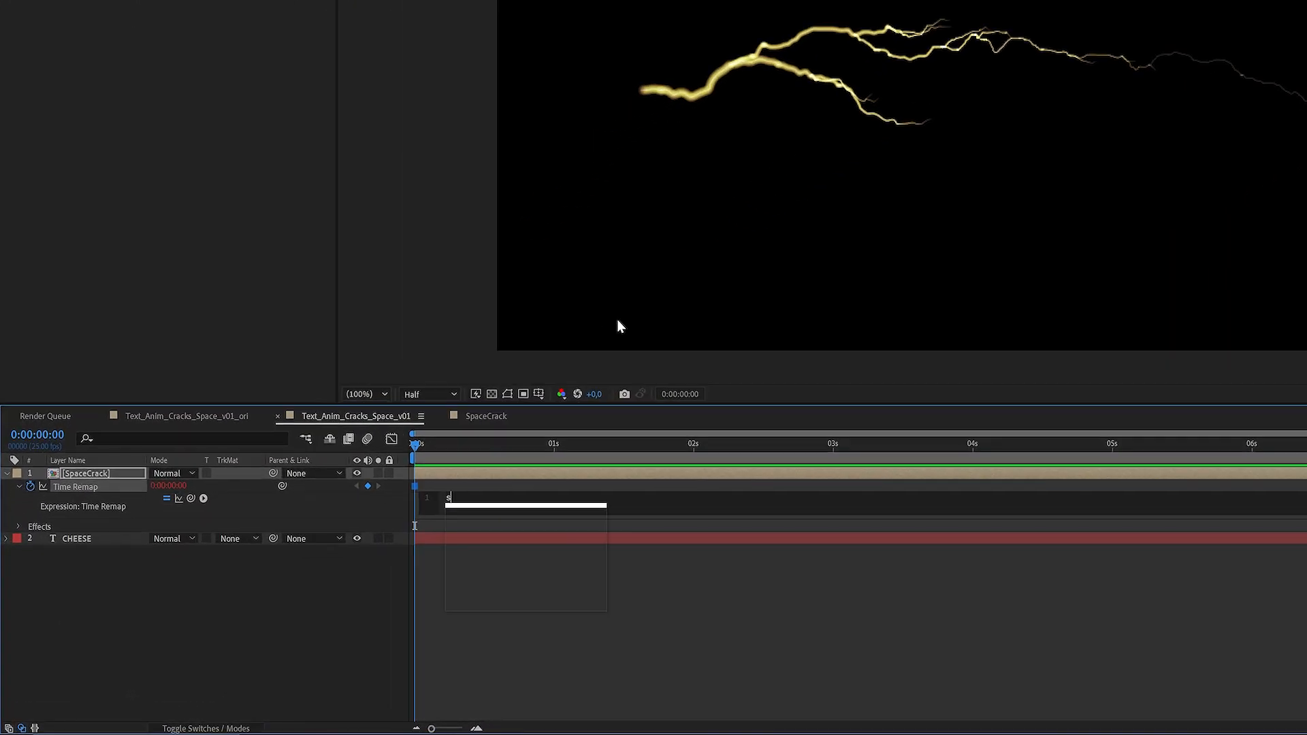
{"action": "type", "text": "see"}
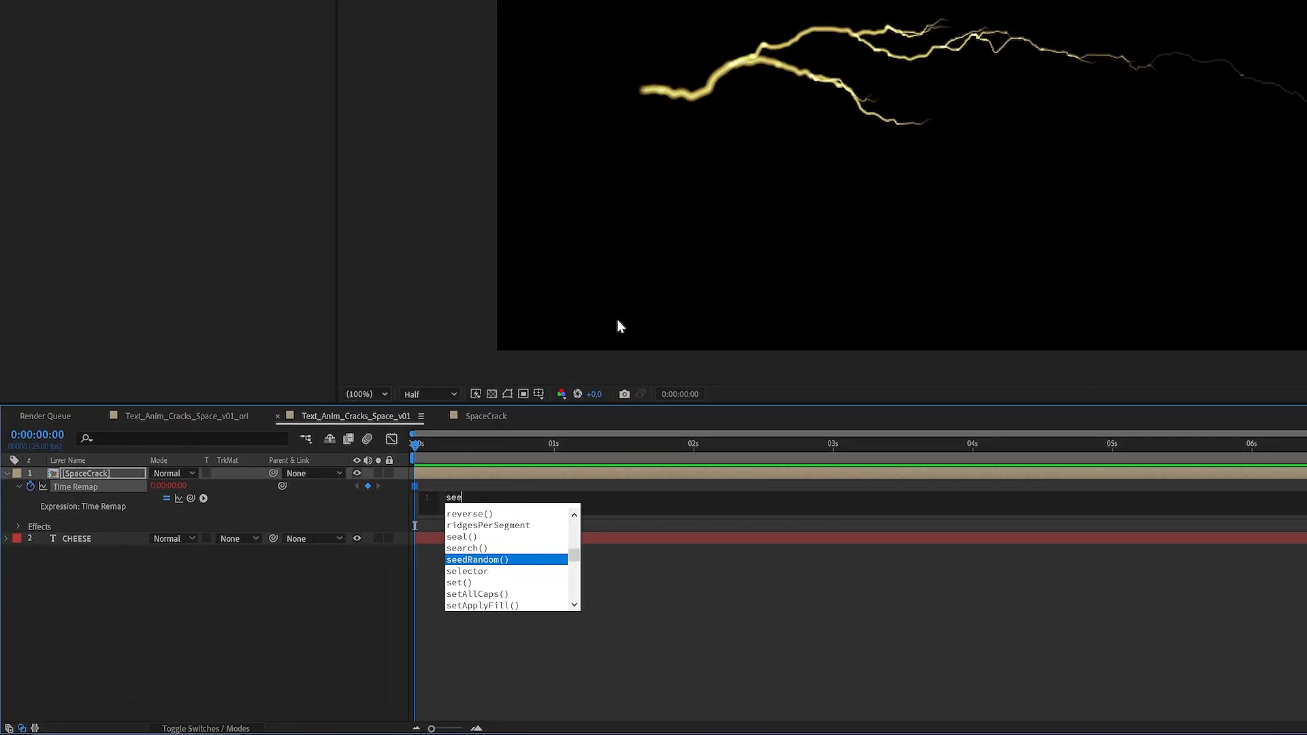
{"action": "type", "text": "d3"}
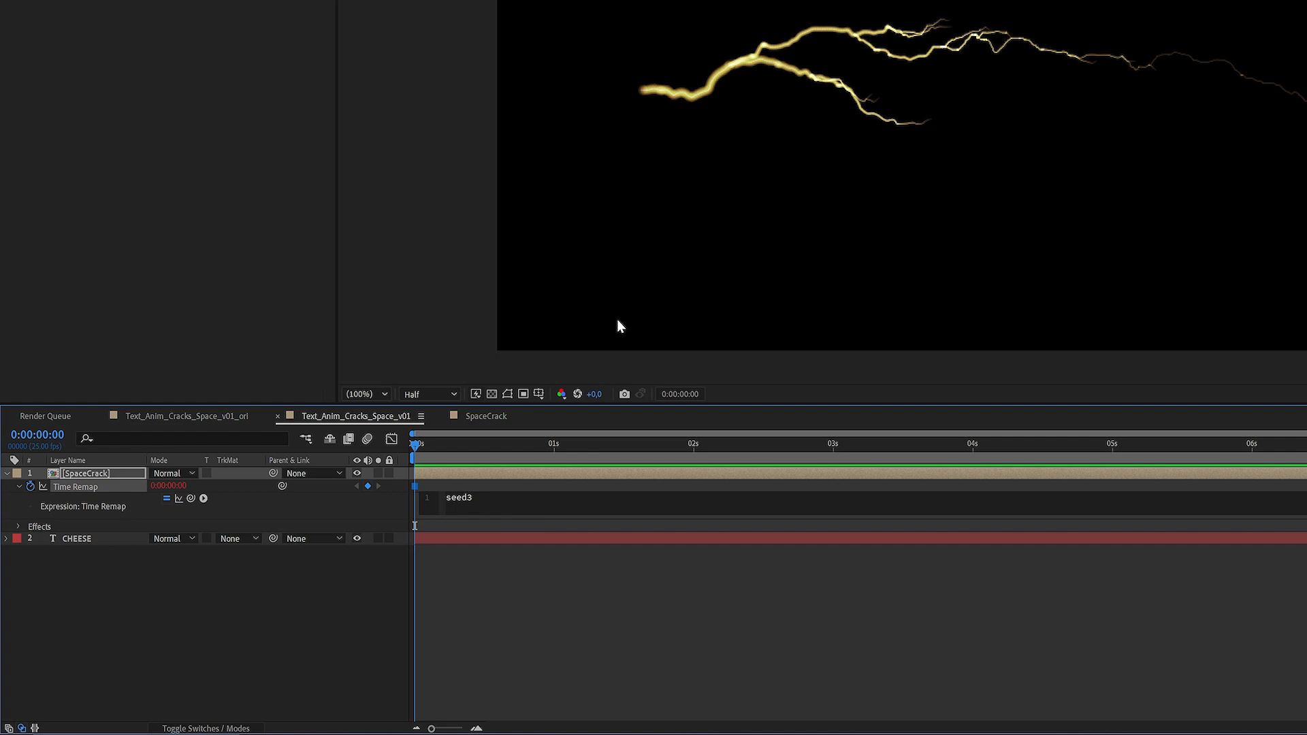
{"action": "key", "text": "BackSpace"}
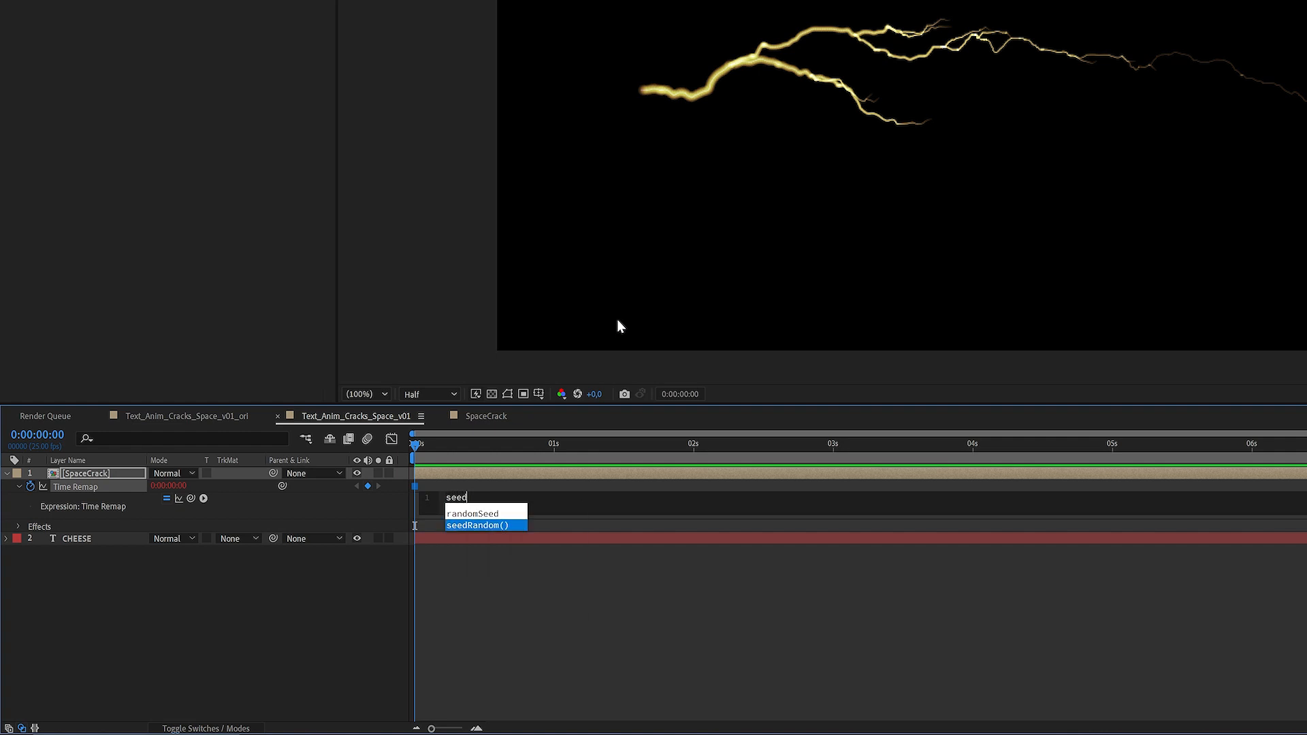
{"action": "key", "text": "Return"}
{"action": "type", "text": "0,"}
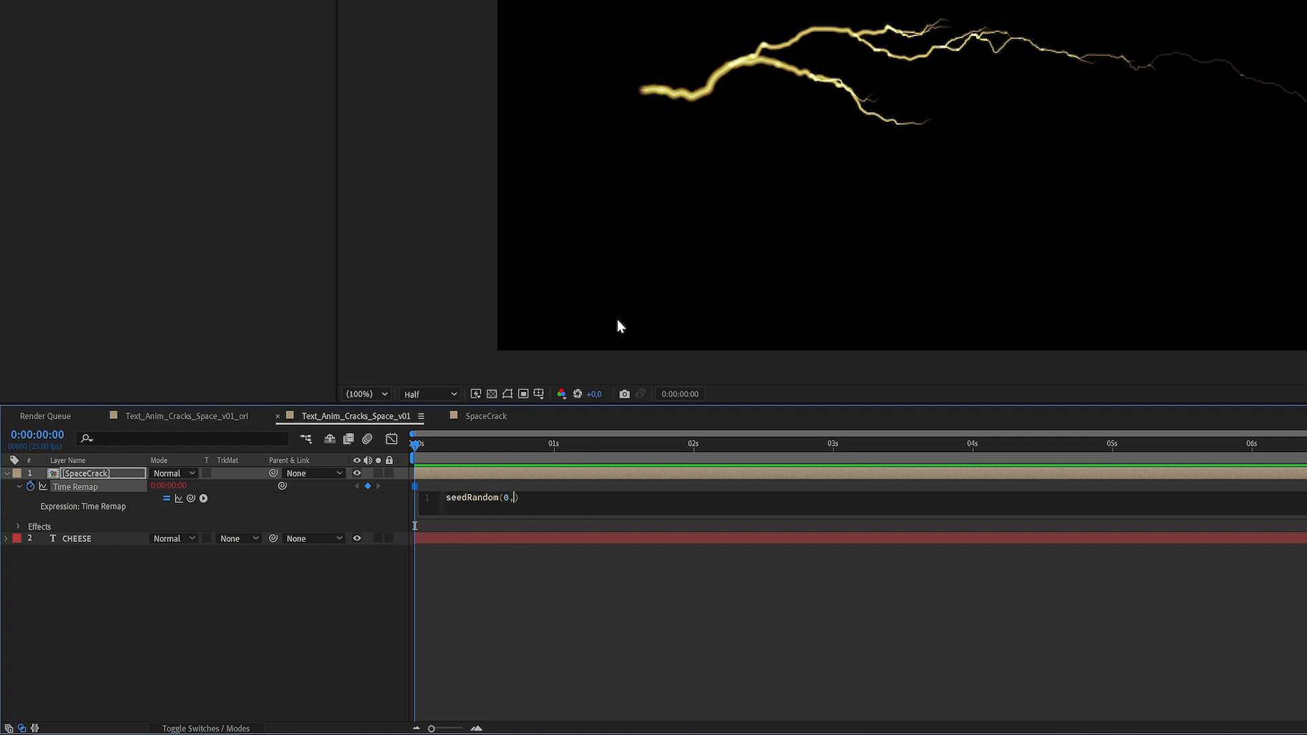
{"action": "type", "text": "try"}
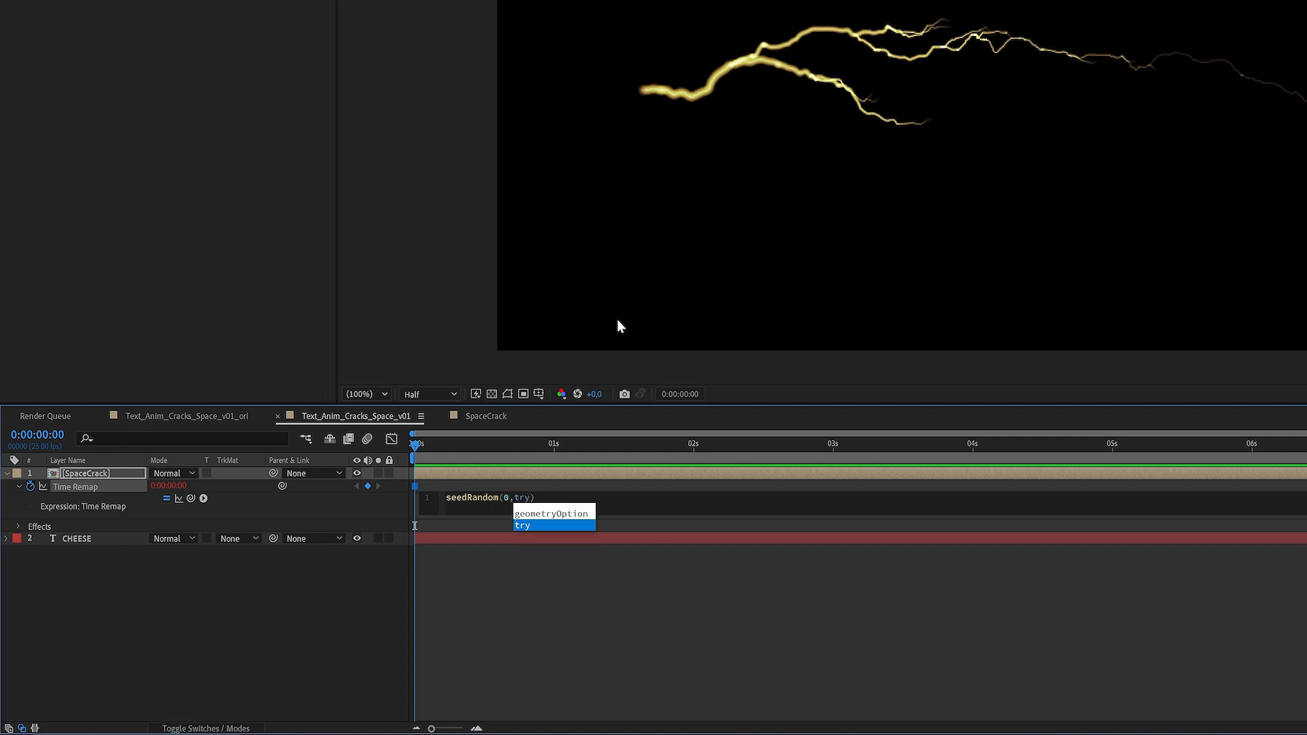
{"action": "key", "text": "BackSpace"}
{"action": "type", "text": "ur"}
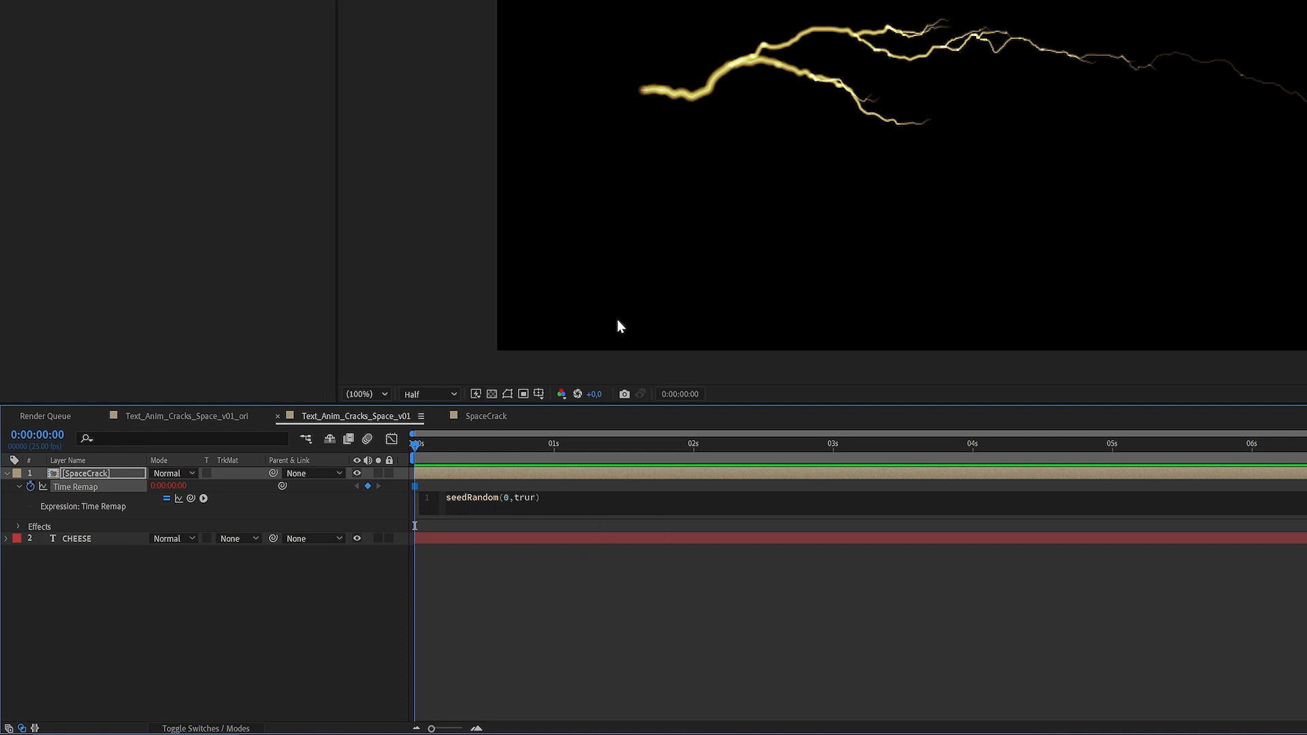
{"action": "key", "text": "BackSpace"}
{"action": "type", "text": "e"}
{"action": "key", "text": "End"}
{"action": "type", "text": ";"}
{"action": "key", "text": "Return"}
Write r = random(0,1); as the second line of the Time Remap expression.
{"action": "type", "text": "r = rad"}
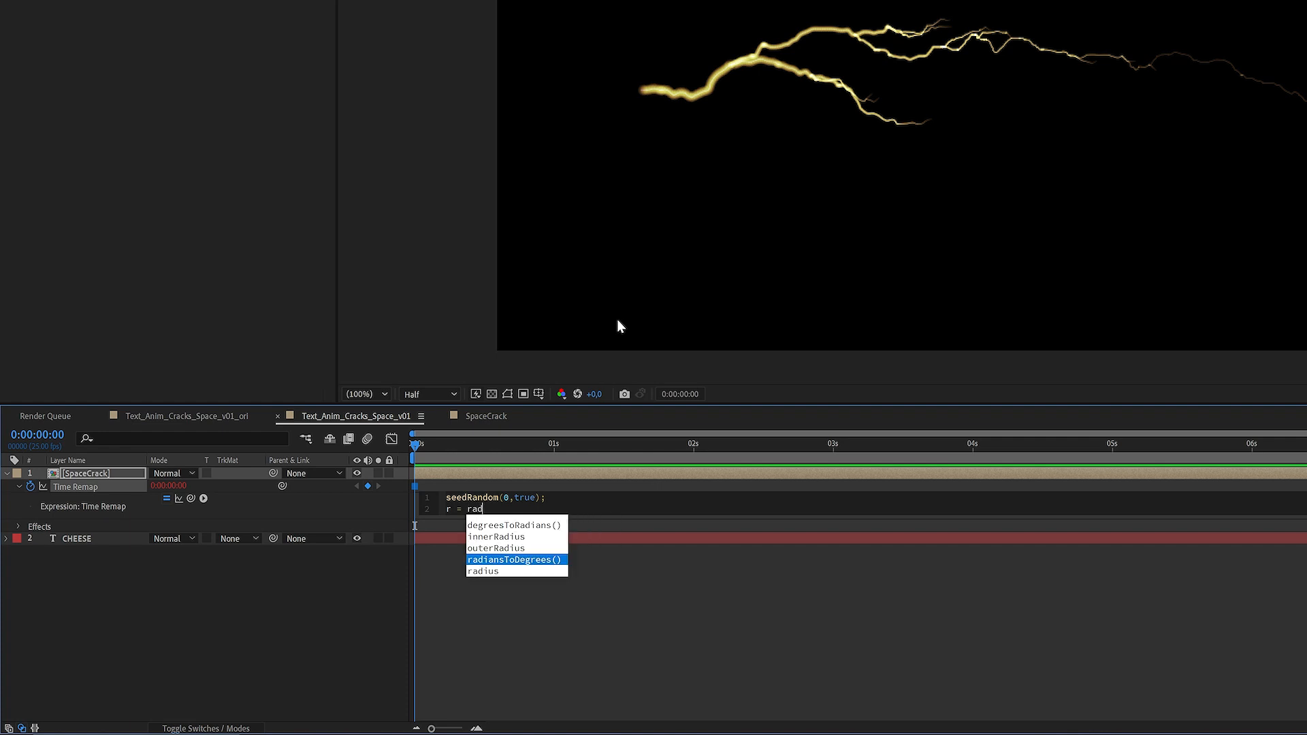
{"action": "key", "text": "Down"}
{"action": "key", "text": "Up"}
{"action": "key", "text": "Up"}
{"action": "key", "text": "BackSpace"}
{"action": "type", "text": "nd"}
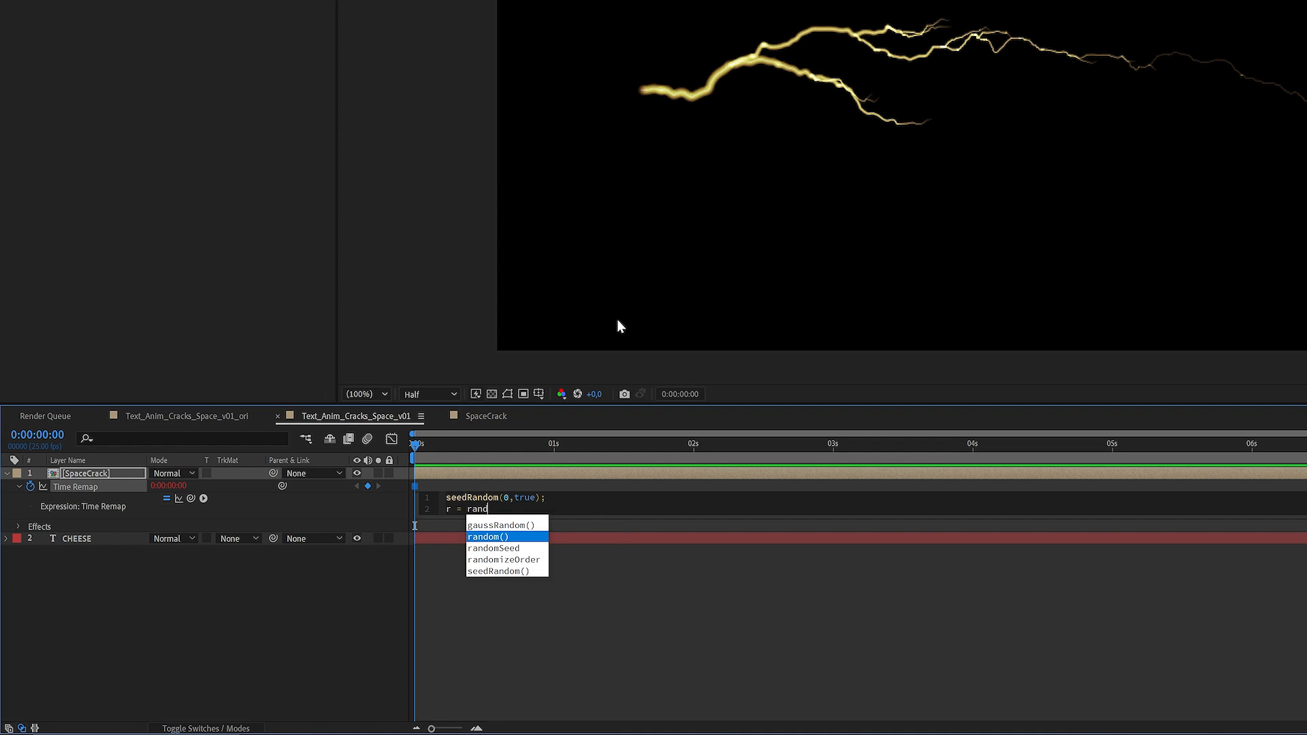
{"action": "key", "text": "Return"}
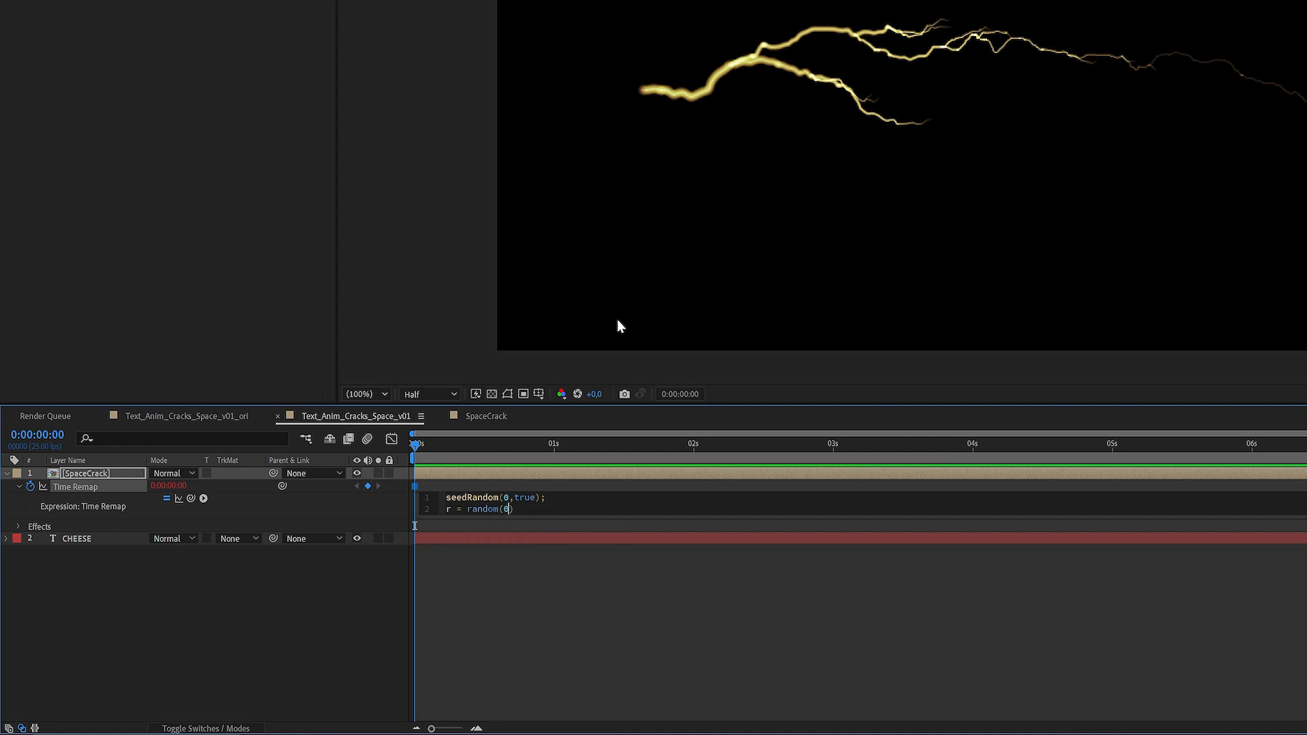
{"action": "type", "text": "0,1);"}
{"action": "key", "text": "Return"}
Add the third line r + effect("Number")("Slider"), linked to the Number slider, and commit the Time Remap expression.
{"action": "type", "text": "r +"}
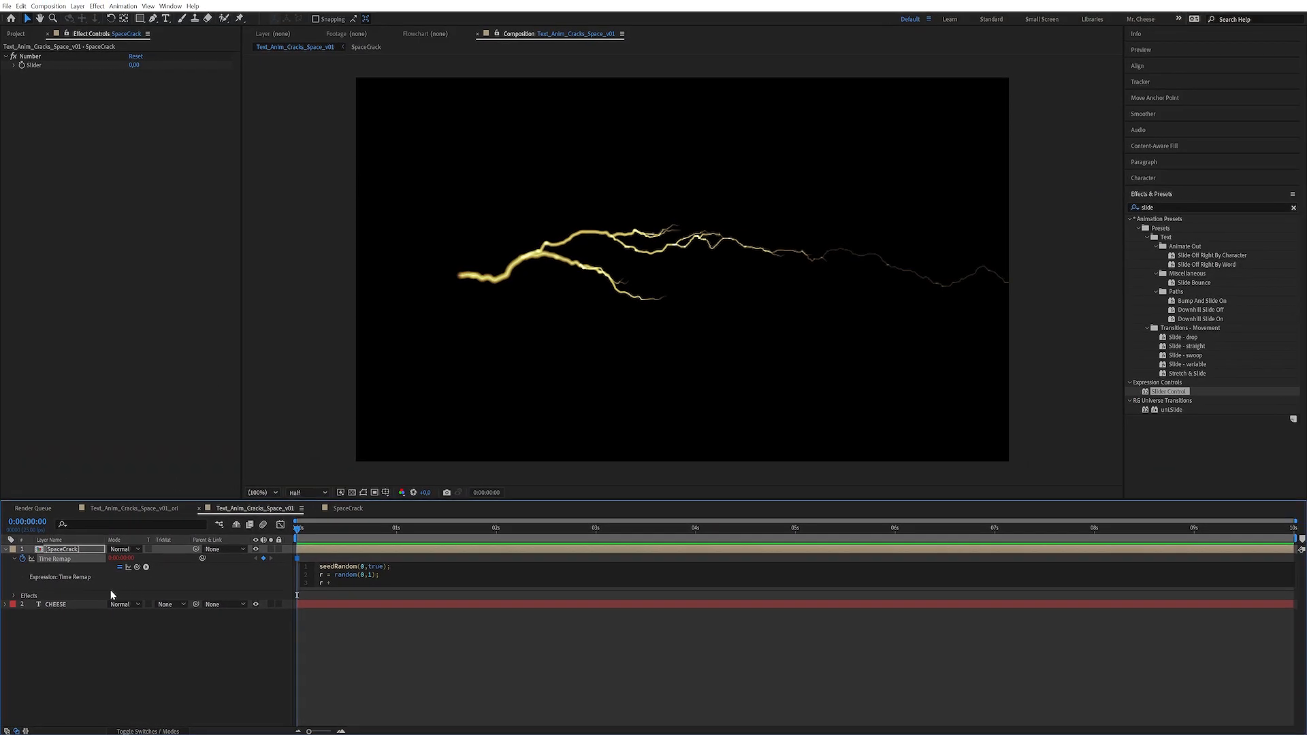
{"action": "left_click_drag", "start_coordinate": [139, 569], "coordinate": [37, 64]}
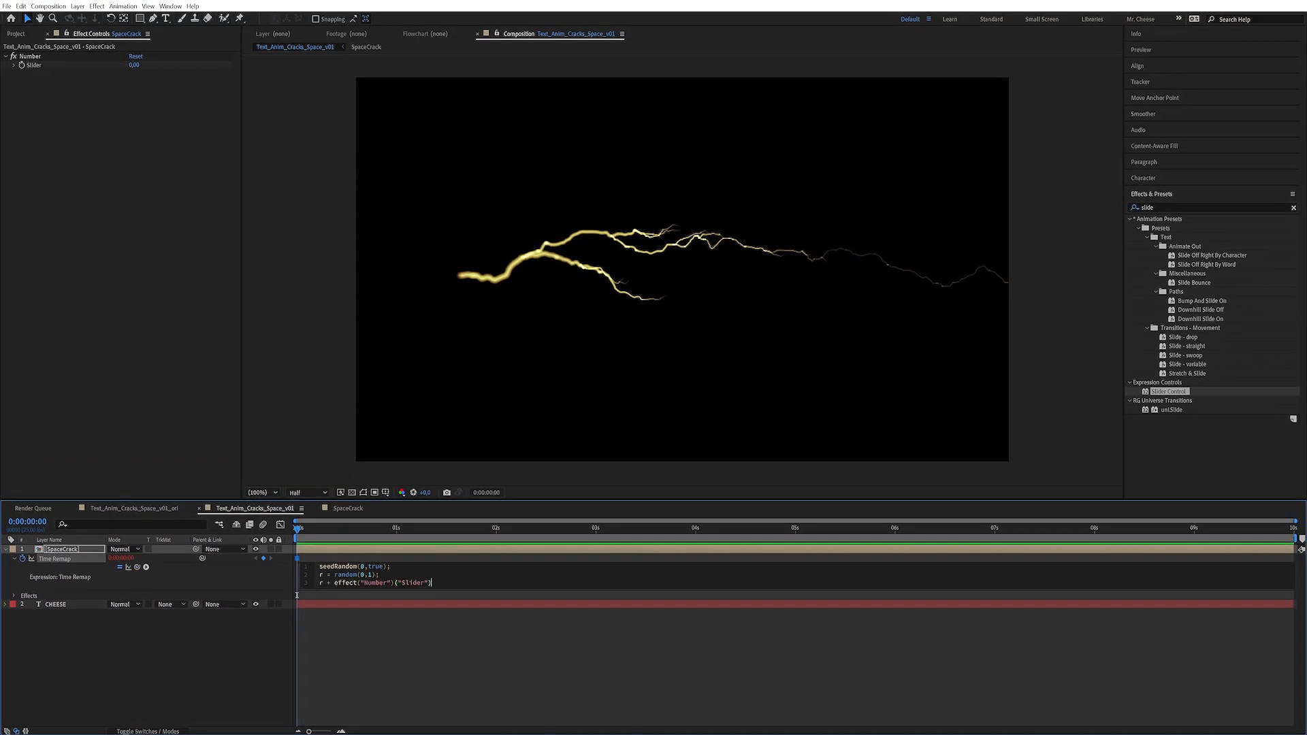
{"action": "left_click_drag", "start_coordinate": [391, 566], "coordinate": [326, 566]}
{"action": "key", "text": "Right"}
{"action": "left_click", "coordinate": [379, 575]}
{"action": "left_click_drag", "start_coordinate": [364, 575], "coordinate": [368, 574]}
{"action": "key", "text": "Return"}
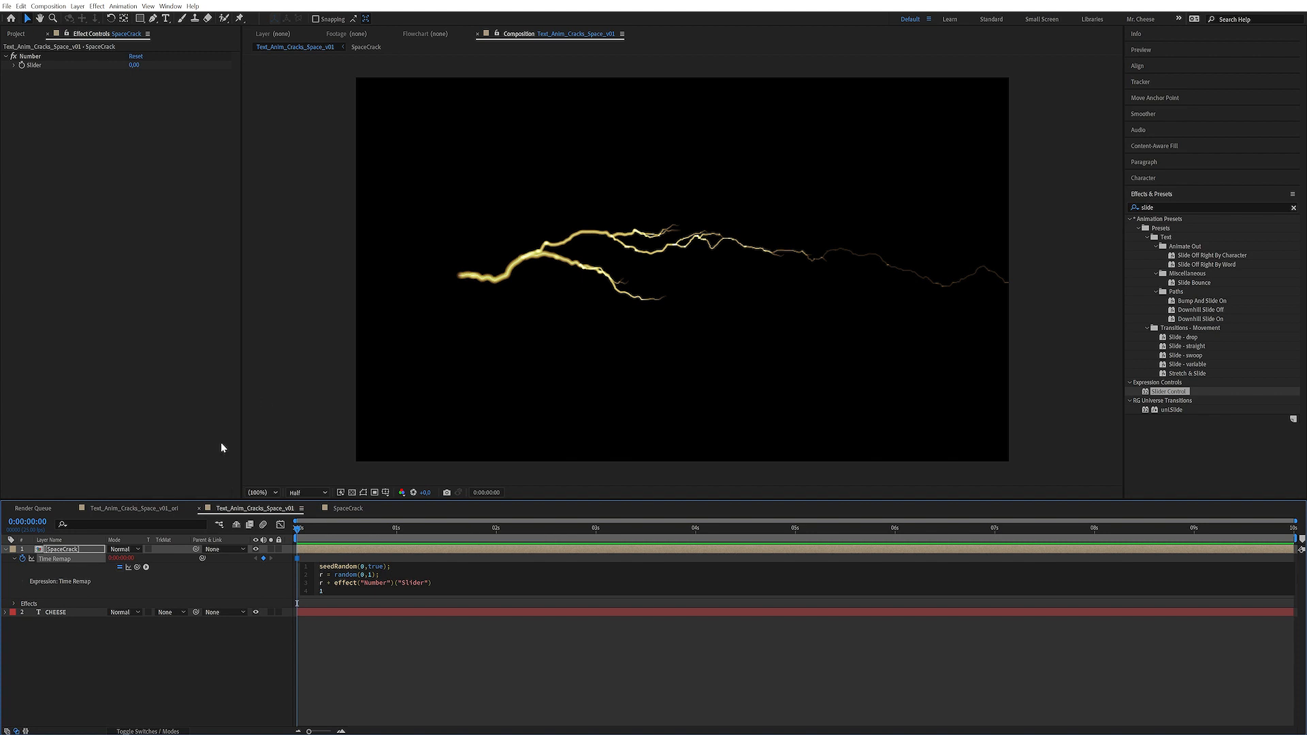
{"action": "left_click", "coordinate": [197, 669]}
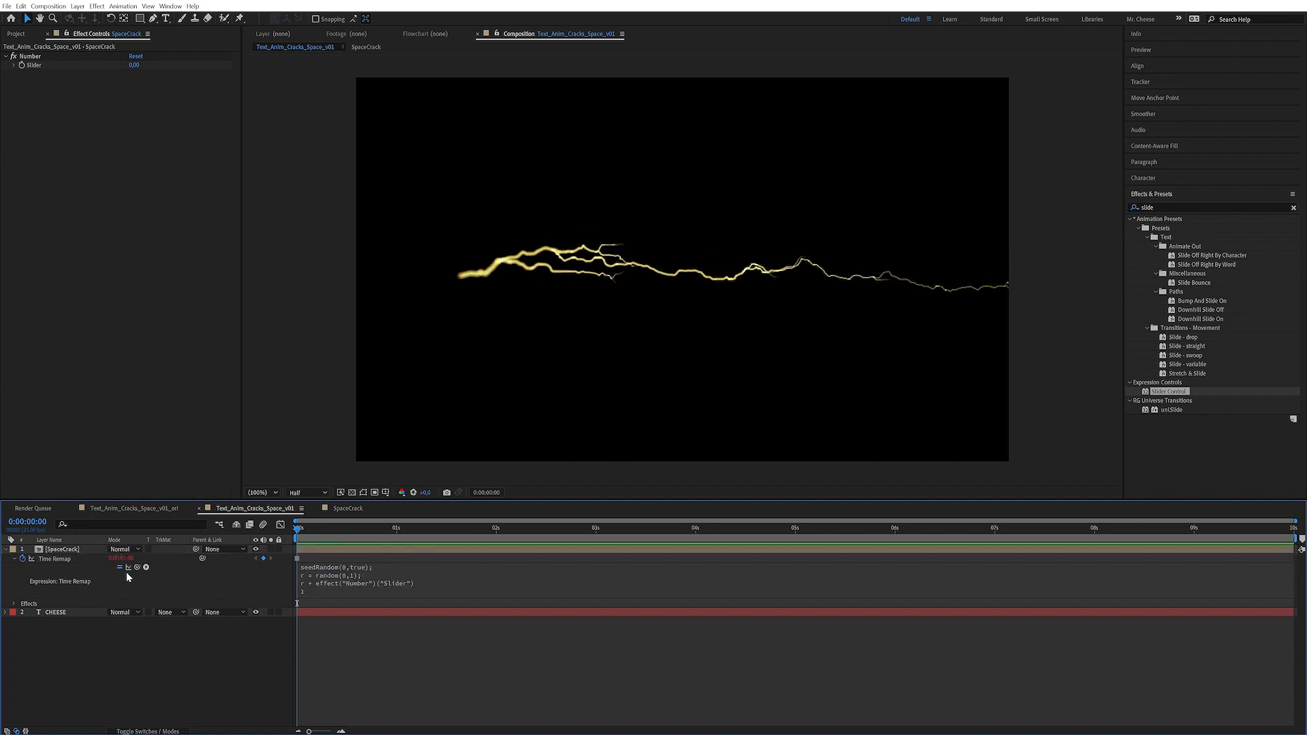
Remove the stray fourth-line character from the Time Remap expression and commit the correction.
{"action": "left_click", "coordinate": [381, 580]}
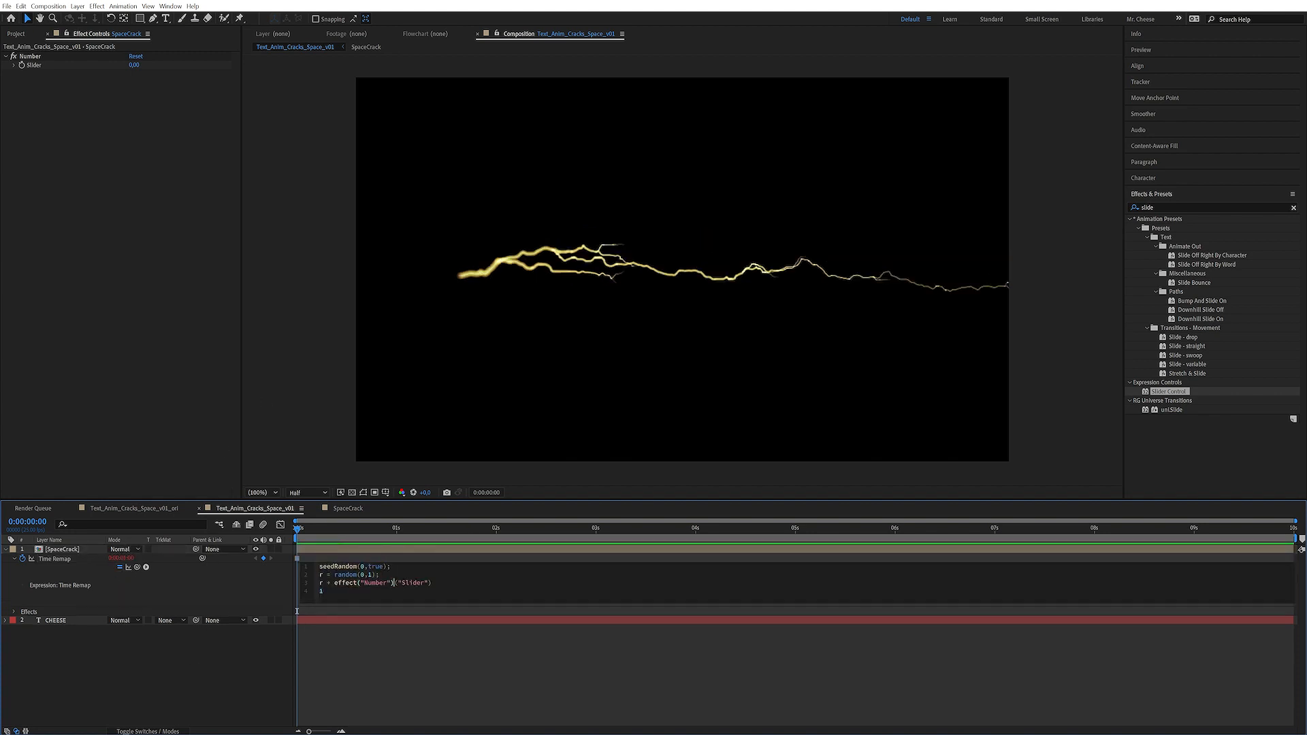
{"action": "left_click_drag", "start_coordinate": [324, 582], "coordinate": [435, 585]}
{"action": "left_click", "coordinate": [209, 703]}
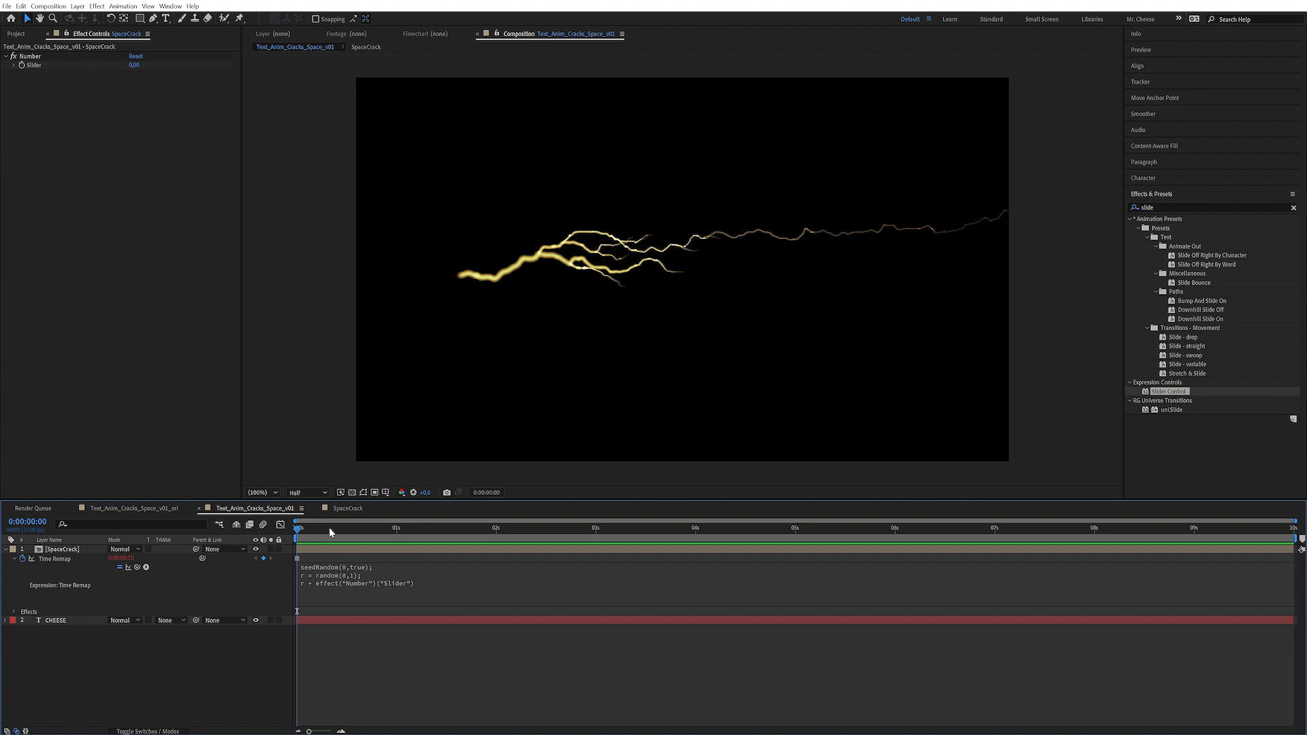
Duplicate the SpaceCrack layer five times to test that each copy gets a different random crack.
{"action": "left_click", "coordinate": [65, 558]}
{"action": "key", "text": "ctrl+d"}
{"action": "key", "text": "ctrl+d"}
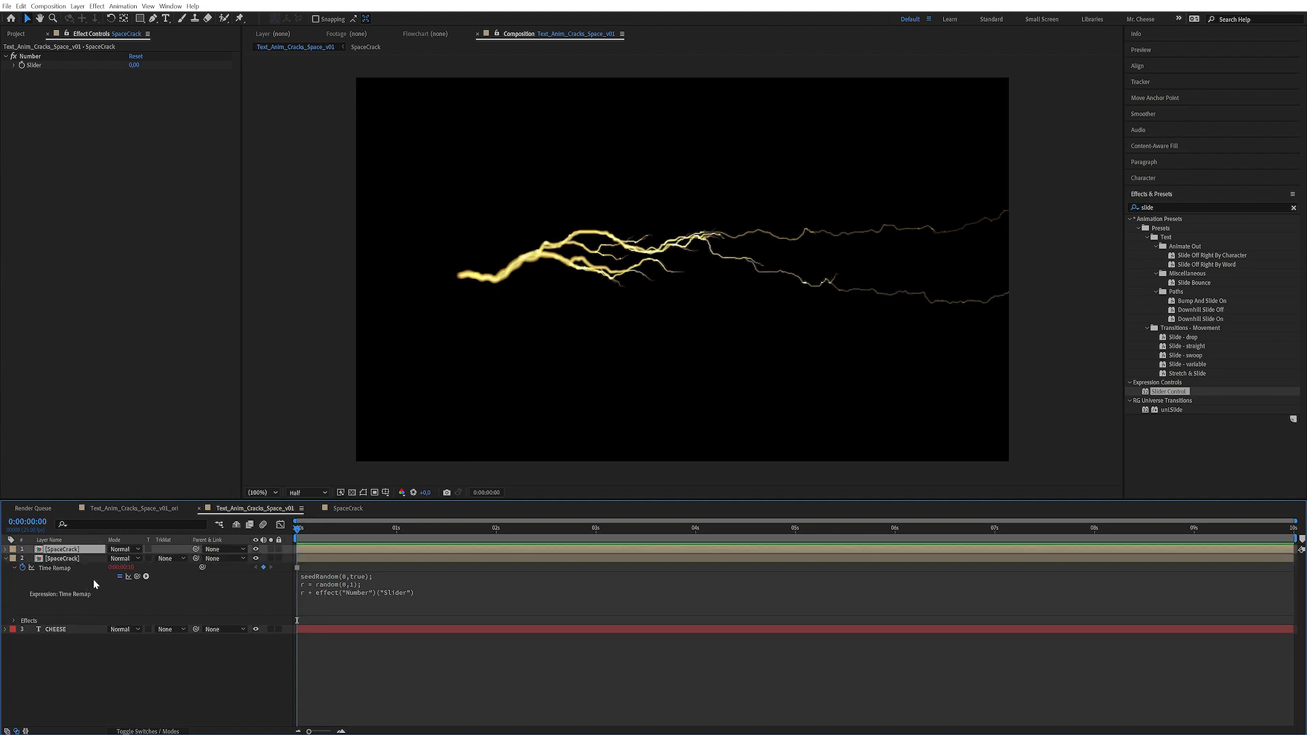
{"action": "key", "text": "ctrl+d"}
{"action": "key", "text": "ctrl+d"}
{"action": "key", "text": "ctrl+d"}
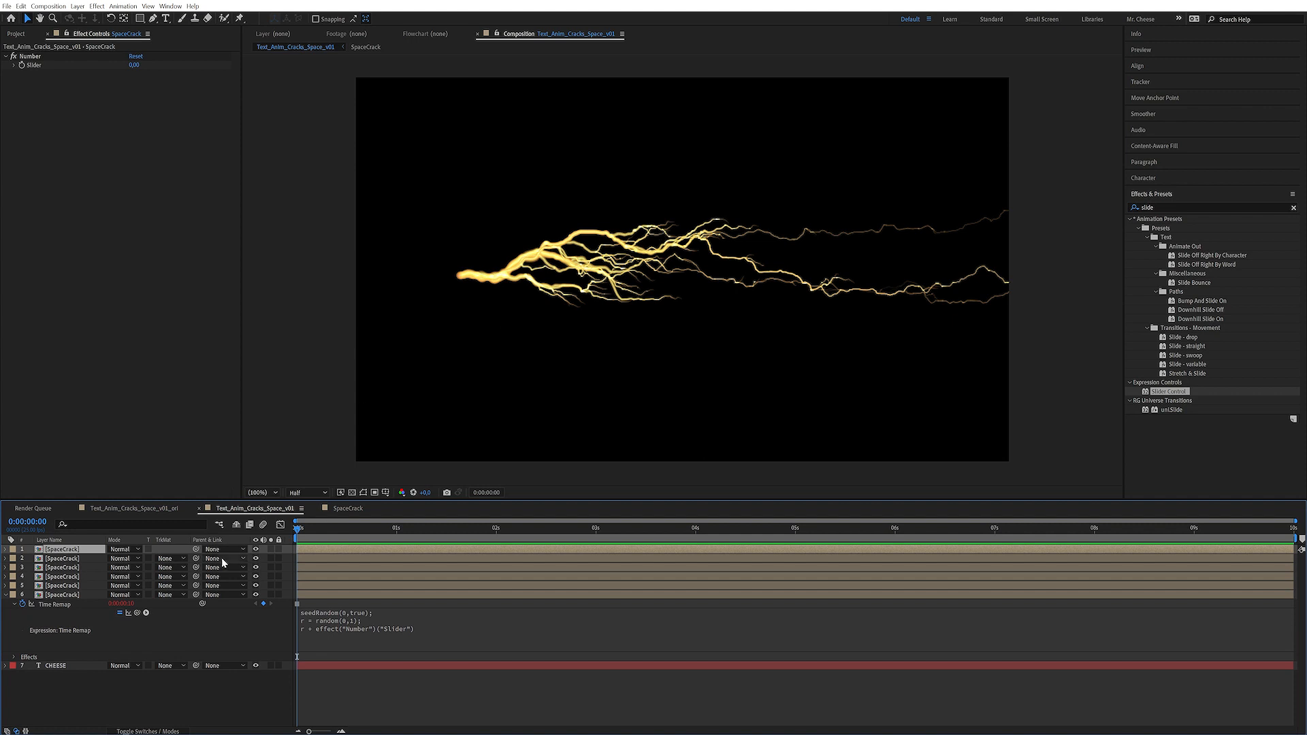
Delete the five duplicated SpaceCrack layers, keeping only the original.
{"action": "left_click", "coordinate": [65, 585]}
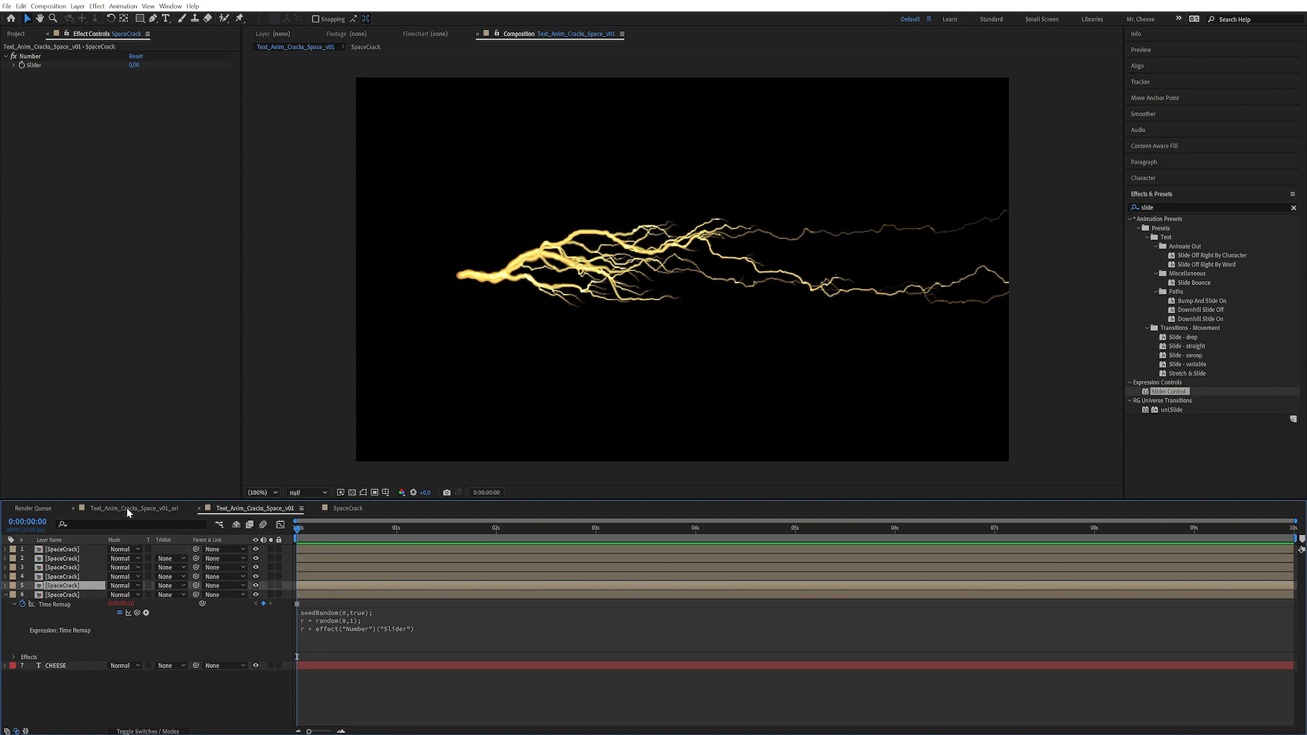
{"action": "left_click", "coordinate": [81, 549], "text": "shift"}
{"action": "key", "text": "Delete"}
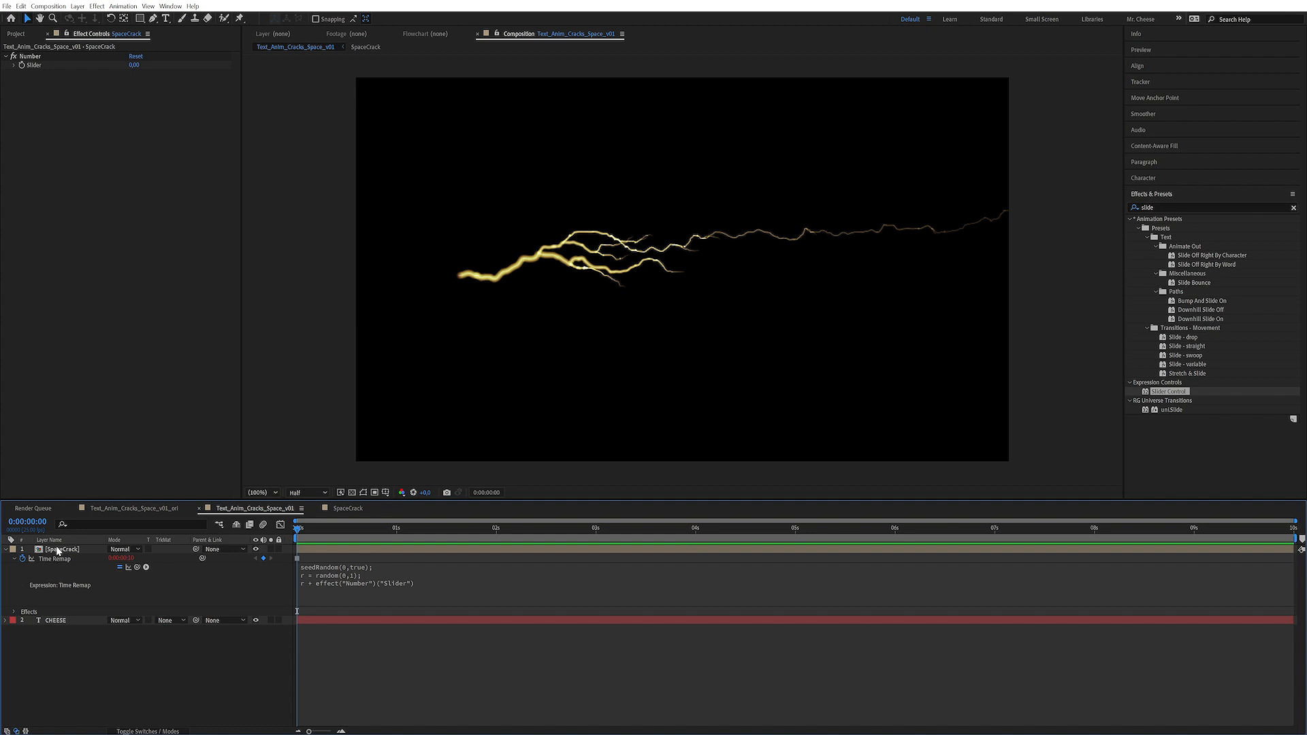
Try different Number slider values on the SpaceCrack layer, such as 1 and 10, to vary the crack's shape.
{"action": "left_click", "coordinate": [132, 66]}
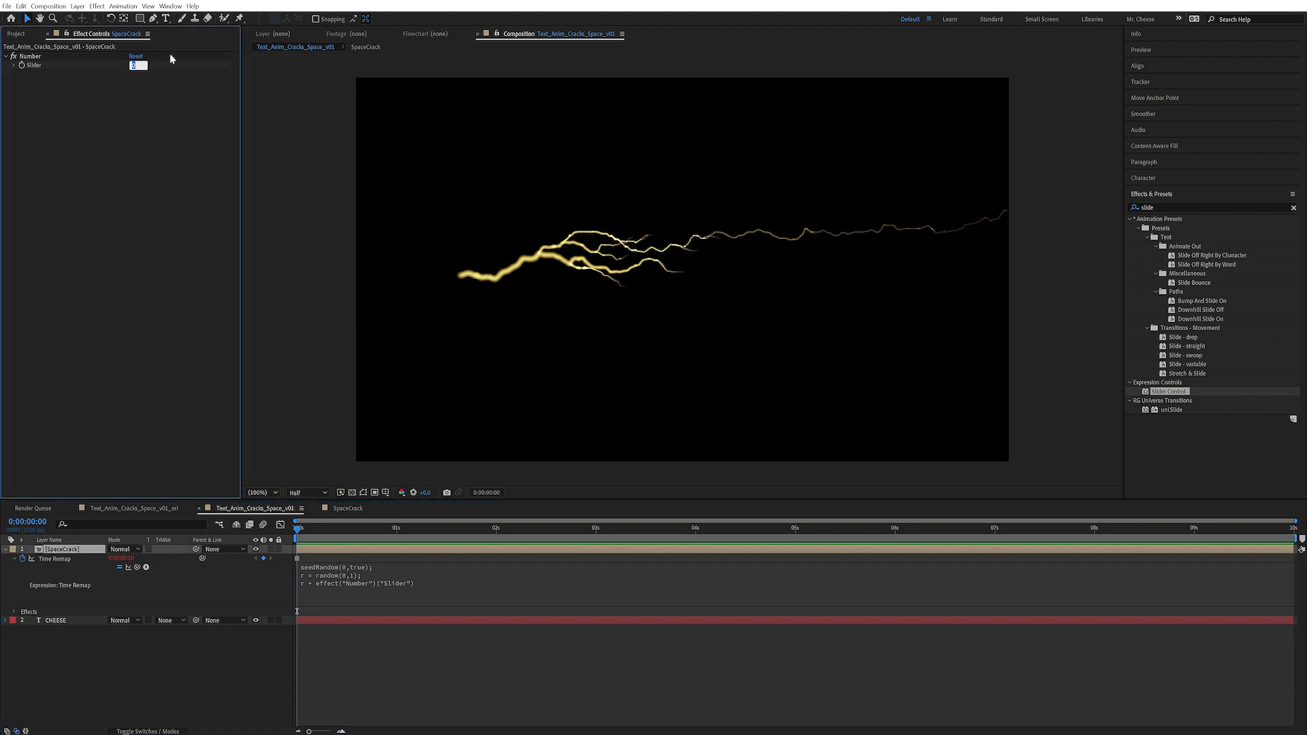
{"action": "key", "text": "Up"}
{"action": "key", "text": "Up"}
{"action": "key", "text": "Up"}
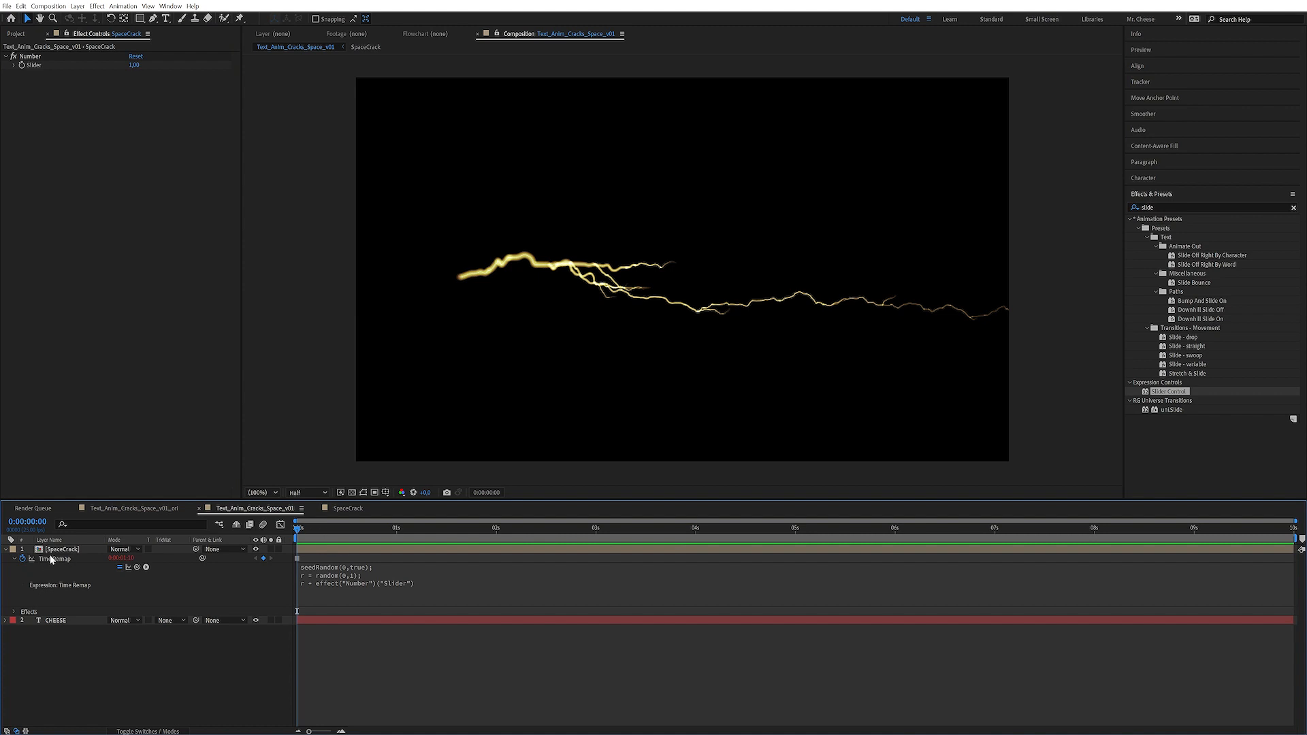
{"action": "left_click", "coordinate": [66, 550]}
{"action": "left_click", "coordinate": [134, 64]}
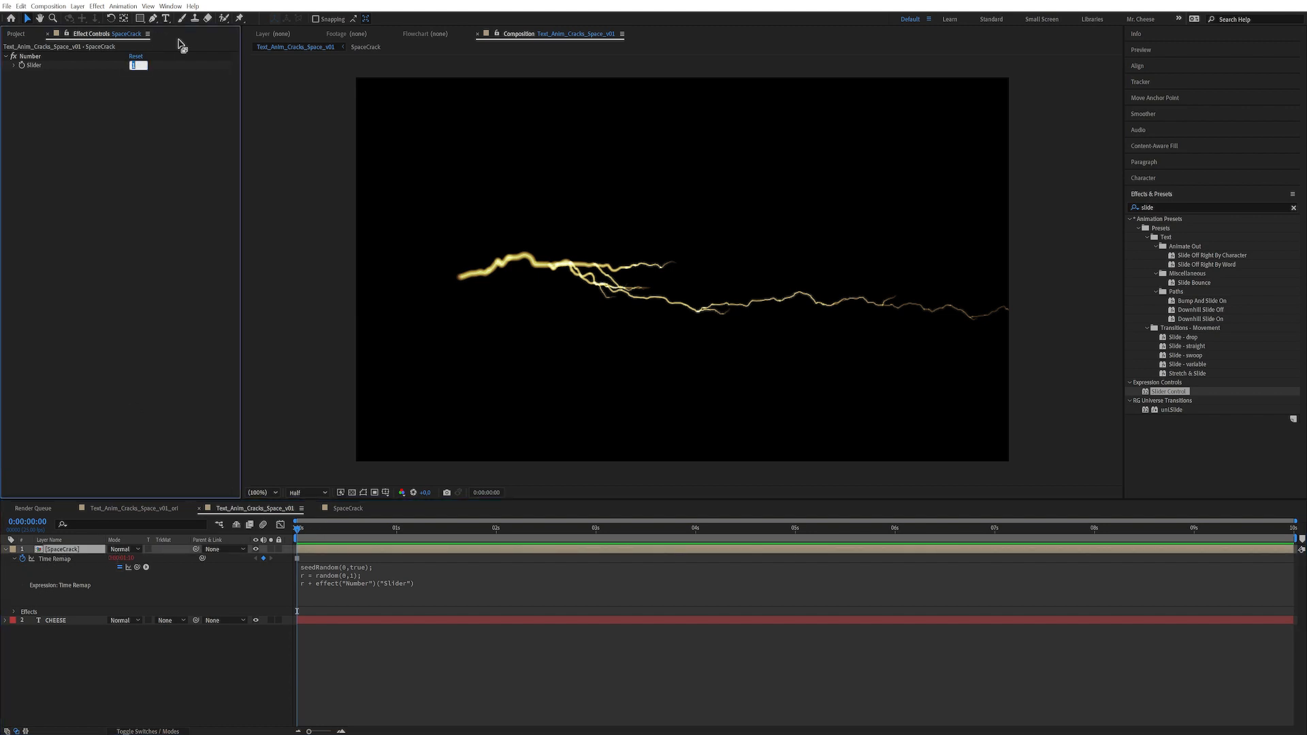
{"action": "type", "text": "10"}
{"action": "key", "text": "Return"}
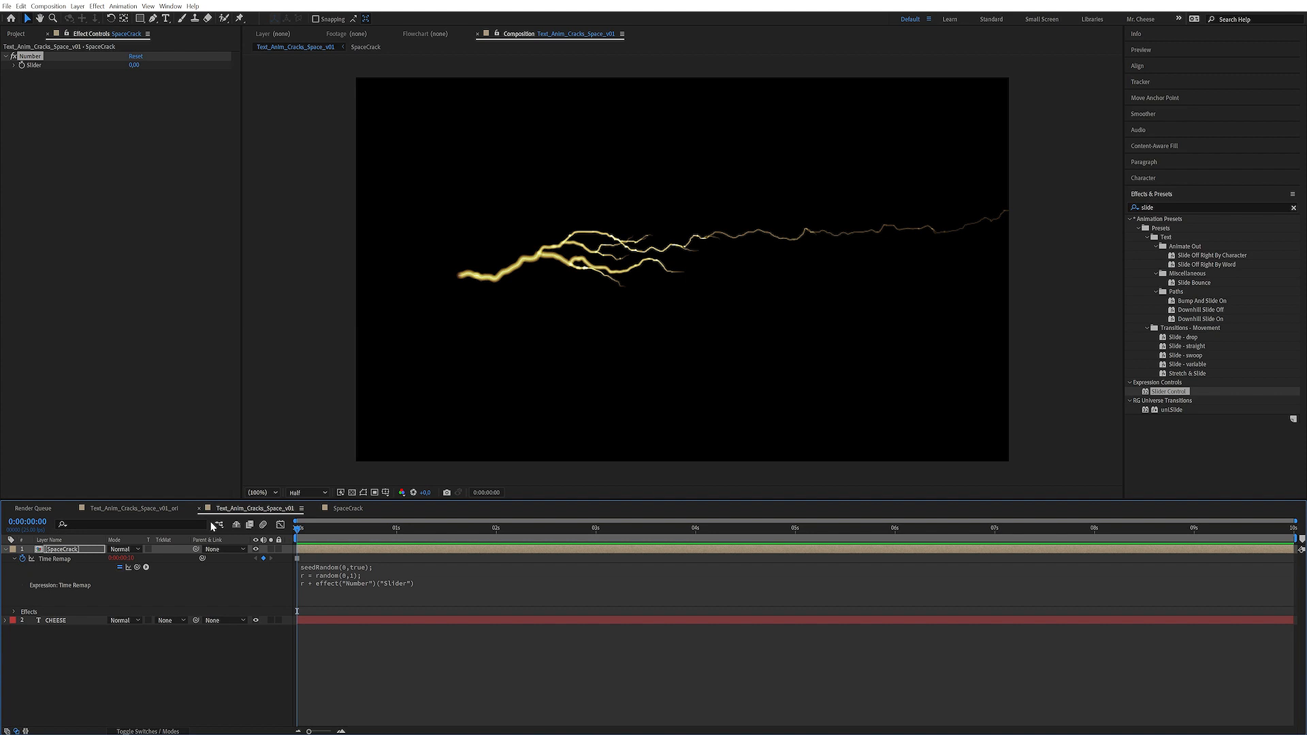
Open the SpaceCrack precomp and set its composition duration to 50 seconds.
{"action": "double_click", "coordinate": [65, 550]}
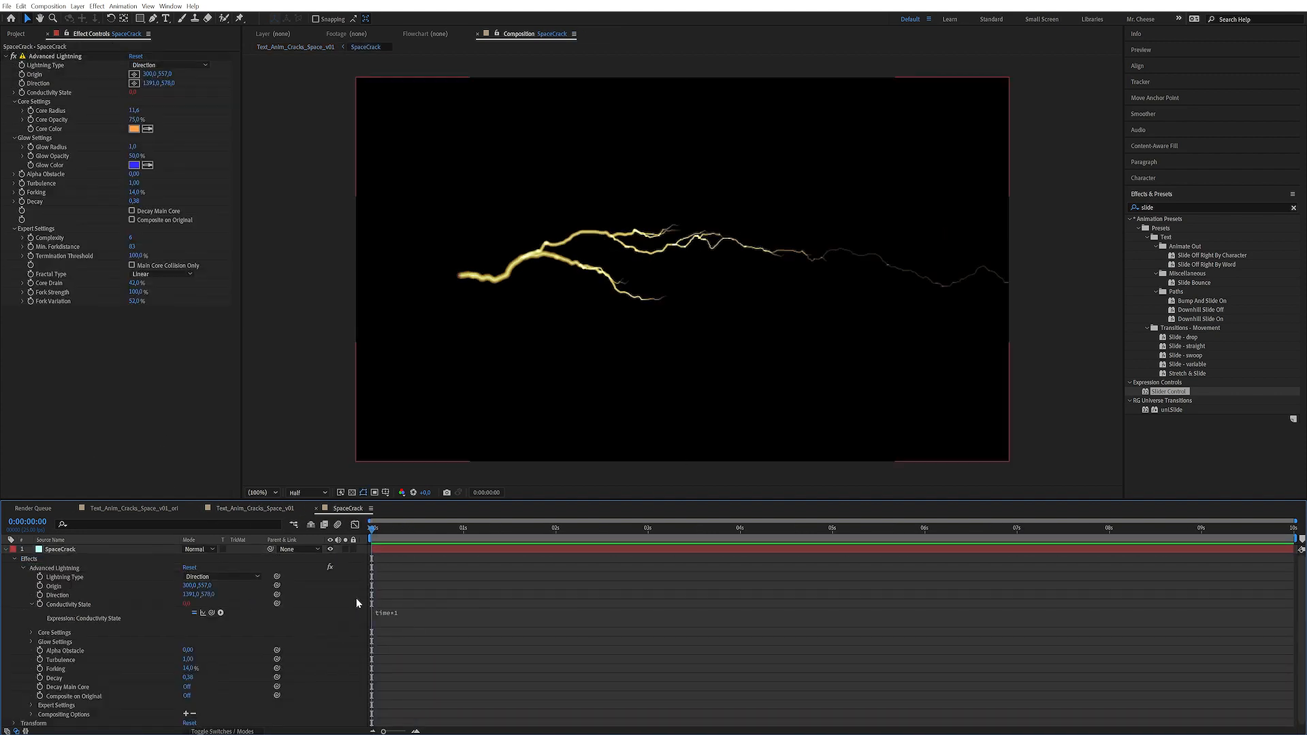
{"action": "key", "text": "ctrl+k"}
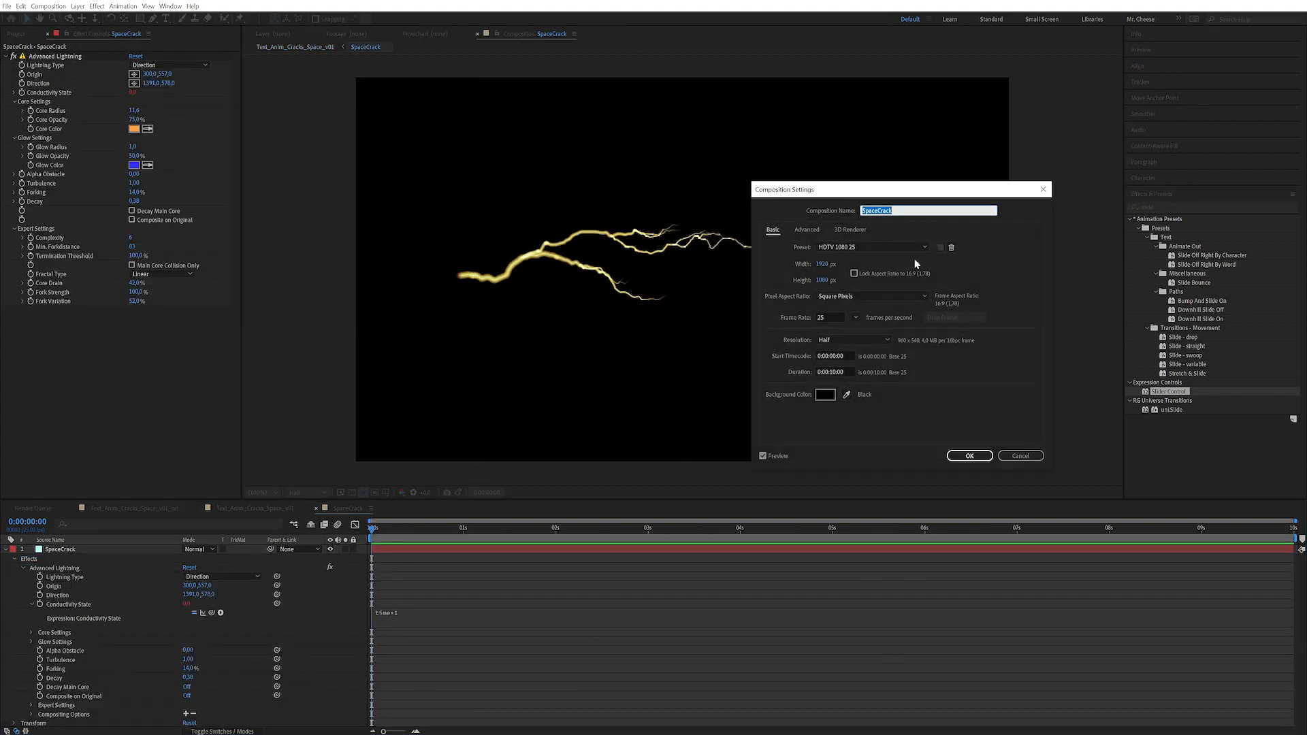
{"action": "left_click", "coordinate": [845, 372]}
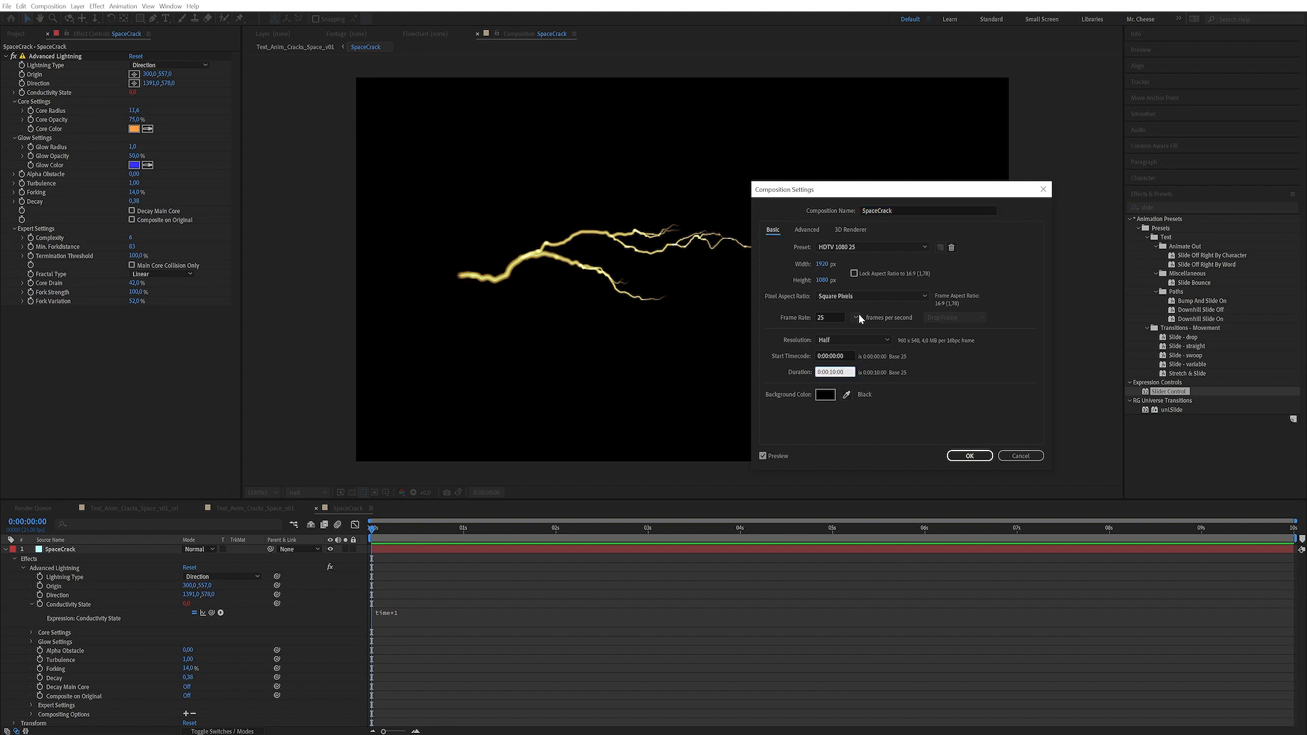
{"action": "type", "text": "5"}
{"action": "key", "text": "Return"}
Extend the work area and the lightning layer to the end of the SpaceCrack composition.
{"action": "left_click_drag", "start_coordinate": [556, 521], "coordinate": [1295, 522]}
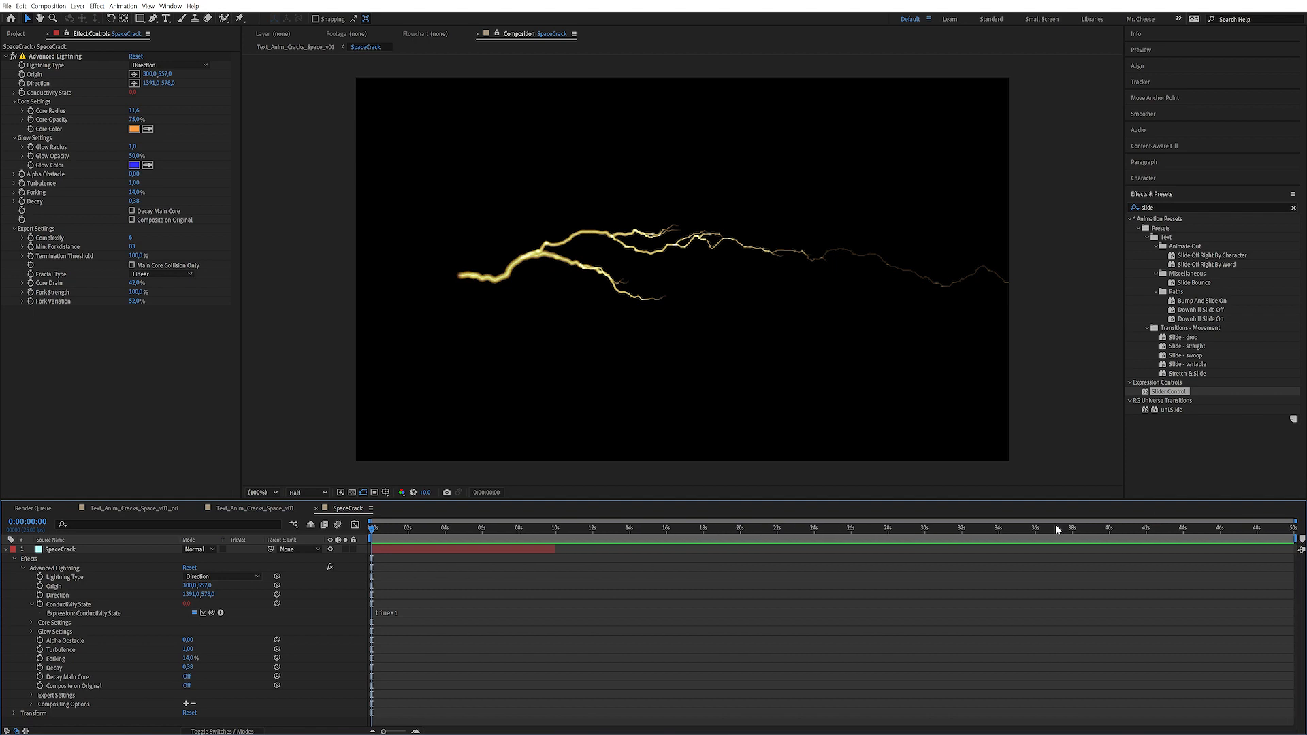
{"action": "key", "text": "End"}
{"action": "left_click", "coordinate": [555, 550]}
{"action": "left_click_drag", "start_coordinate": [555, 550], "coordinate": [1295, 550]}
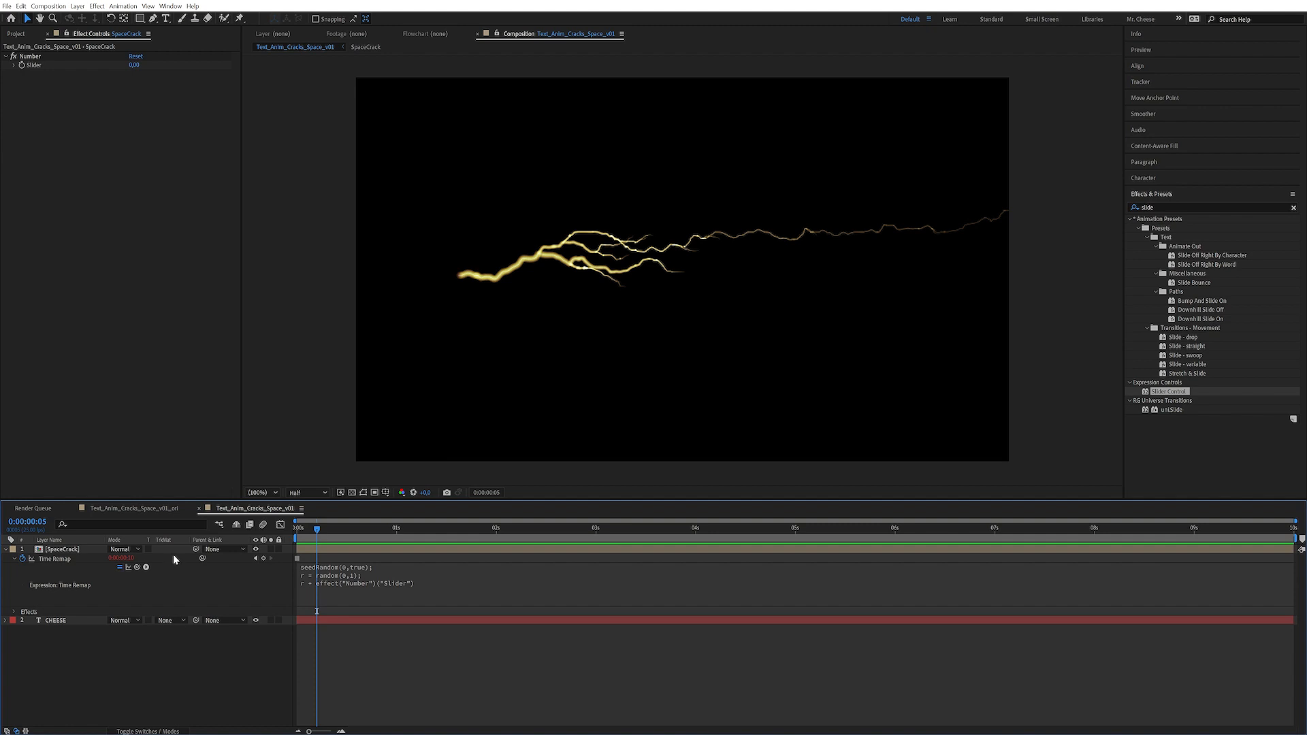
Add a null object to the Text_Anim_Cracks_Space_v01 composition and rename it CTRL.
{"action": "left_click", "coordinate": [78, 7]}
{"action": "mouse_move", "coordinate": [216, 17]}
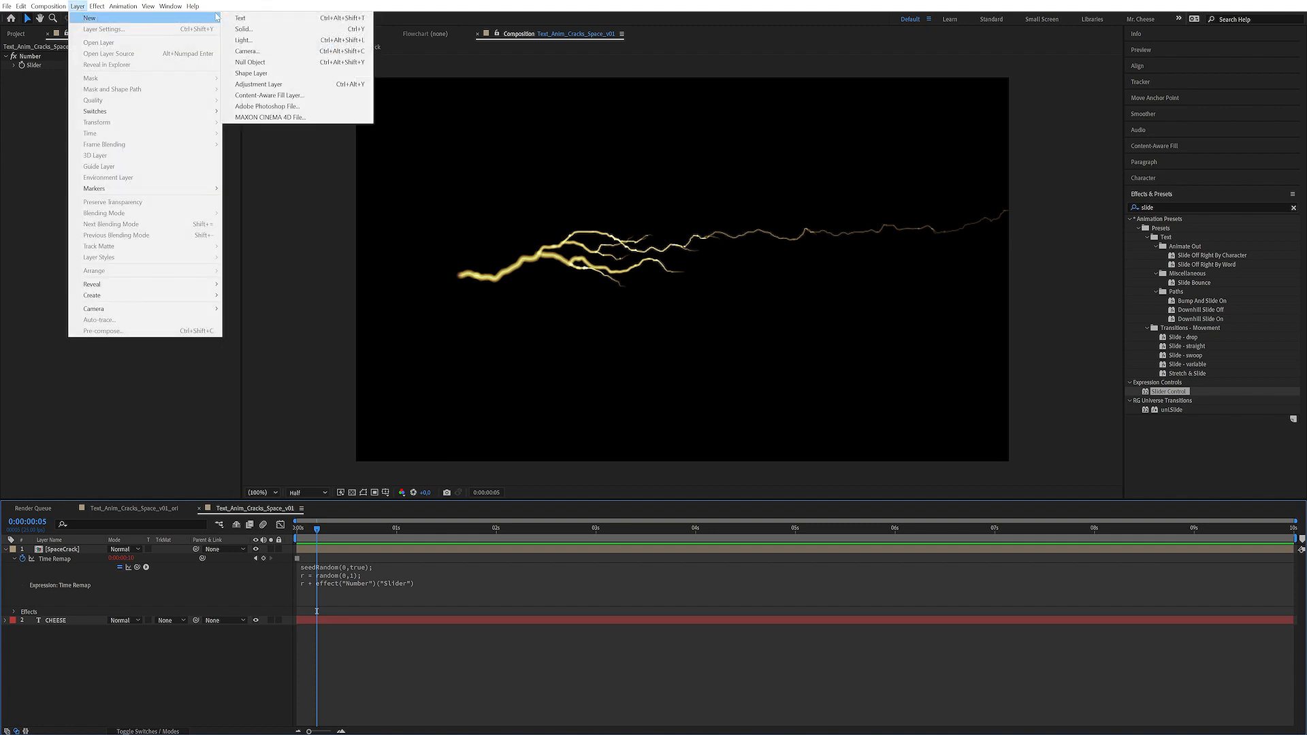
{"action": "left_click", "coordinate": [250, 62]}
{"action": "key", "text": "Return"}
{"action": "type", "text": "CTRL"}
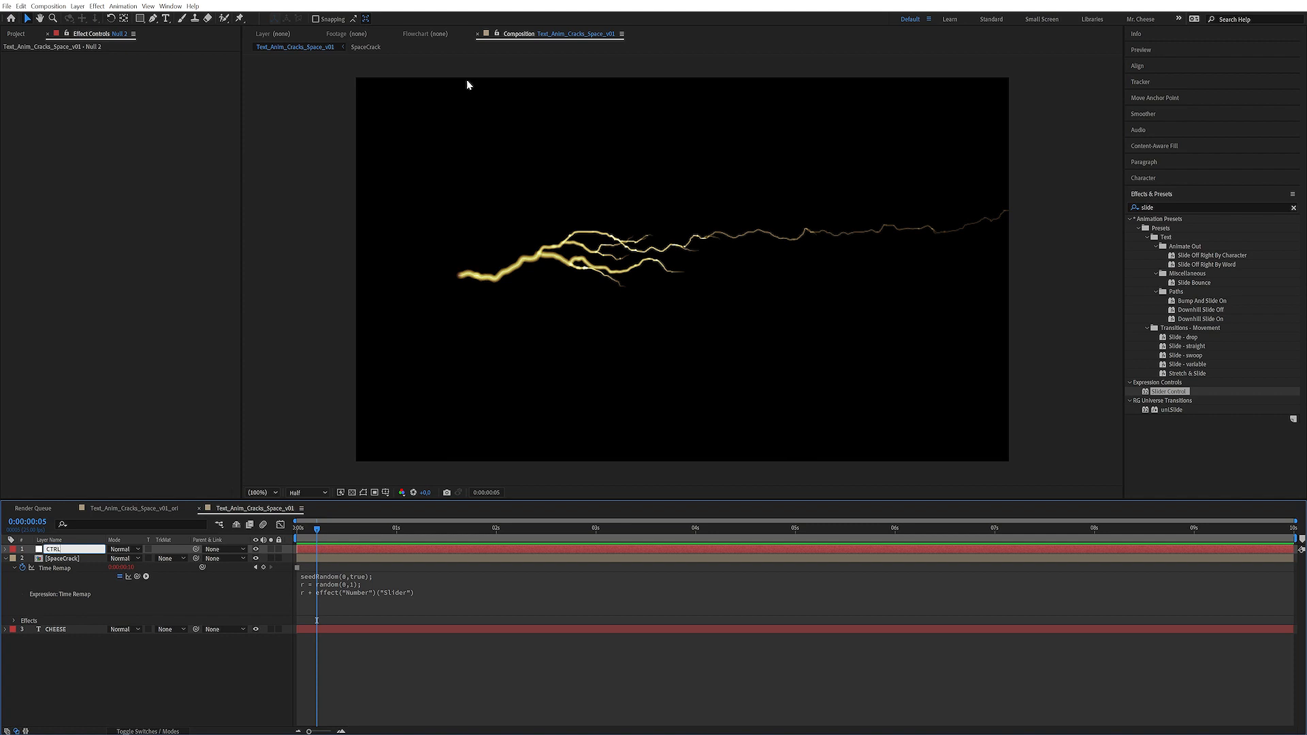
{"action": "key", "text": "Return"}
Find the Simple Choker effect and apply it to the CTRL null.
{"action": "left_click", "coordinate": [1179, 205]}
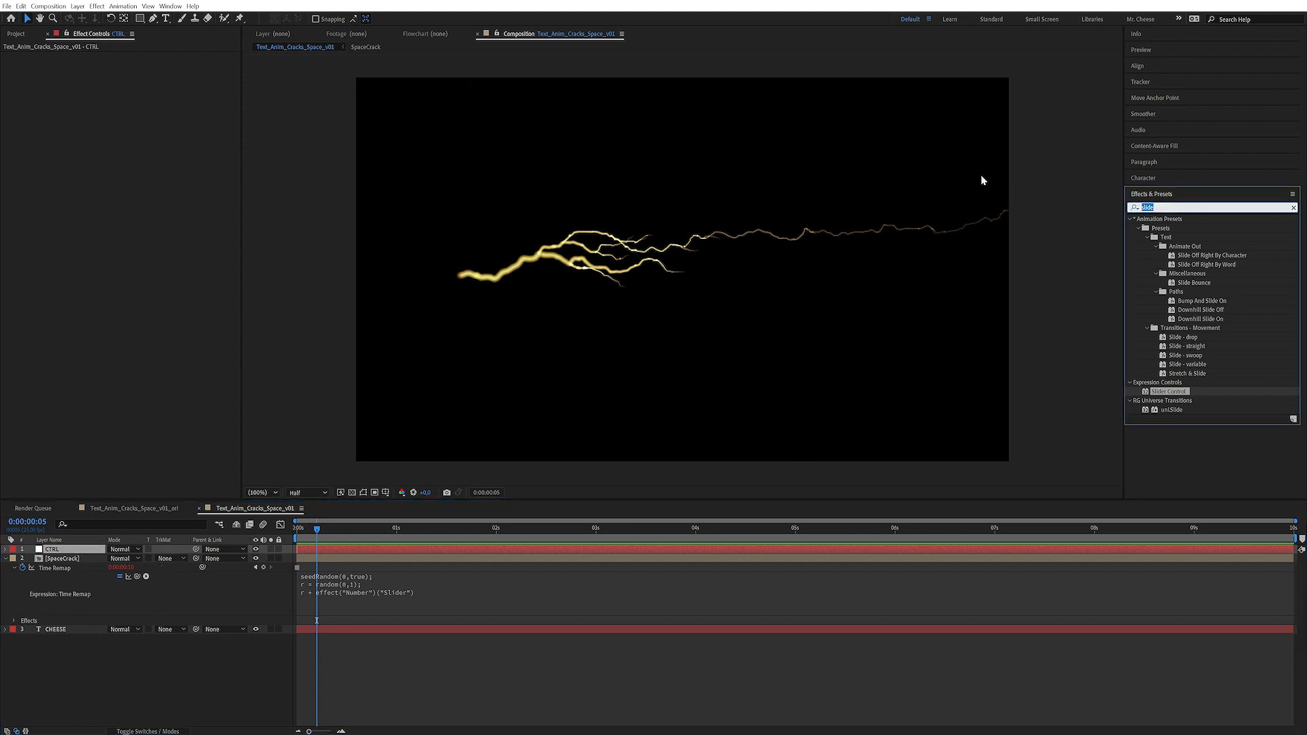
{"action": "type", "text": "simp"}
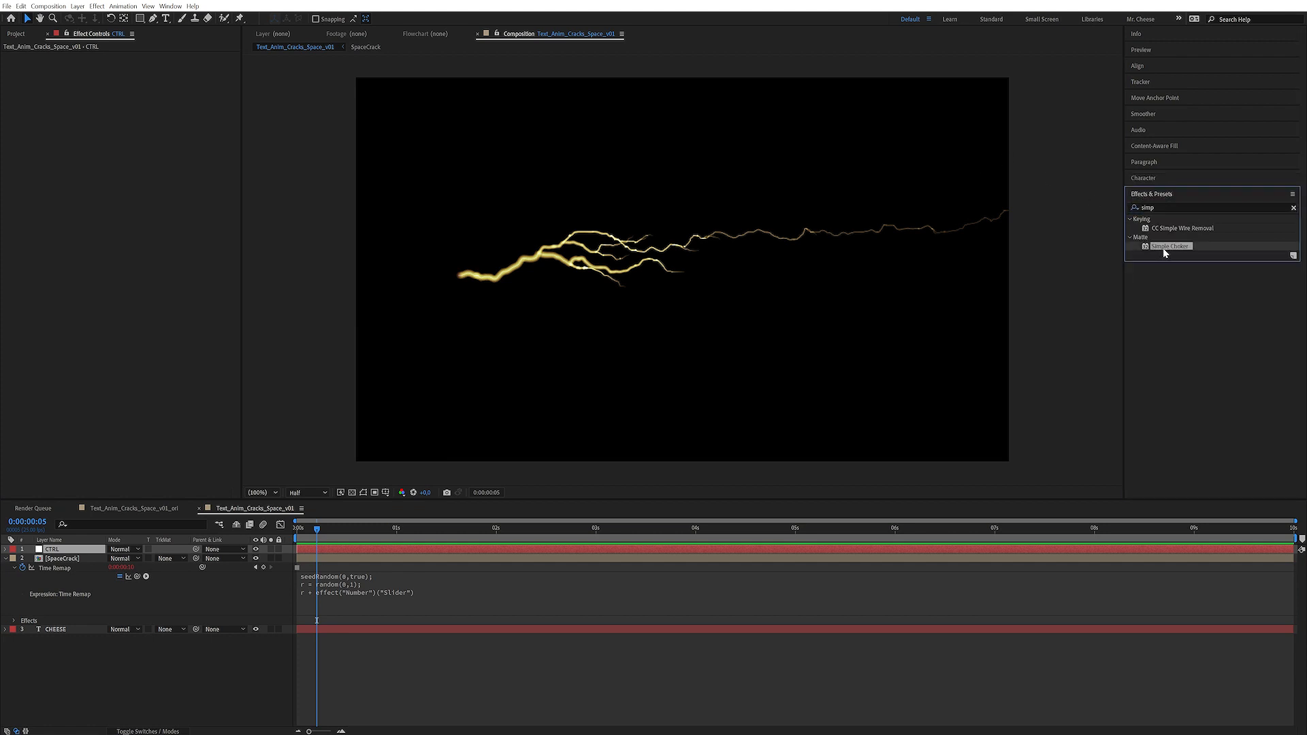
{"action": "double_click", "coordinate": [1163, 247]}
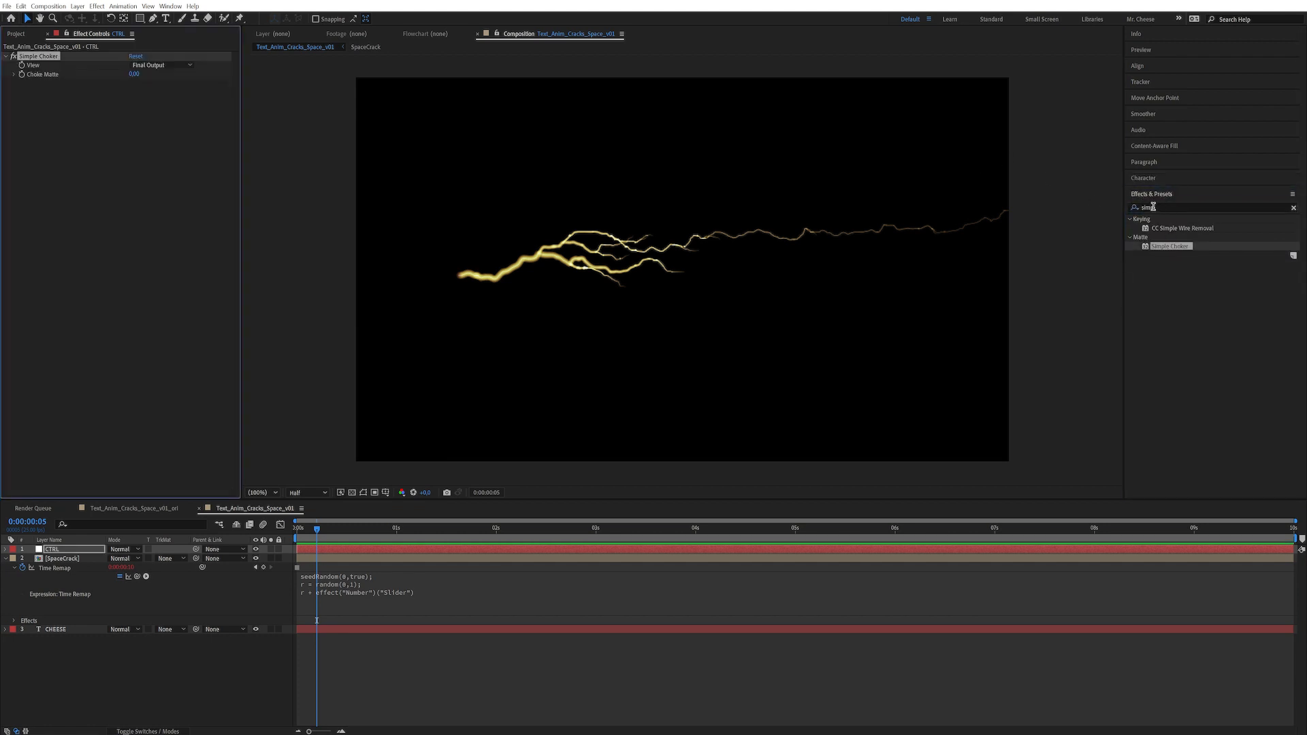
Apply the Glow effect to the CTRL null and duplicate it twice to get three Glow effects.
{"action": "type", "text": "glow"}
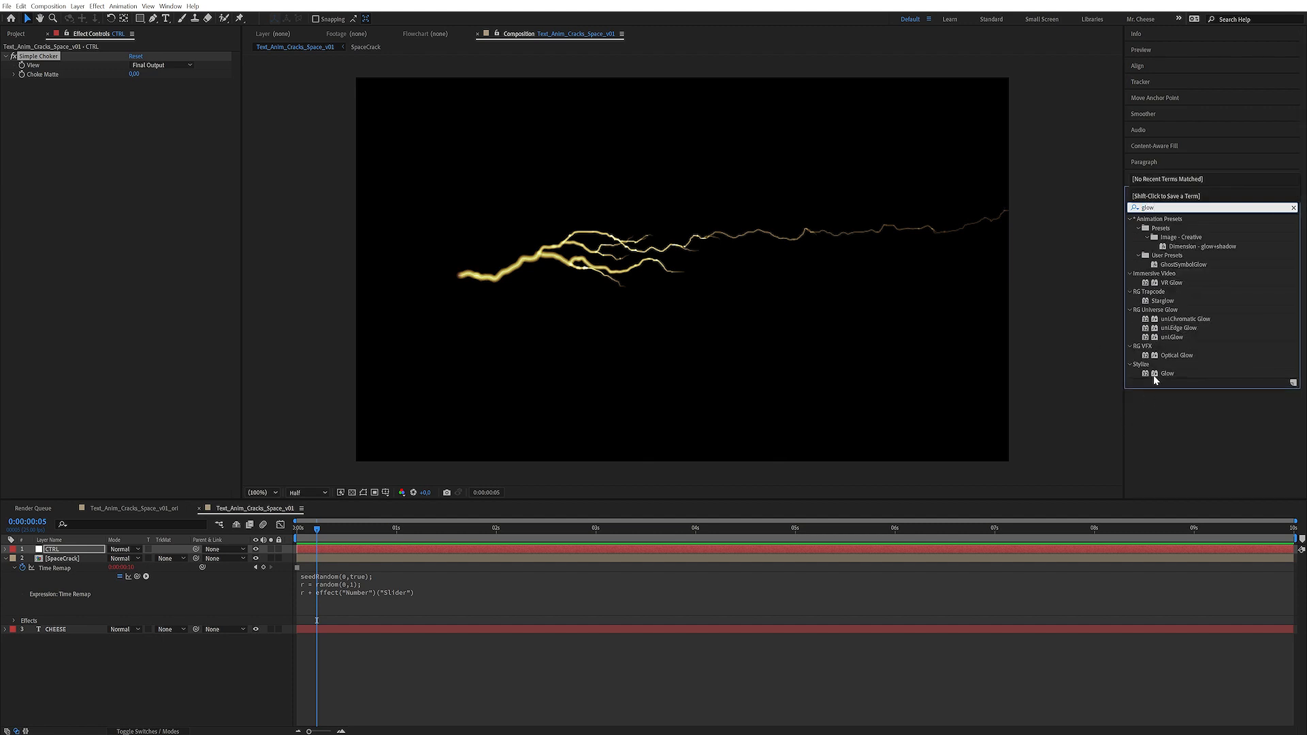
{"action": "double_click", "coordinate": [1155, 377]}
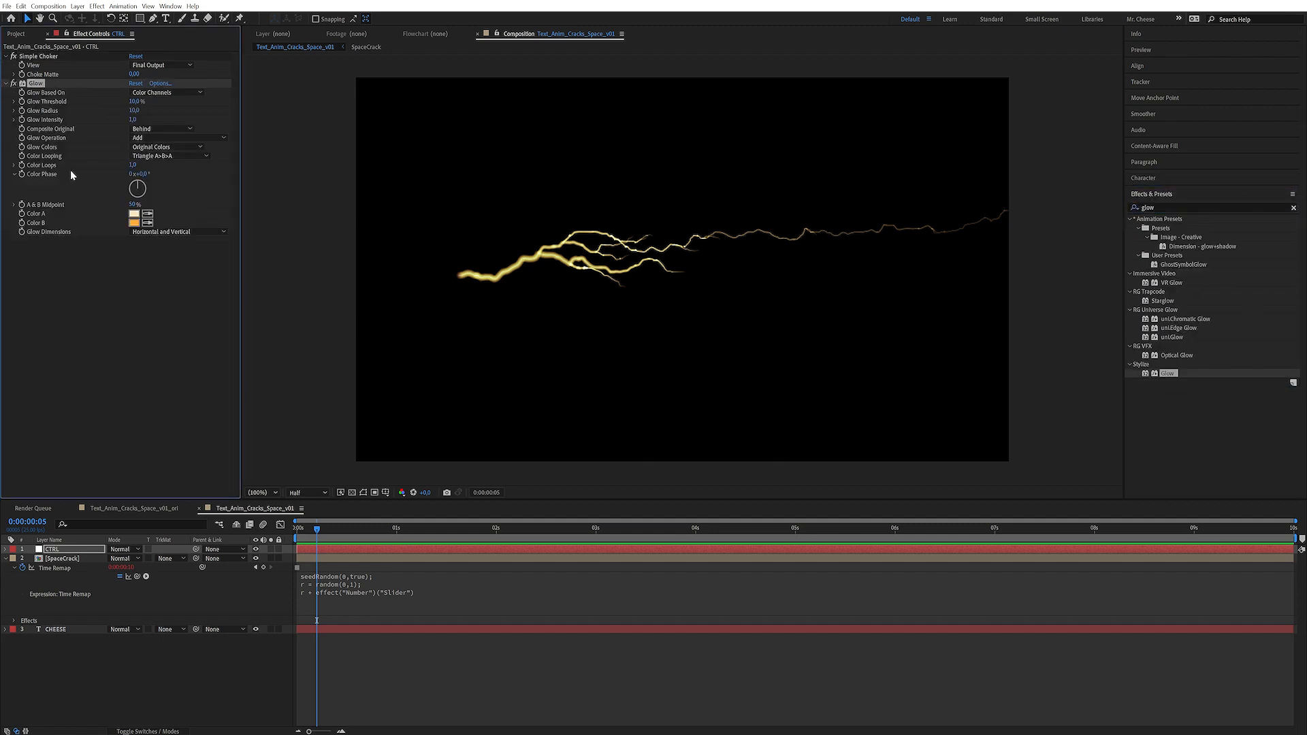
{"action": "key", "text": "ctrl+d"}
{"action": "key", "text": "ctrl+d"}
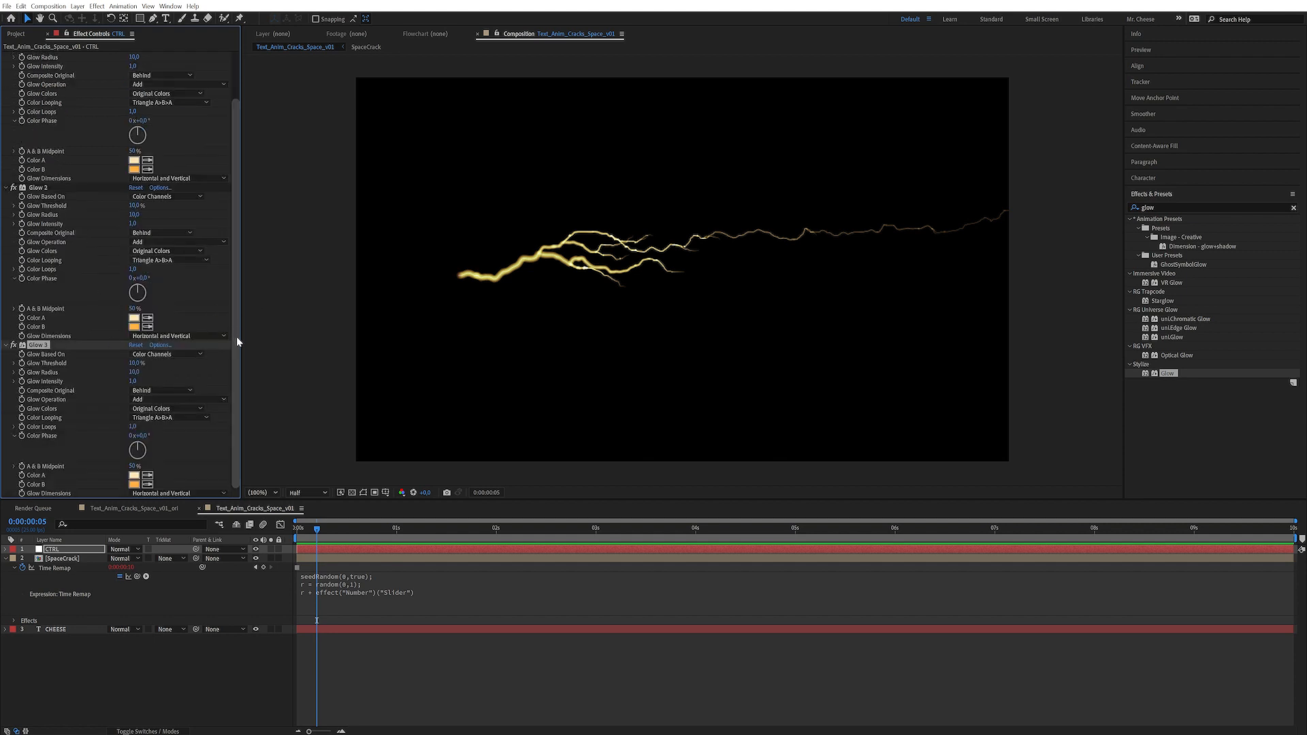
Copy the Simple Choker and all three Glow effects from CTRL with property links and paste them onto the SpaceCrack layer.
{"action": "scroll", "coordinate": [62, 370], "scroll_direction": "up", "scroll_amount": 2}
{"action": "left_click", "coordinate": [38, 240]}
{"action": "key", "text": "v"}
{"action": "key", "text": "ctrl+a"}
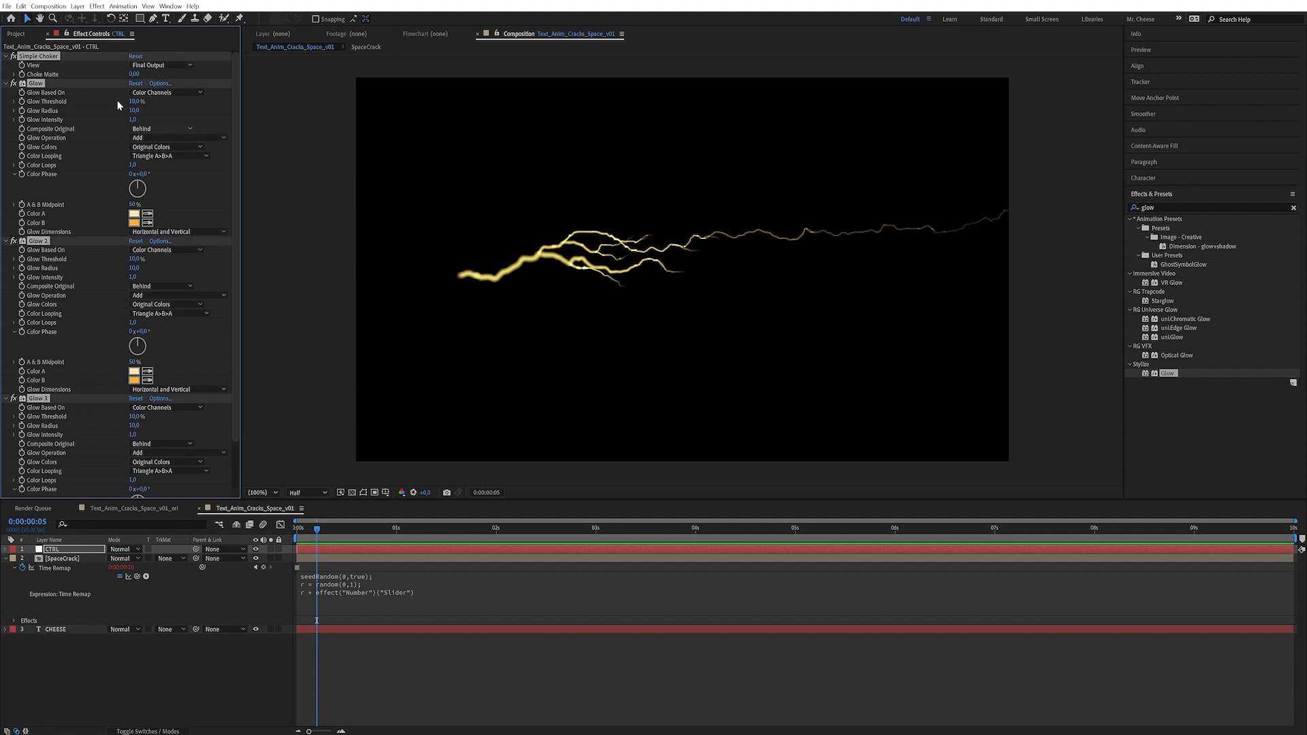
{"action": "left_click", "coordinate": [21, 6]}
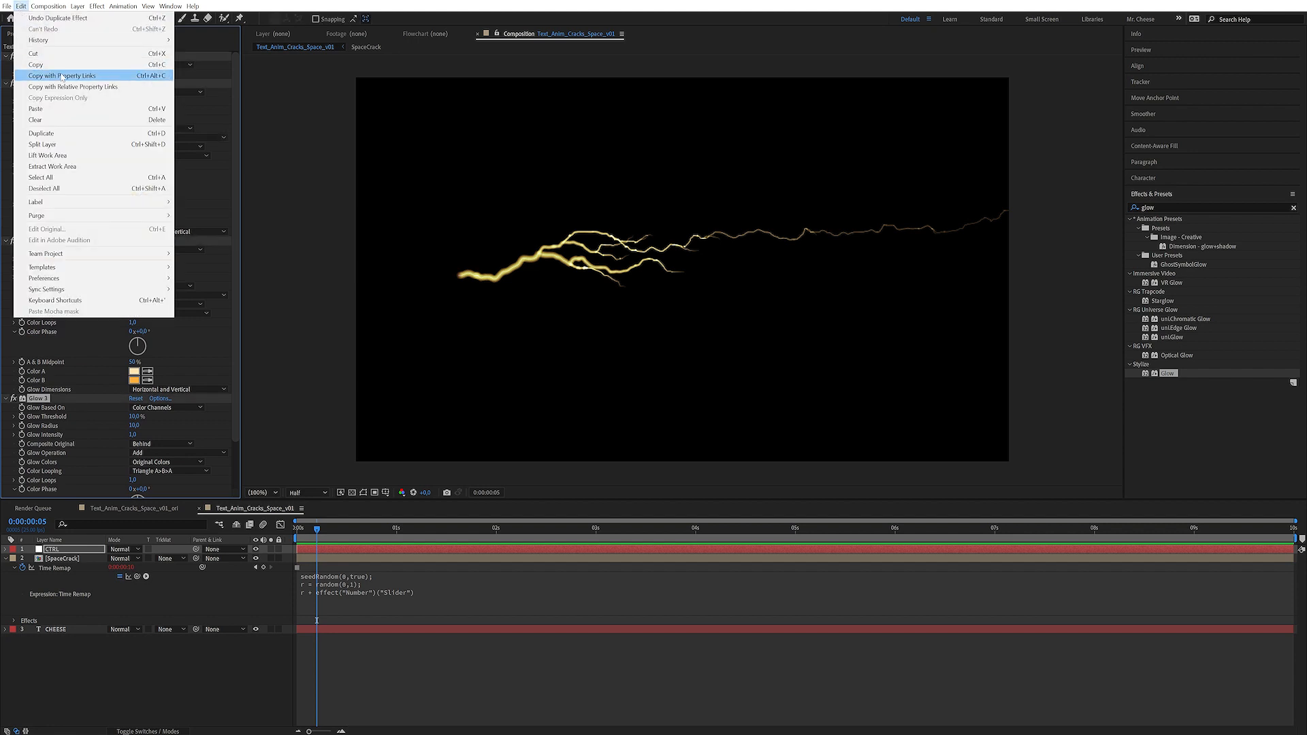
{"action": "left_click", "coordinate": [75, 80]}
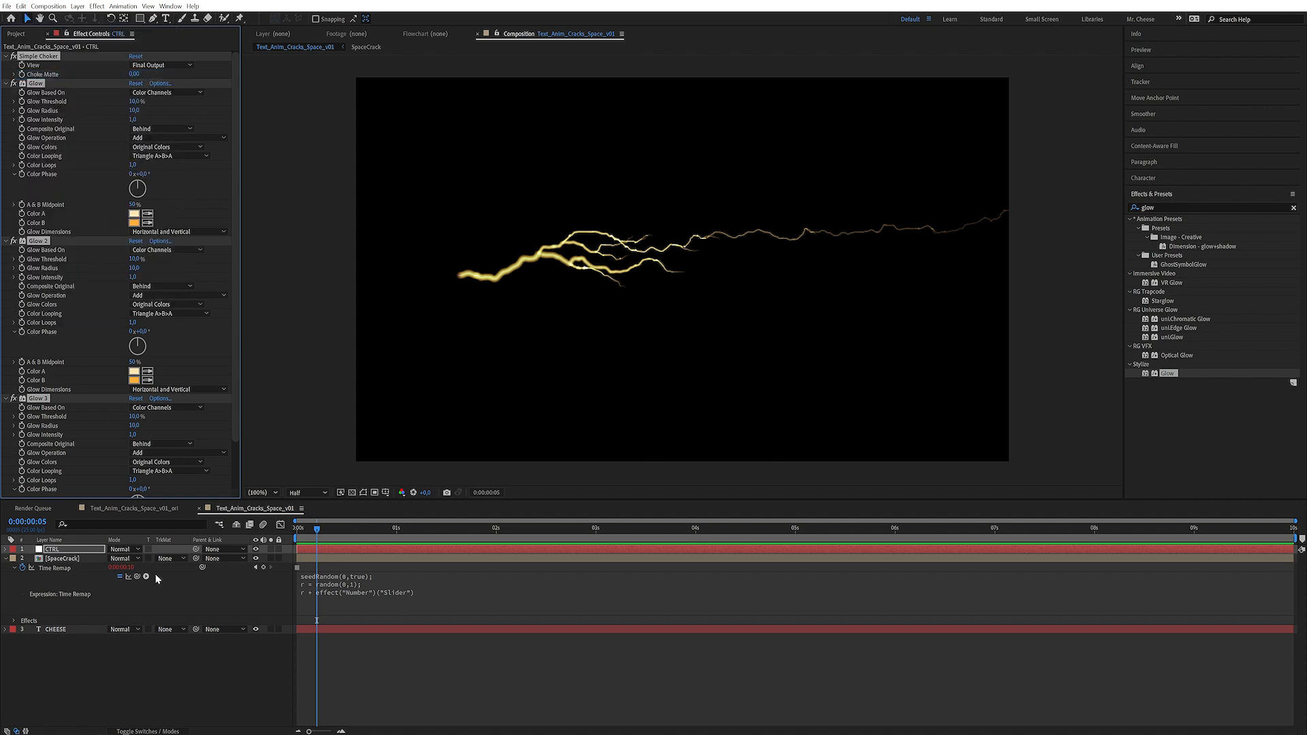
{"action": "left_click", "coordinate": [66, 569]}
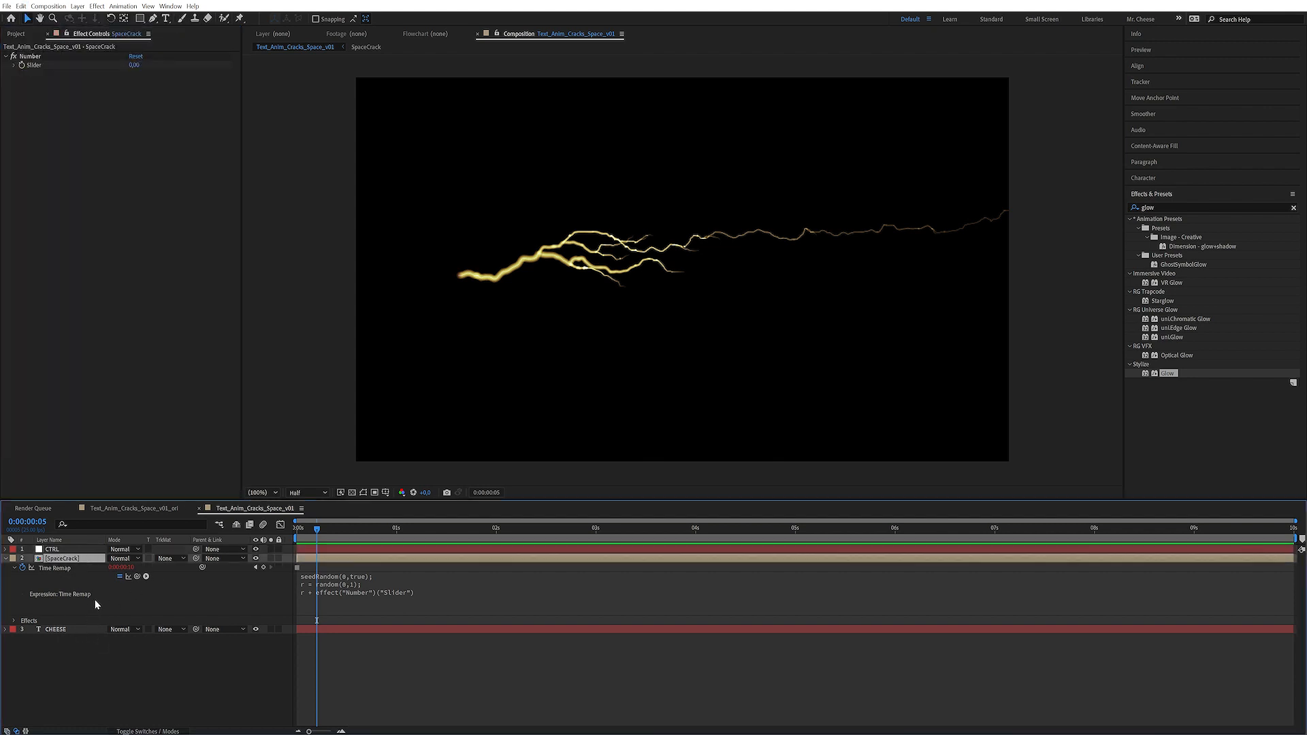
{"action": "key", "text": "ctrl+v"}
{"action": "left_click", "coordinate": [305, 530]}
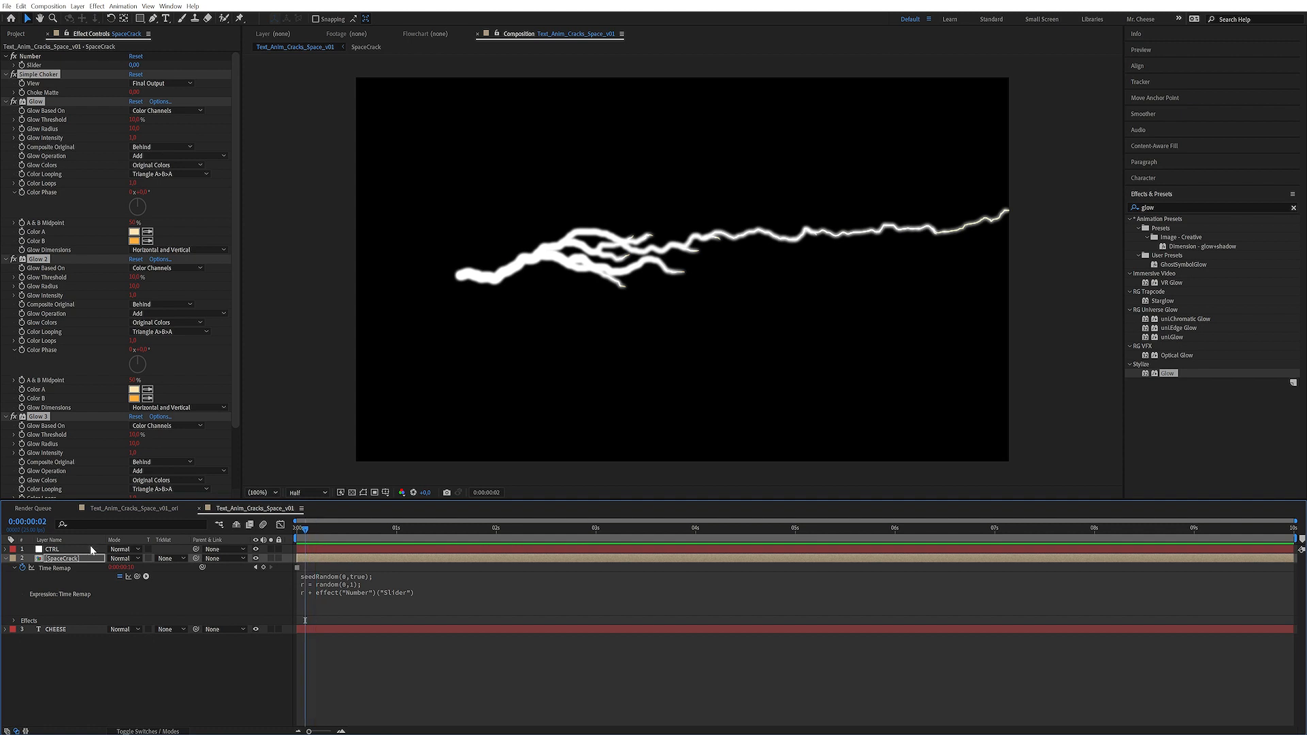
Set Glow Colors to A & B Colors in all three Glow effects on the CTRL null.
{"action": "left_click", "coordinate": [58, 549]}
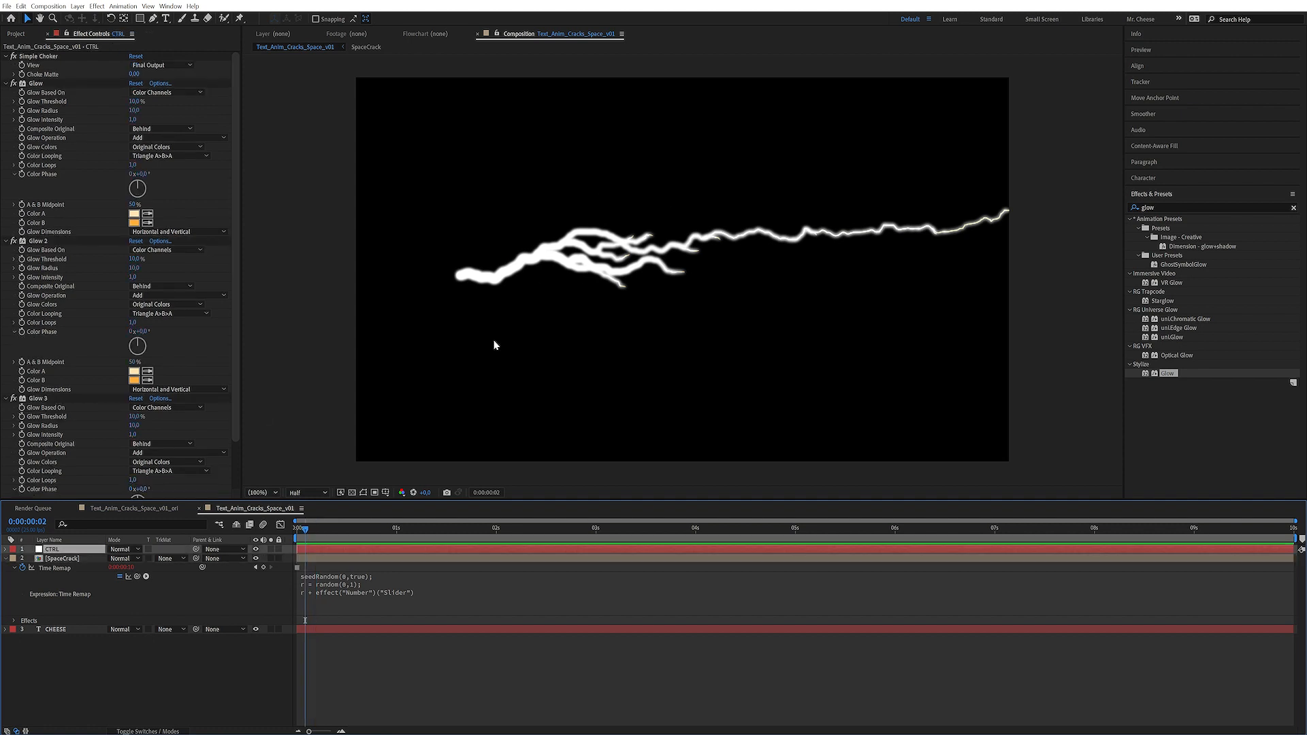
{"action": "left_click", "coordinate": [230, 294]}
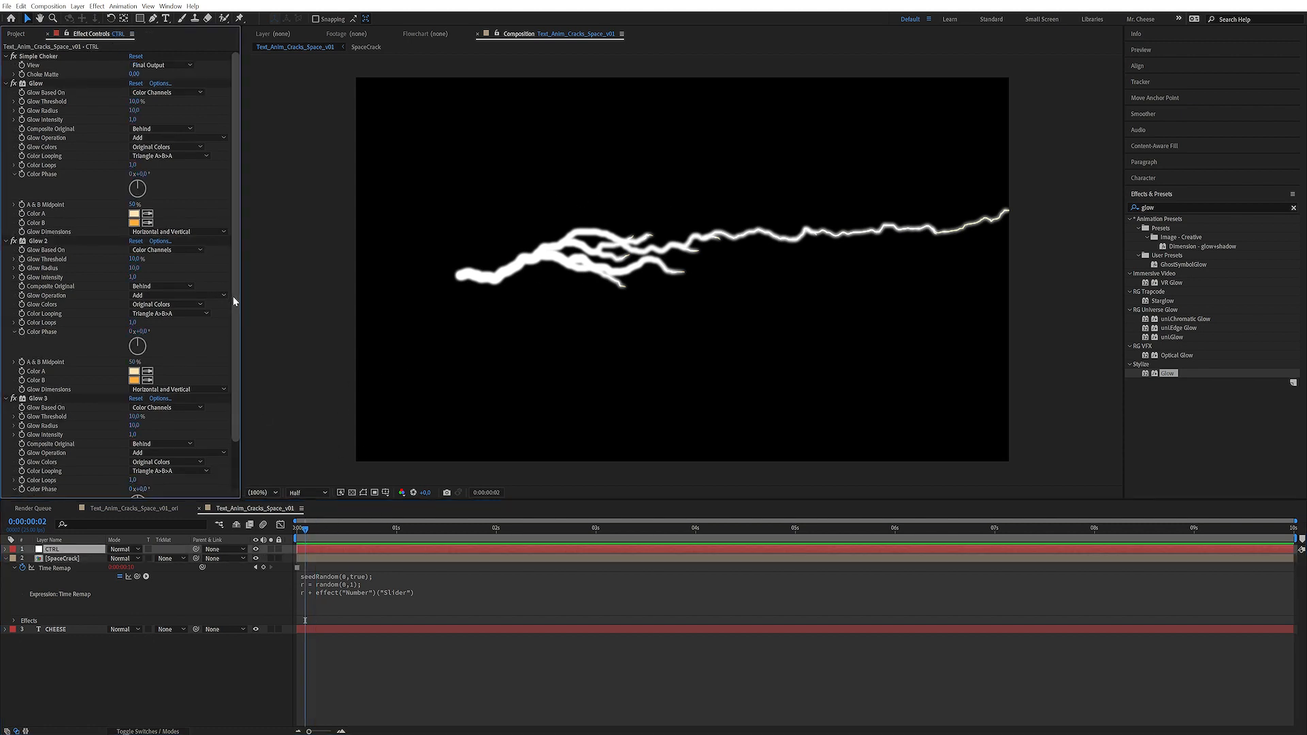
{"action": "left_click", "coordinate": [165, 146]}
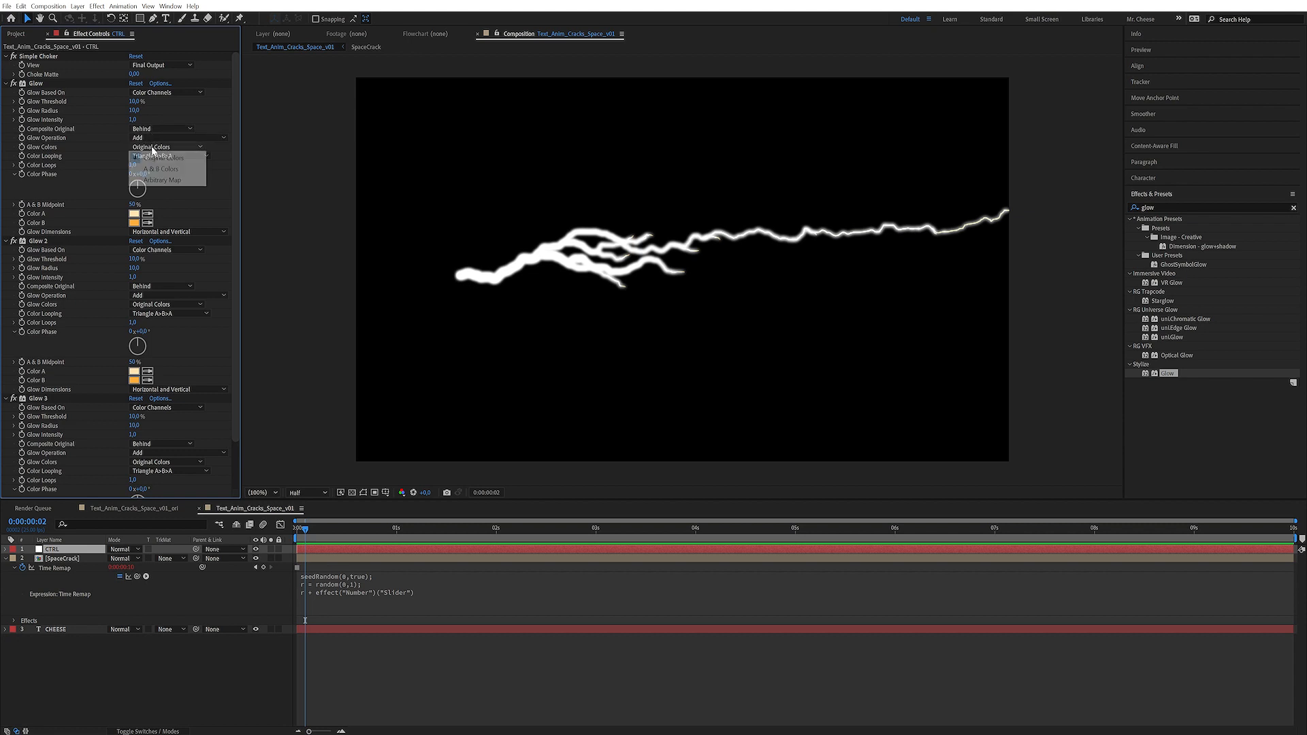
{"action": "left_click", "coordinate": [166, 168]}
{"action": "left_click", "coordinate": [162, 306]}
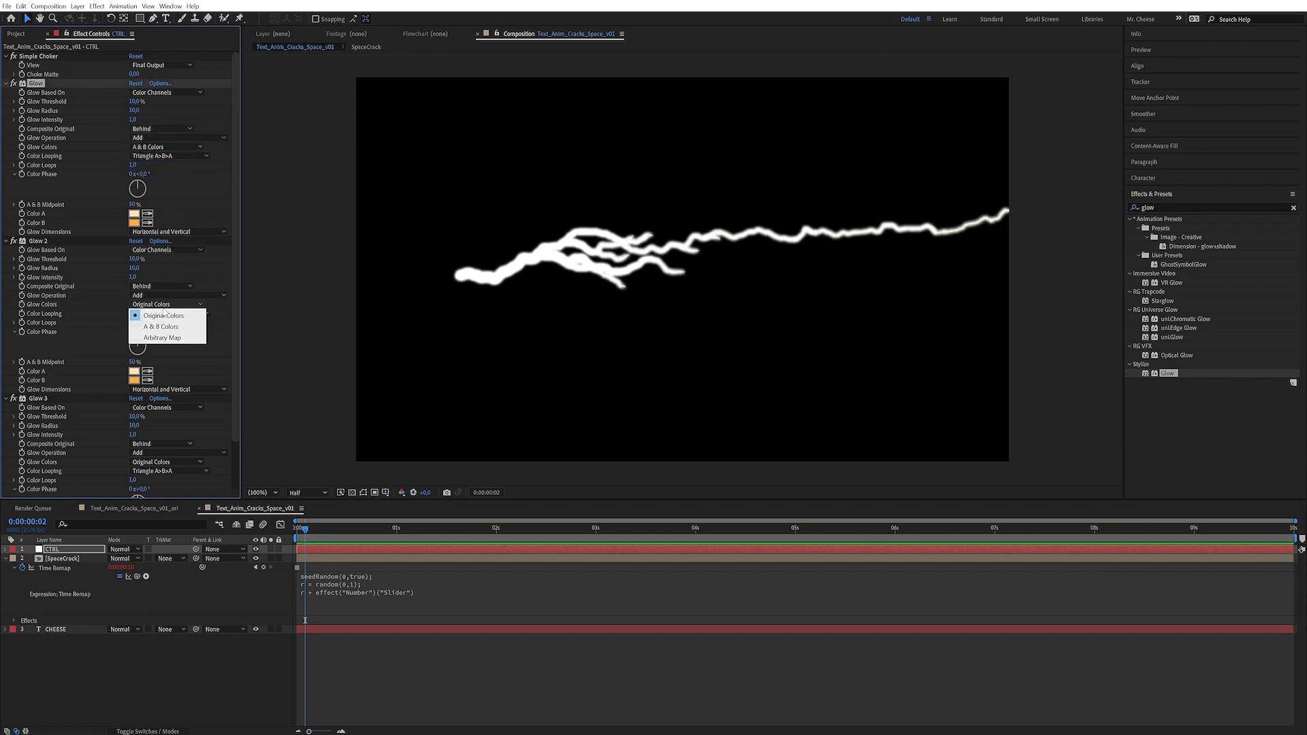
{"action": "left_click", "coordinate": [166, 328]}
{"action": "left_click", "coordinate": [163, 462]}
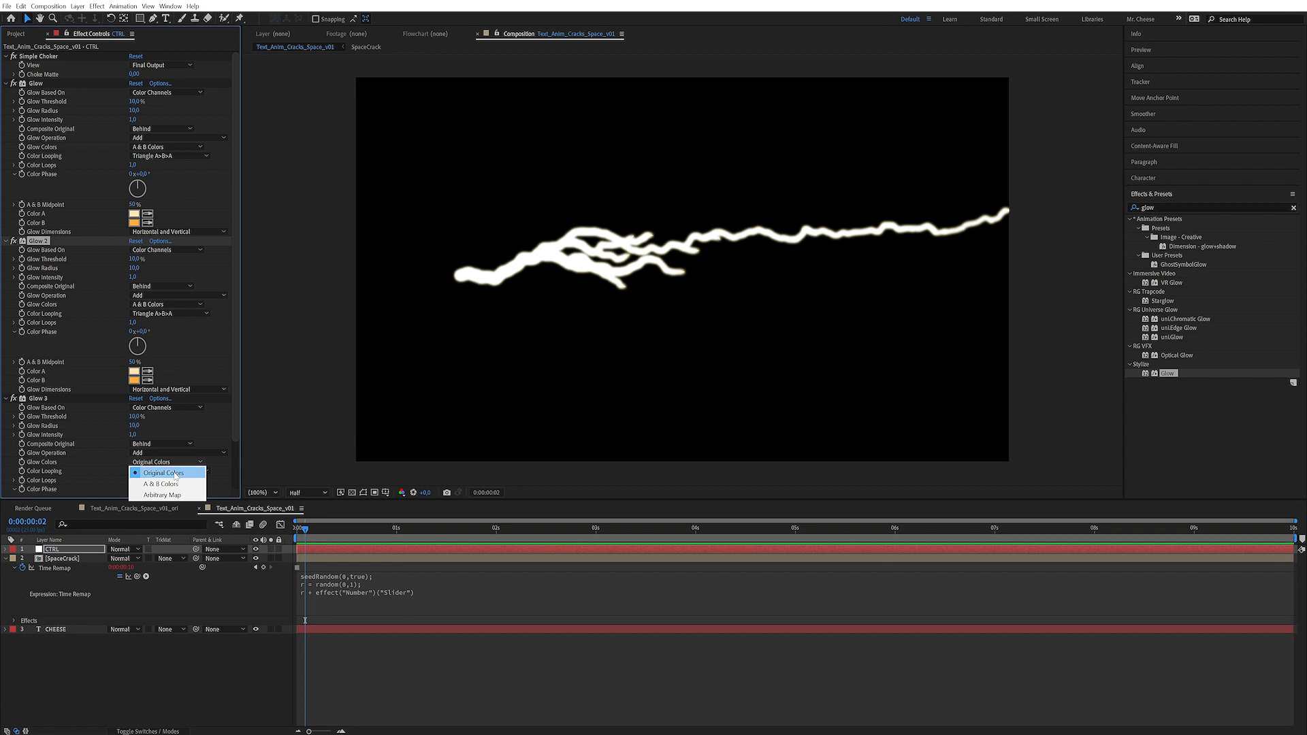
{"action": "left_click", "coordinate": [167, 484]}
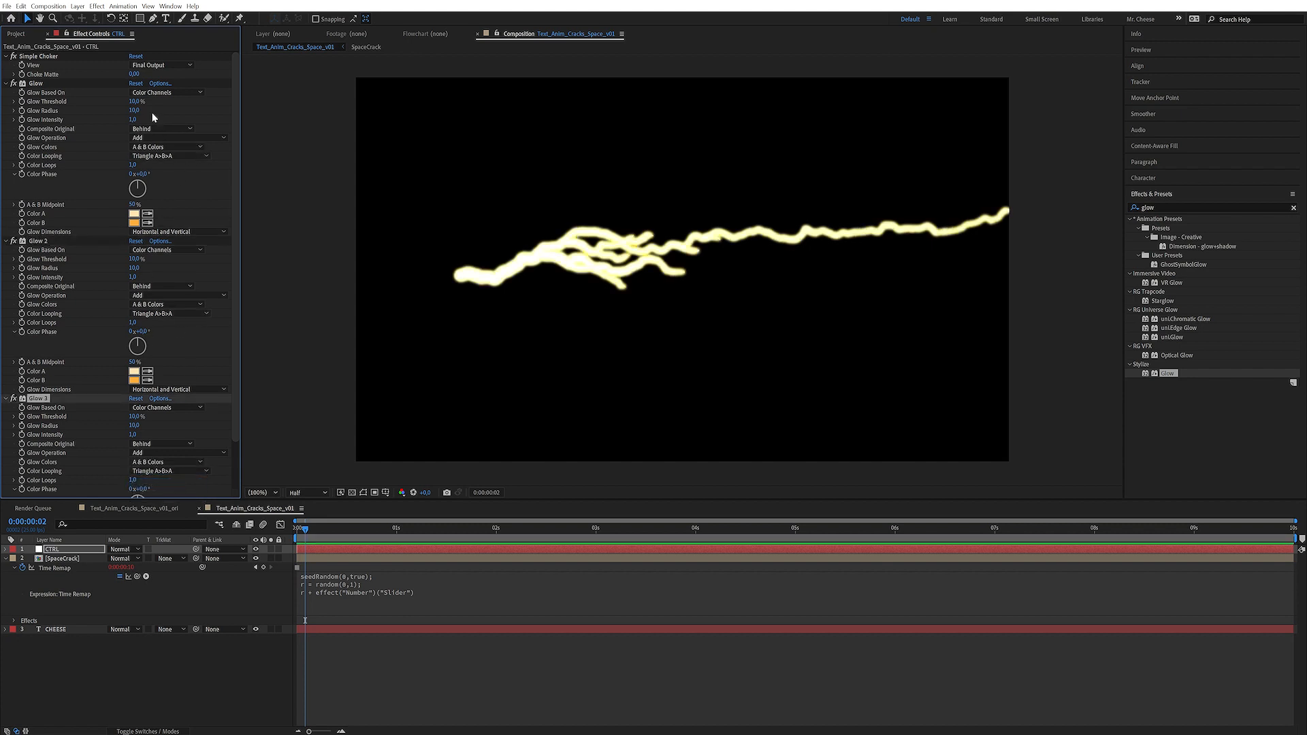
Set the Glow Radius on CTRL to 30 for Glow, 91 for Glow 2 and 357 for Glow 3.
{"action": "left_click", "coordinate": [171, 180]}
{"action": "left_click_drag", "start_coordinate": [131, 116], "coordinate": [138, 113]}
{"action": "left_click_drag", "start_coordinate": [134, 268], "coordinate": [162, 266]}
{"action": "left_click_drag", "start_coordinate": [144, 425], "coordinate": [270, 389]}
{"action": "left_click_drag", "start_coordinate": [135, 268], "coordinate": [142, 267]}
{"action": "left_click_drag", "start_coordinate": [134, 110], "coordinate": [102, 121]}
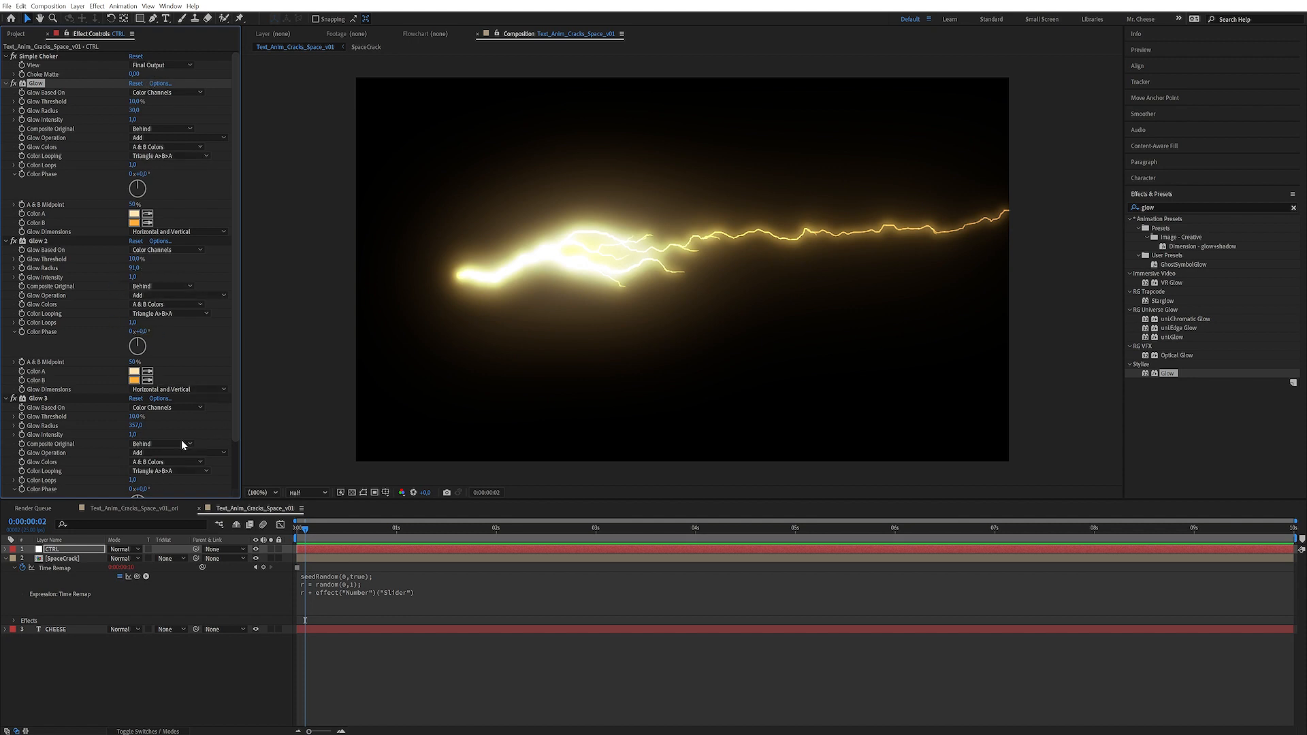
Recolour Glow 2 by sampling its orange Color B for Color A and shifting Color B to a deeper orange.
{"action": "scroll", "coordinate": [148, 374], "scroll_direction": "down", "scroll_amount": 2}
{"action": "left_click", "coordinate": [148, 318]}
{"action": "left_click", "coordinate": [134, 327]}
{"action": "left_click", "coordinate": [135, 327]}
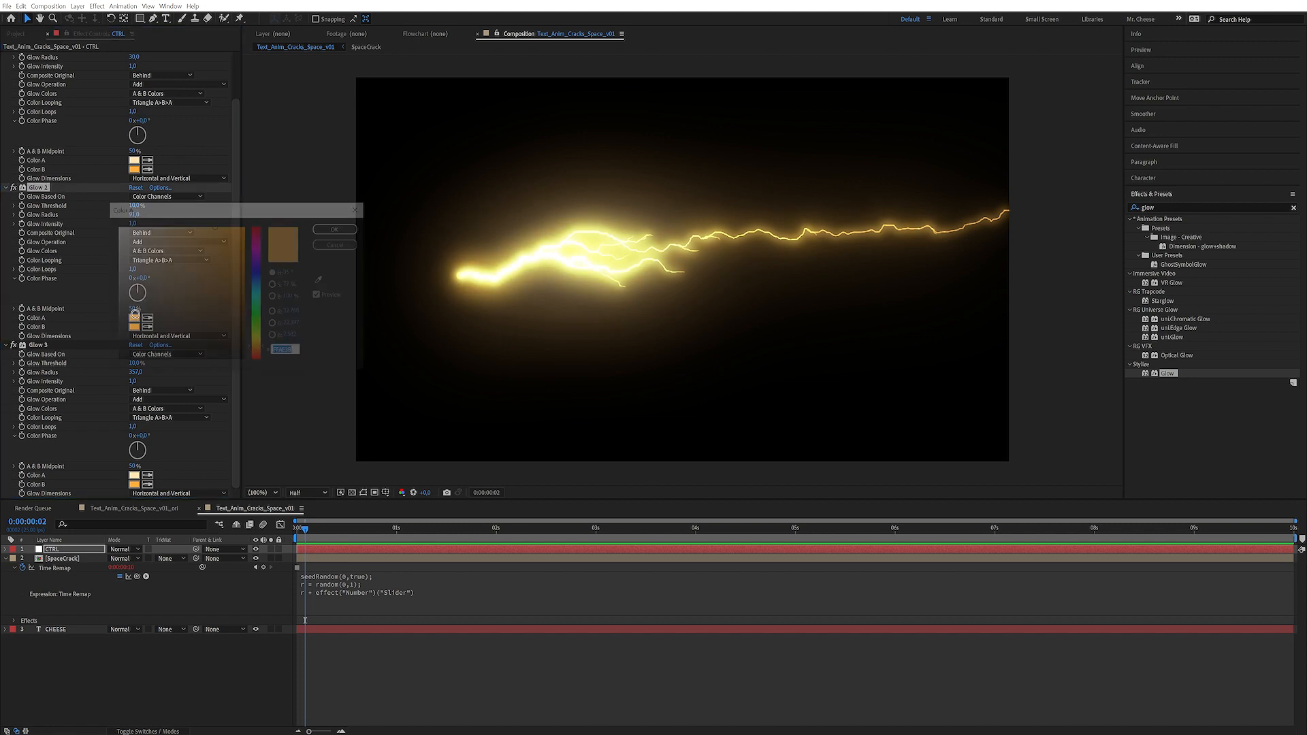
{"action": "left_click", "coordinate": [339, 243]}
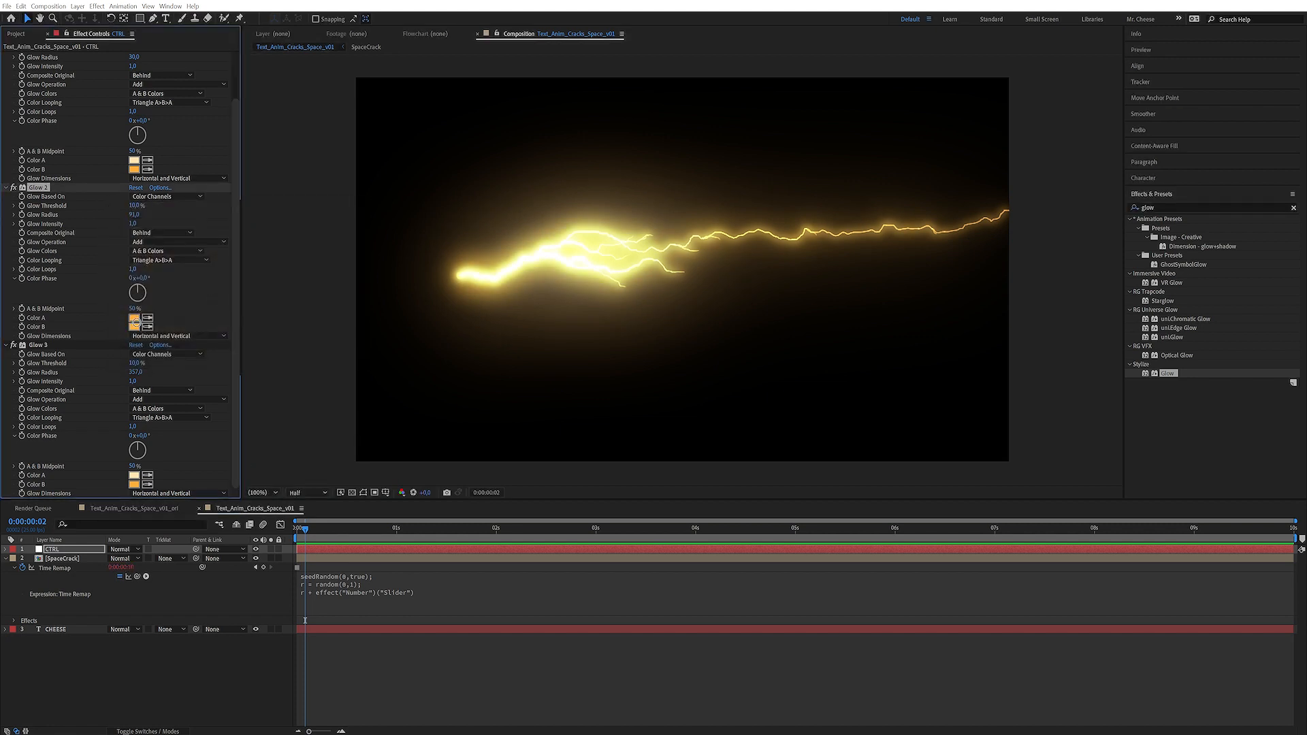
{"action": "left_click", "coordinate": [135, 327]}
{"action": "left_click", "coordinate": [258, 354]}
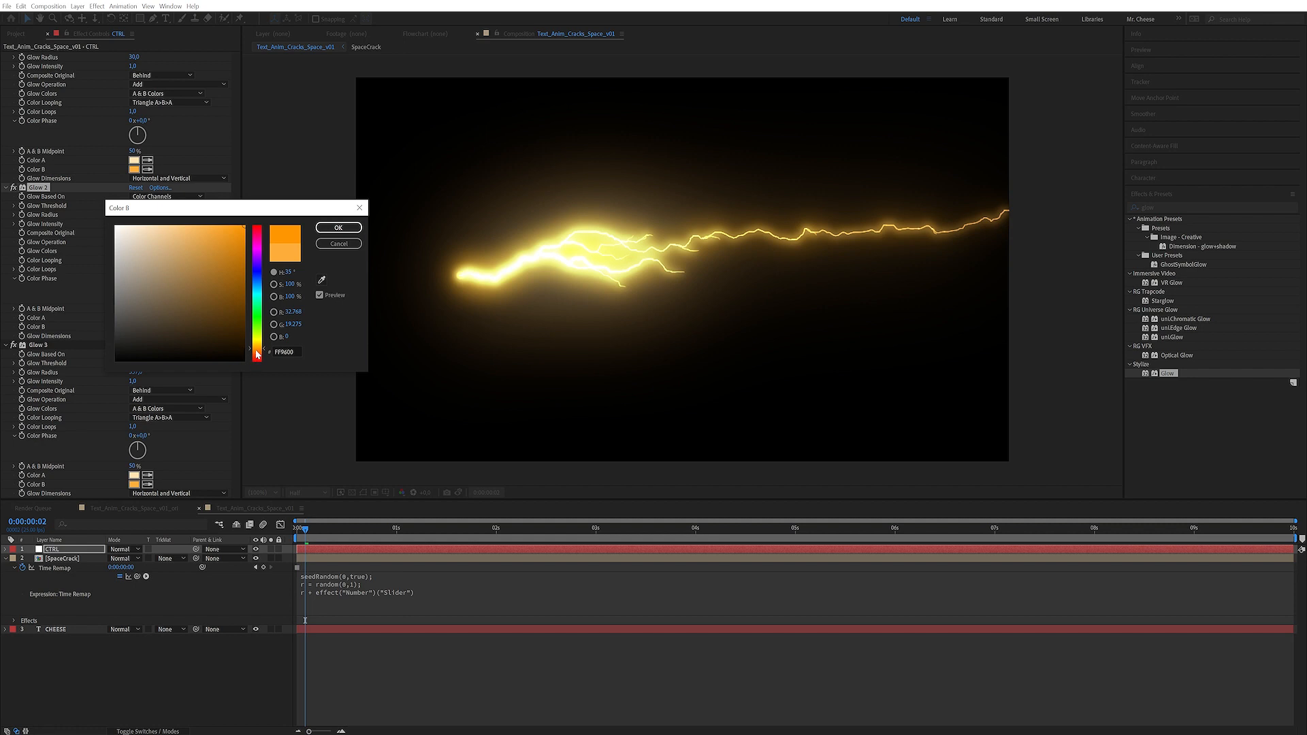
{"action": "left_click", "coordinate": [338, 227]}
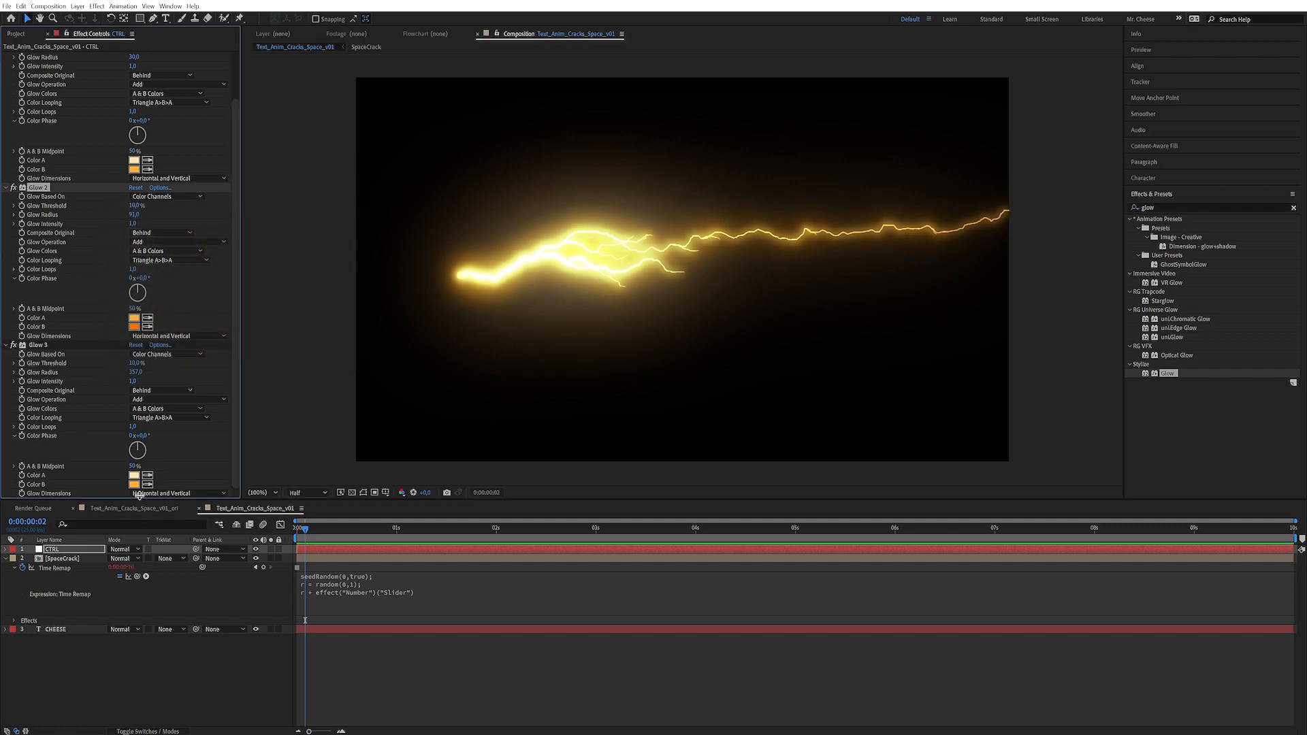
Recolour Glow 3 by sampling Glow 2's Color B for Color A and setting its Color B to a deep orange.
{"action": "left_click", "coordinate": [134, 327]}
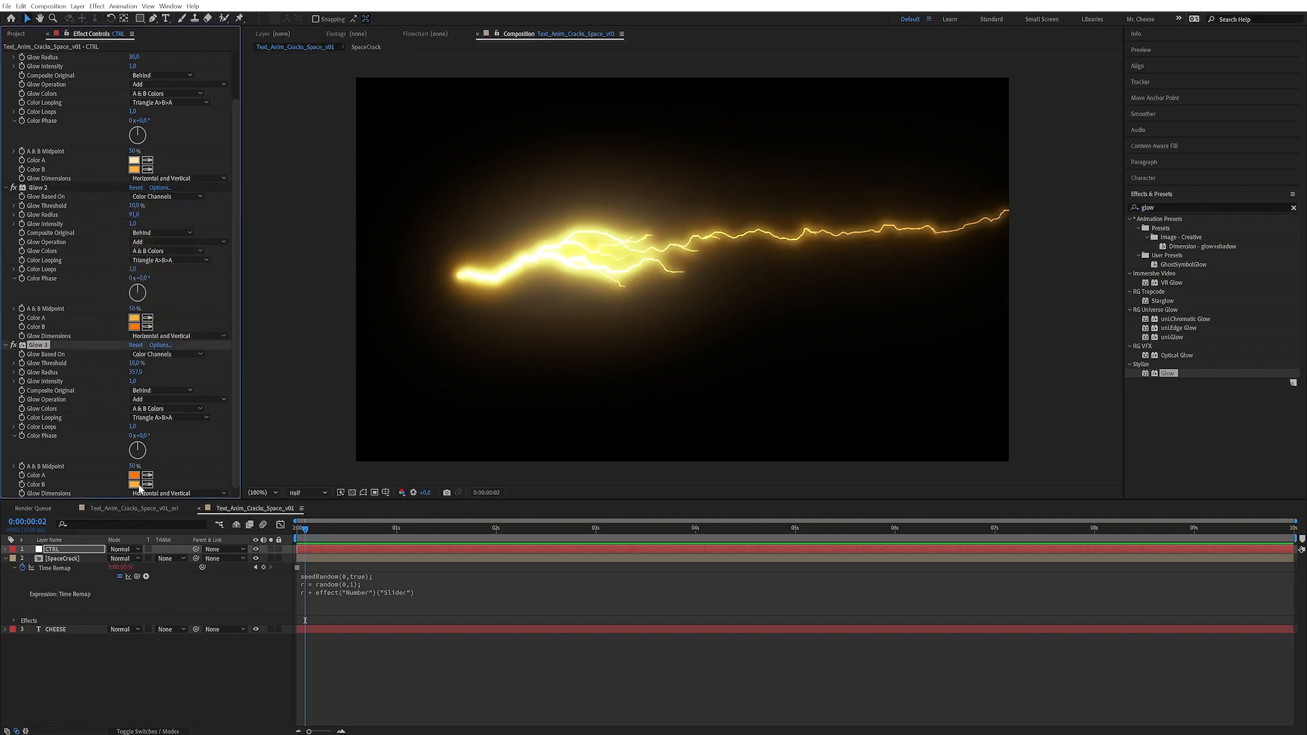
{"action": "left_click", "coordinate": [134, 484]}
{"action": "left_click_drag", "start_coordinate": [256, 355], "coordinate": [257, 352]}
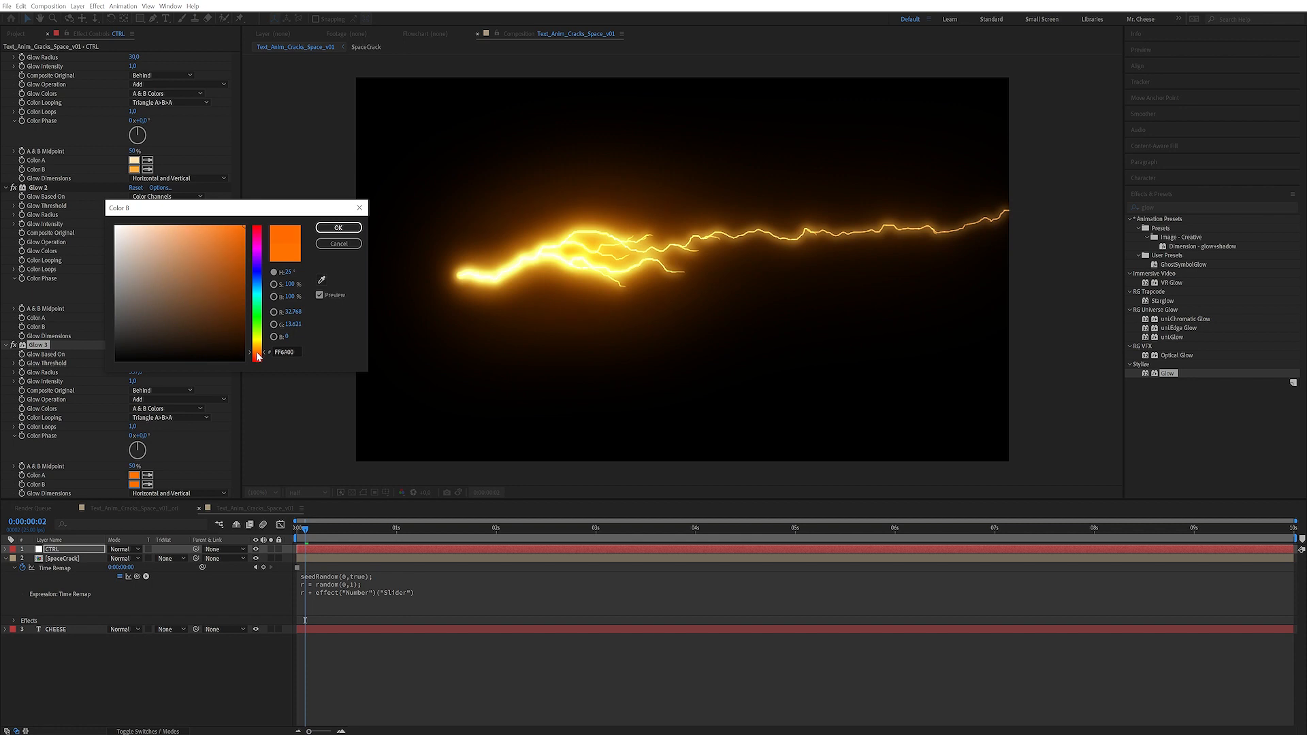
{"action": "left_click", "coordinate": [338, 227]}
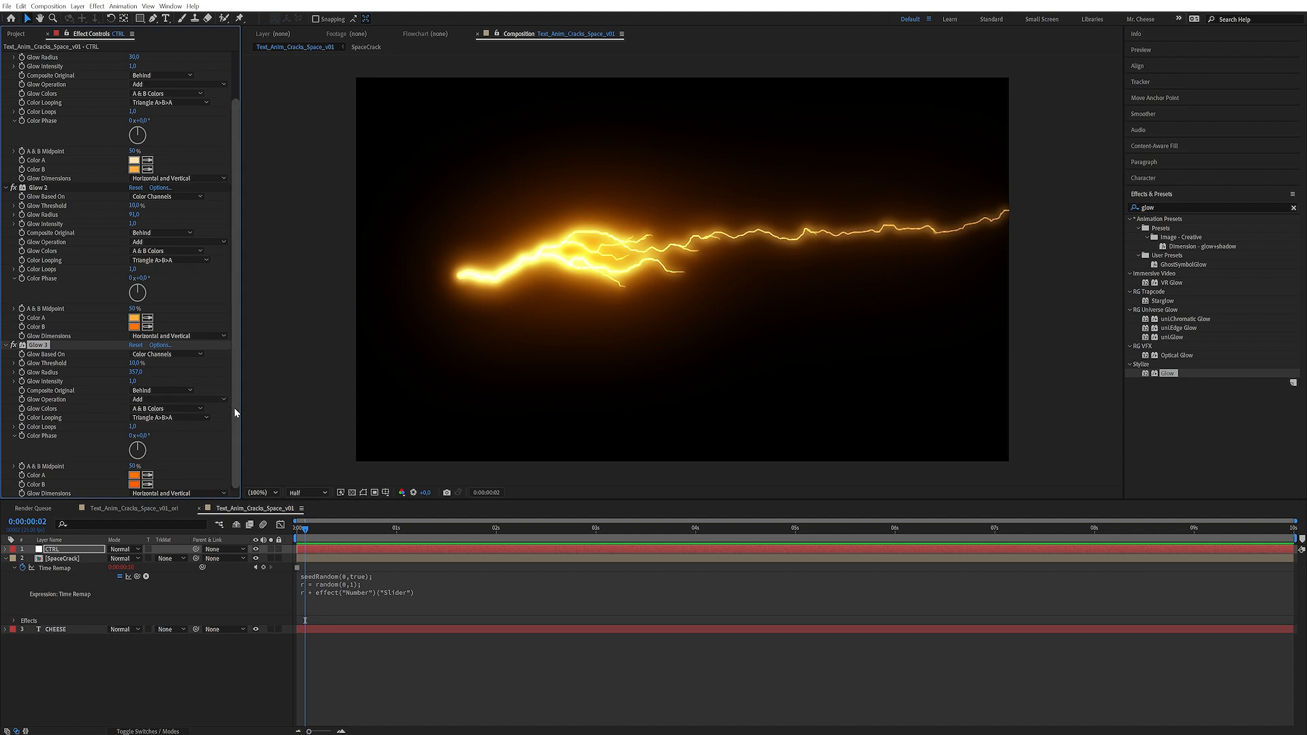
Lower the Glow Intensity to 0.6 for Glow and 0.8 for Glow 2, and set Glow 3's radius to 320.
{"action": "scroll", "coordinate": [235, 379], "scroll_direction": "up", "scroll_amount": 3}
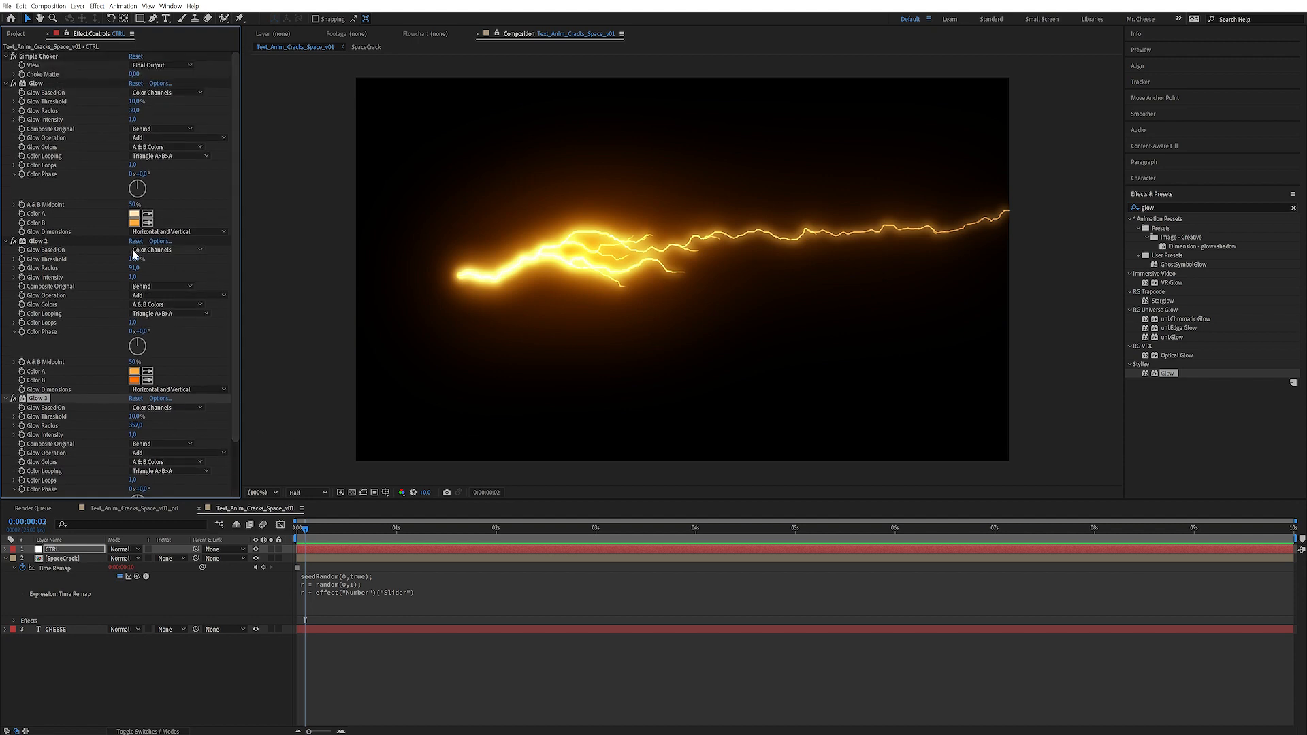
{"action": "left_click_drag", "start_coordinate": [132, 278], "coordinate": [125, 279]}
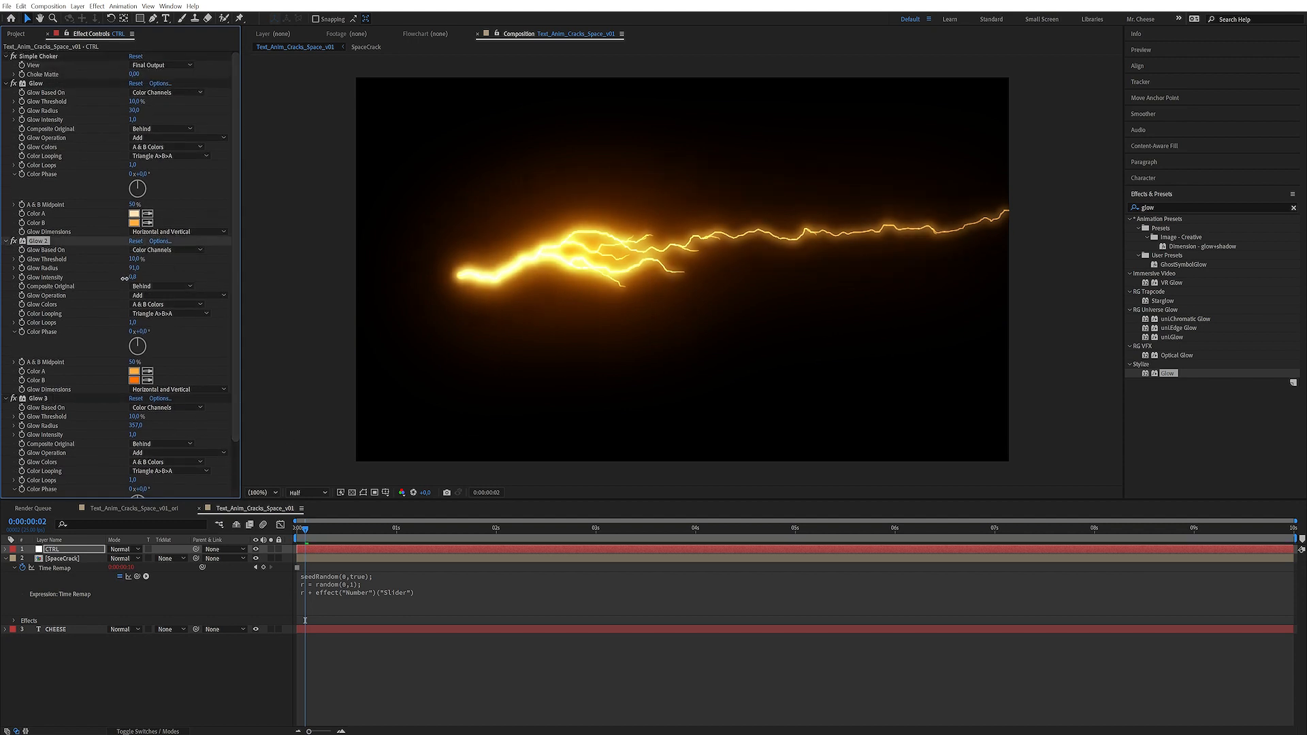
{"action": "left_click_drag", "start_coordinate": [132, 120], "coordinate": [115, 124]}
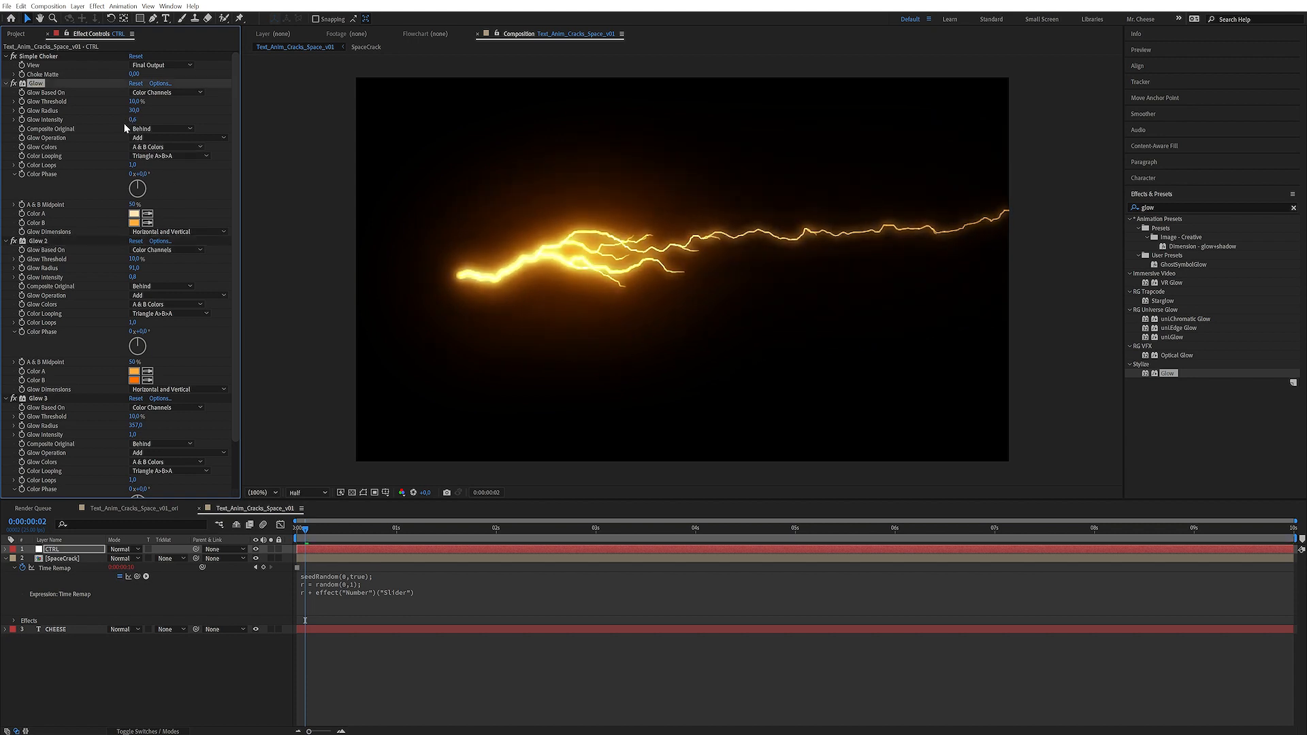
{"action": "scroll", "coordinate": [239, 273], "scroll_direction": "down", "scroll_amount": 2}
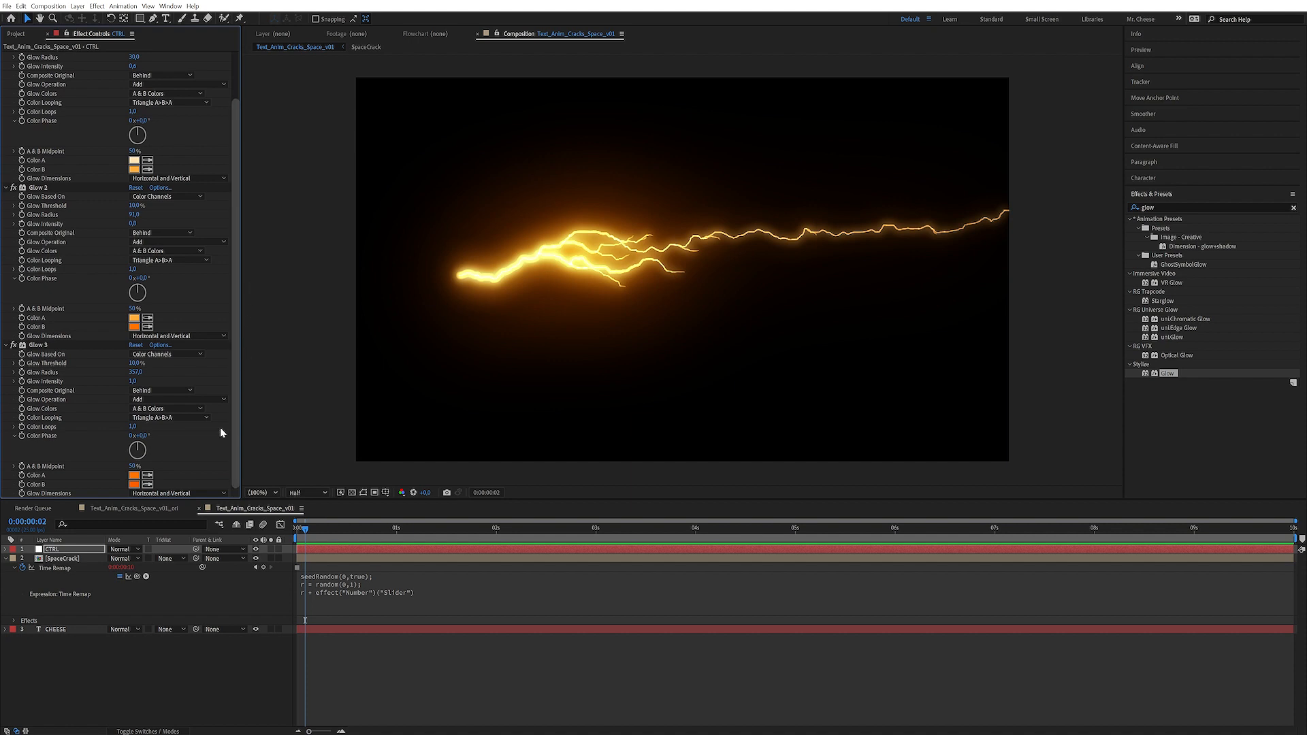
{"action": "left_click_drag", "start_coordinate": [136, 371], "coordinate": [128, 373]}
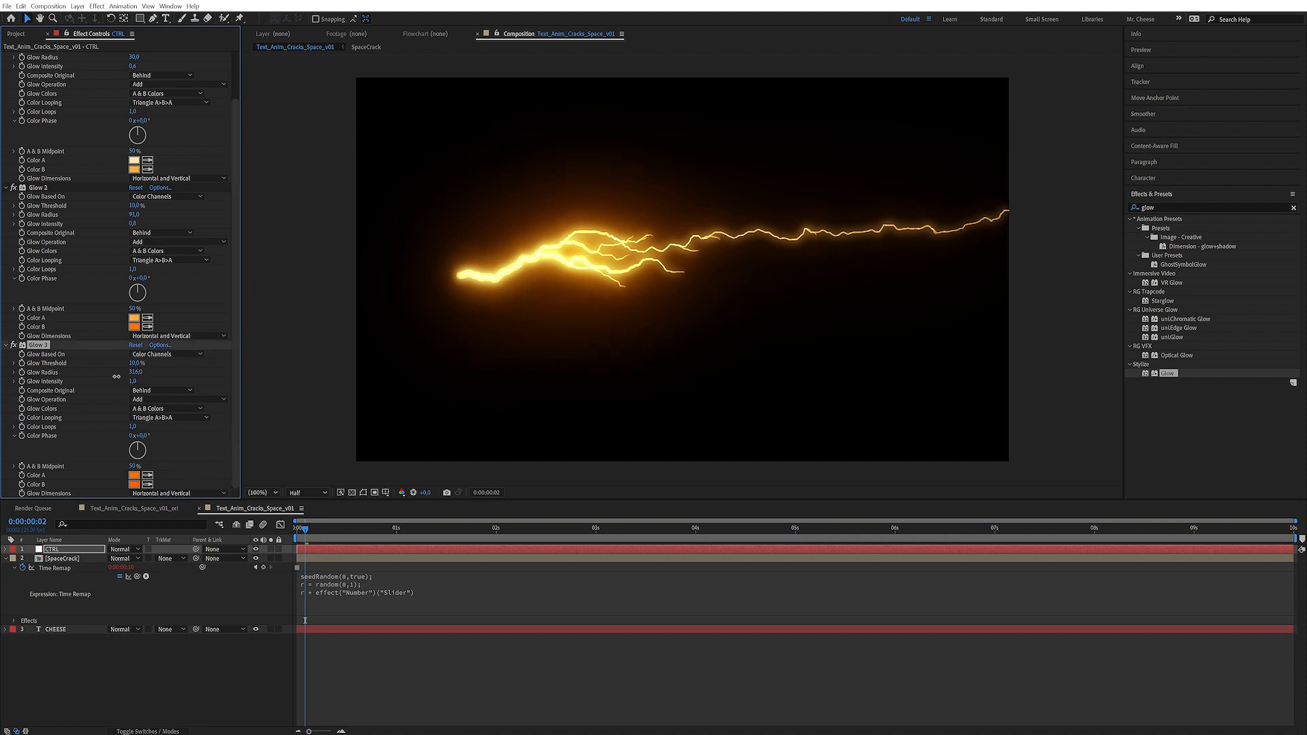
{"action": "scroll", "coordinate": [200, 141], "scroll_direction": "up", "scroll_amount": 2}
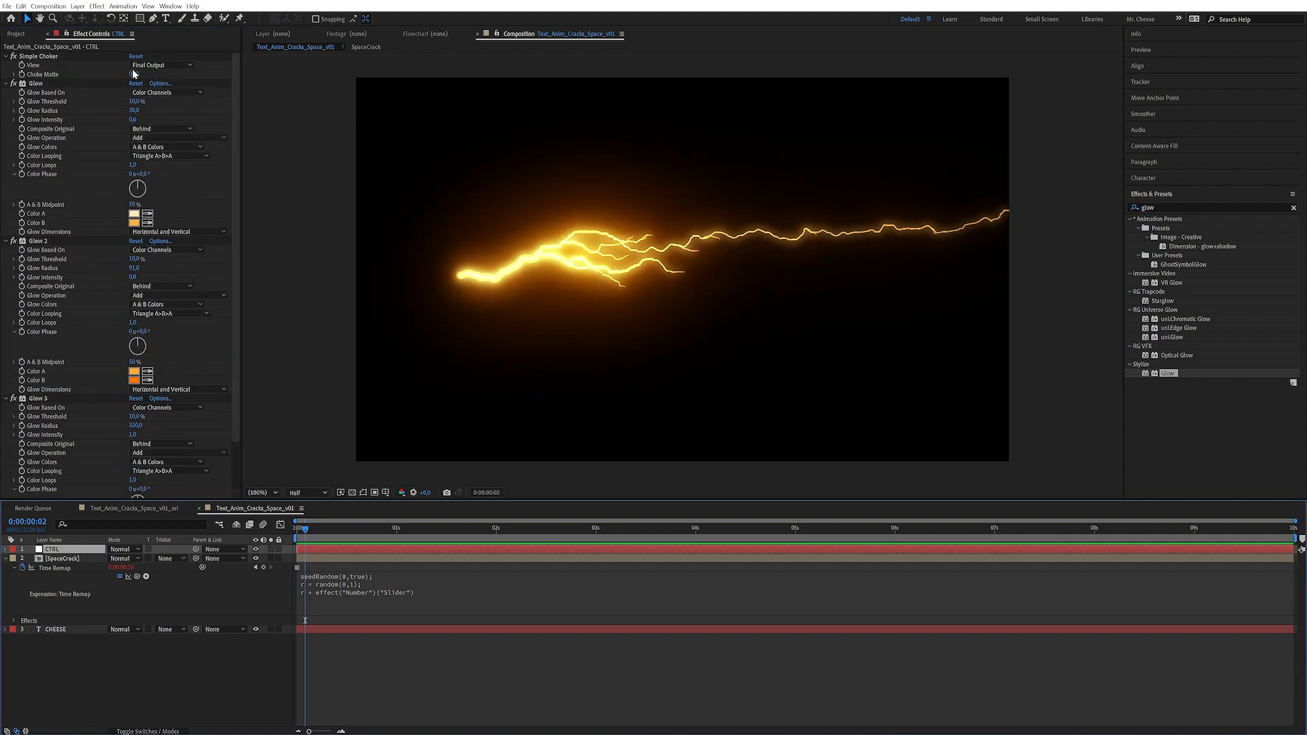
{"action": "mouse_move", "coordinate": [134, 73]}
{"action": "left_mouse_down"}
{"action": "mouse_move", "coordinate": [158, 72]}
{"action": "mouse_move", "coordinate": [135, 72]}
{"action": "left_mouse_up"}
Set the Advanced Lightning Core Drain to 50% inside the SpaceCrack precomp and return to the Text_Anim_Cracks_Space_v01 composition.
{"action": "double_click", "coordinate": [63, 558]}
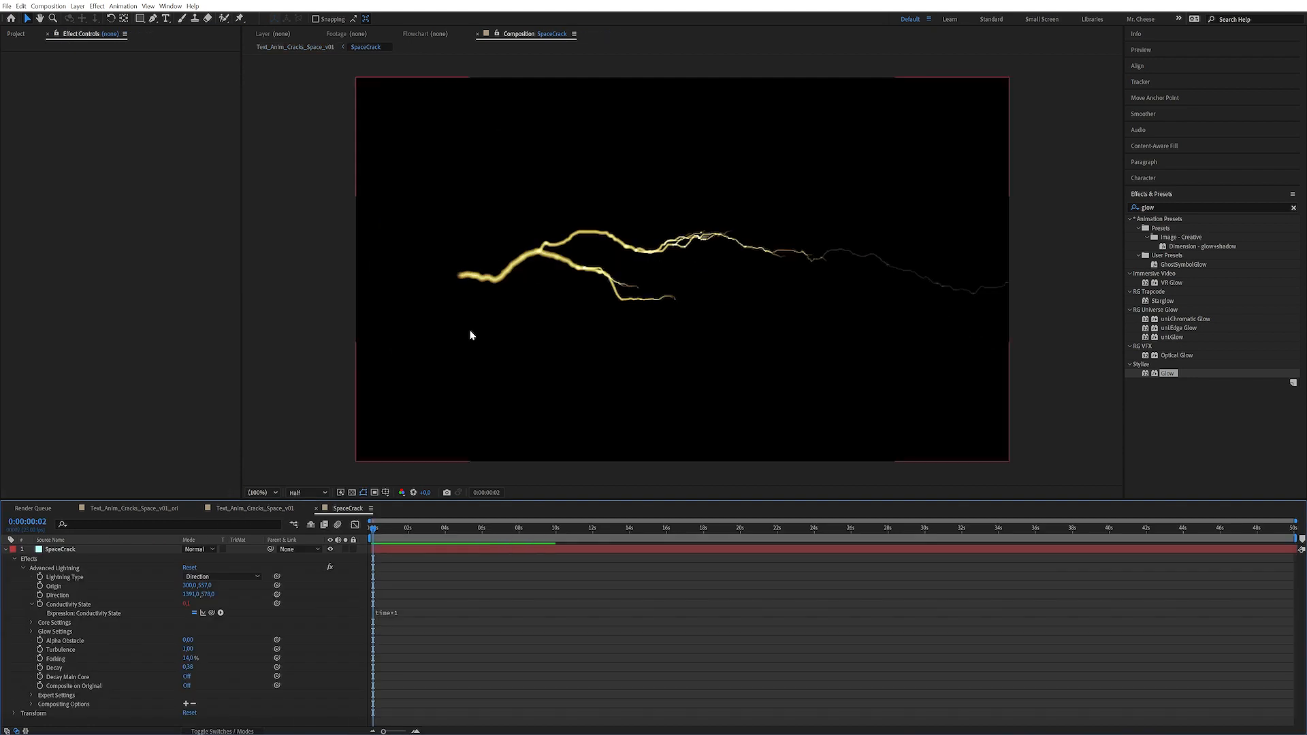
{"action": "left_click", "coordinate": [61, 549]}
{"action": "left_click", "coordinate": [6, 549]}
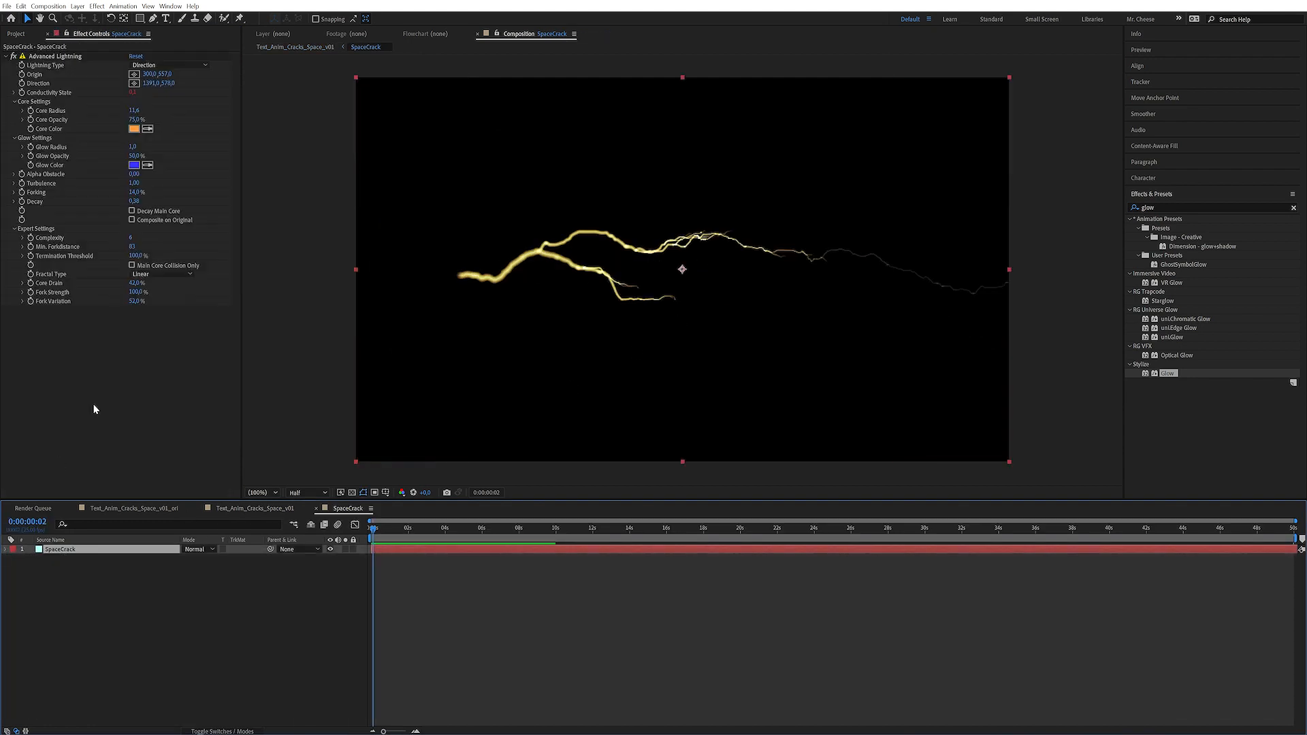
{"action": "left_click", "coordinate": [136, 283]}
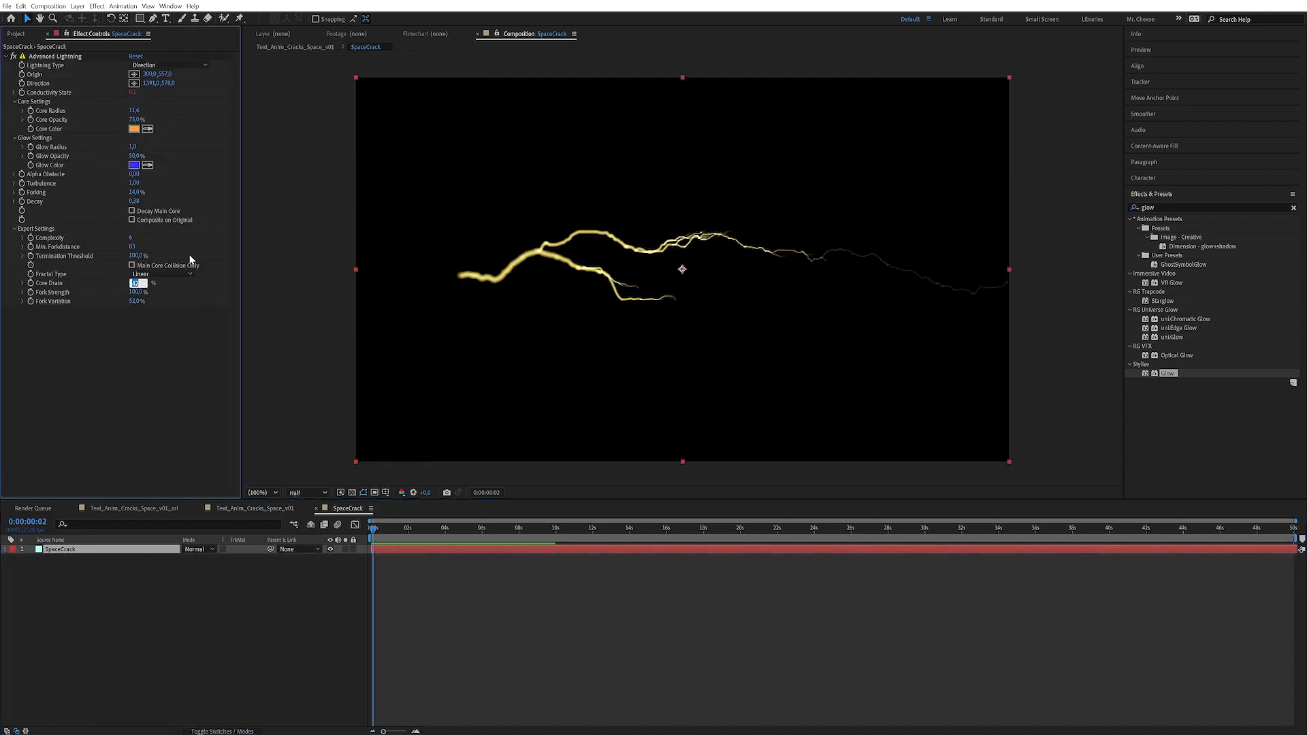
{"action": "type", "text": "50"}
{"action": "key", "text": "Return"}
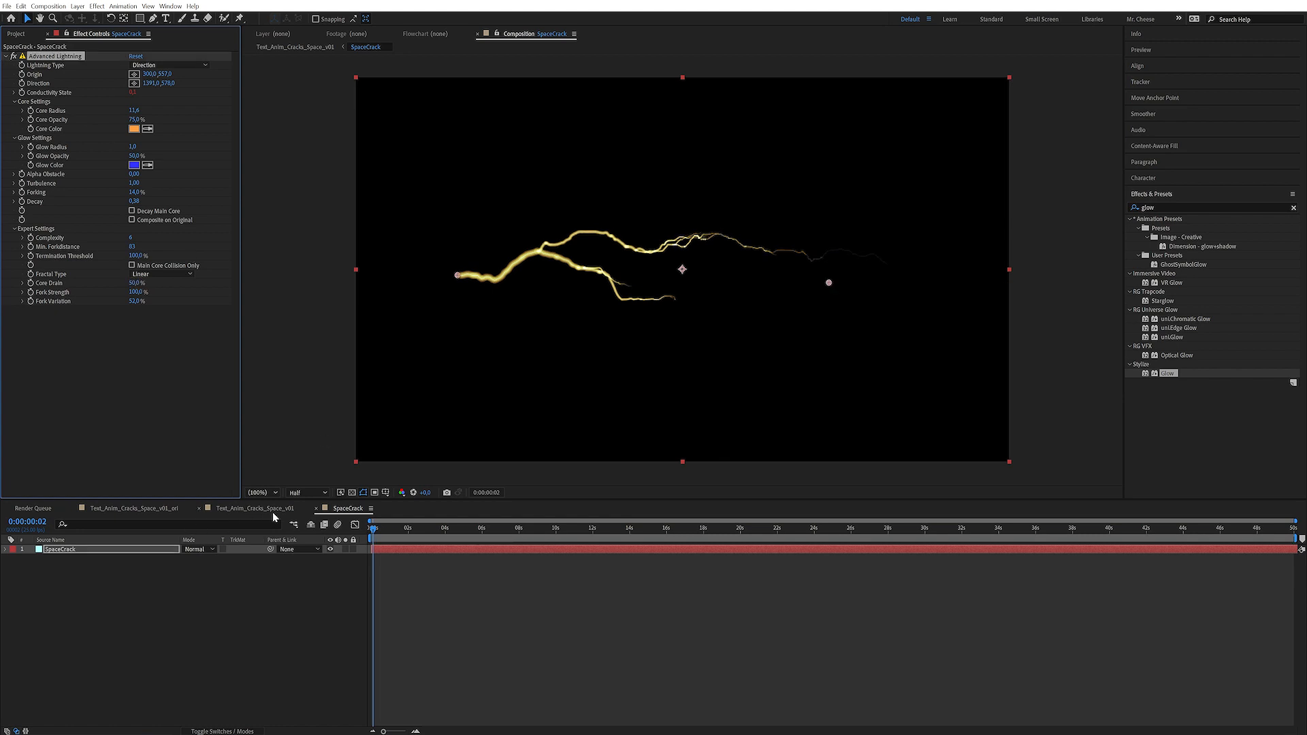
{"action": "left_click", "coordinate": [316, 509]}
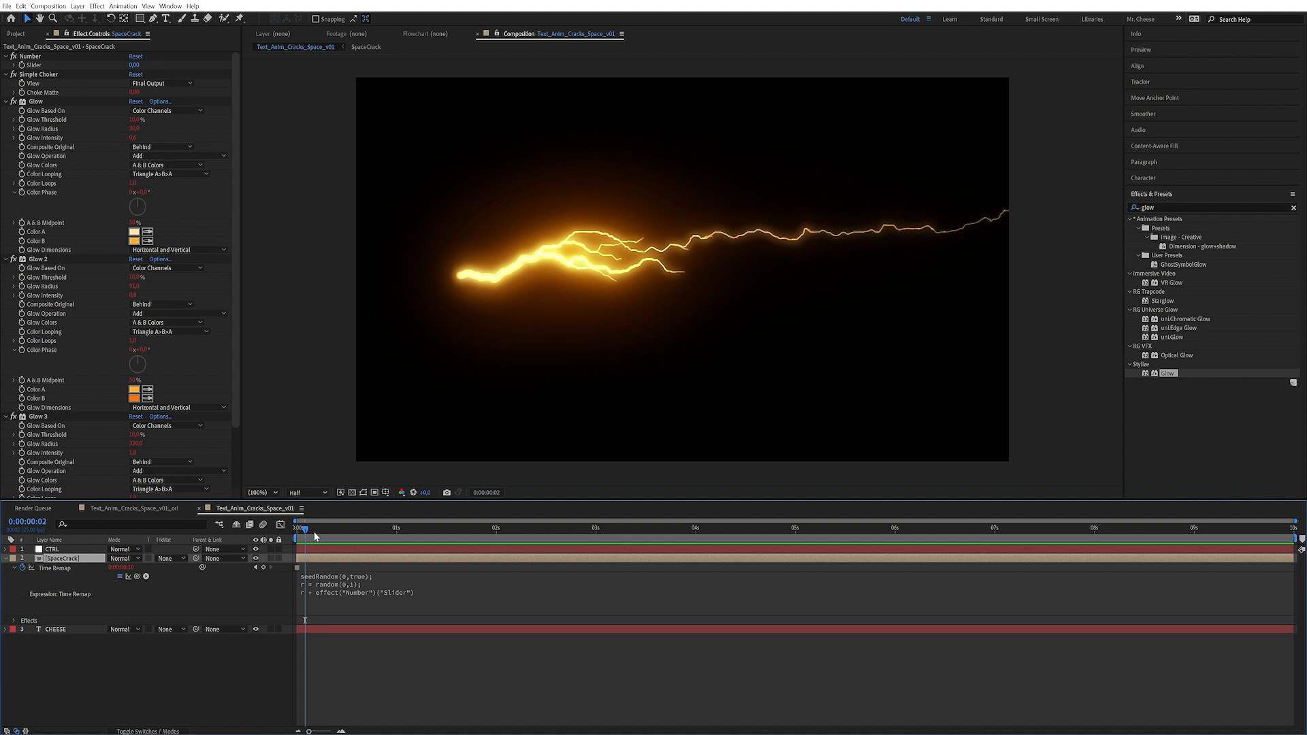
Move to the start of the composition and make the SpaceCrack layer 3D.
{"action": "left_click", "coordinate": [291, 528]}
{"action": "left_click", "coordinate": [154, 731]}
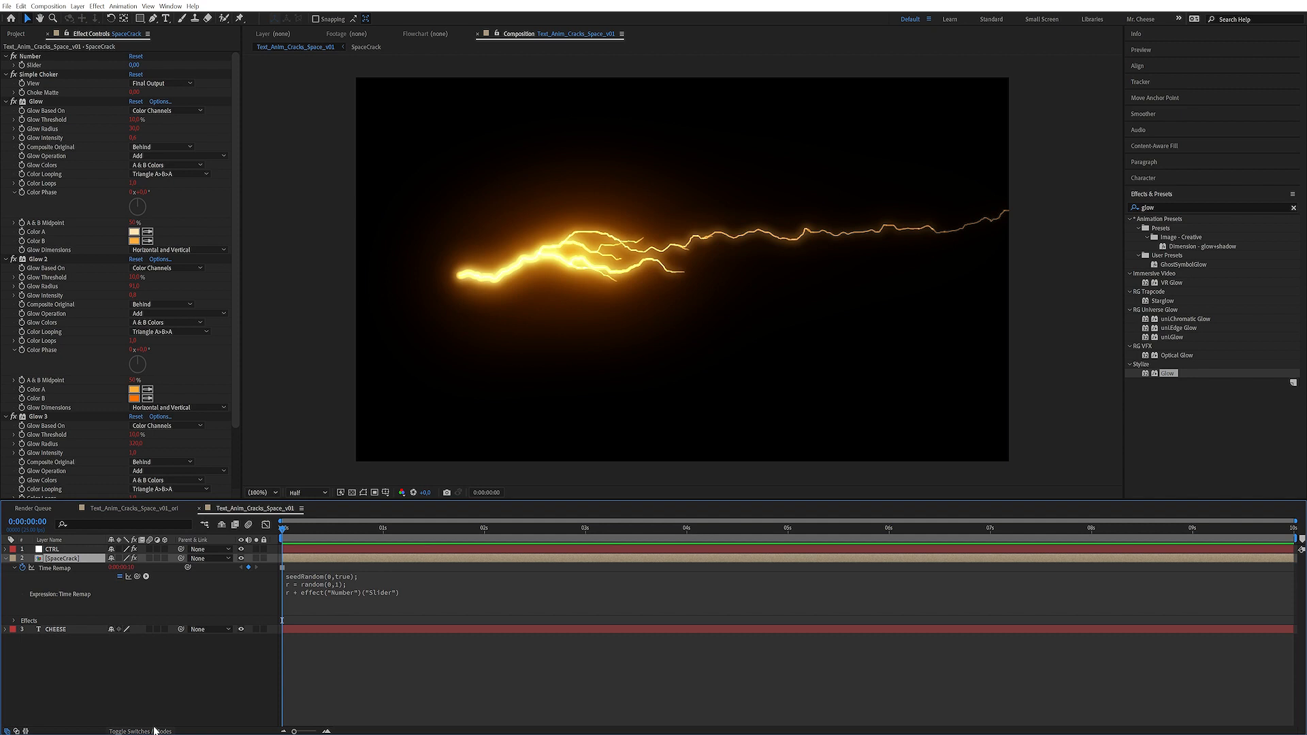
{"action": "left_click", "coordinate": [165, 558]}
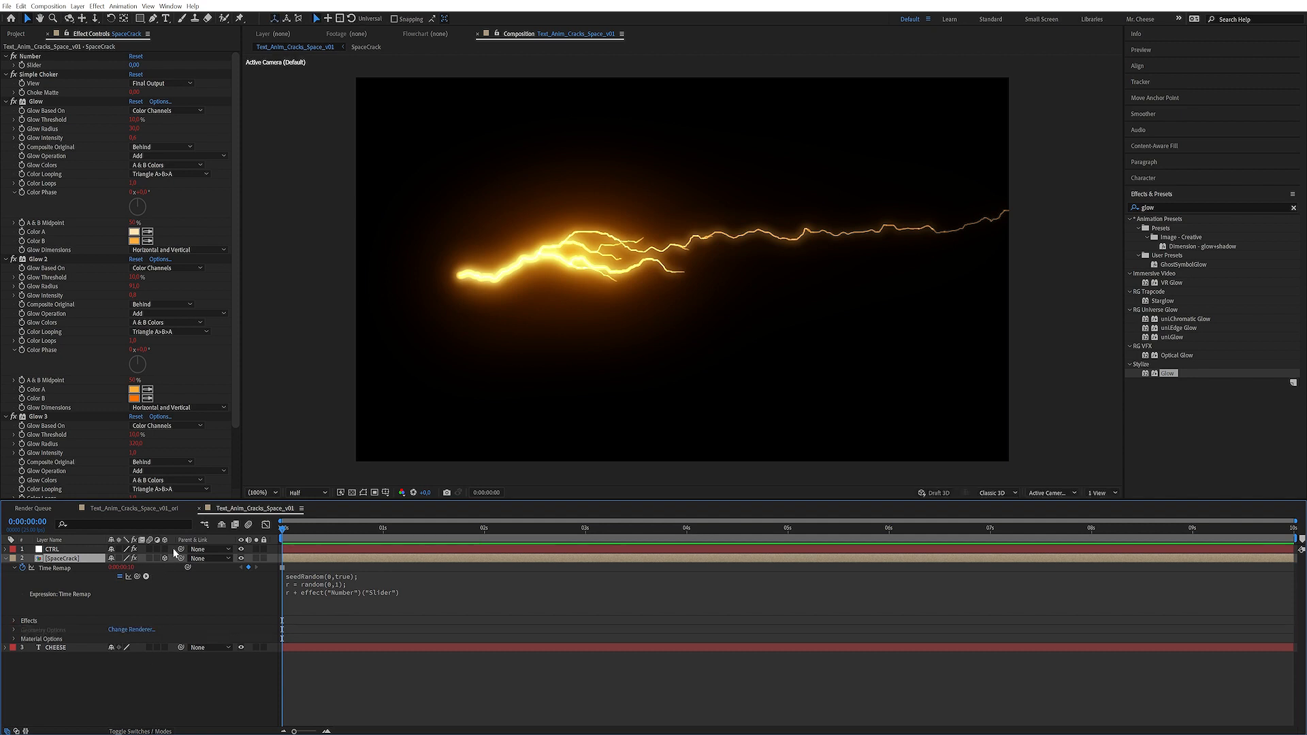
Make the CHEESE text layer 3D and show the SpaceCrack layer's Position property.
{"action": "left_click", "coordinate": [165, 647]}
{"action": "left_click", "coordinate": [60, 648]}
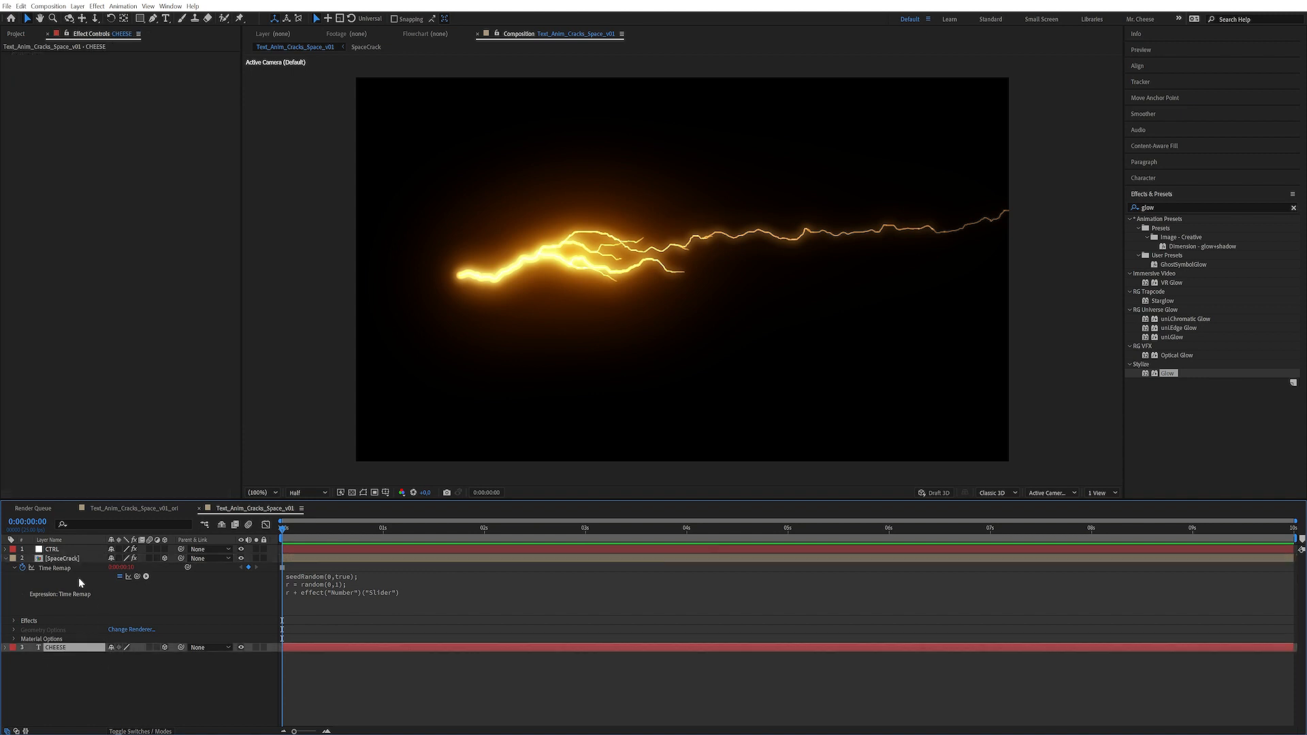
{"action": "left_click", "coordinate": [87, 559]}
{"action": "key", "text": "p"}
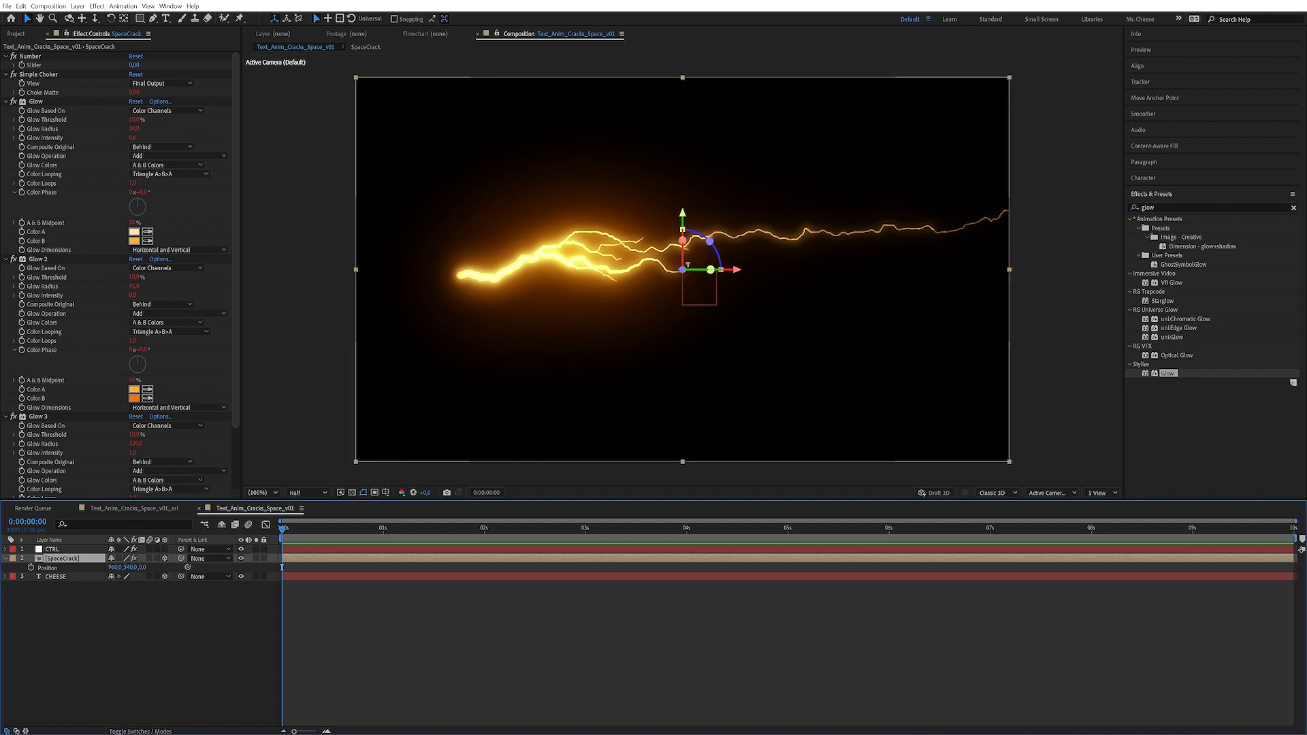
Move the SpaceCrack layer's anchor point to the lightning's origin and position the layer behind the text at 932, 554, 47.
{"action": "left_click", "coordinate": [123, 19]}
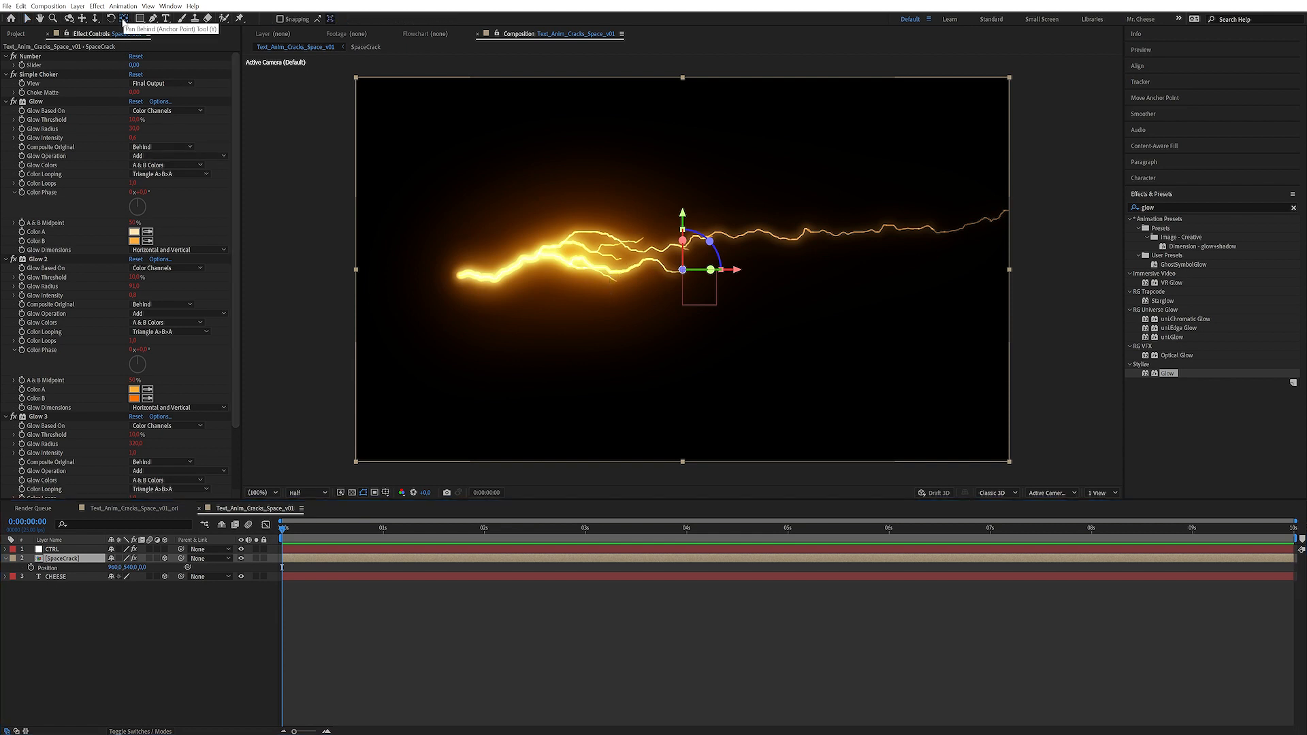
{"action": "left_click_drag", "start_coordinate": [729, 277], "coordinate": [494, 292]}
{"action": "left_click_drag", "start_coordinate": [466, 225], "coordinate": [461, 222]}
{"action": "left_click", "coordinate": [168, 591]}
{"action": "left_click", "coordinate": [75, 558]}
{"action": "left_click_drag", "start_coordinate": [131, 567], "coordinate": [68, 568]}
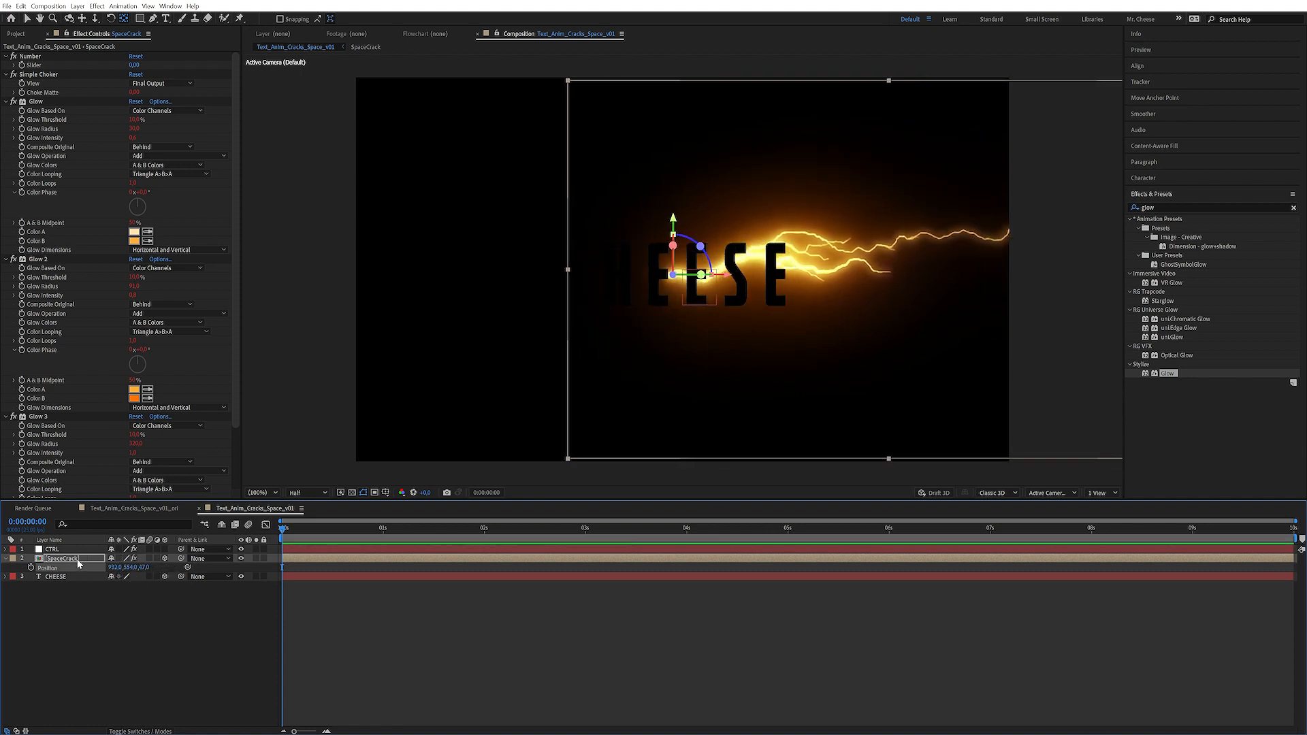
Duplicate the SpaceCrack layer, set the copy's Z Rotation to -145°, and duplicate that copy.
{"action": "key", "text": "ctrl+d"}
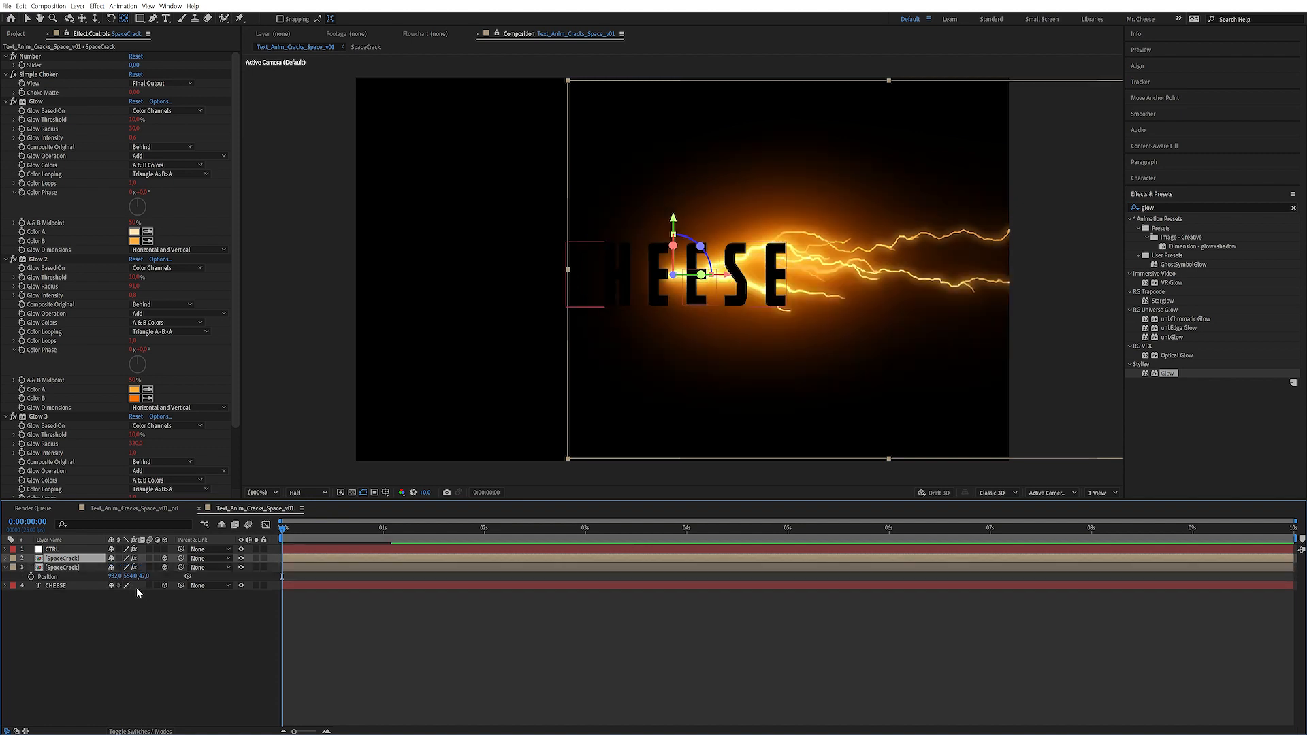
{"action": "key", "text": "r"}
{"action": "left_click_drag", "start_coordinate": [119, 594], "coordinate": [20, 594]}
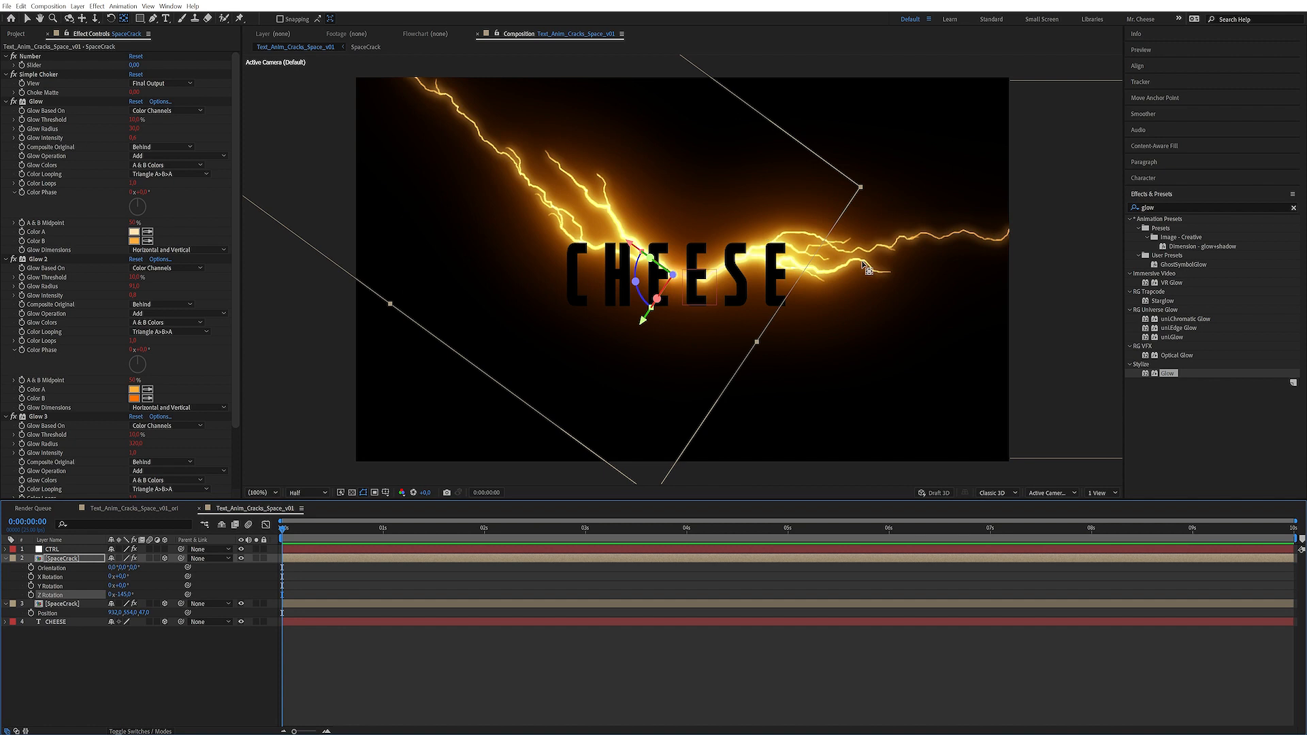
{"action": "left_click", "coordinate": [74, 559]}
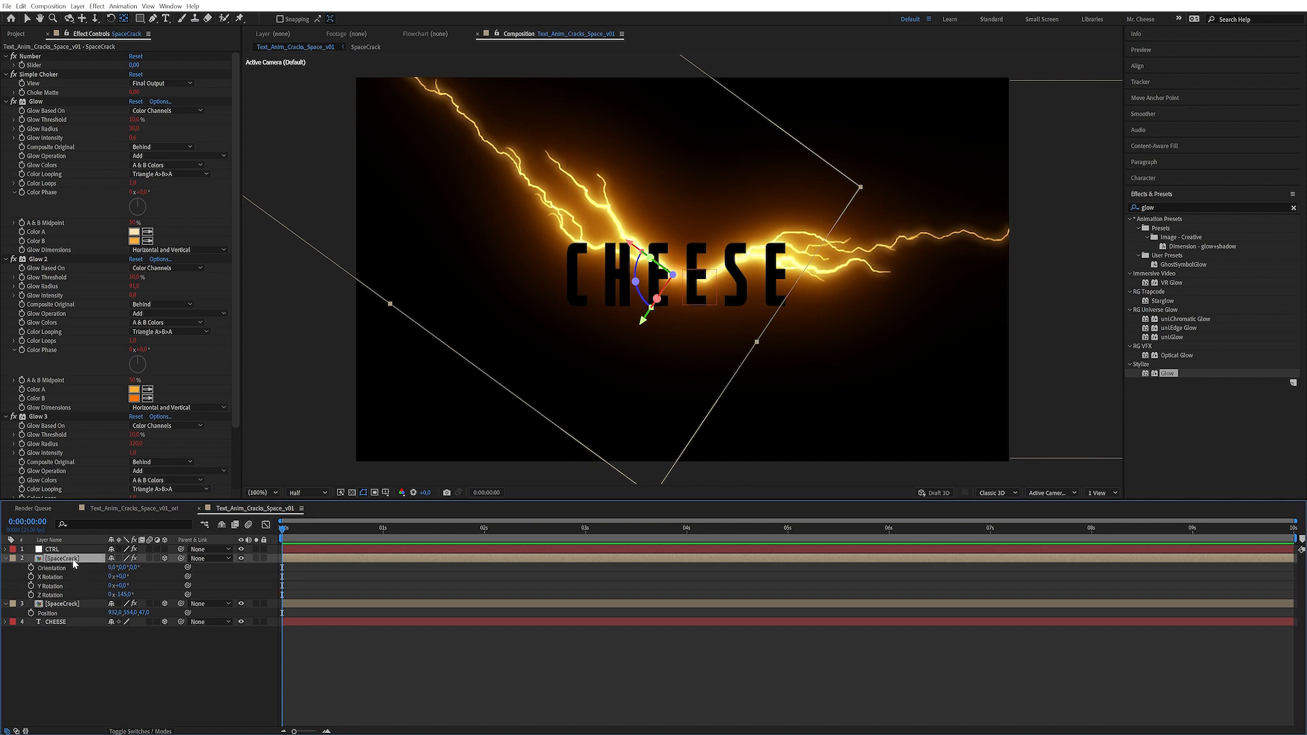
{"action": "key", "text": "ctrl+d"}
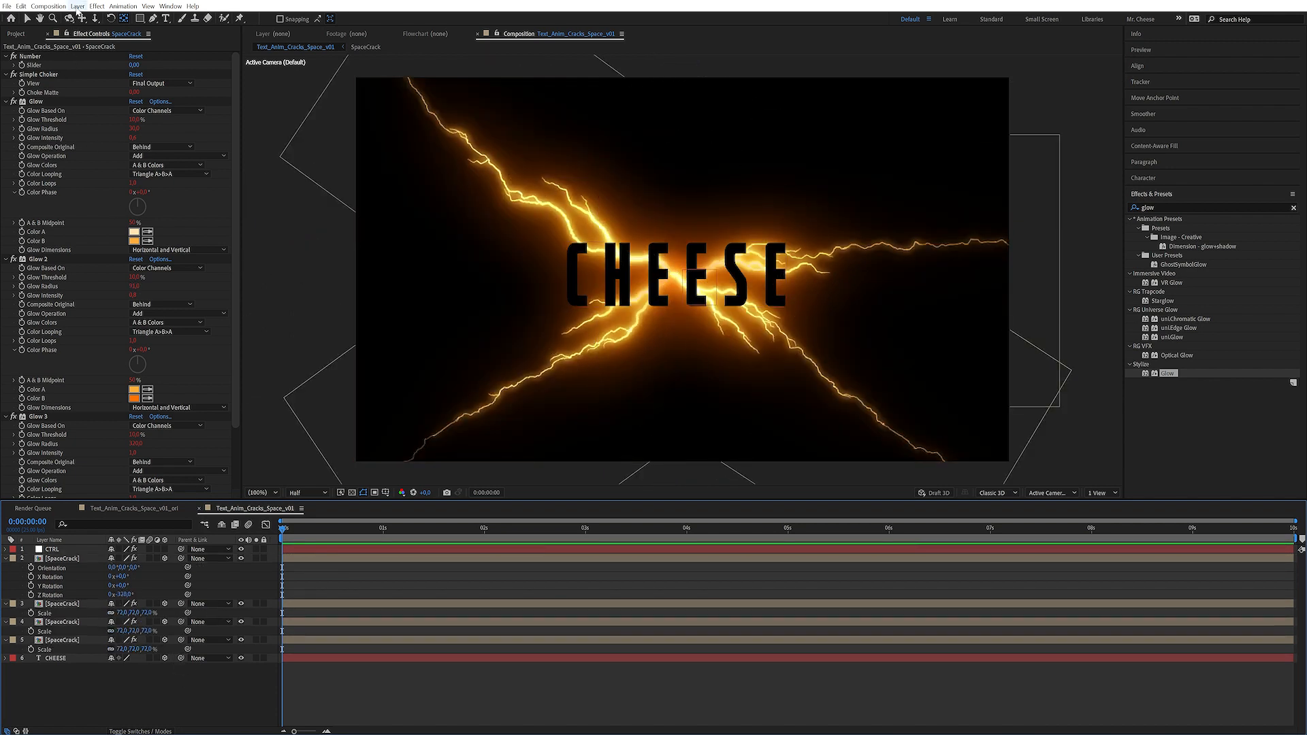
Add a two-node camera named Camera 1 with depth of field enabled.
{"action": "left_click", "coordinate": [76, 7]}
{"action": "mouse_move", "coordinate": [103, 22]}
{"action": "left_click", "coordinate": [271, 51]}
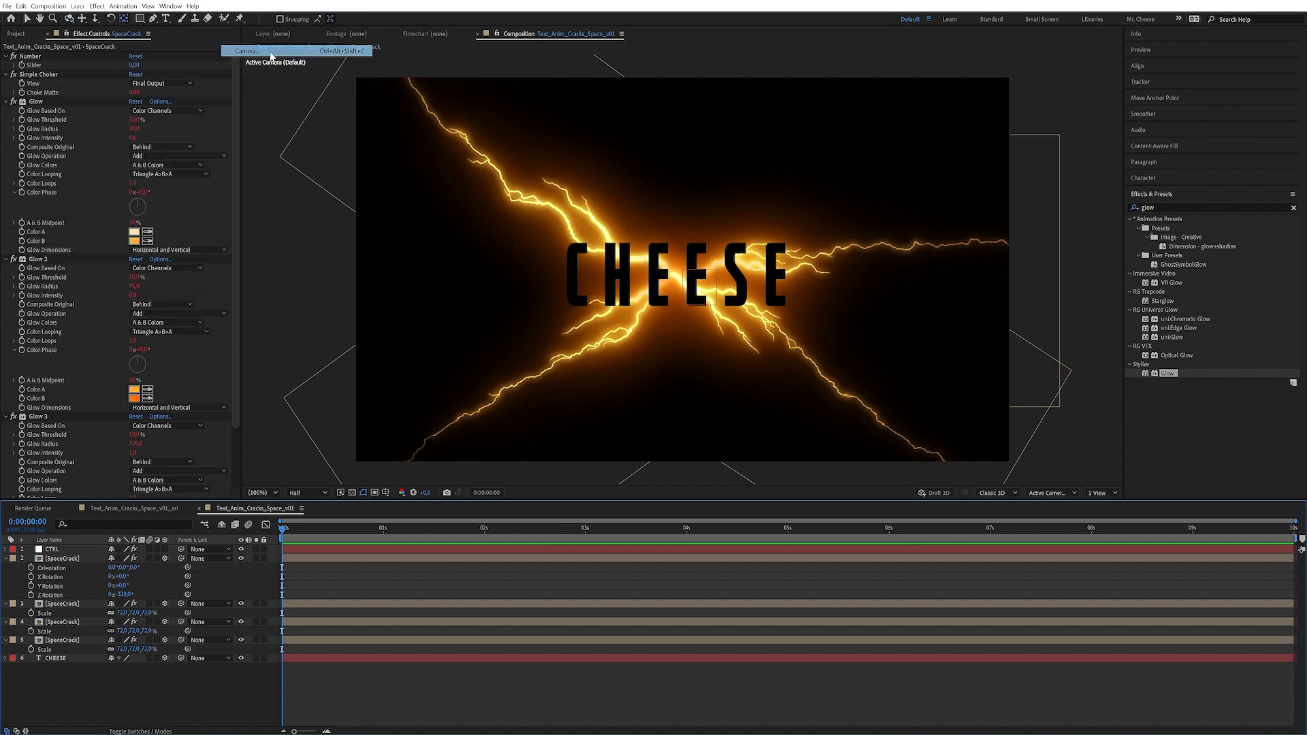
{"action": "left_click_drag", "start_coordinate": [678, 203], "coordinate": [705, 202]}
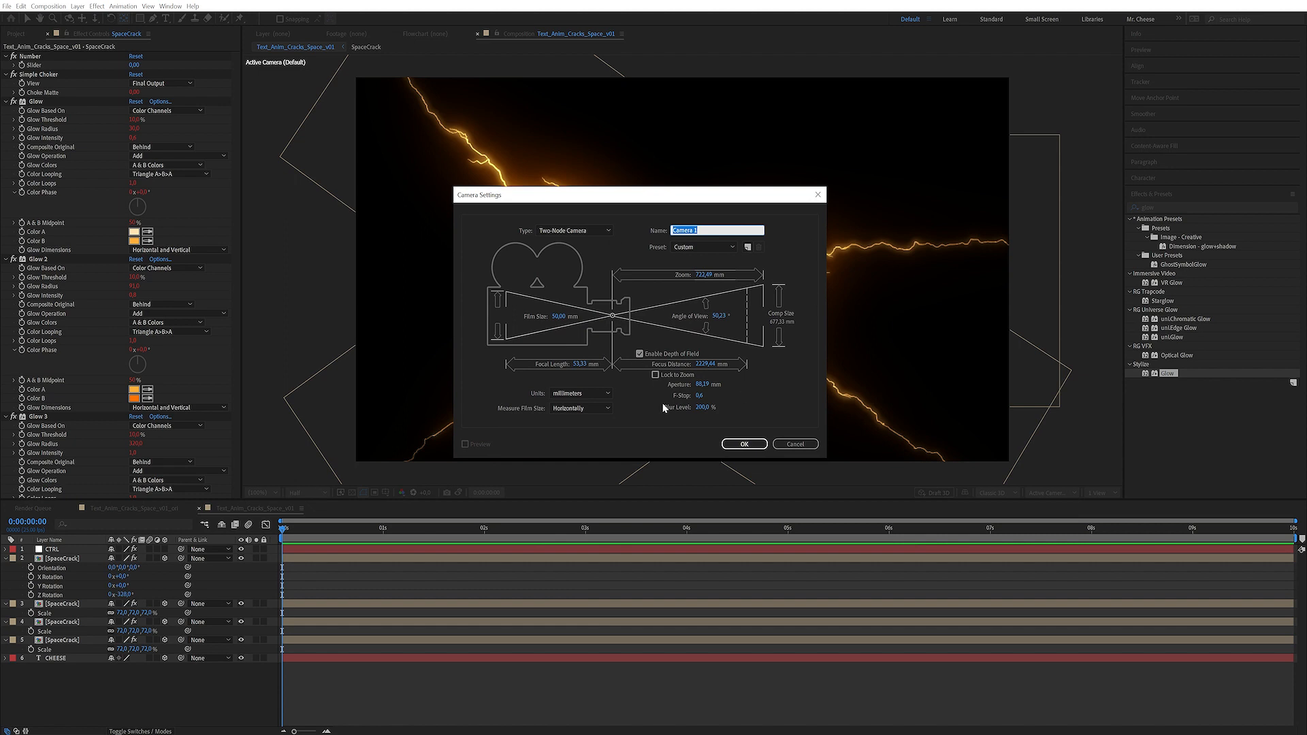
{"action": "left_click", "coordinate": [727, 445]}
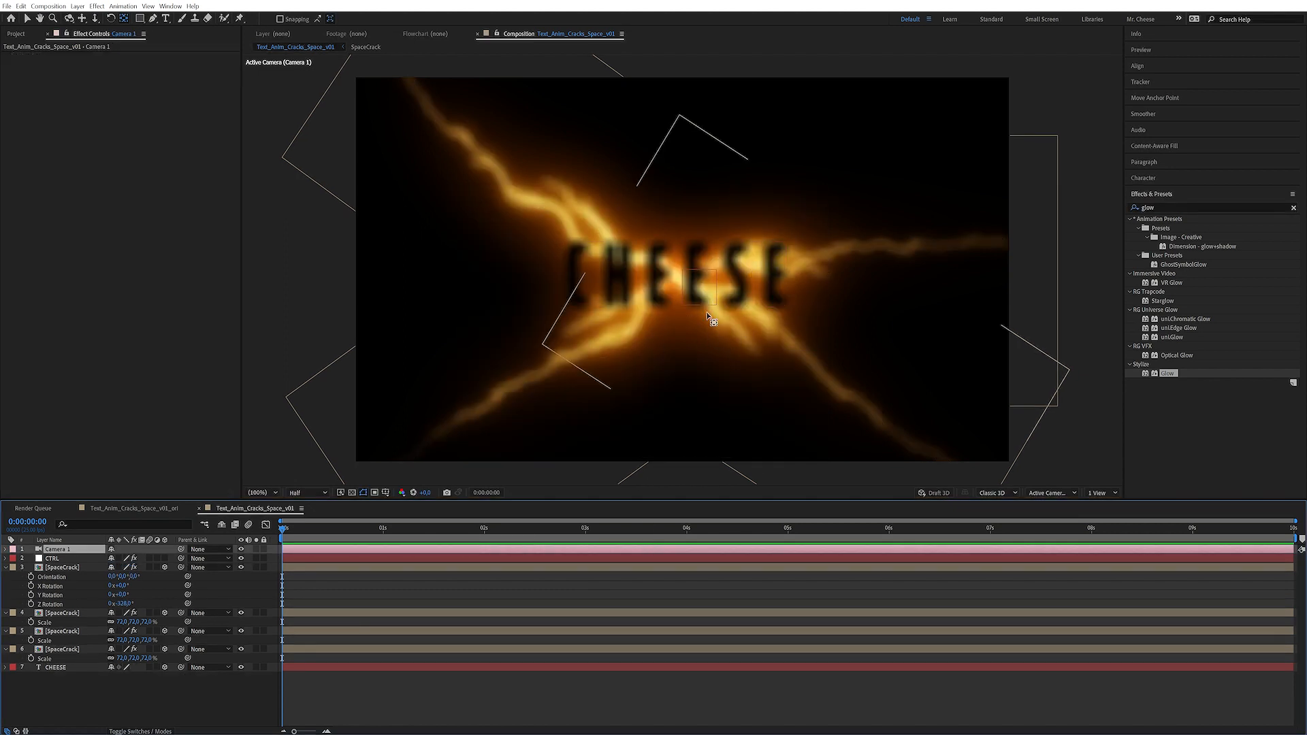
Expand Camera 1's Camera Options and turn Depth of Field off.
{"action": "left_click", "coordinate": [6, 550]}
{"action": "left_click", "coordinate": [14, 569]}
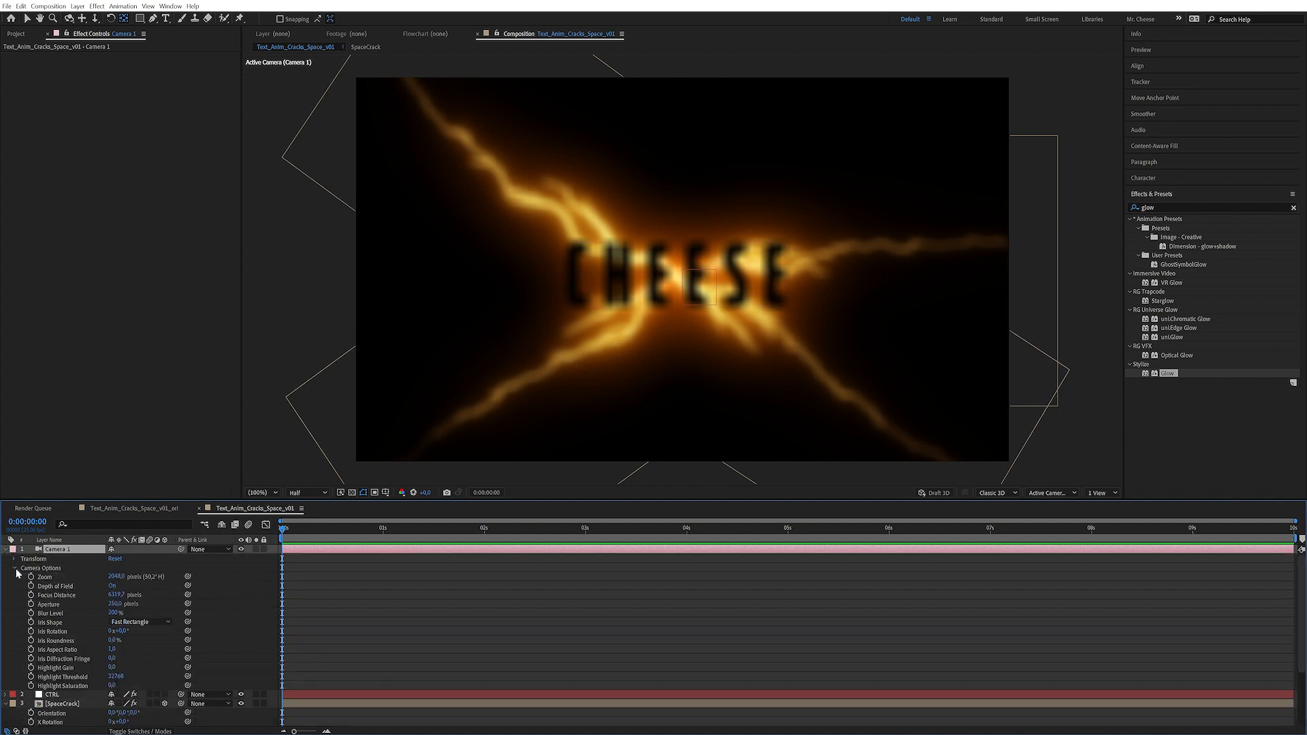
{"action": "left_click", "coordinate": [111, 585]}
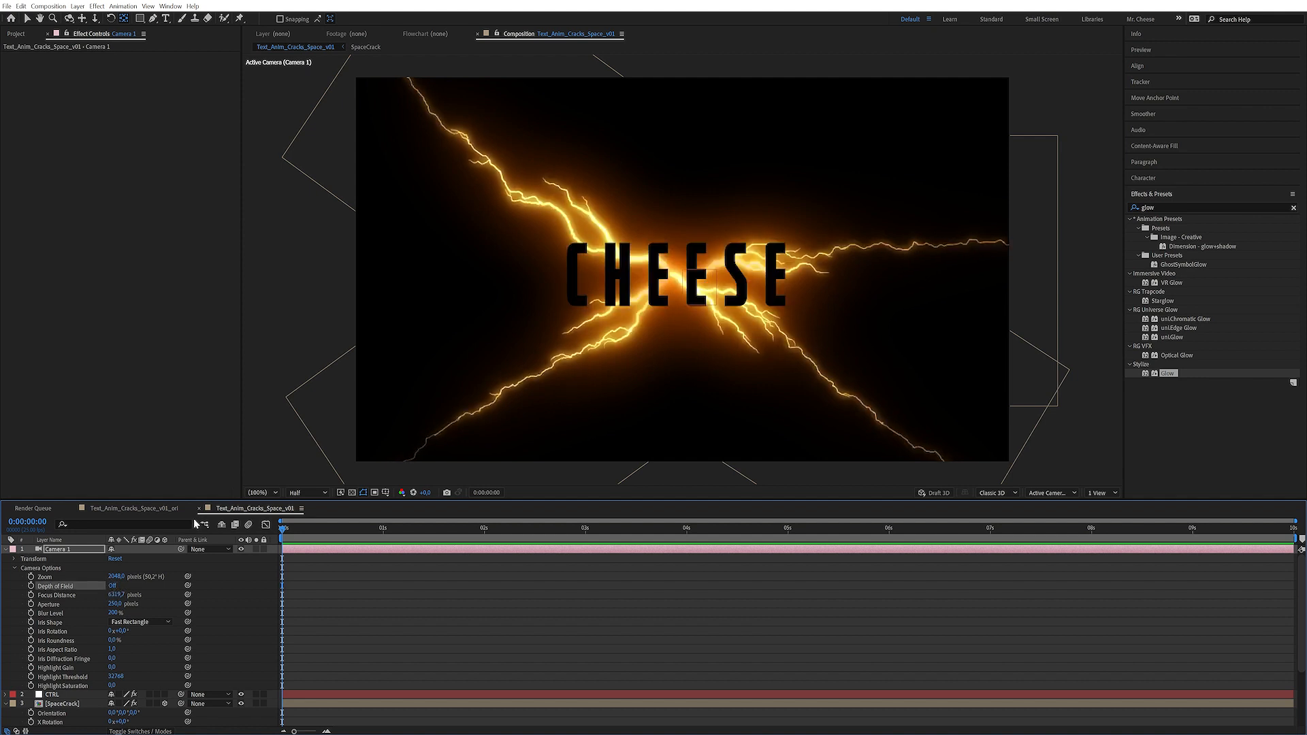
{"action": "left_click", "coordinate": [234, 569]}
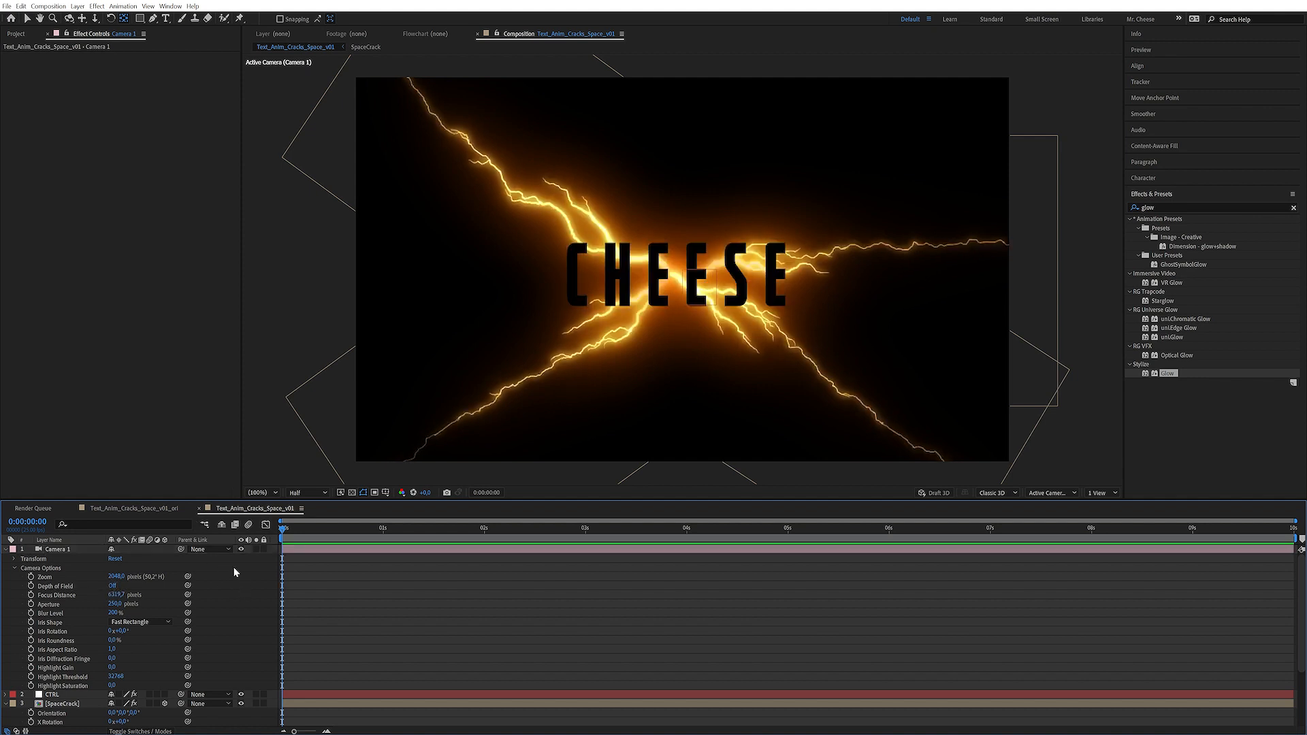
Add a null object named CAM_CTRL and parent Camera 1 to it.
{"action": "left_click", "coordinate": [78, 6]}
{"action": "mouse_move", "coordinate": [170, 18]}
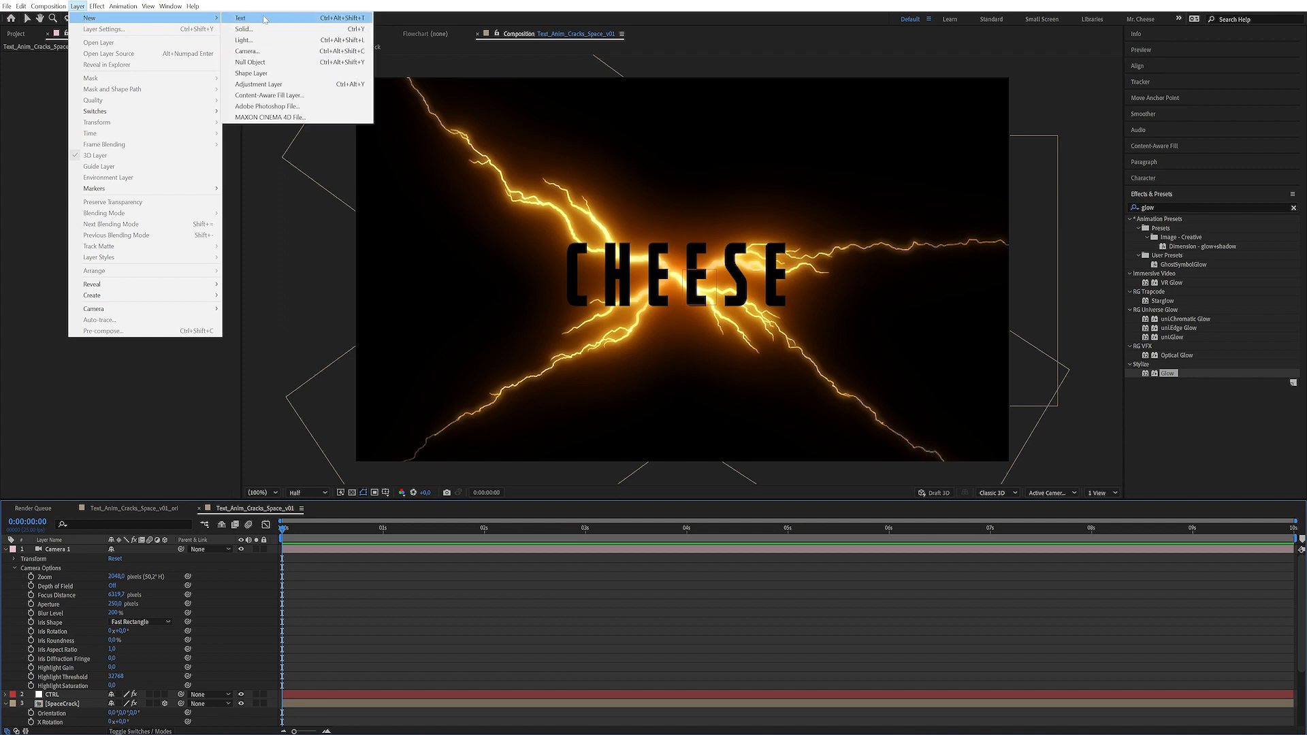
{"action": "left_click", "coordinate": [265, 62]}
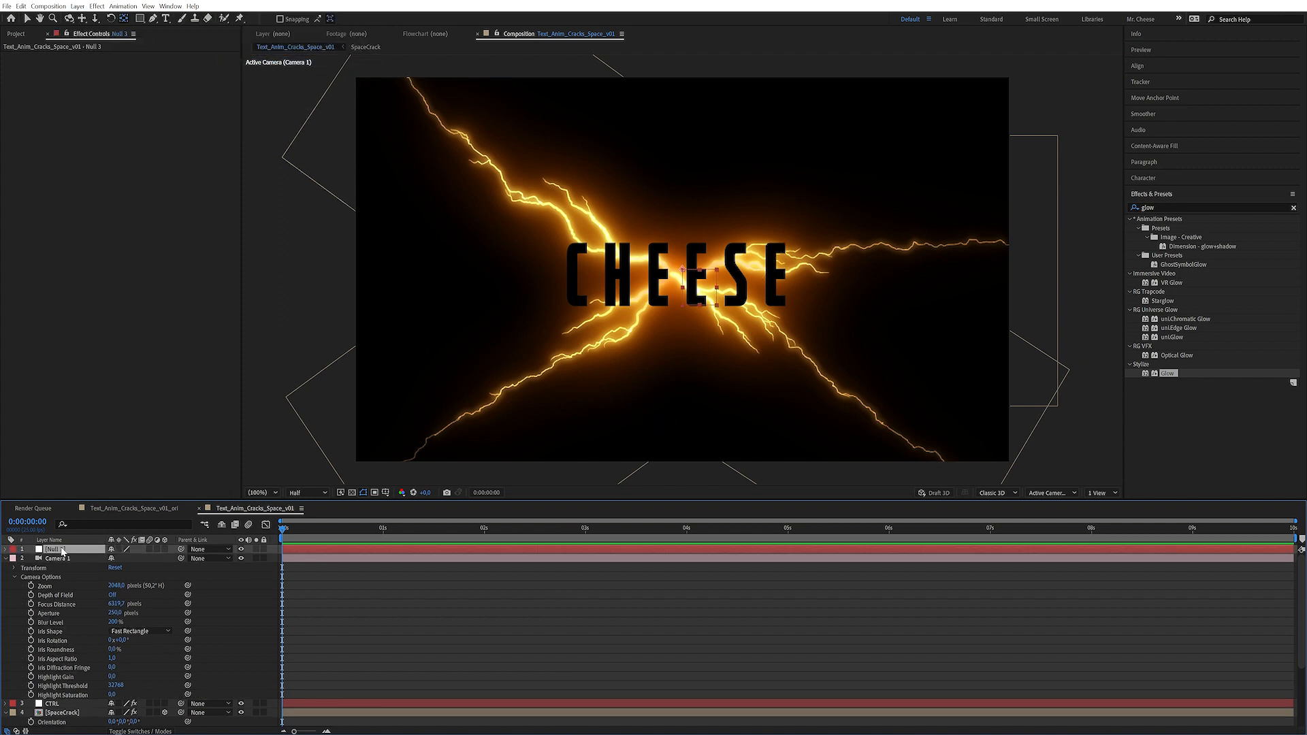
{"action": "key", "text": "Return"}
{"action": "type", "text": "CAM_CTRL"}
{"action": "key", "text": "Return"}
{"action": "left_click_drag", "start_coordinate": [181, 557], "coordinate": [68, 550]}
{"action": "left_click", "coordinate": [75, 560]}
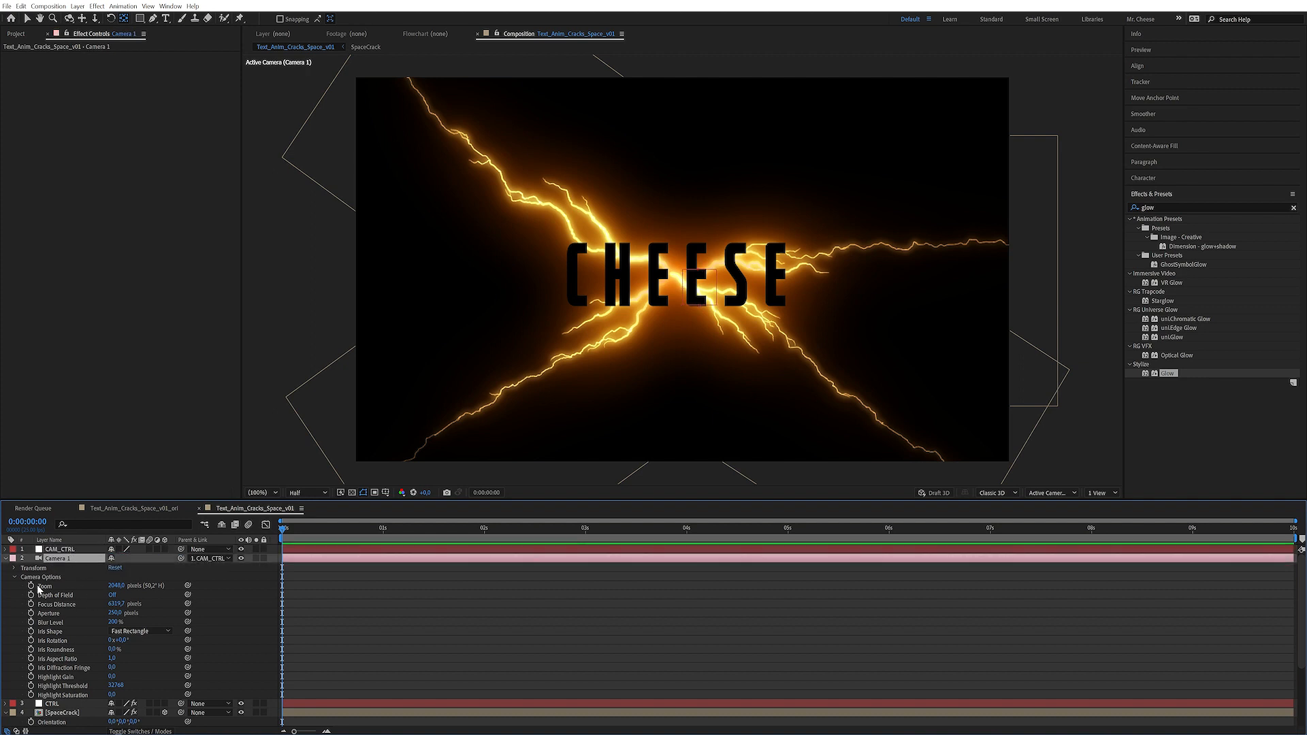
{"action": "left_click", "coordinate": [78, 549]}
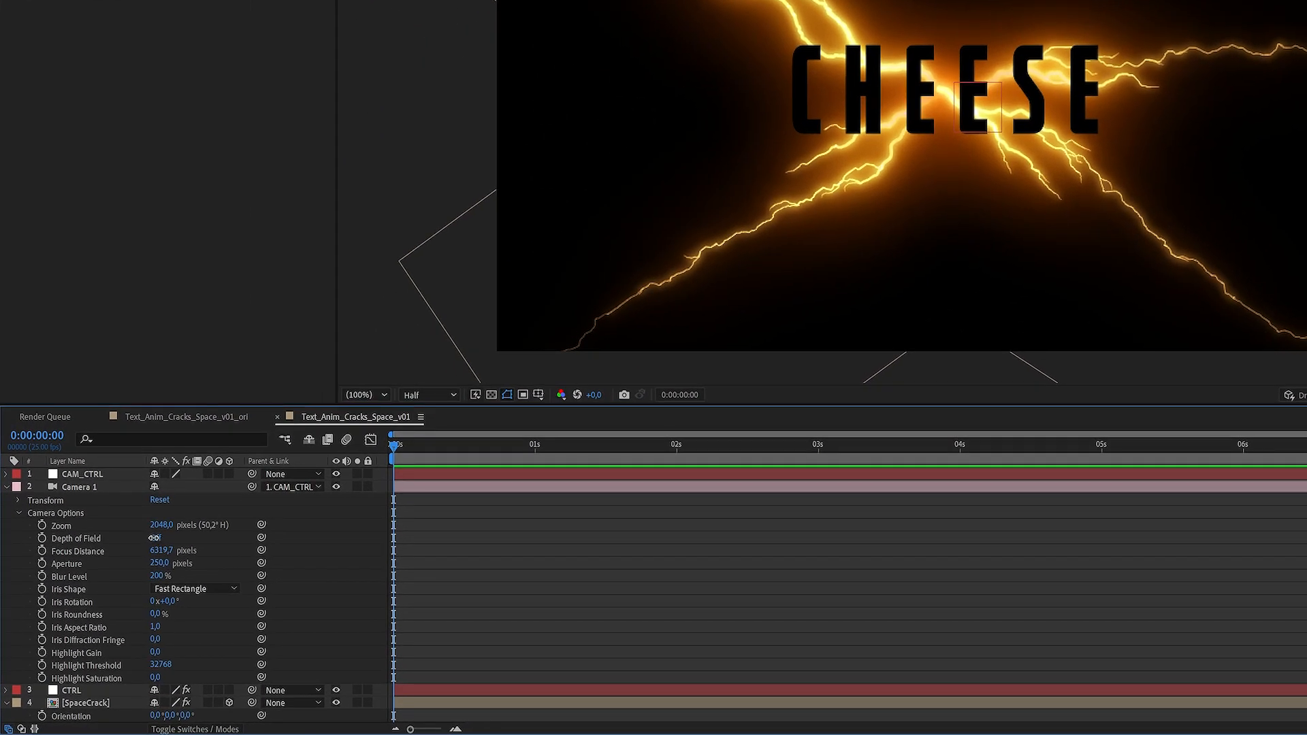
Turn on Depth of Field for Camera 1.
{"action": "left_click", "coordinate": [111, 595]}
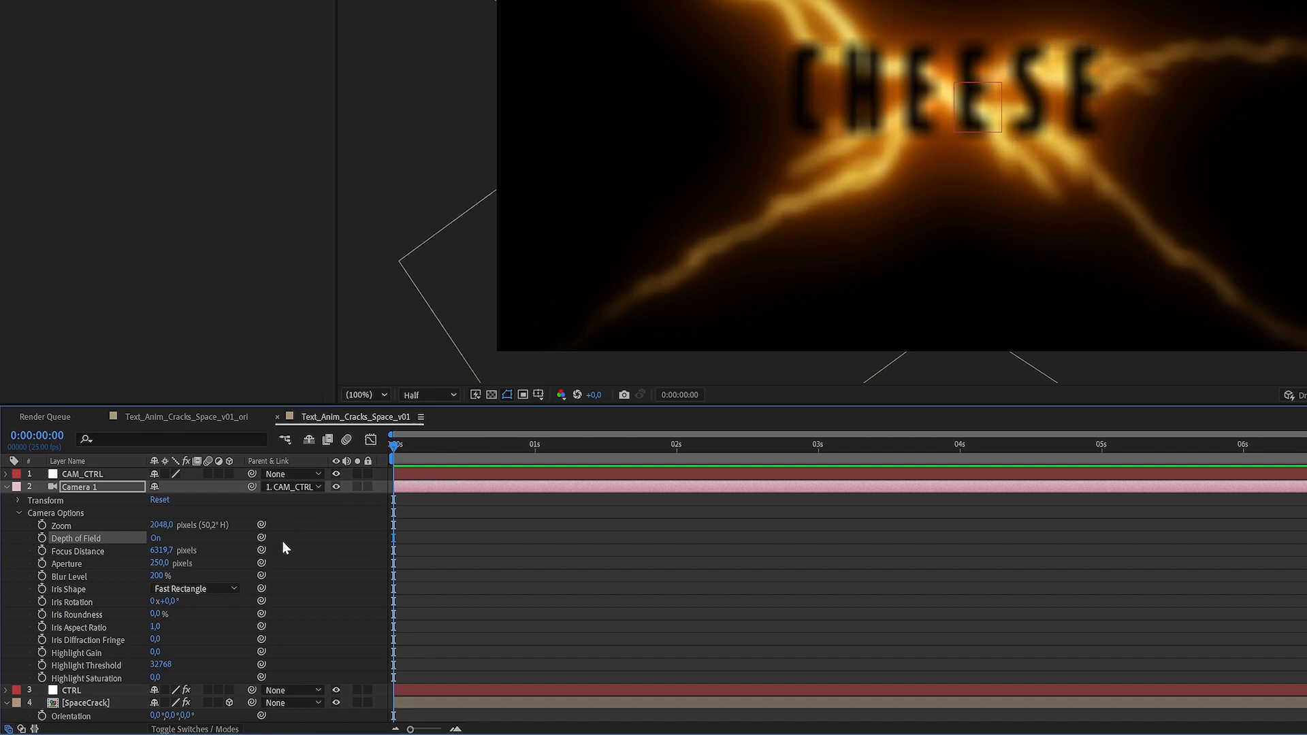
{"action": "left_click", "coordinate": [321, 535]}
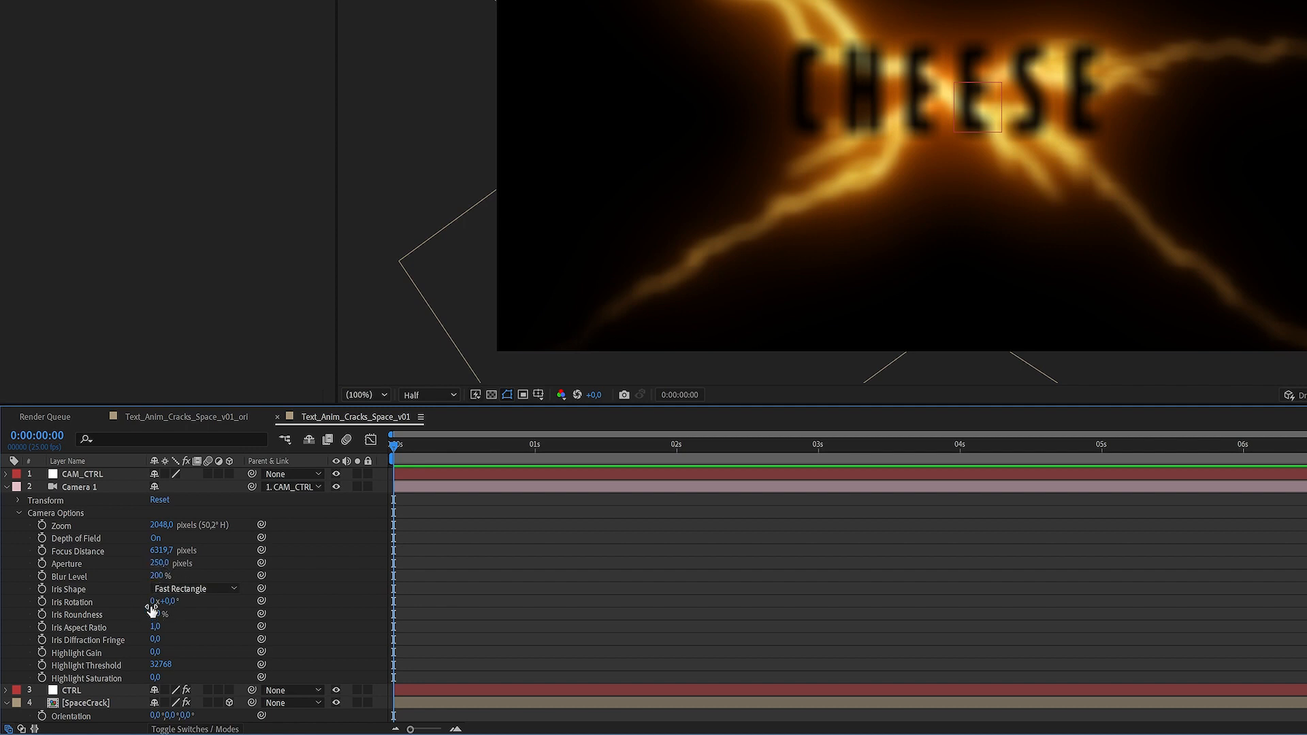
{"action": "left_click", "coordinate": [158, 564]}
Show CAM_CTRL's Position property and make the null a 3D layer.
{"action": "left_click", "coordinate": [88, 474]}
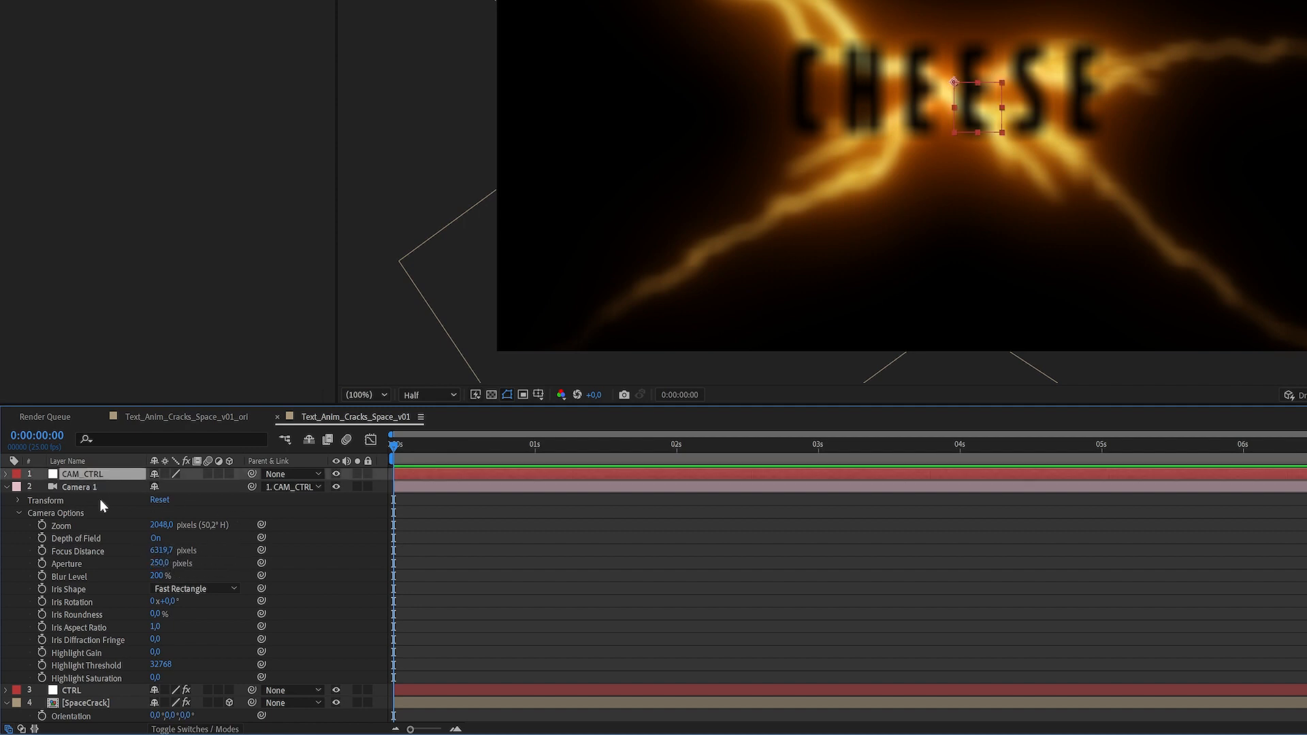
{"action": "key", "text": "p"}
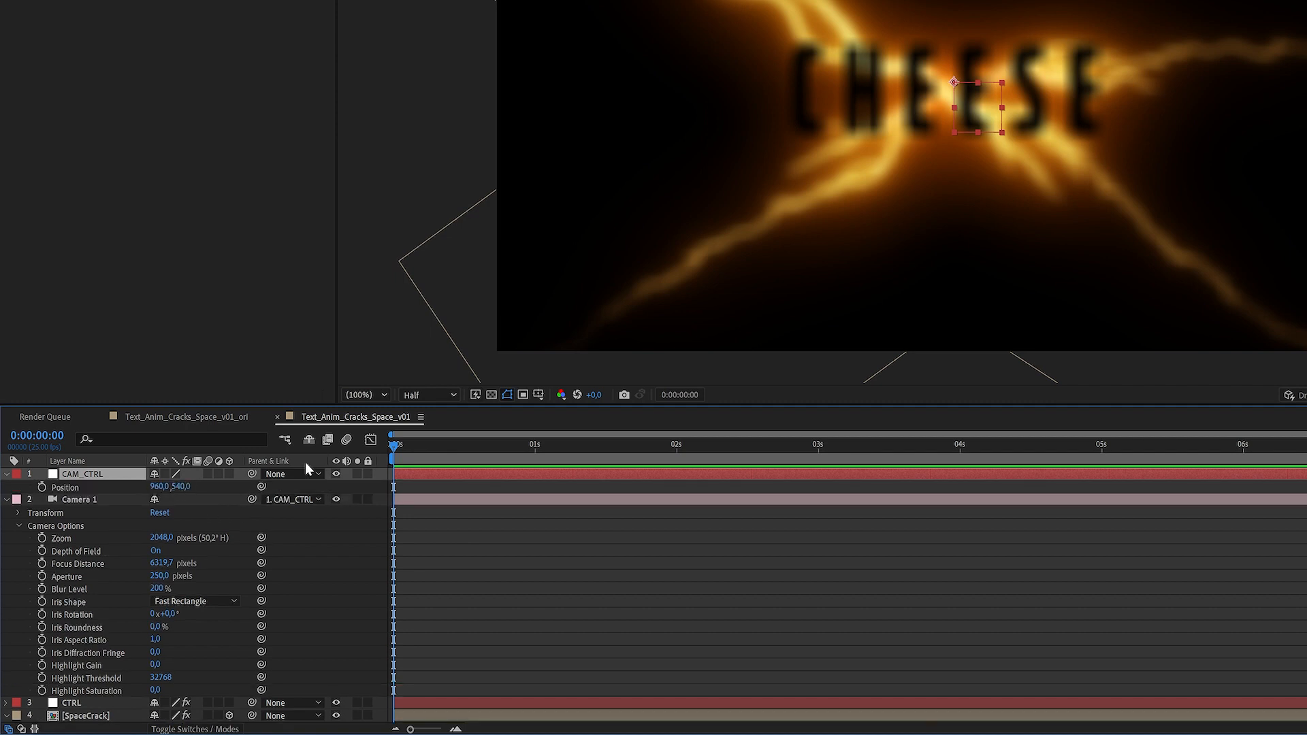
{"action": "left_click", "coordinate": [229, 475]}
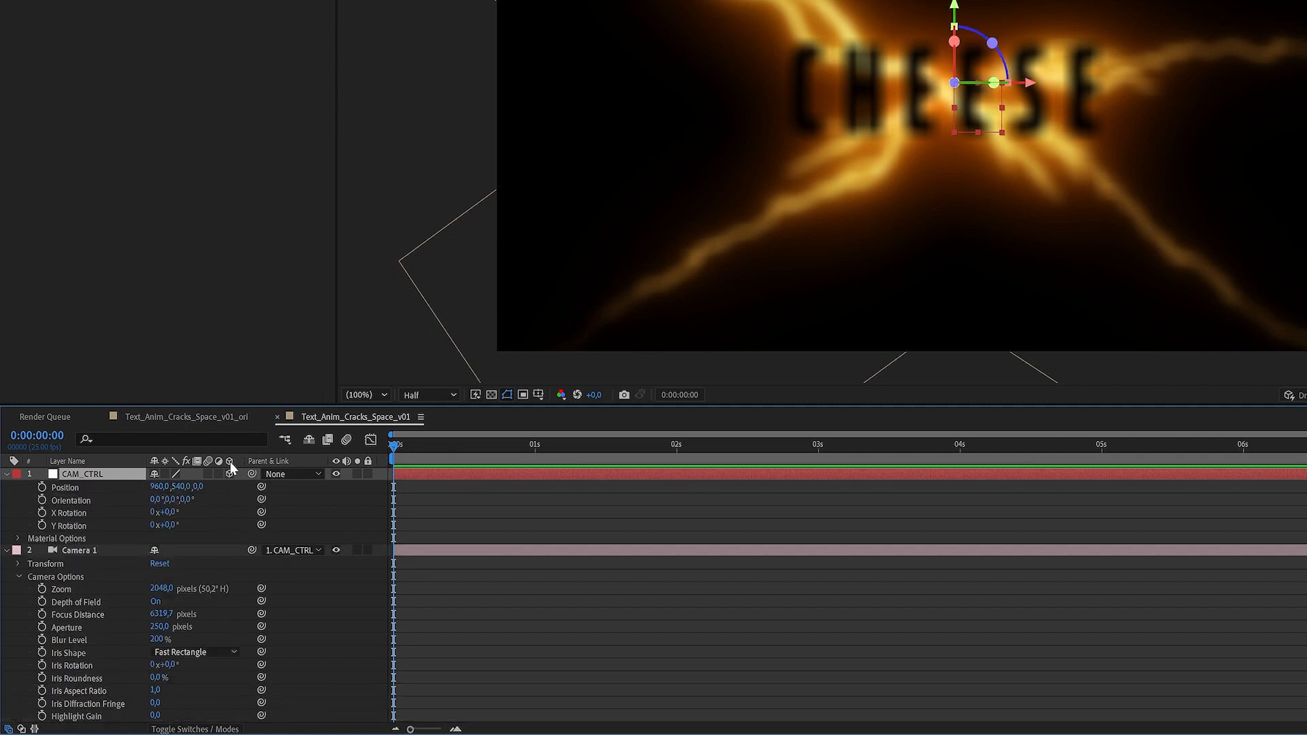
Try a Z position of -3667 for CAM_CTRL to test the camera's focus, and undo the move.
{"action": "left_click_drag", "start_coordinate": [199, 487], "coordinate": [2, 529]}
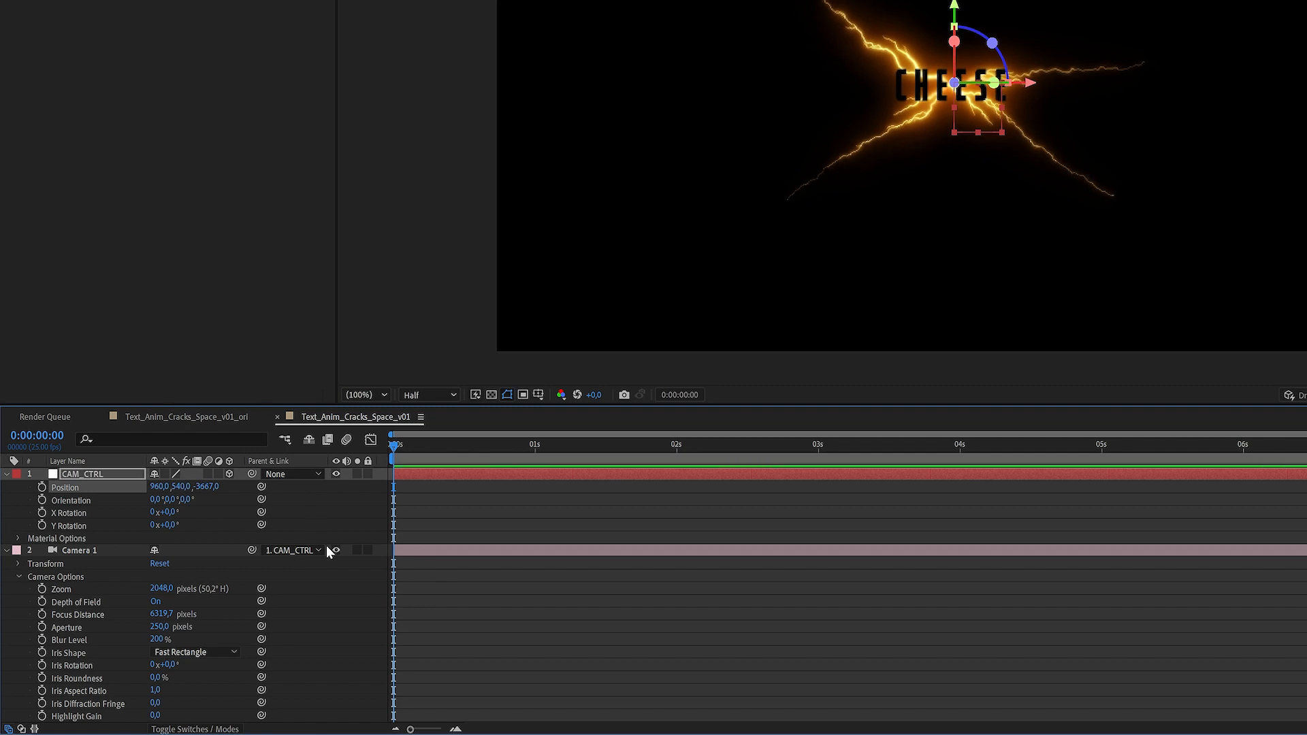
{"action": "key", "text": "ctrl+z"}
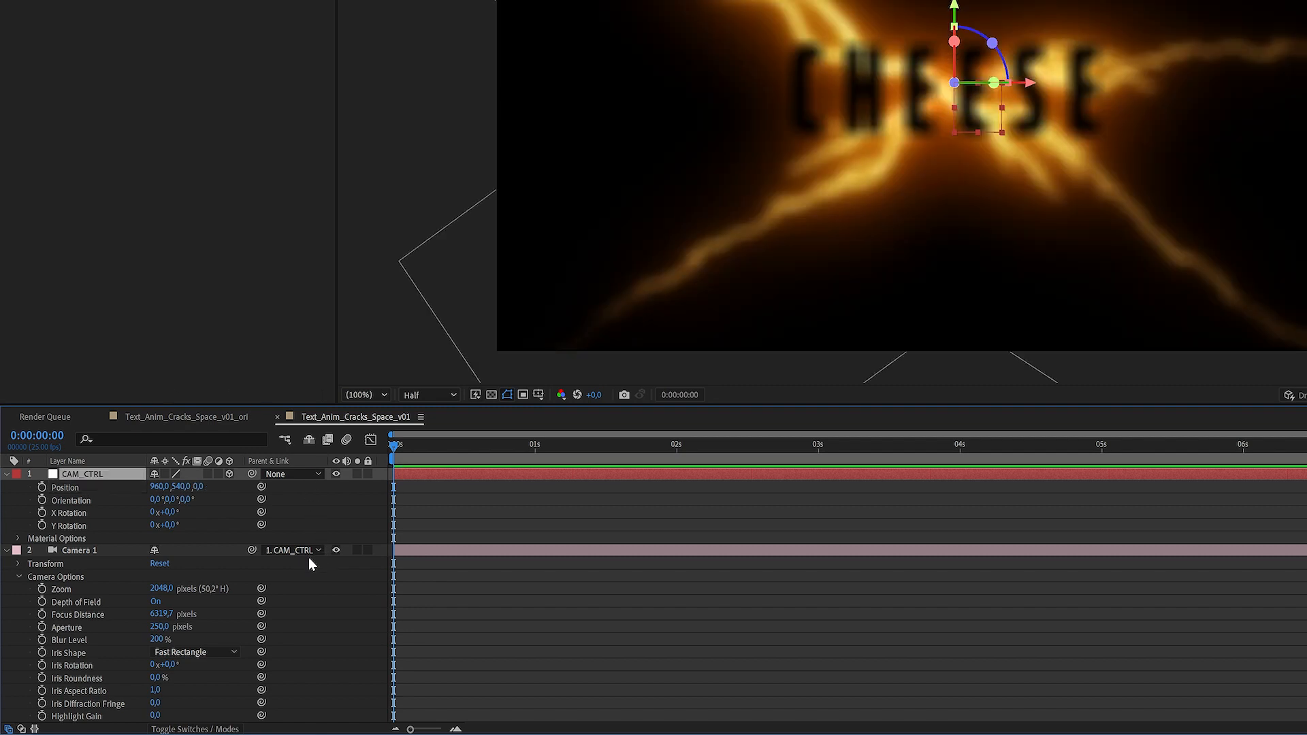
{"action": "left_click", "coordinate": [338, 603]}
Reduce Camera 1's Focus Distance to 2008.7 pixels to bring the text and cracks into focus.
{"action": "left_click_drag", "start_coordinate": [161, 614], "coordinate": [65, 621]}
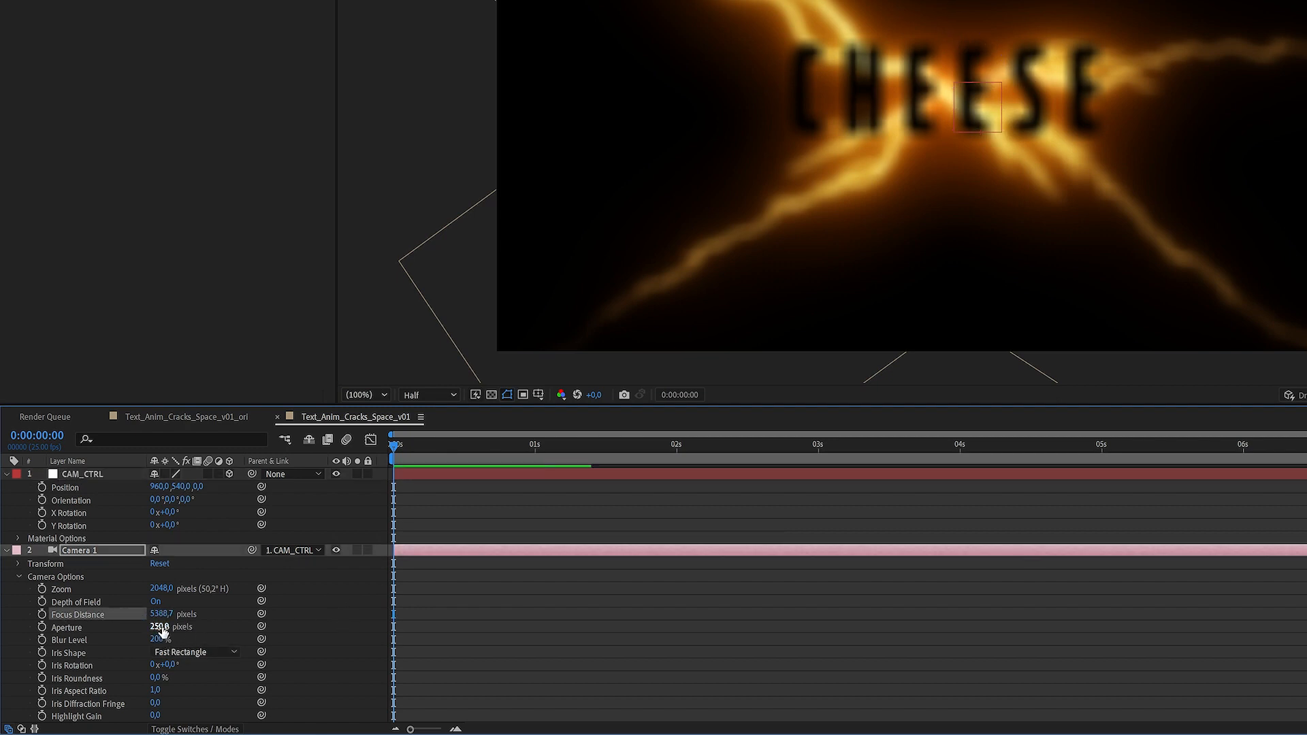
{"action": "left_click_drag", "start_coordinate": [162, 614], "coordinate": [42, 621]}
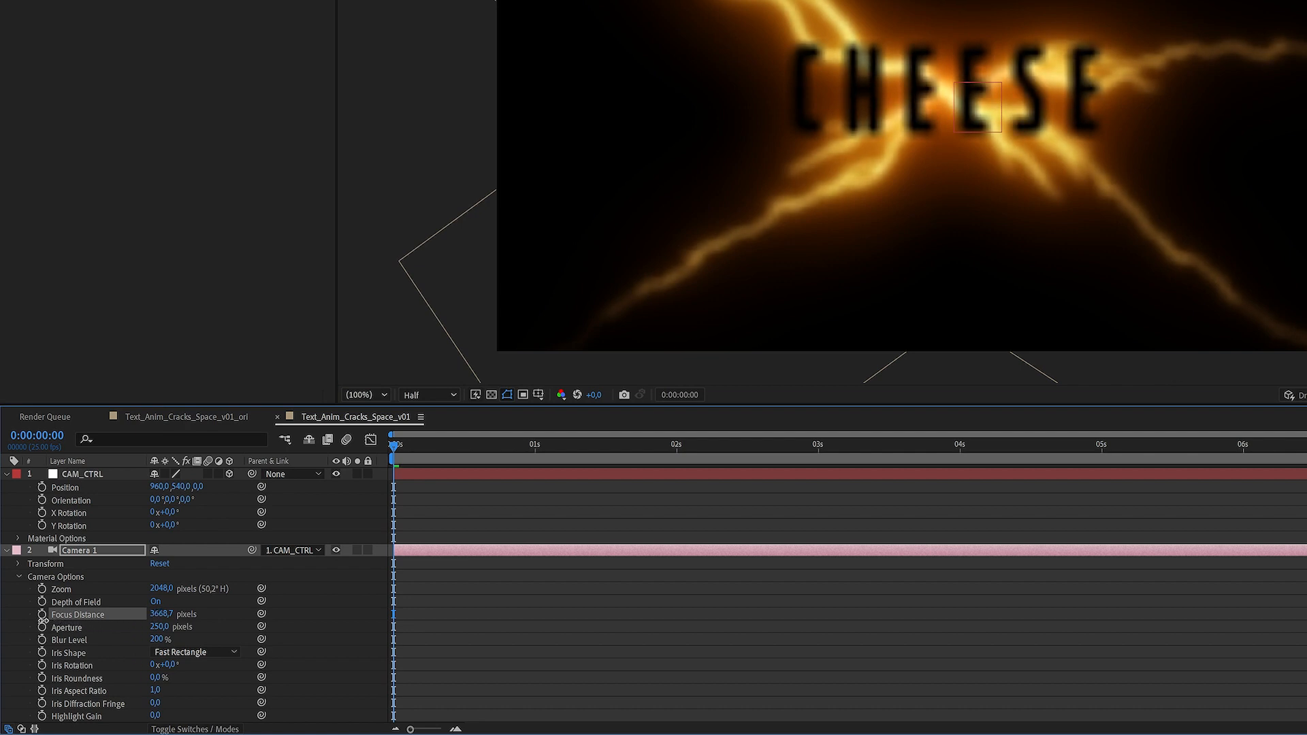
{"action": "left_click_drag", "start_coordinate": [162, 616], "coordinate": [49, 622]}
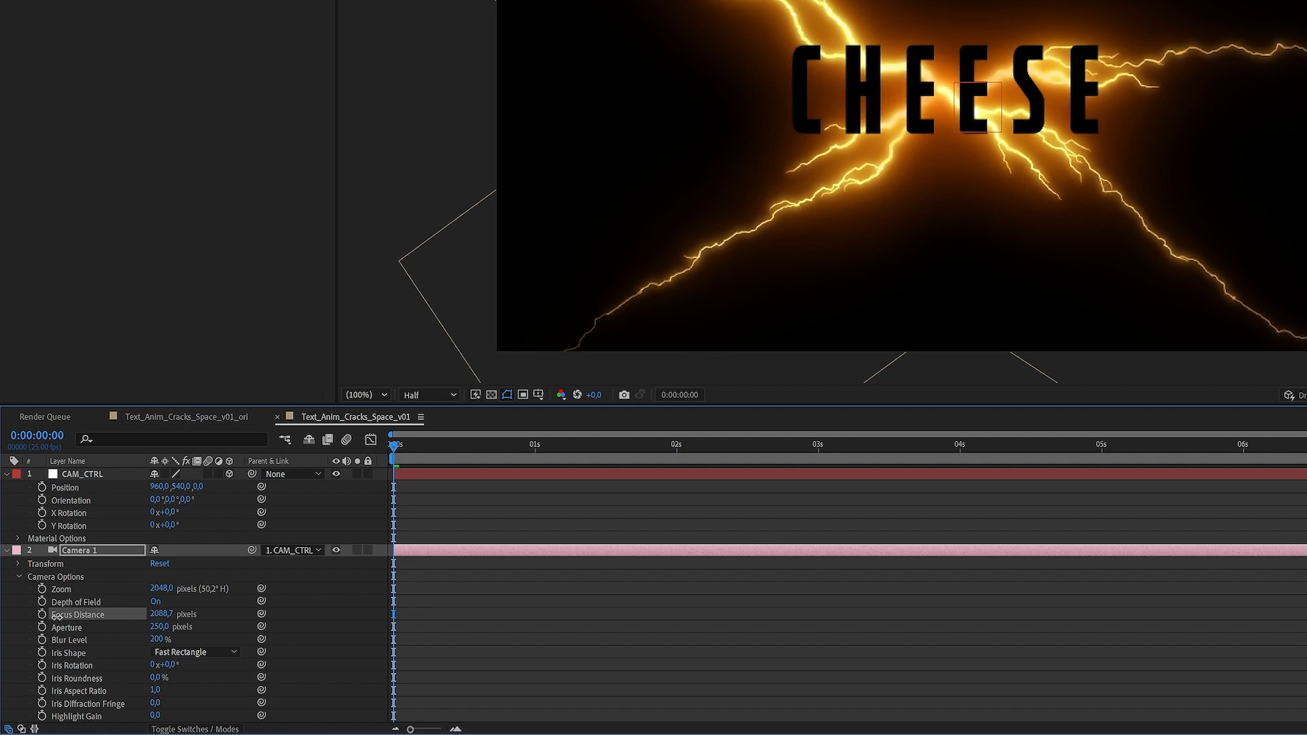
{"action": "left_click_drag", "start_coordinate": [52, 618], "coordinate": [51, 618]}
{"action": "left_click", "coordinate": [299, 587]}
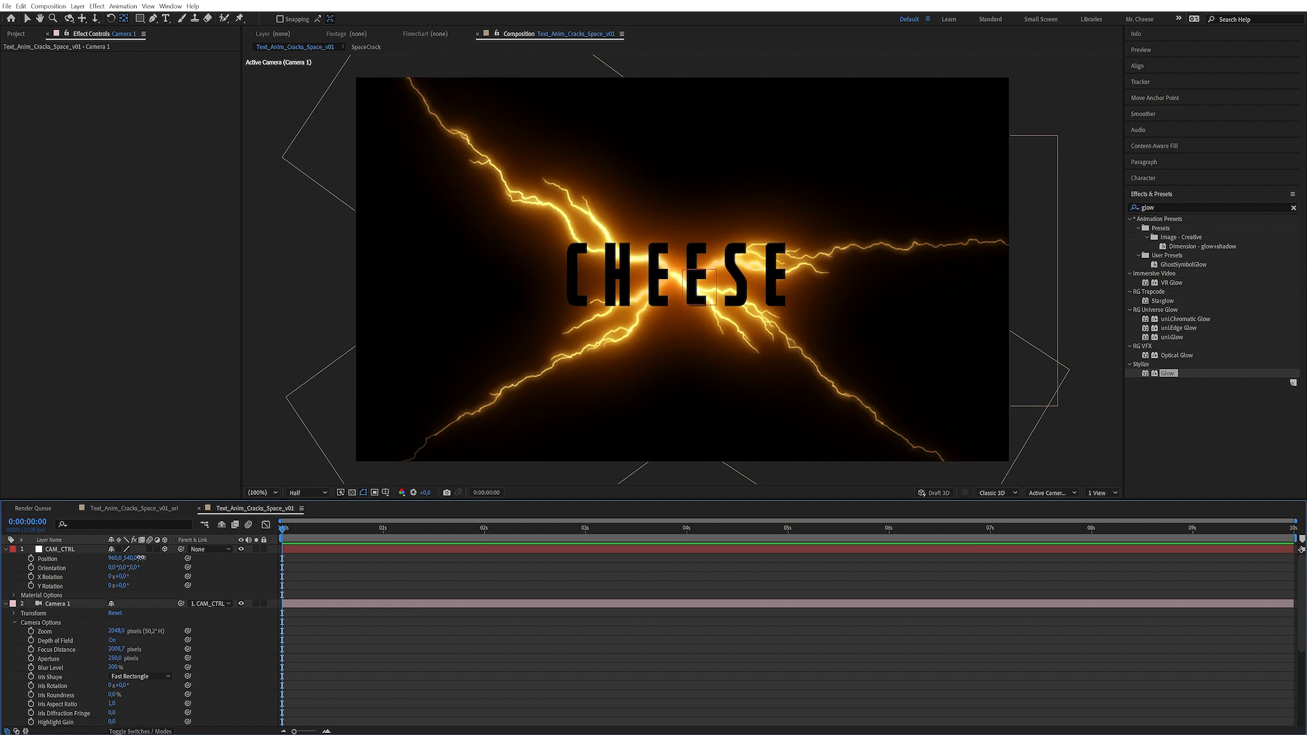
Test the blur by moving CAM_CTRL back to Z -1772, and undo the move.
{"action": "left_click_drag", "start_coordinate": [198, 487], "coordinate": [89, 514]}
{"action": "mouse_move", "coordinate": [63, 578]}
{"action": "left_mouse_down"}
{"action": "mouse_move", "coordinate": [193, 548]}
{"action": "mouse_move", "coordinate": [62, 581]}
{"action": "left_mouse_up"}
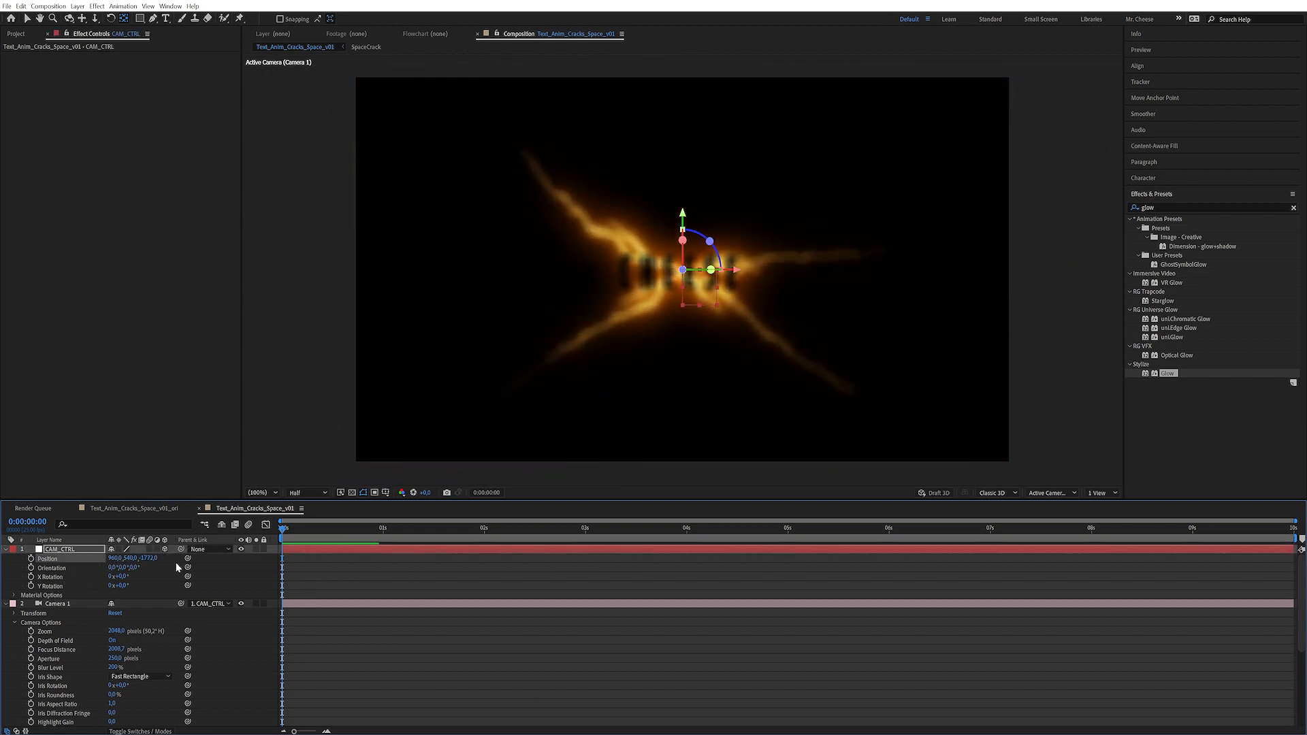
{"action": "key", "text": "ctrl+z"}
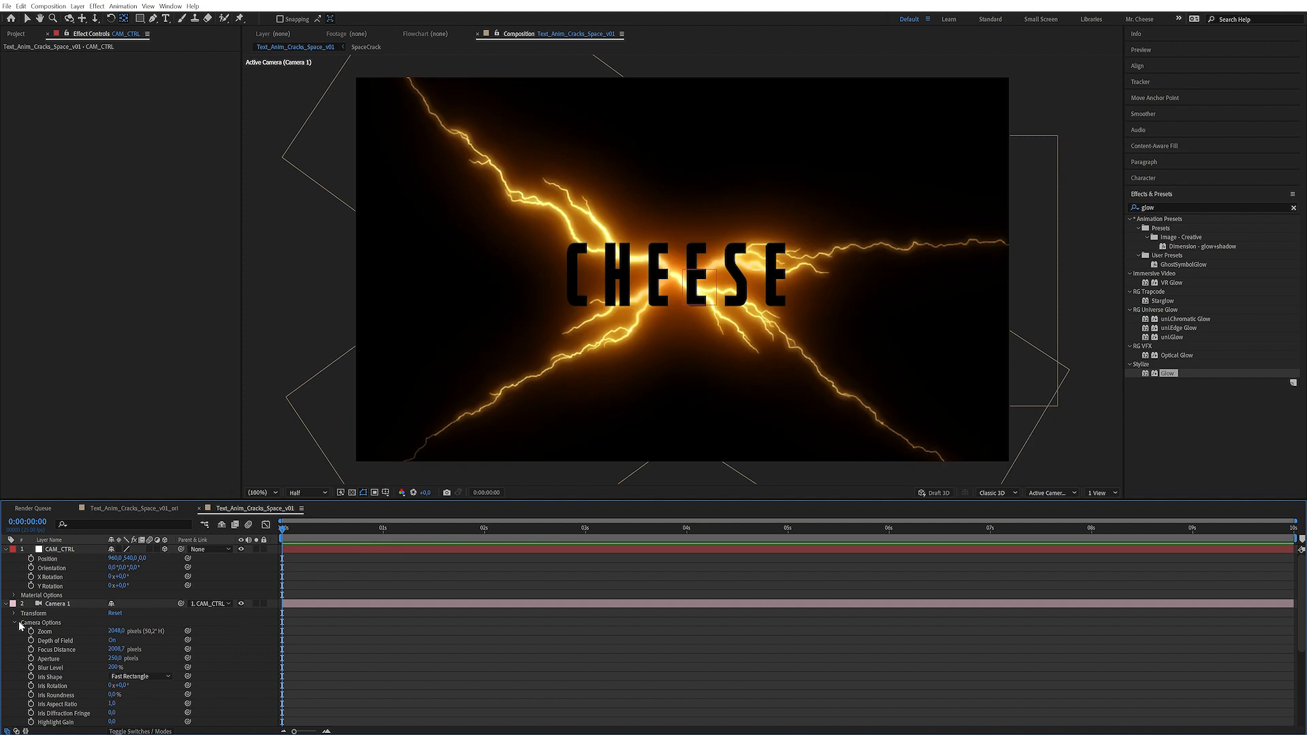
Duplicate the four SpaceCrack layers, offsetting the copies' Z Rotation by about 41° and pushing them farther back in Z.
{"action": "left_click", "coordinate": [5, 604]}
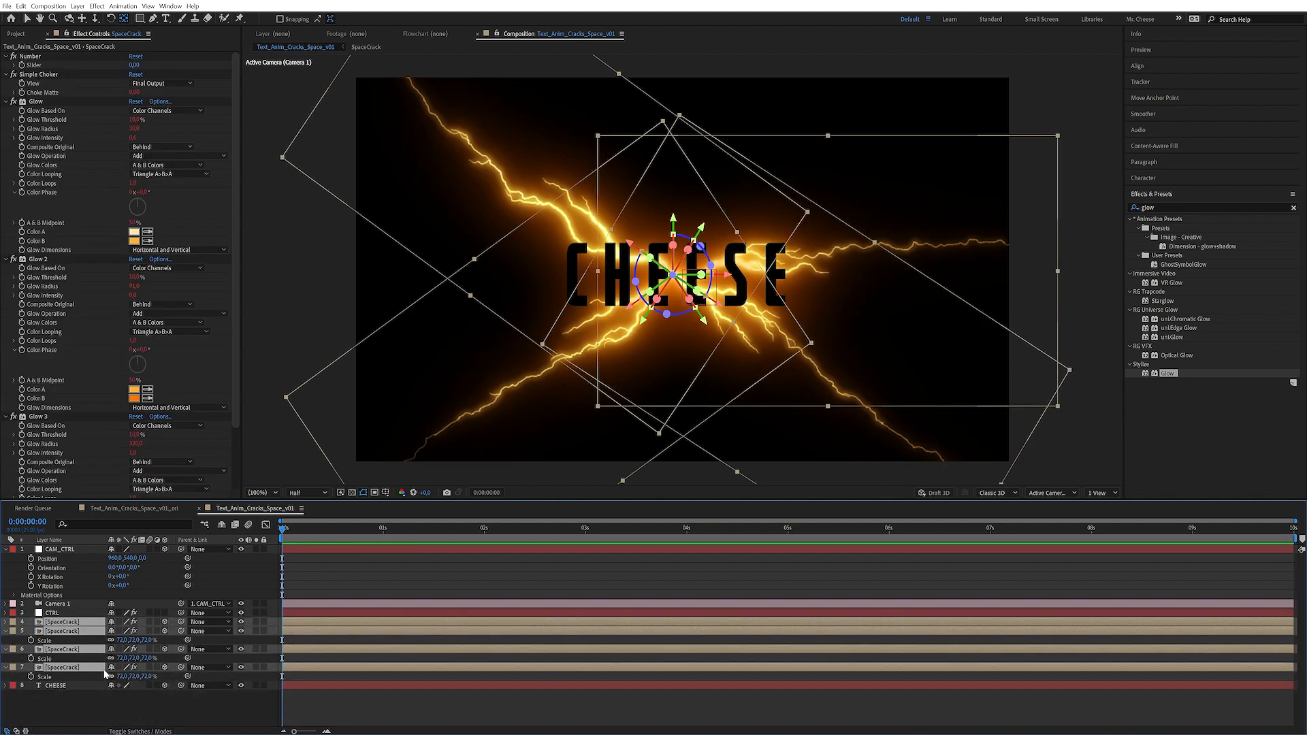
{"action": "key", "text": "ctrl+d"}
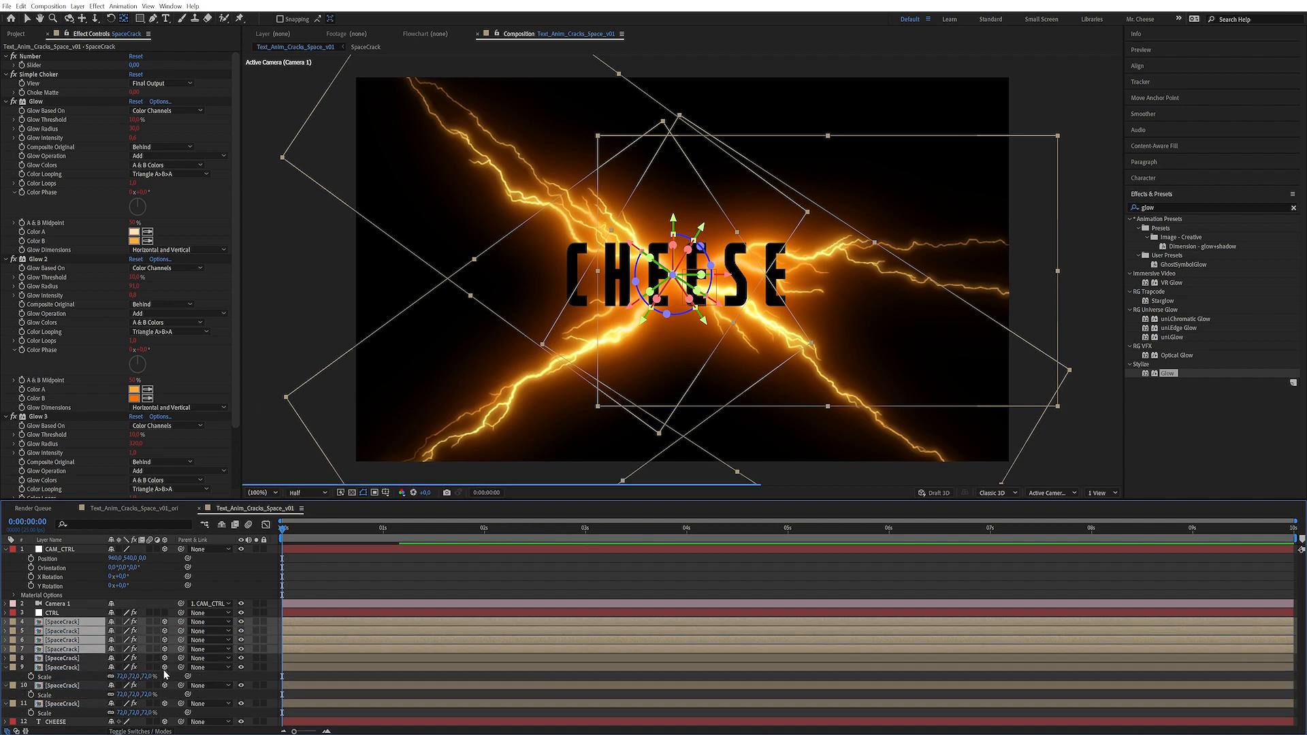
{"action": "key", "text": "r"}
{"action": "left_click_drag", "start_coordinate": [123, 658], "coordinate": [162, 657]}
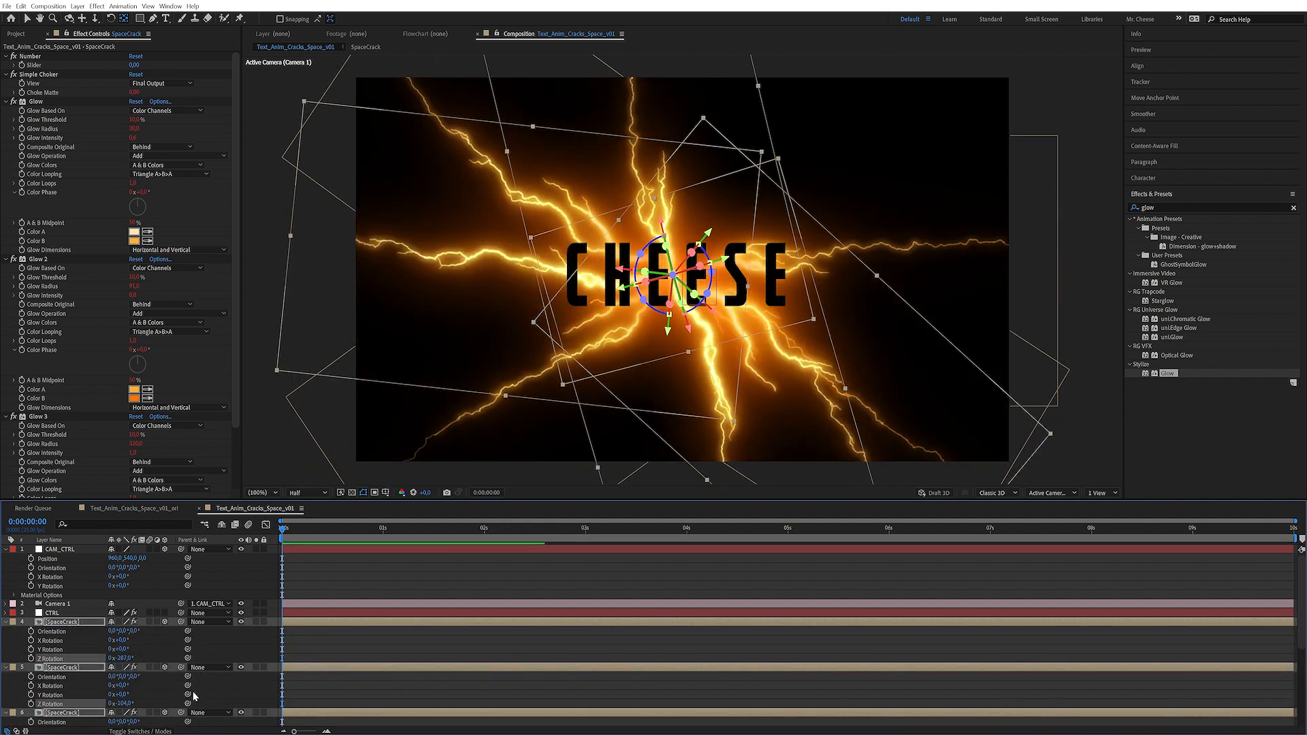
{"action": "key", "text": "p"}
{"action": "left_click_drag", "start_coordinate": [143, 630], "coordinate": [267, 592]}
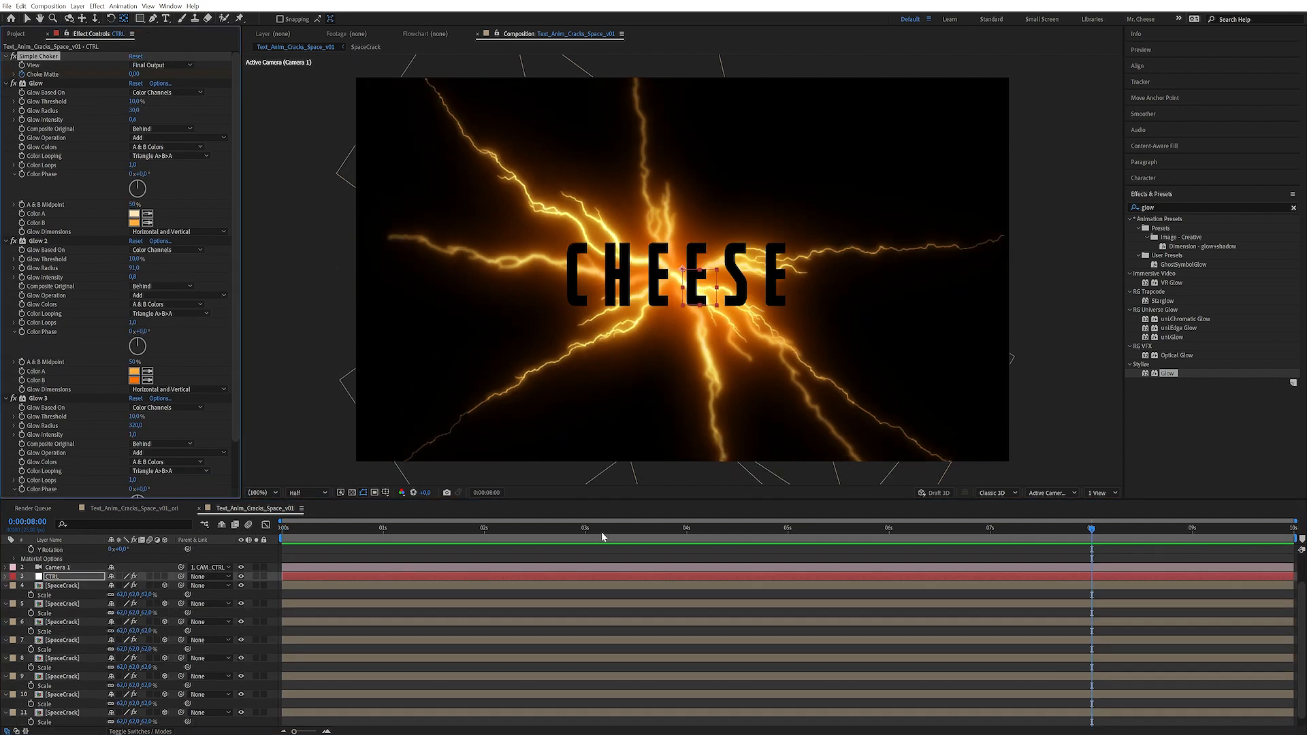
Set CTRL's Simple Choker Choke Matte to about 6.10 at the first frame and preview the crack growth along the timeline.
{"action": "left_click_drag", "start_coordinate": [602, 537], "coordinate": [276, 537]}
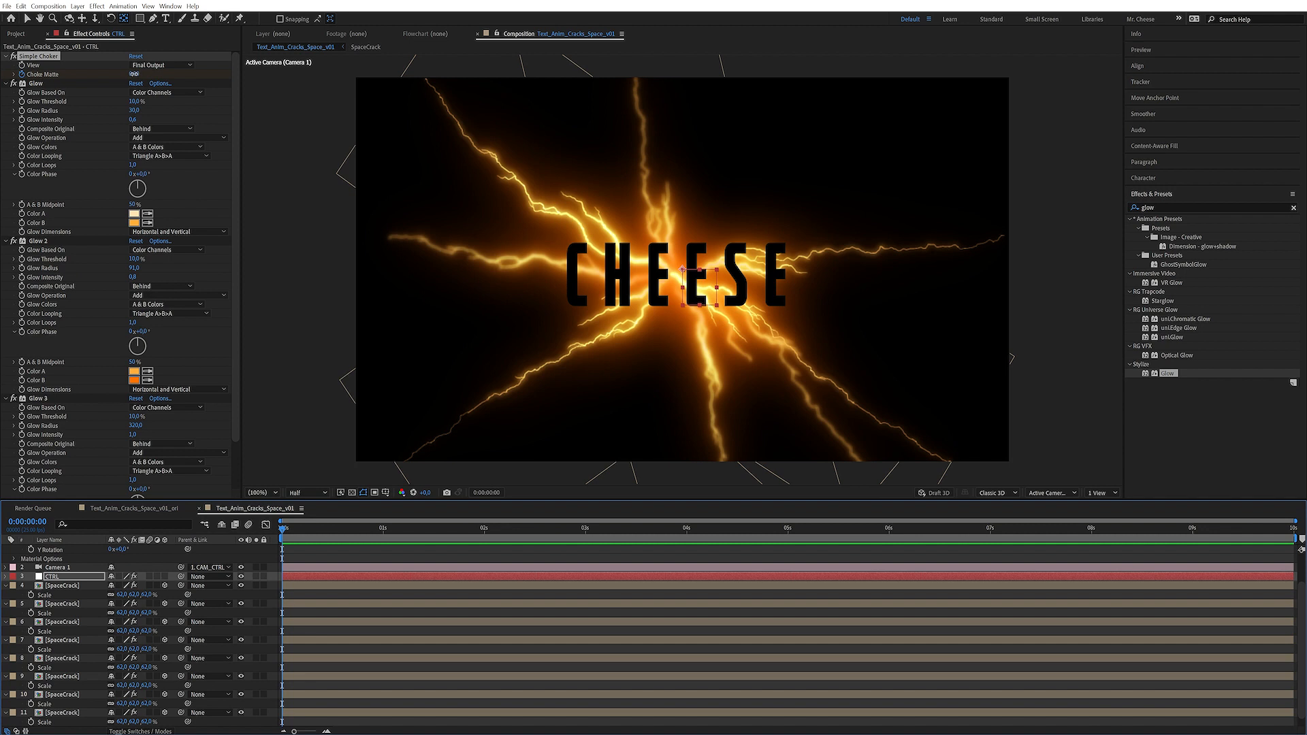
{"action": "left_click_drag", "start_coordinate": [134, 73], "coordinate": [162, 73]}
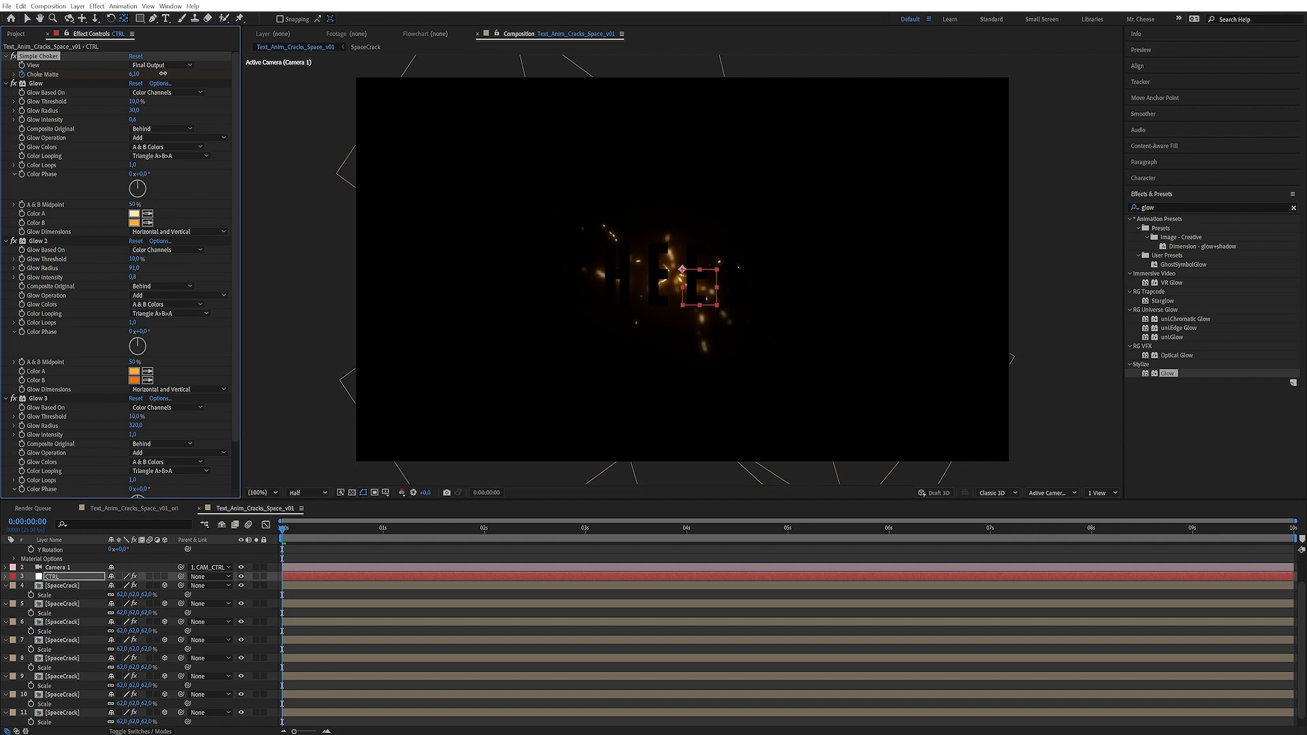
{"action": "left_click_drag", "start_coordinate": [297, 528], "coordinate": [1172, 493]}
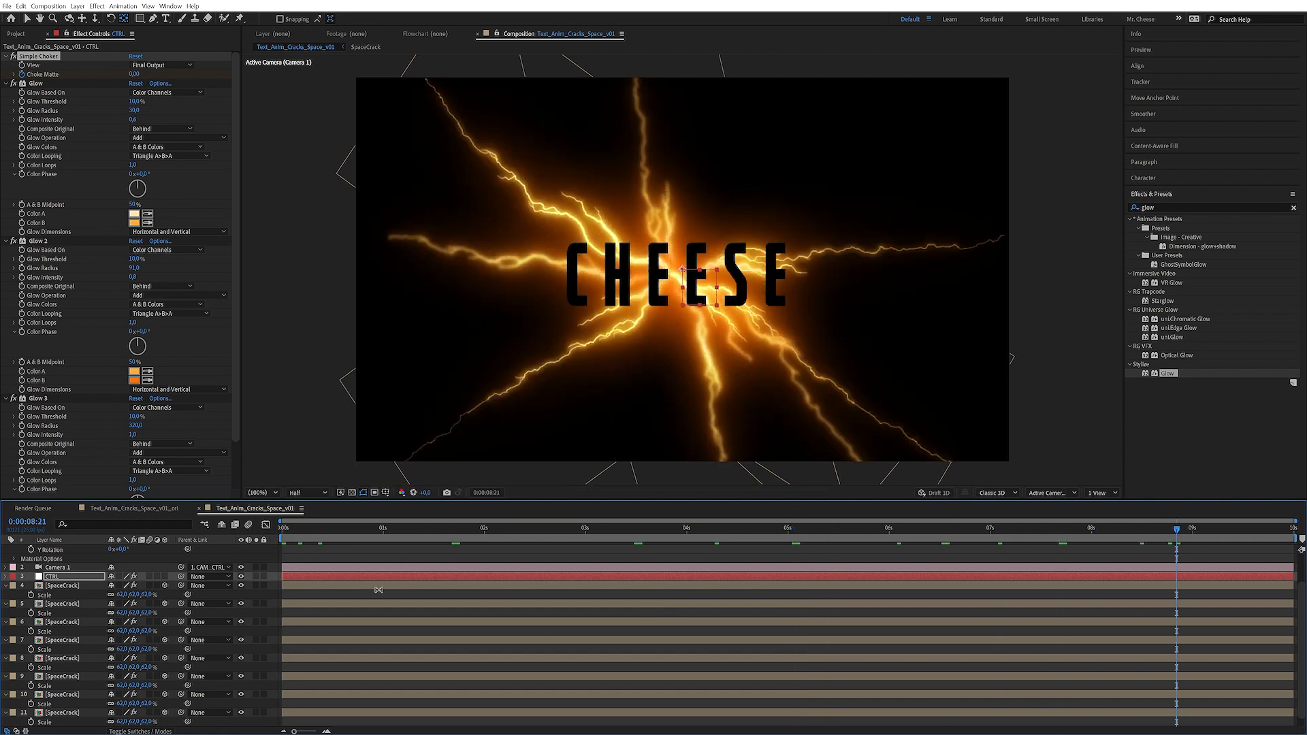
Keyframe CAM_CTRL's Position at 0:00:09:24, keyframe a strongly negative Z position at the first frame, and preview the camera move.
{"action": "scroll", "coordinate": [63, 586], "scroll_direction": "up", "scroll_amount": 2}
{"action": "left_click", "coordinate": [62, 550]}
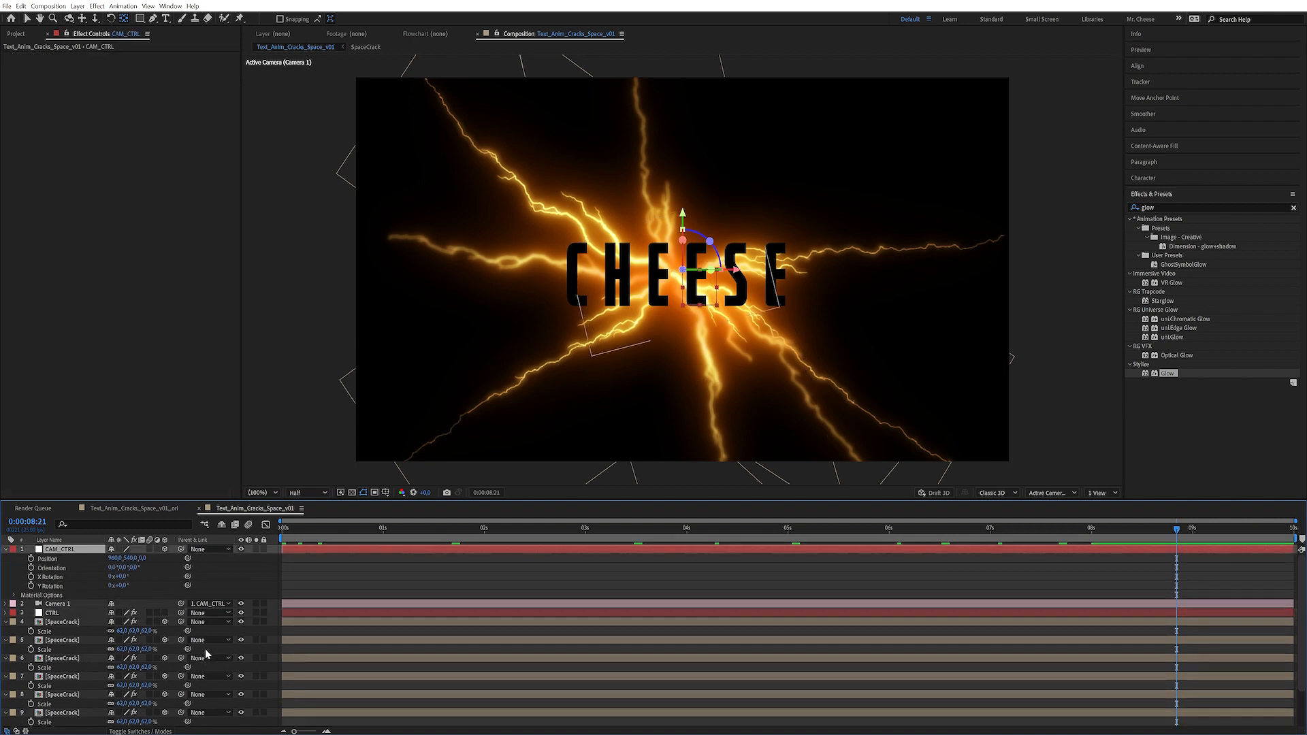
{"action": "key", "text": "p"}
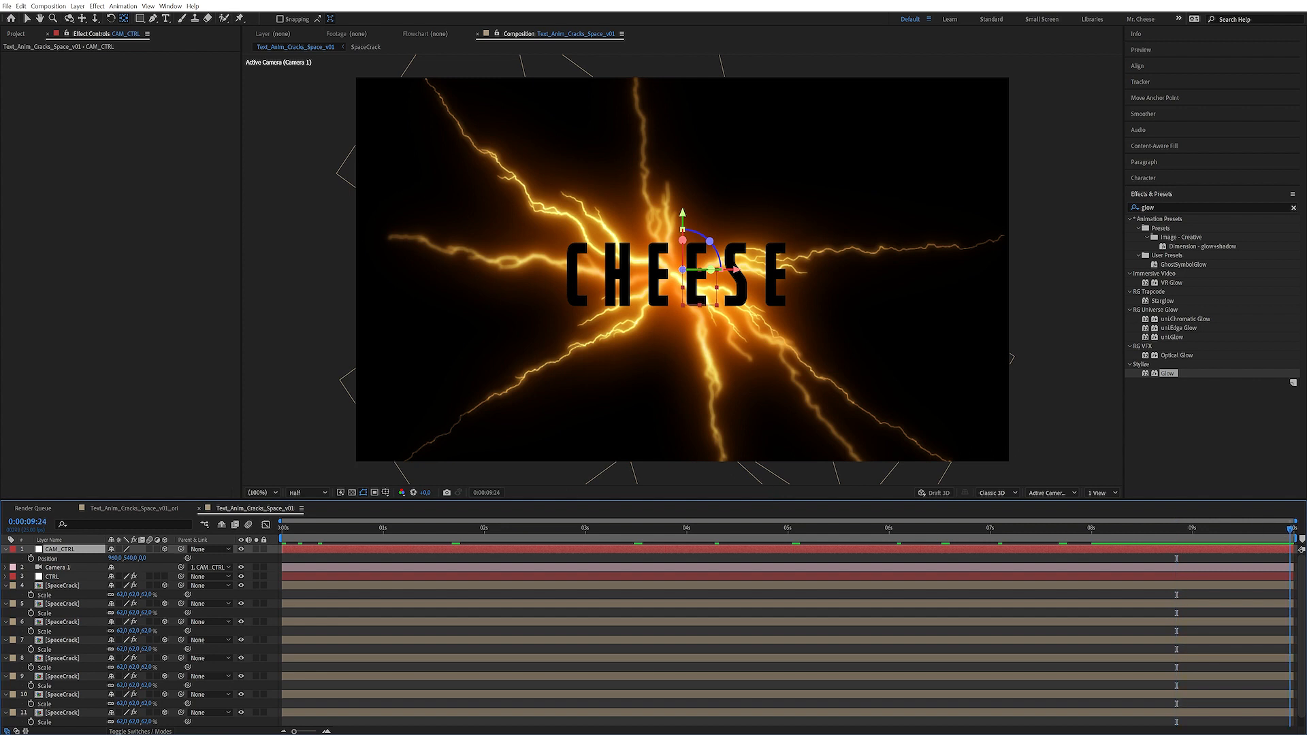
{"action": "left_click", "coordinate": [31, 558]}
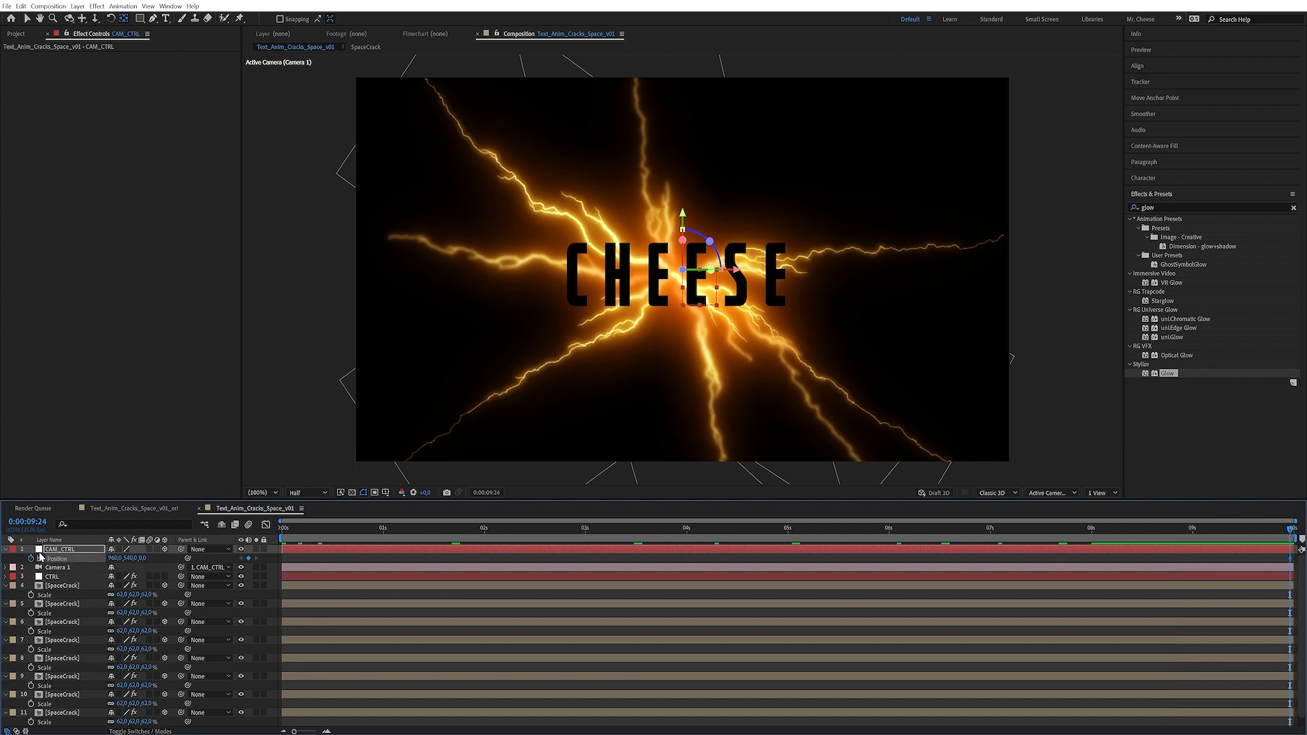
{"action": "key", "text": "Home"}
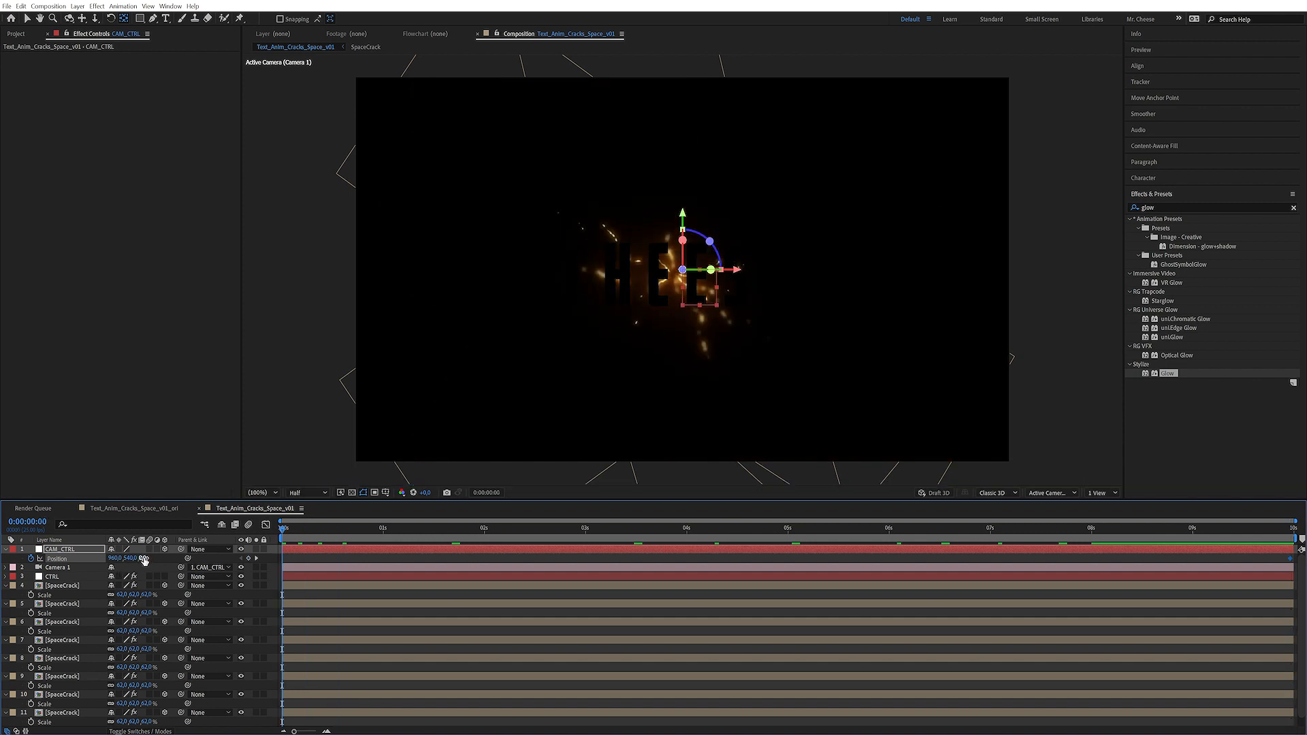
{"action": "left_click_drag", "start_coordinate": [143, 561], "coordinate": [121, 575]}
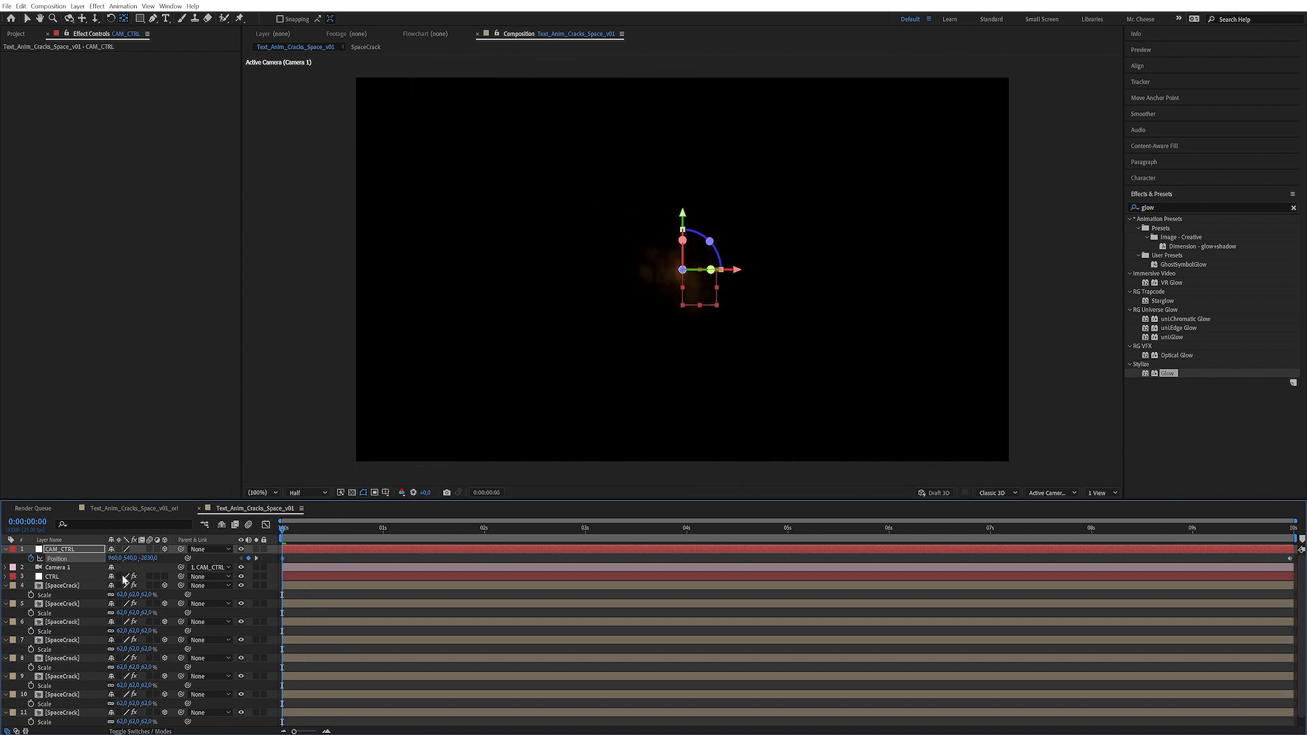
{"action": "left_click", "coordinate": [147, 558]}
{"action": "type", "text": "-"}
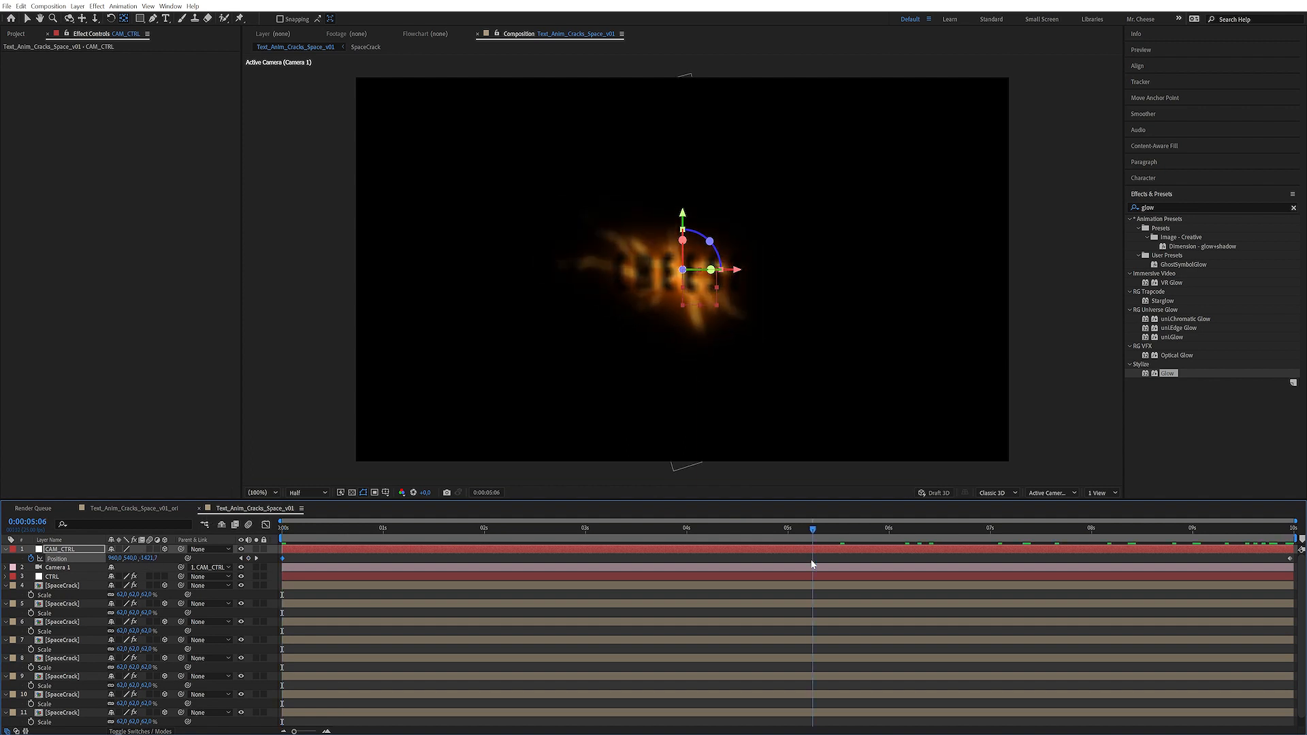
{"action": "left_click_drag", "start_coordinate": [810, 564], "coordinate": [820, 562]}
Duplicate the top SpaceCrack layer and shift the copy toward the camera in Z.
{"action": "left_click", "coordinate": [60, 585]}
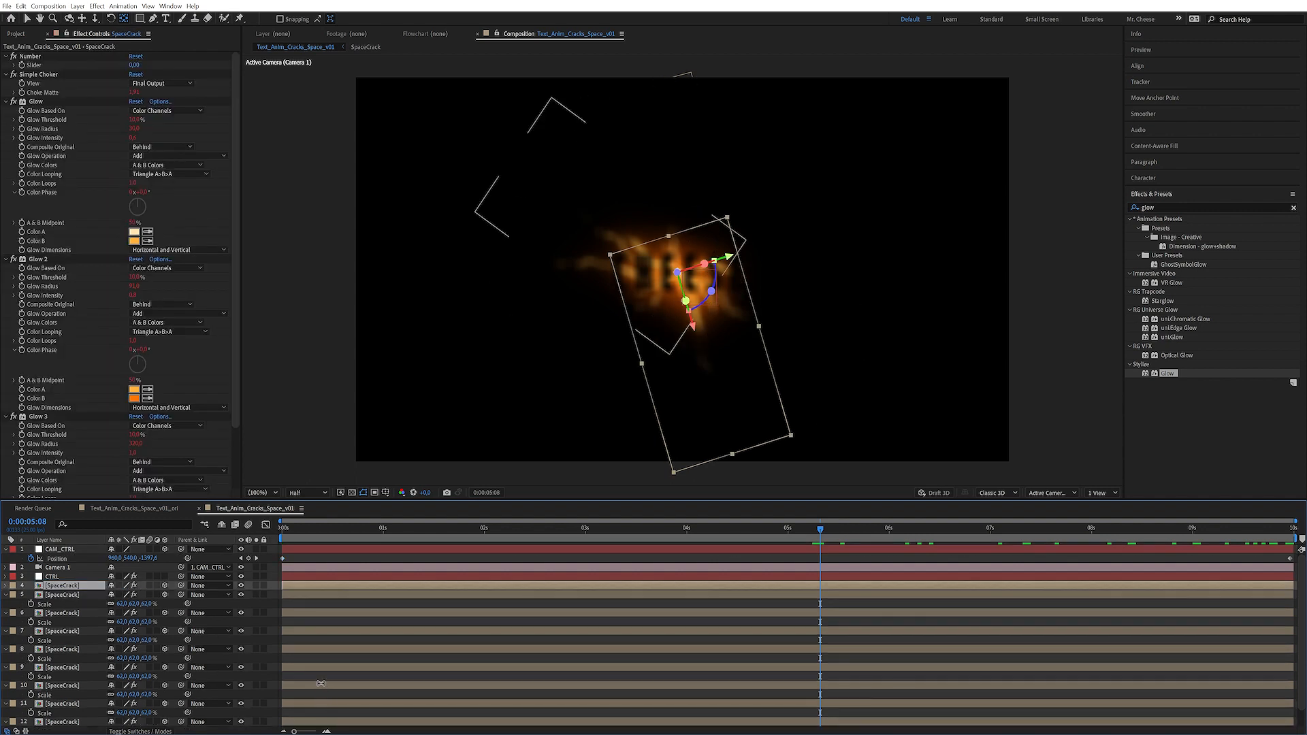
{"action": "key", "text": "p"}
{"action": "left_click_drag", "start_coordinate": [143, 594], "coordinate": [55, 606]}
Duplicate the foreground crack twice, setting the copies' Z Rotation to about -185° and -1x-74°.
{"action": "left_click", "coordinate": [76, 585]}
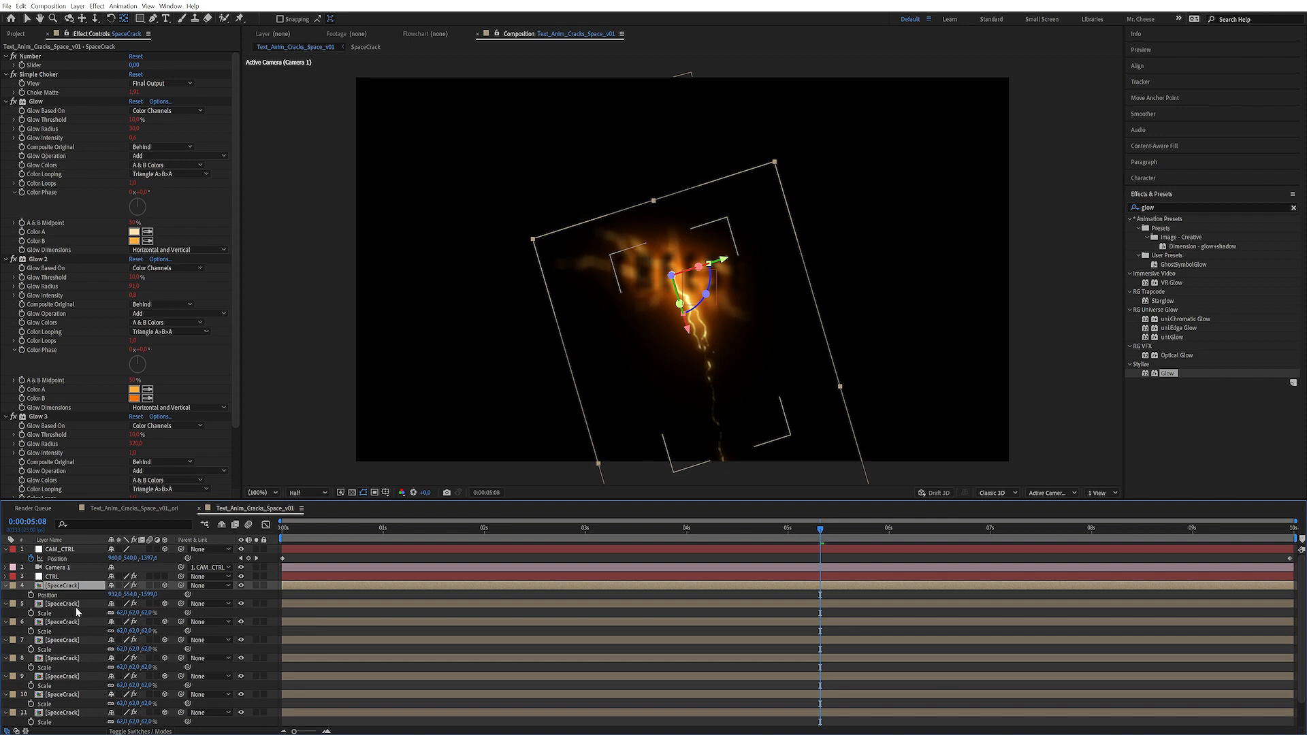
{"action": "key", "text": "ctrl+d"}
{"action": "key", "text": "r"}
{"action": "left_click_drag", "start_coordinate": [124, 620], "coordinate": [35, 600]}
{"action": "left_click", "coordinate": [57, 586]}
{"action": "key", "text": "ctrl+d"}
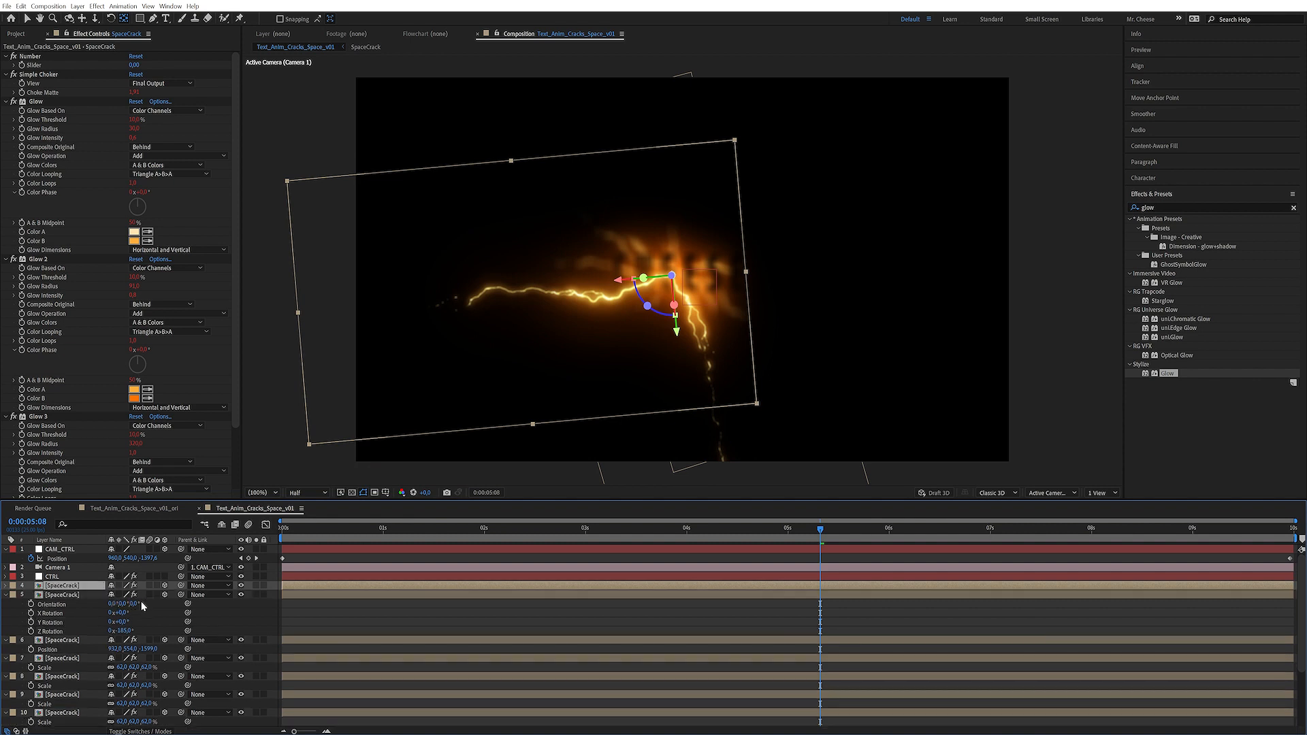
{"action": "key", "text": "r"}
{"action": "left_click_drag", "start_coordinate": [128, 622], "coordinate": [6, 624]}
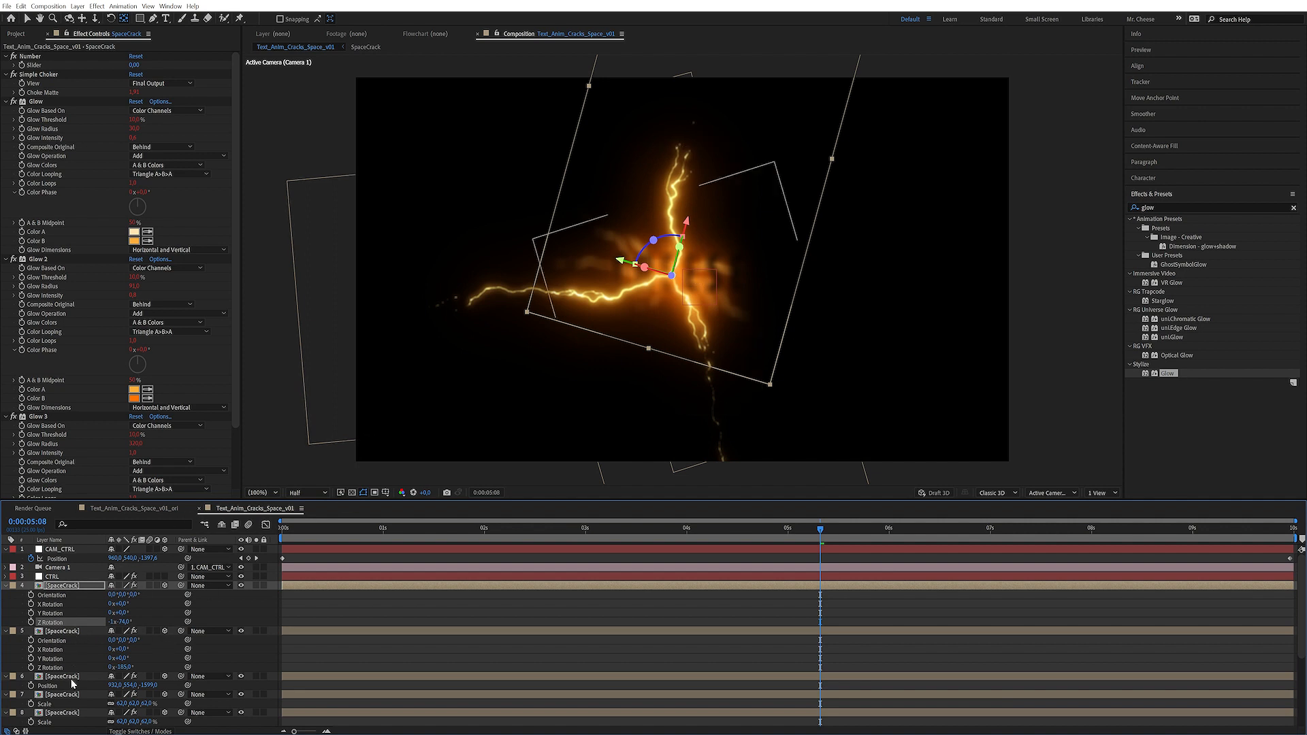
Parent the other two foreground cracks to the top SpaceCrack layer and place that layer near X 295, Z -1764 with Z Rotation -1x-121°.
{"action": "left_click", "coordinate": [75, 632]}
{"action": "left_click", "coordinate": [68, 676], "text": "ctrl"}
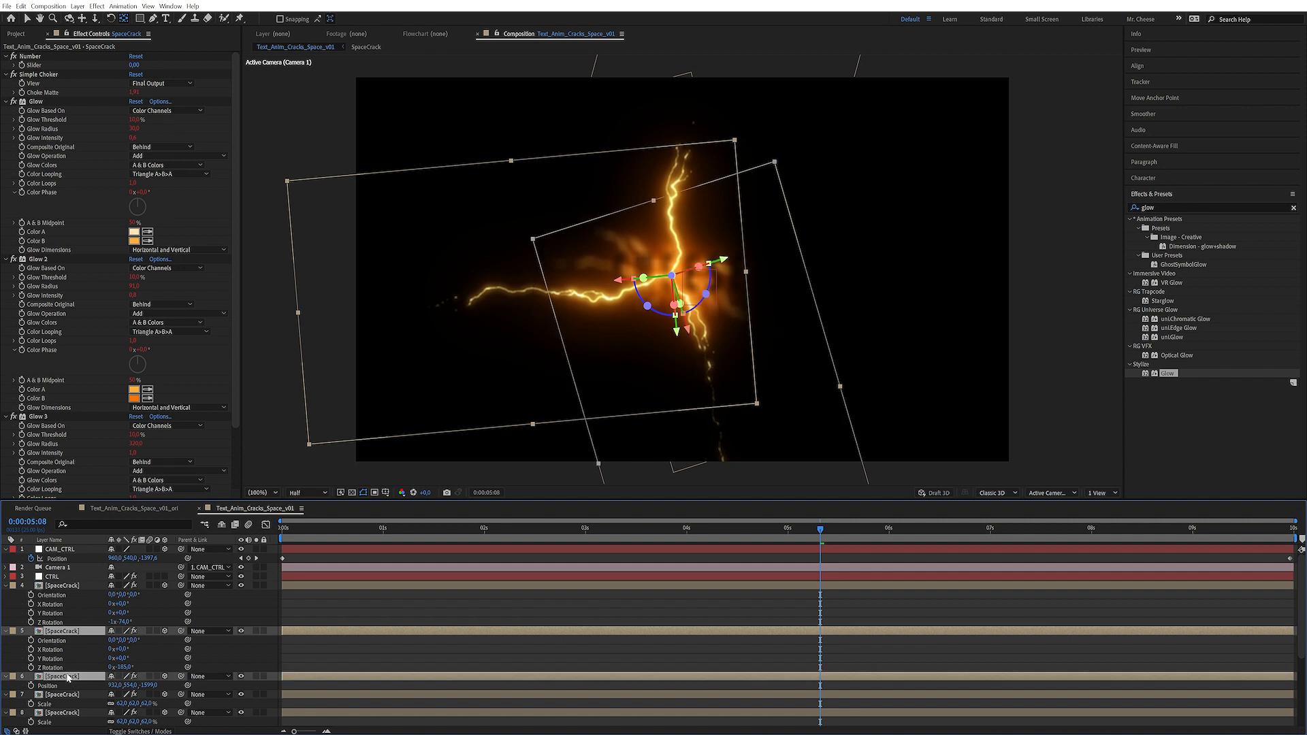
{"action": "left_click_drag", "start_coordinate": [181, 631], "coordinate": [63, 589]}
{"action": "left_click", "coordinate": [94, 597]}
{"action": "left_click_drag", "start_coordinate": [128, 625], "coordinate": [106, 618]}
{"action": "key", "text": "ctrl+z"}
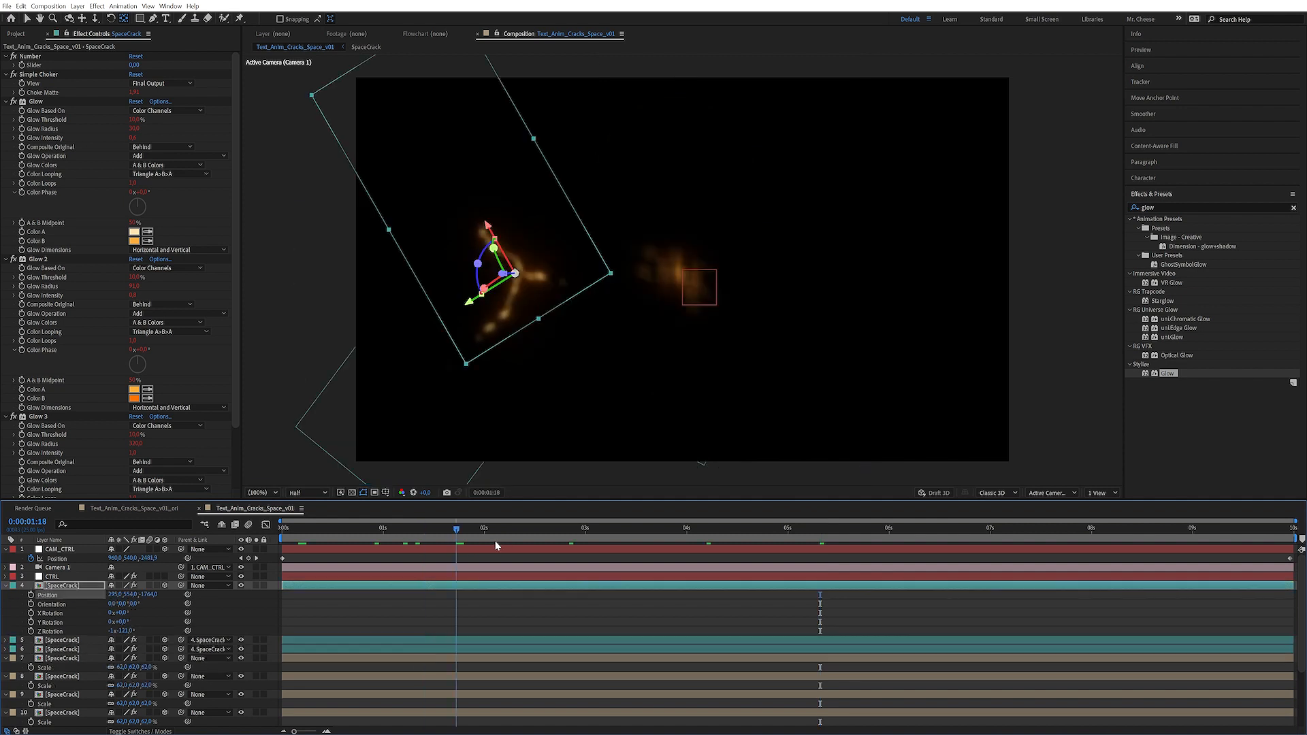
{"action": "left_click_drag", "start_coordinate": [496, 540], "coordinate": [1144, 529]}
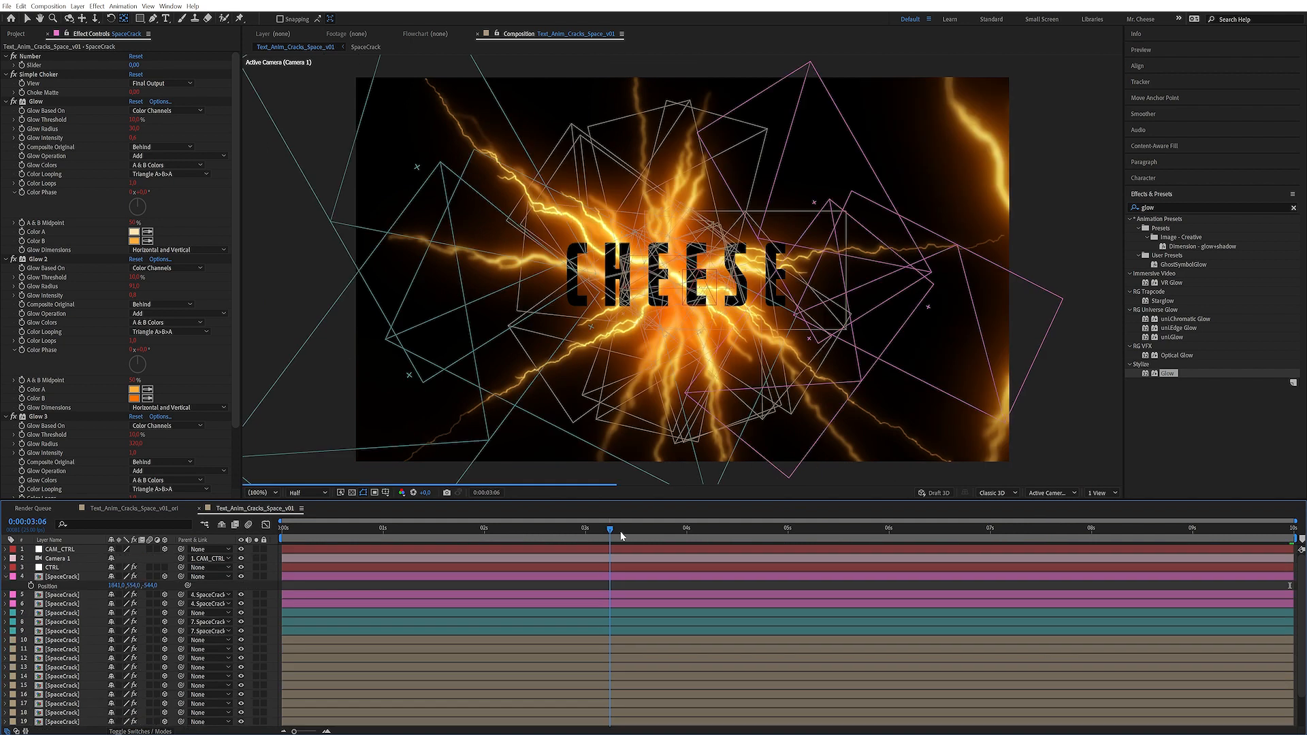
Change the Advanced Lightning Complexity inside the SpaceCrack precomp and preview the result in the Text_Anim_Cracks_Space_v01 composition.
{"action": "left_click_drag", "start_coordinate": [621, 536], "coordinate": [1281, 531]}
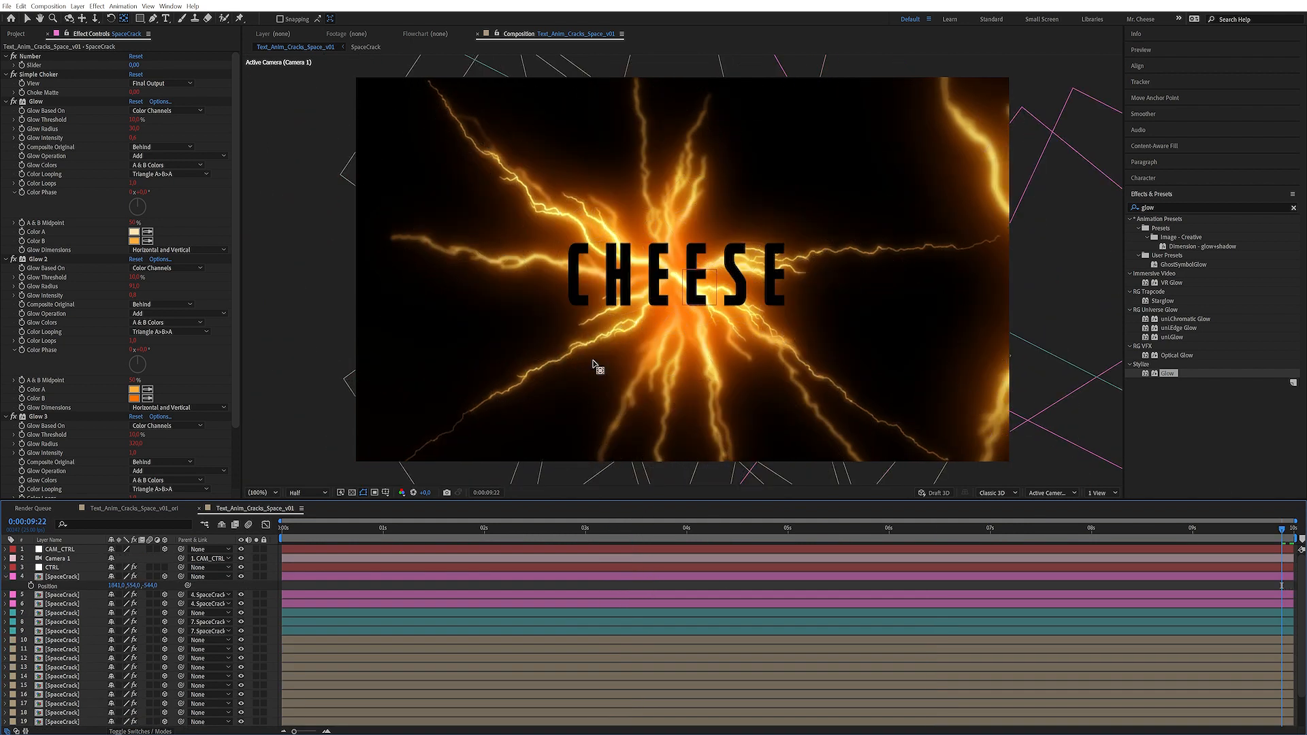
{"action": "double_click", "coordinate": [86, 615]}
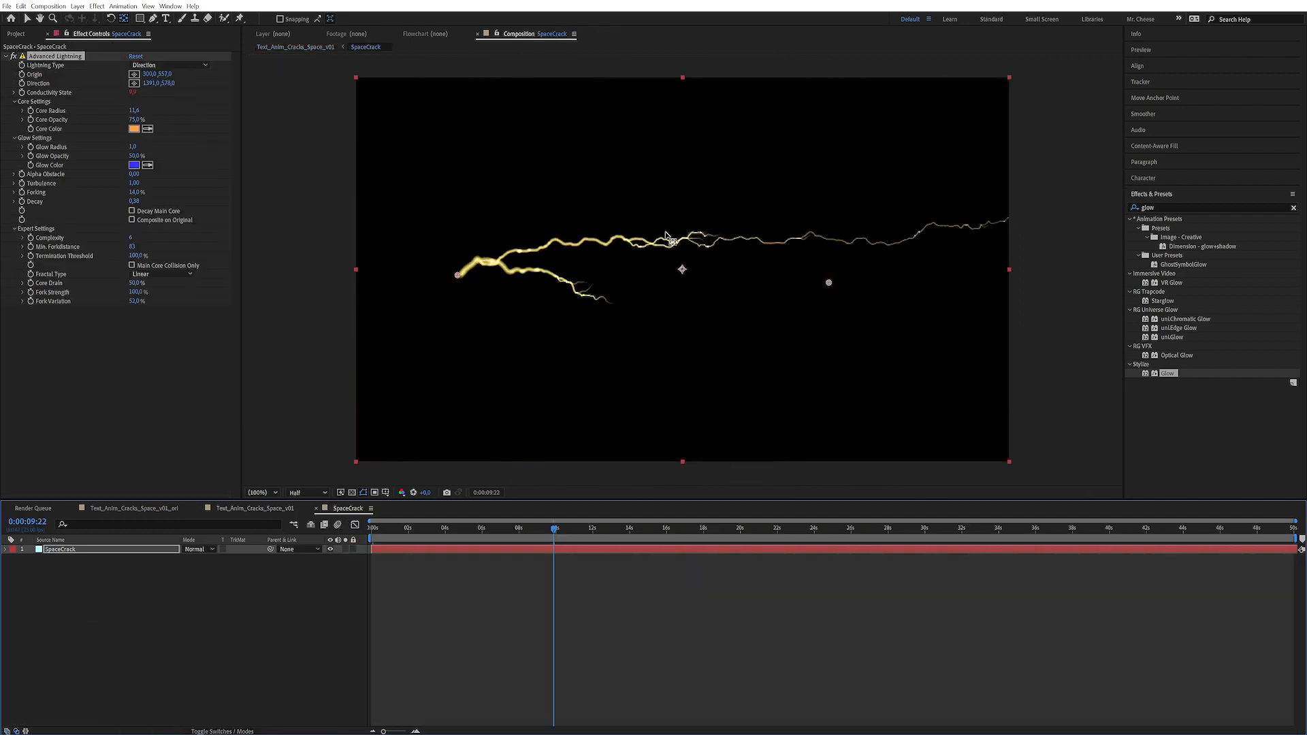
{"action": "left_click", "coordinate": [80, 526]}
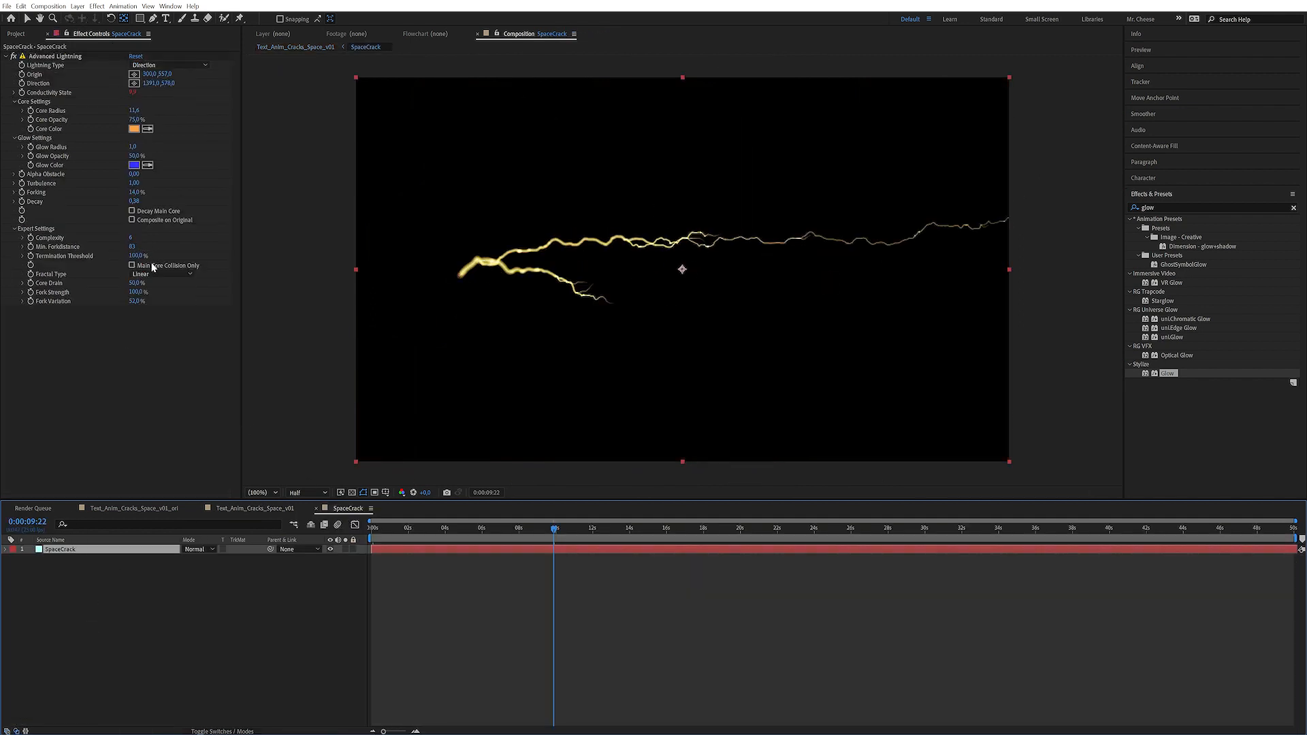
{"action": "left_click", "coordinate": [131, 241]}
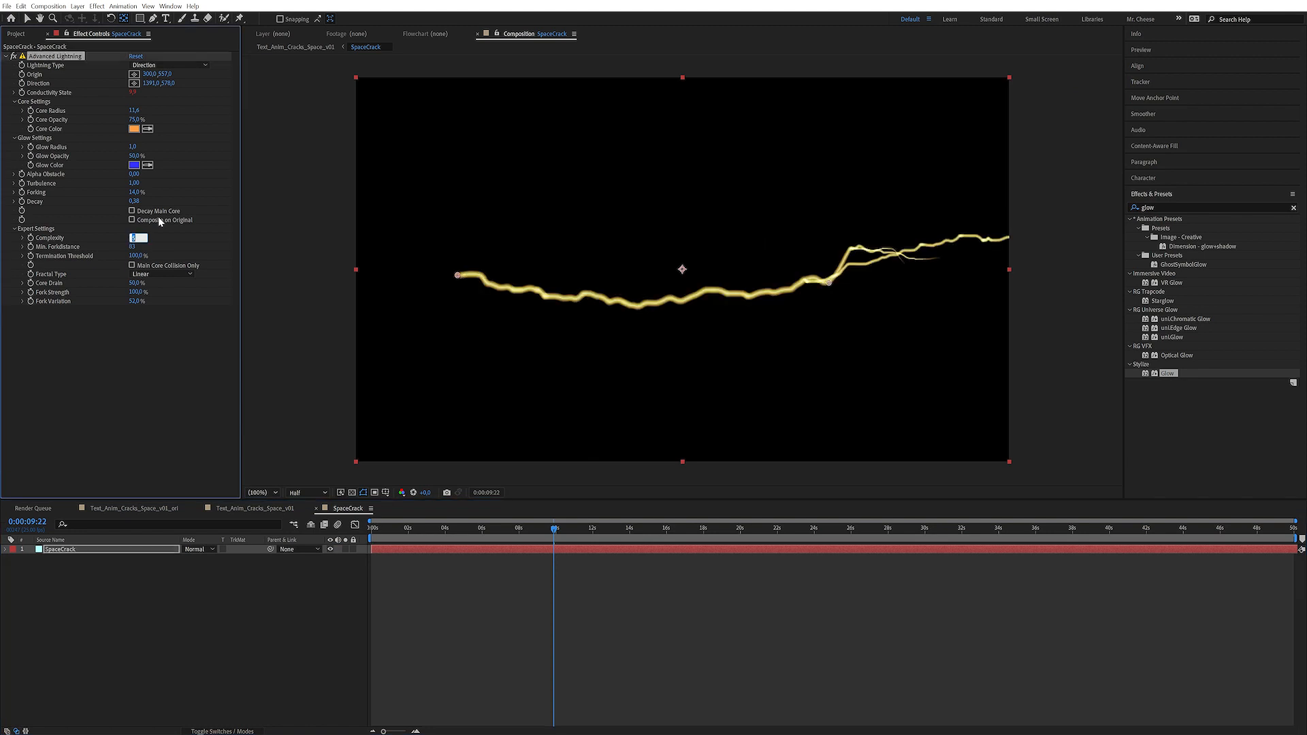
{"action": "left_click", "coordinate": [261, 509]}
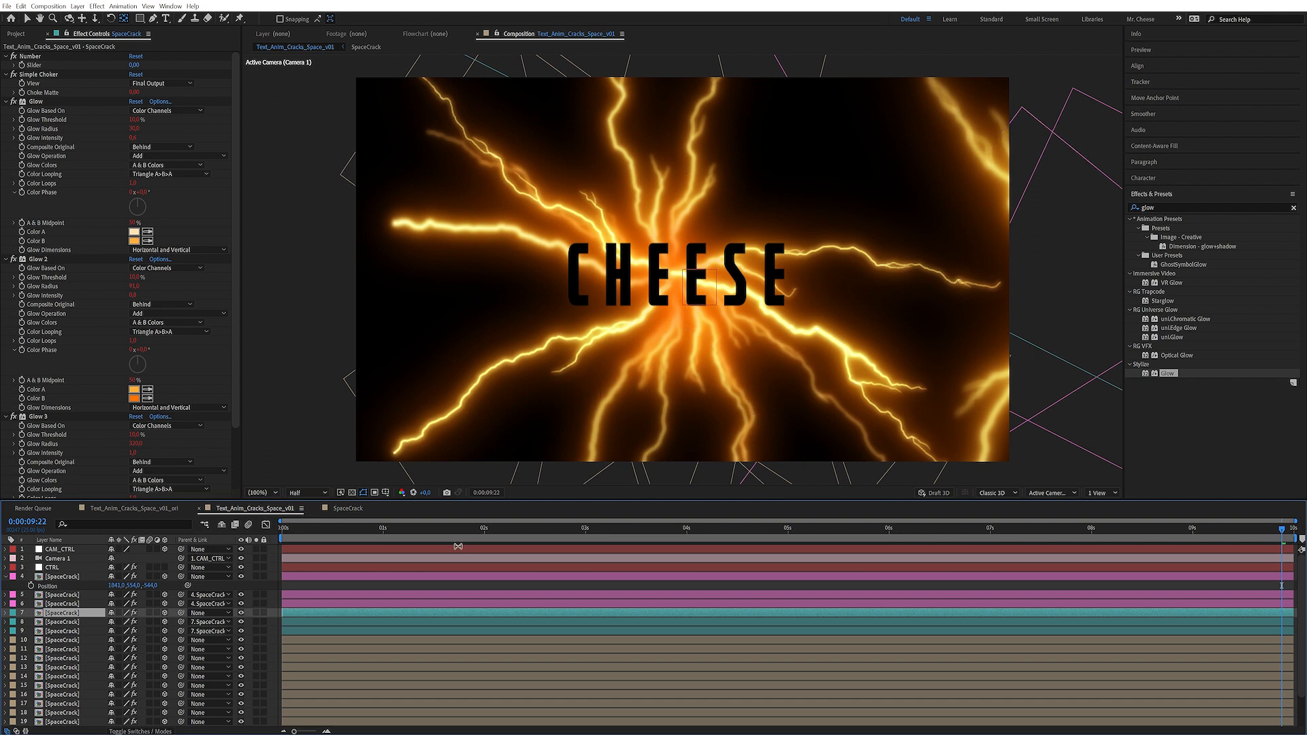
{"action": "left_click_drag", "start_coordinate": [459, 530], "coordinate": [549, 531]}
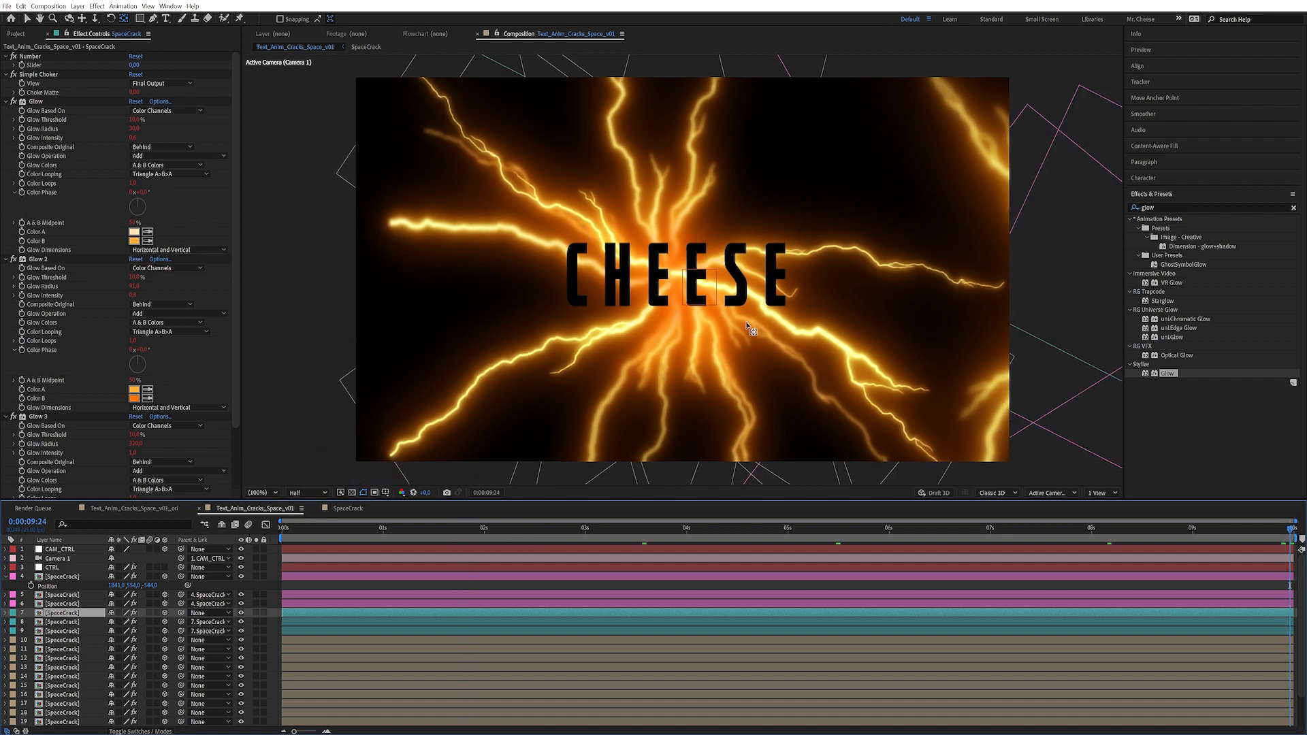
Pre-compose the CHEESE text layer as TEXT with all attributes moved, opening the new composition.
{"action": "scroll", "coordinate": [68, 667], "scroll_direction": "down", "scroll_amount": 2}
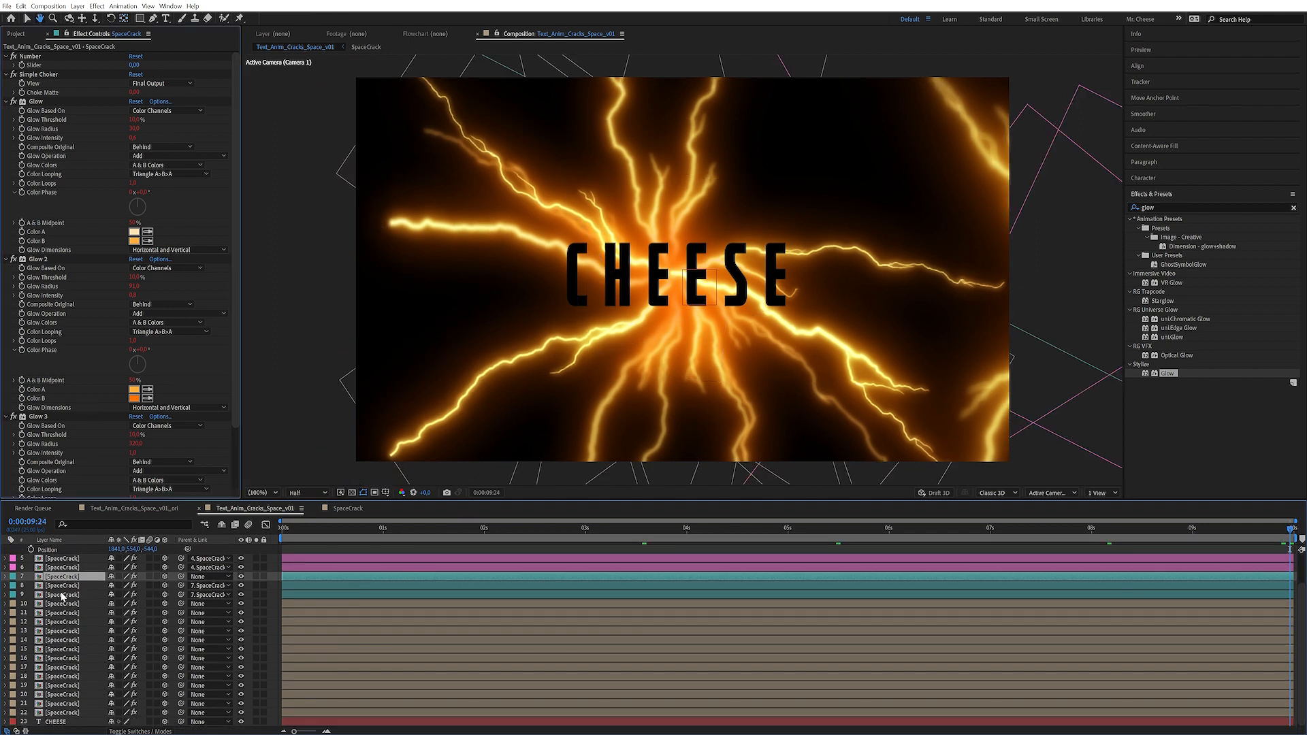
{"action": "left_click", "coordinate": [58, 721]}
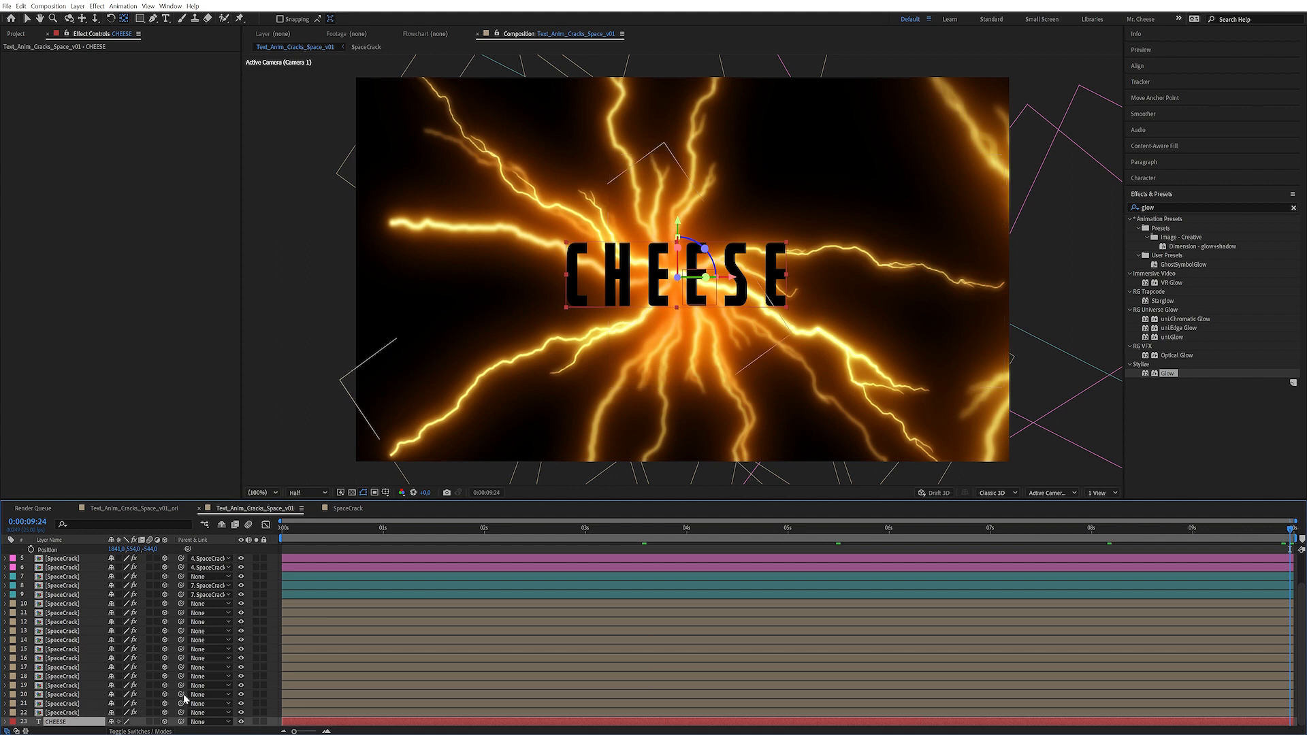
{"action": "key", "text": "ctrl+shift+c"}
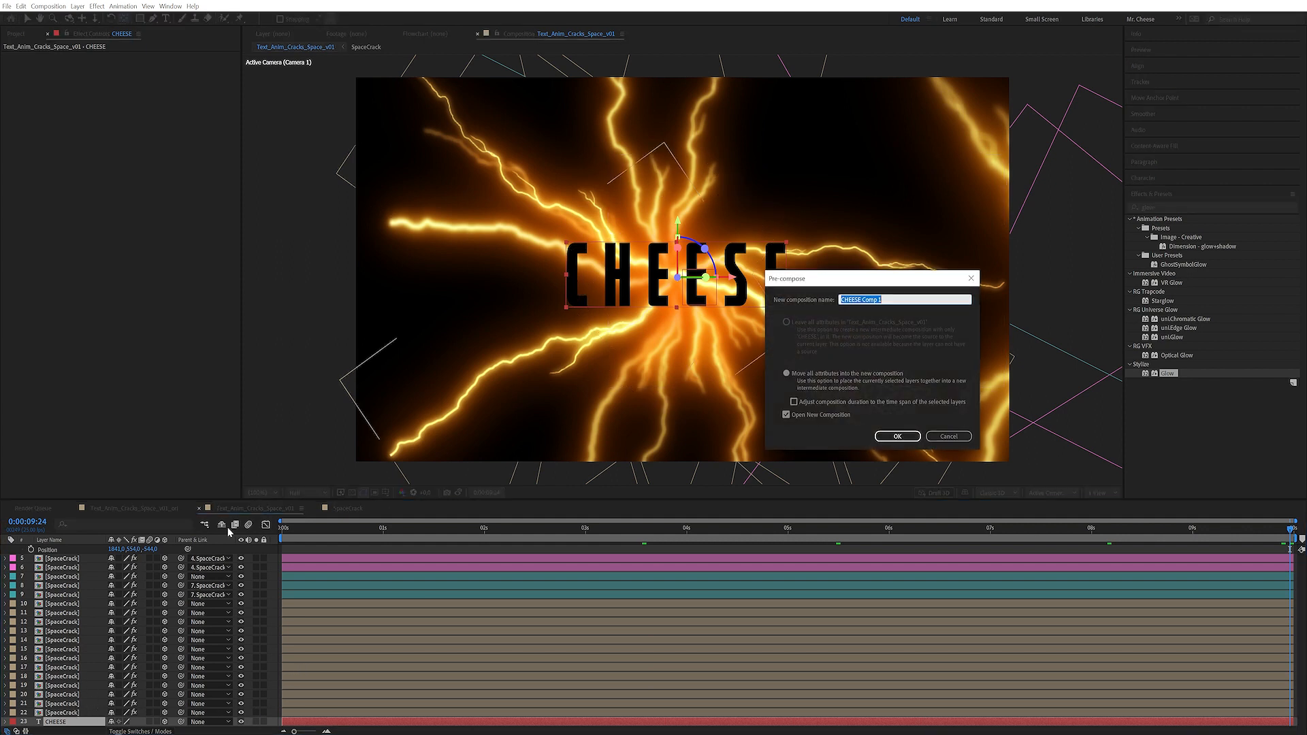
{"action": "type", "text": "TEXT"}
{"action": "key", "text": "Return"}
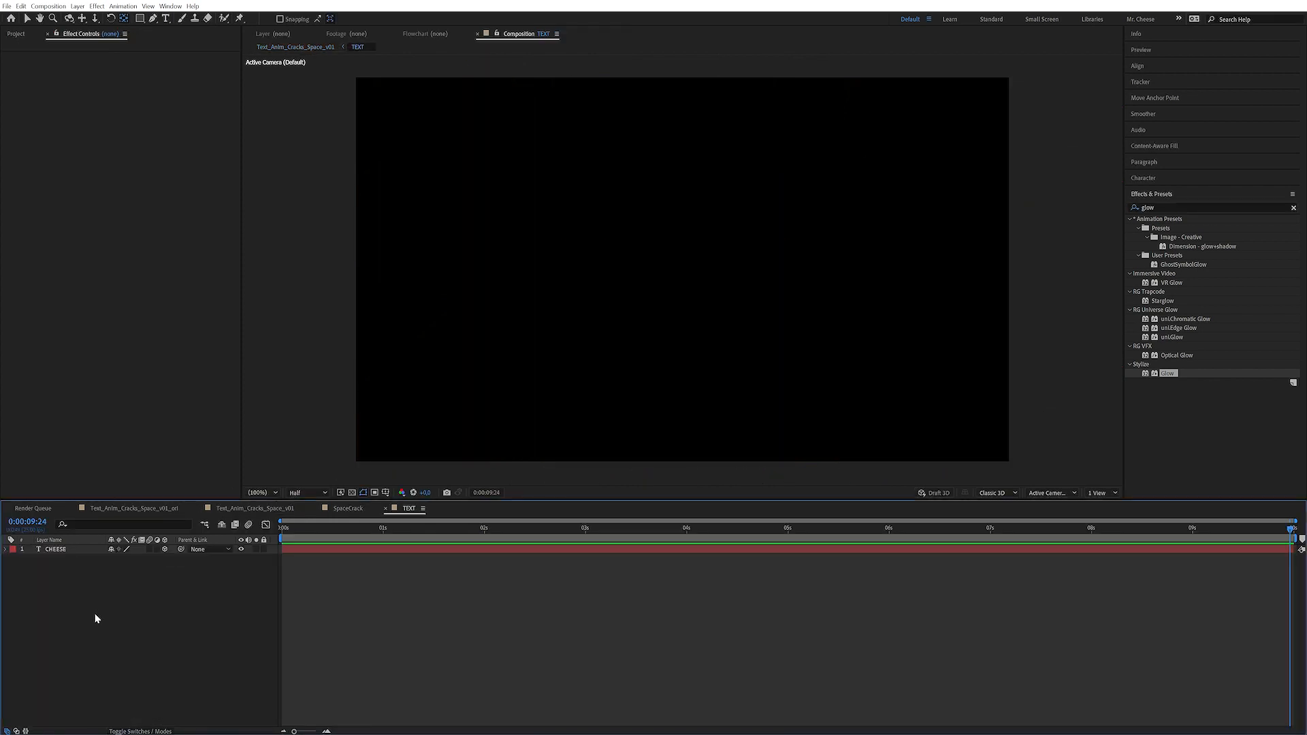
Duplicate the CHEESE text layer in the TEXT composition and apply Fractal Noise to the lower layer.
{"action": "left_click", "coordinate": [384, 529]}
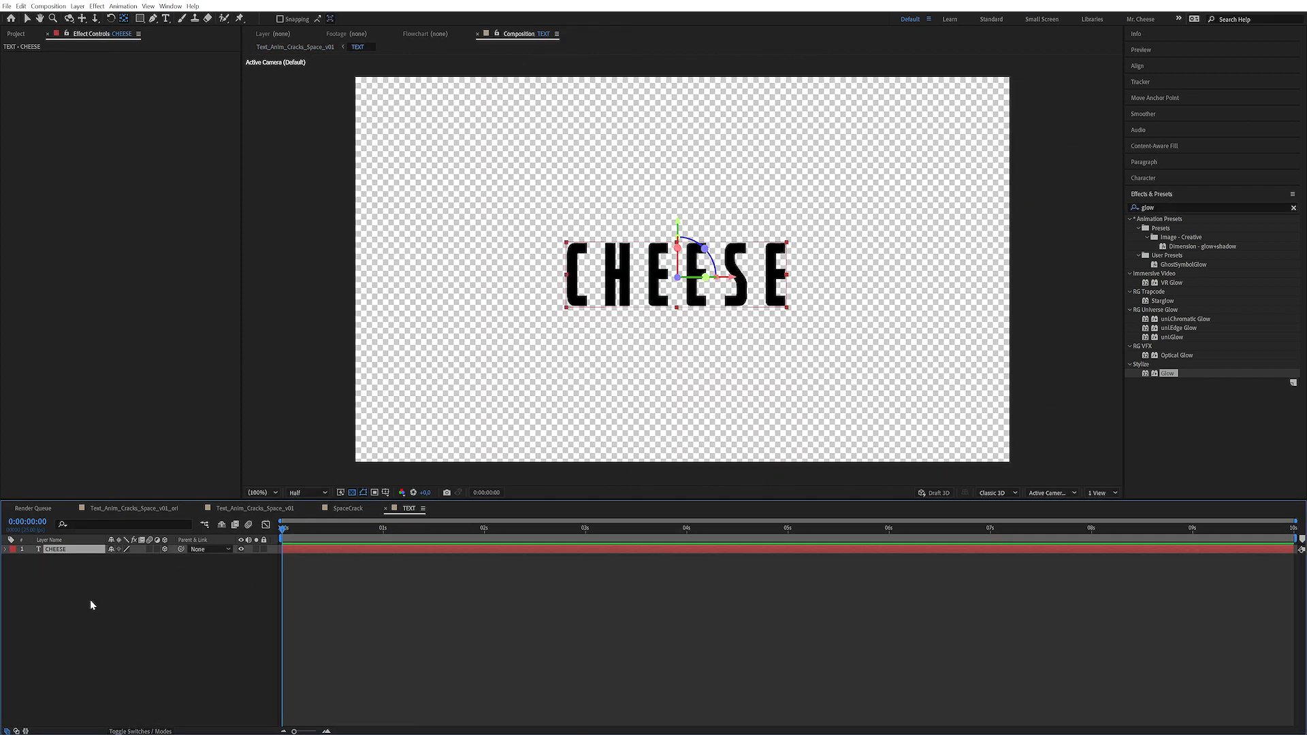
{"action": "key", "text": "ctrl+d"}
{"action": "left_click", "coordinate": [71, 560]}
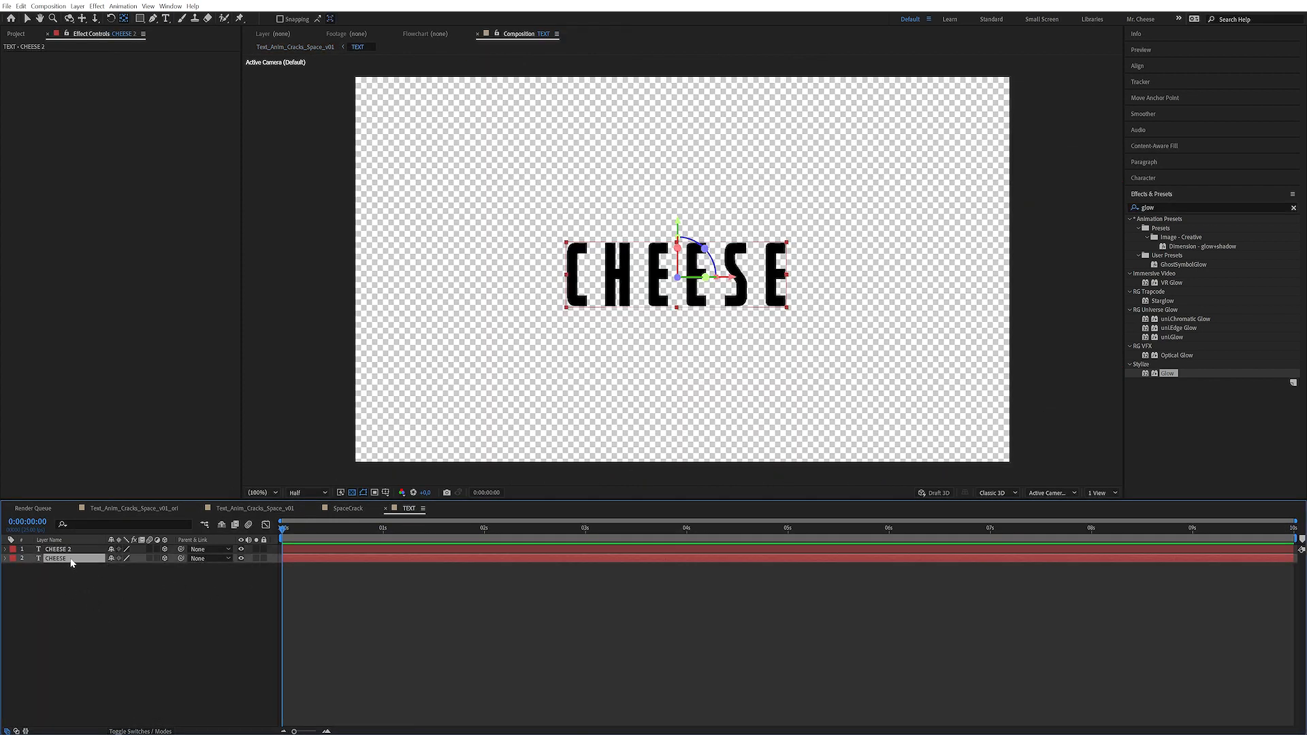
{"action": "left_click", "coordinate": [1202, 202]}
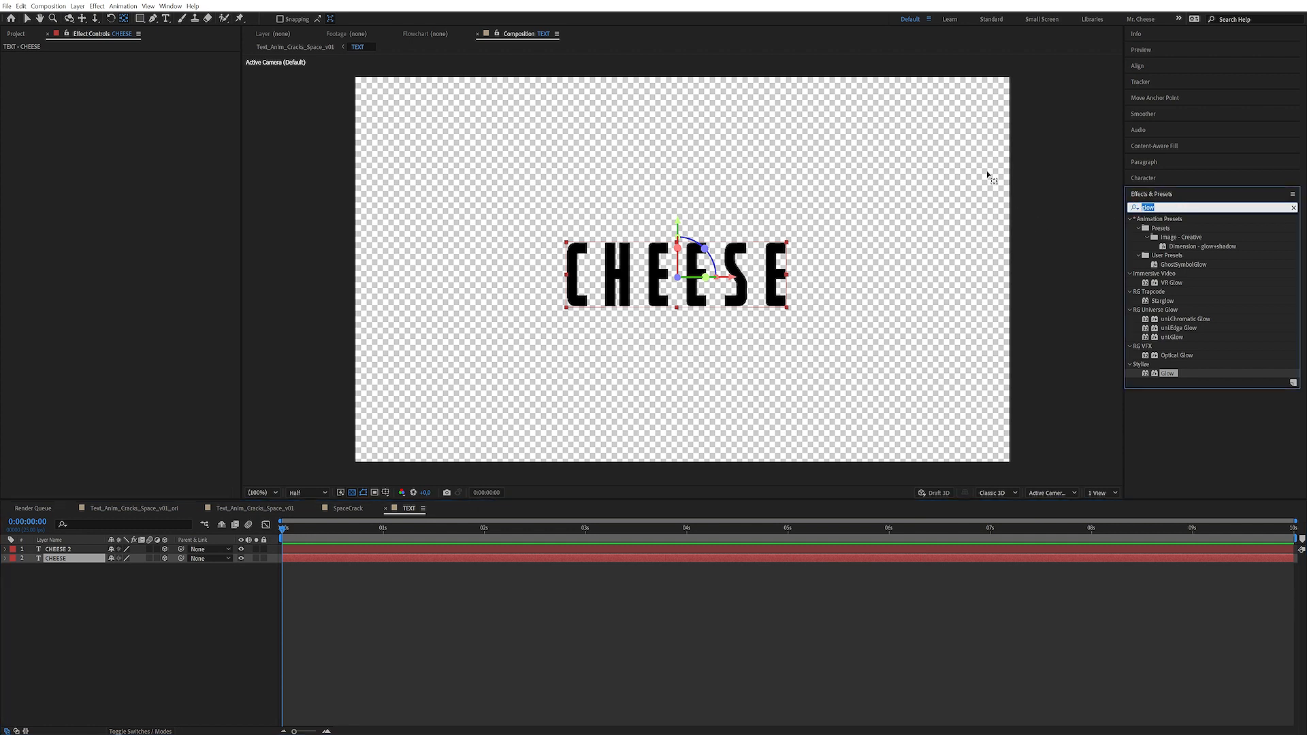
{"action": "type", "text": "frac"}
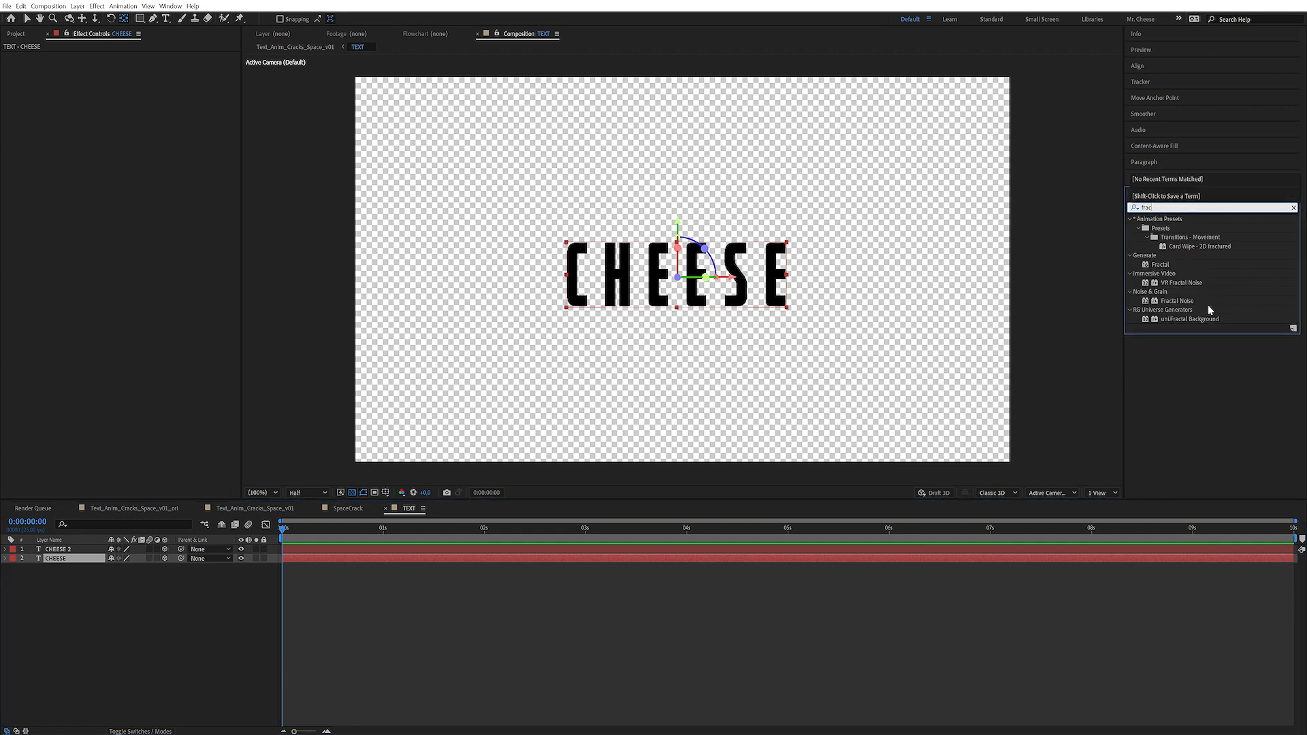
{"action": "double_click", "coordinate": [1177, 302]}
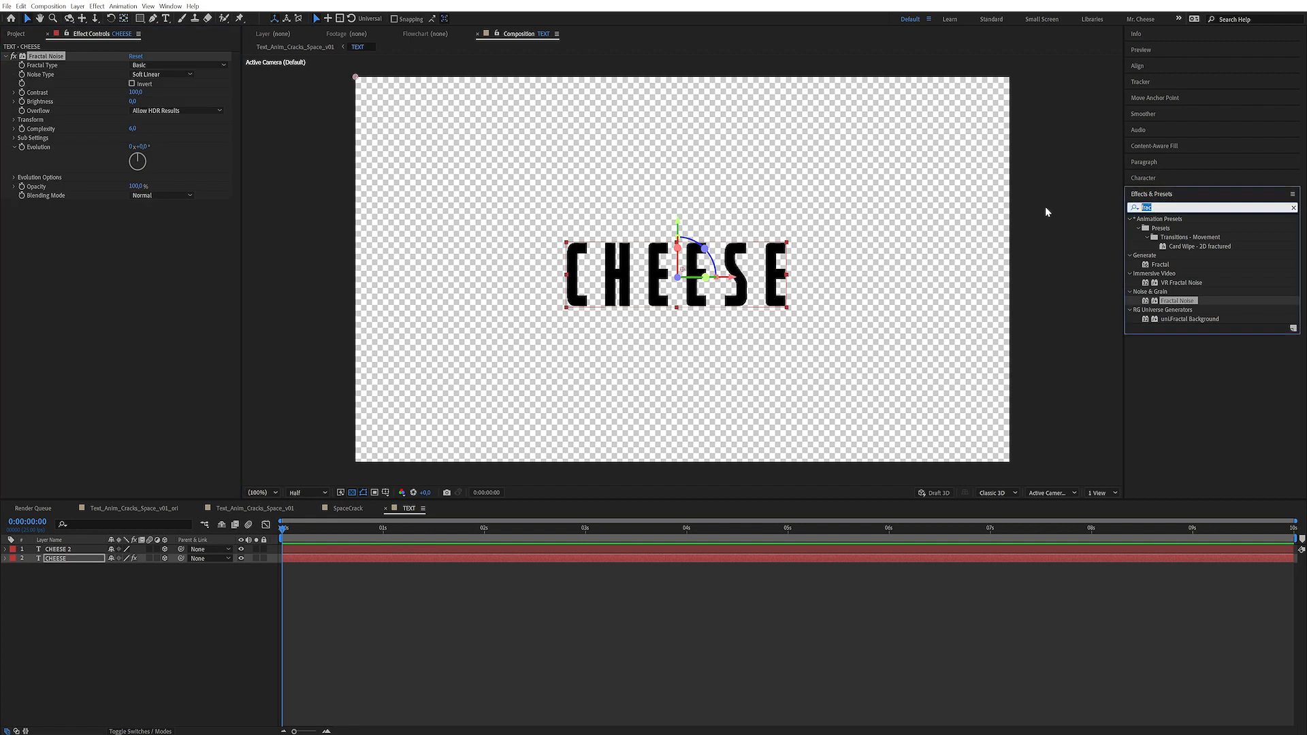
Add Simple Choker to the lower CHEESE layer and order it above Fractal Noise.
{"action": "type", "text": "sim"}
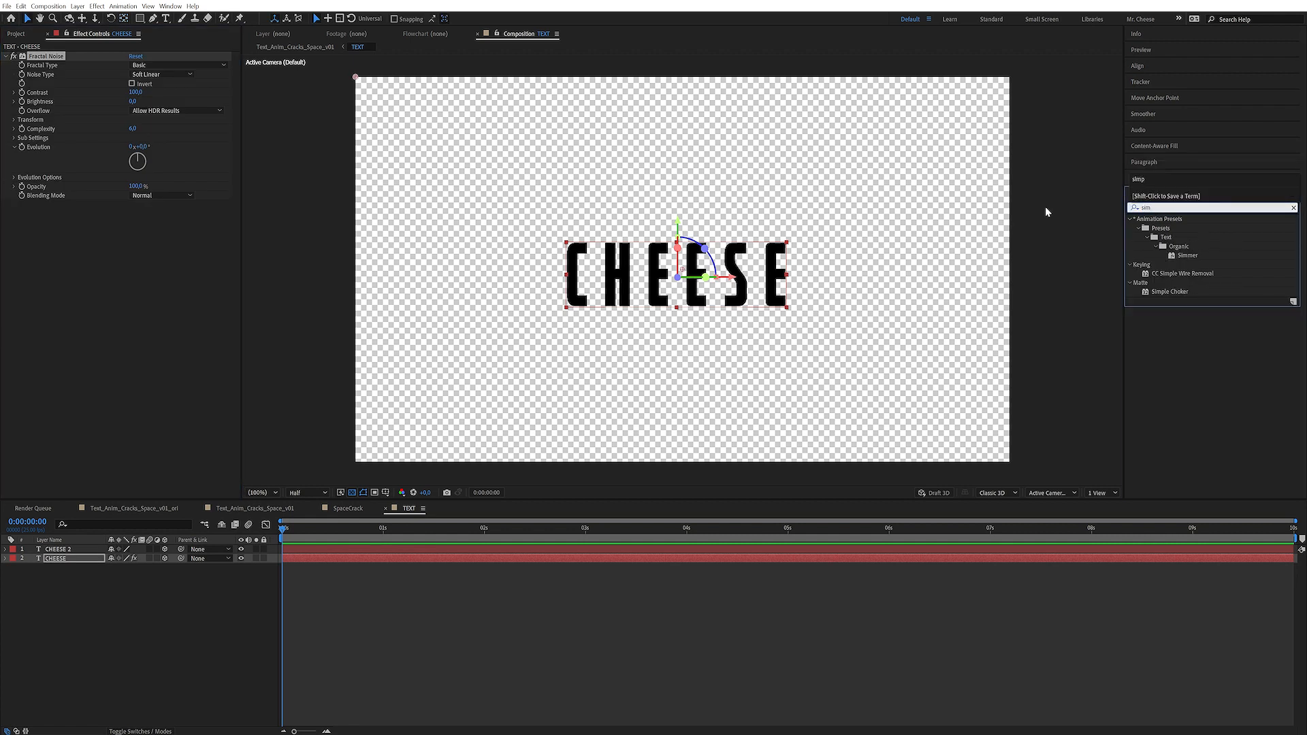
{"action": "double_click", "coordinate": [1171, 291]}
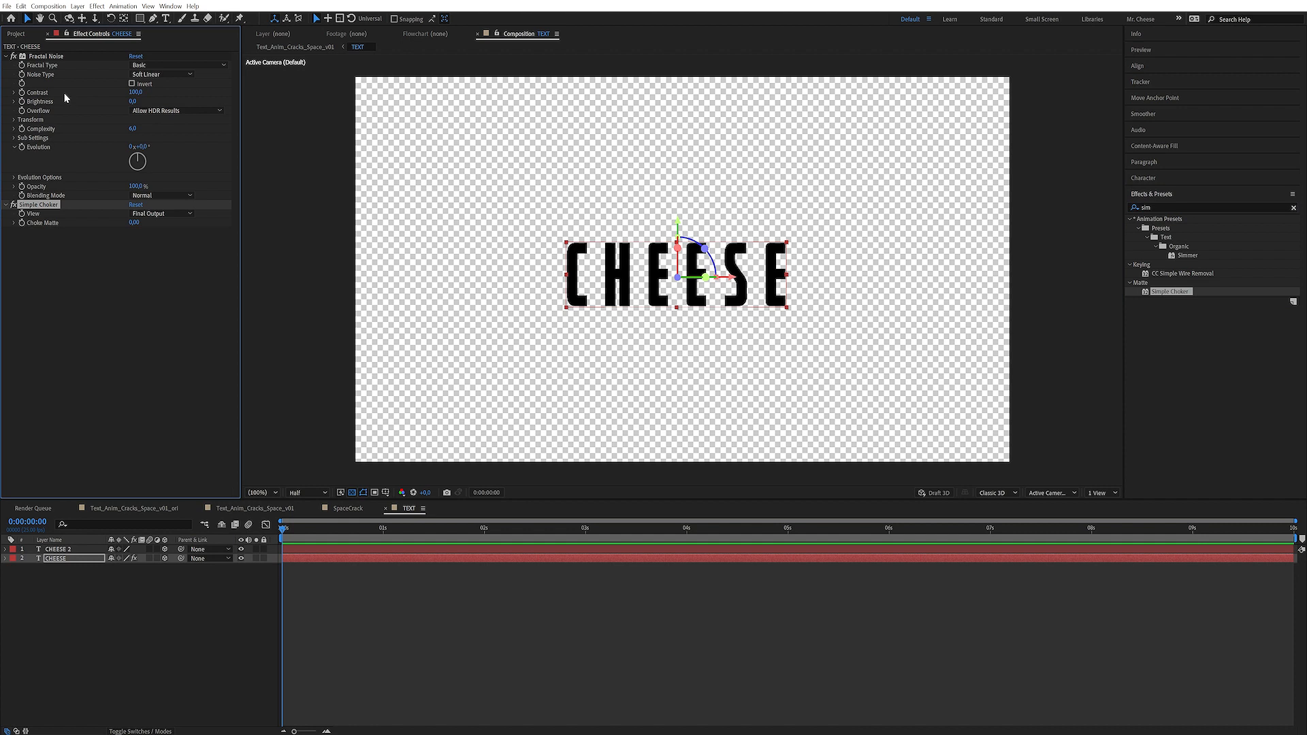
{"action": "left_click_drag", "start_coordinate": [45, 57], "coordinate": [68, 227]}
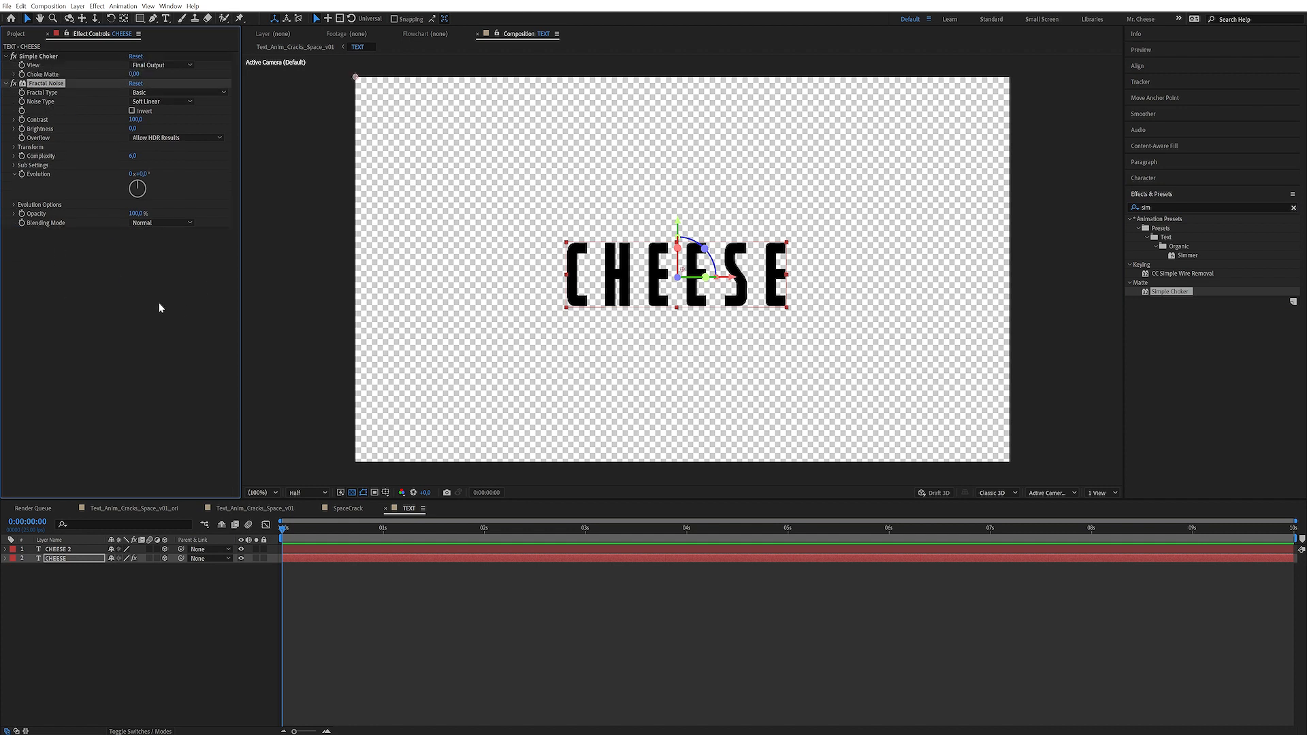
{"action": "left_click", "coordinate": [106, 350]}
{"action": "left_click", "coordinate": [82, 603]}
{"action": "left_click", "coordinate": [81, 559]}
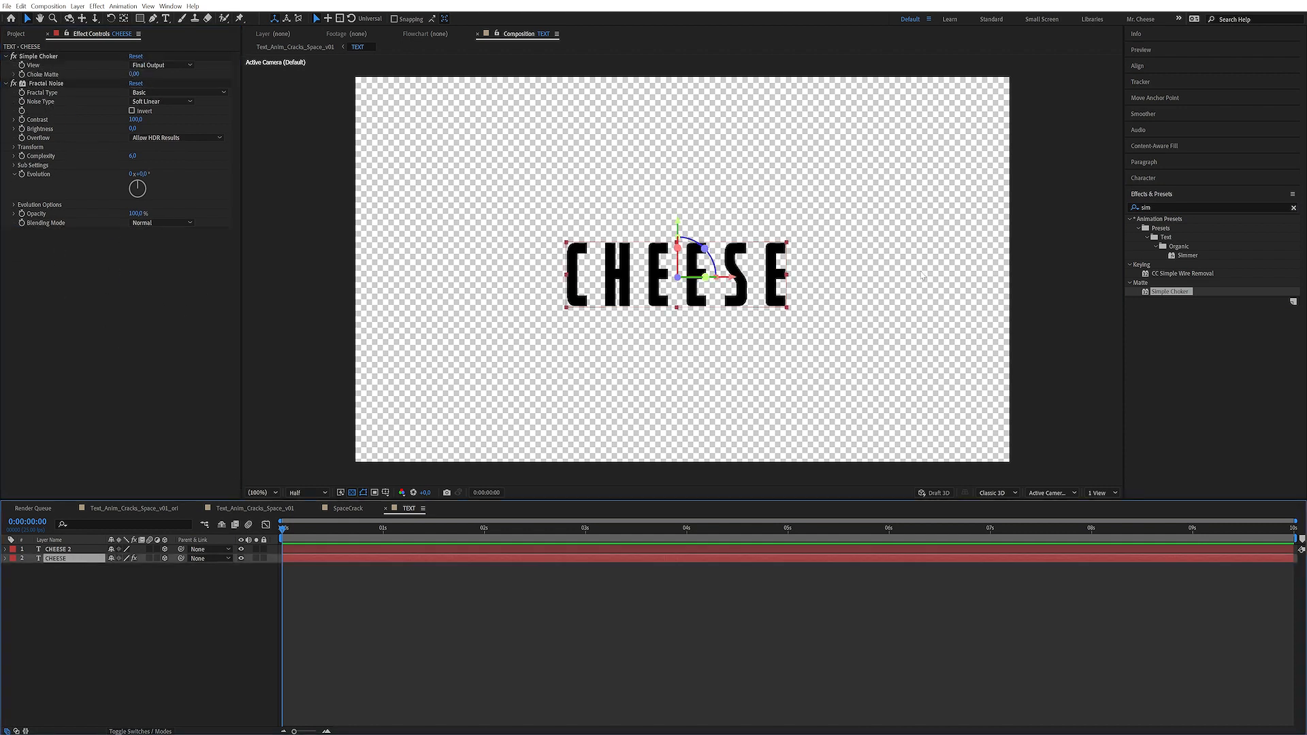
Add UnMult and Roughen Edges to the lower CHEESE layer and turn off the composition's transparency grid.
{"action": "left_click", "coordinate": [1147, 207]}
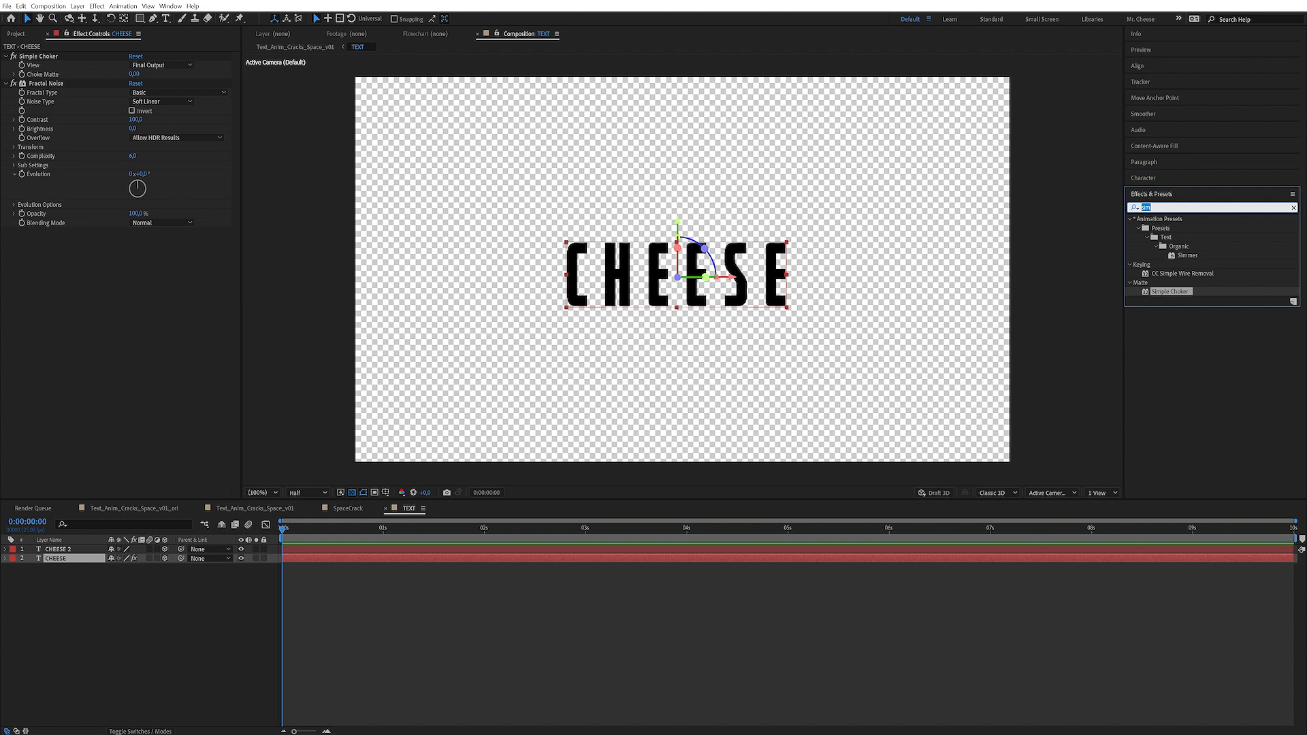
{"action": "type", "text": "unm"}
{"action": "double_click", "coordinate": [1157, 284]}
{"action": "left_click", "coordinate": [1160, 208]}
{"action": "type", "text": "rough"}
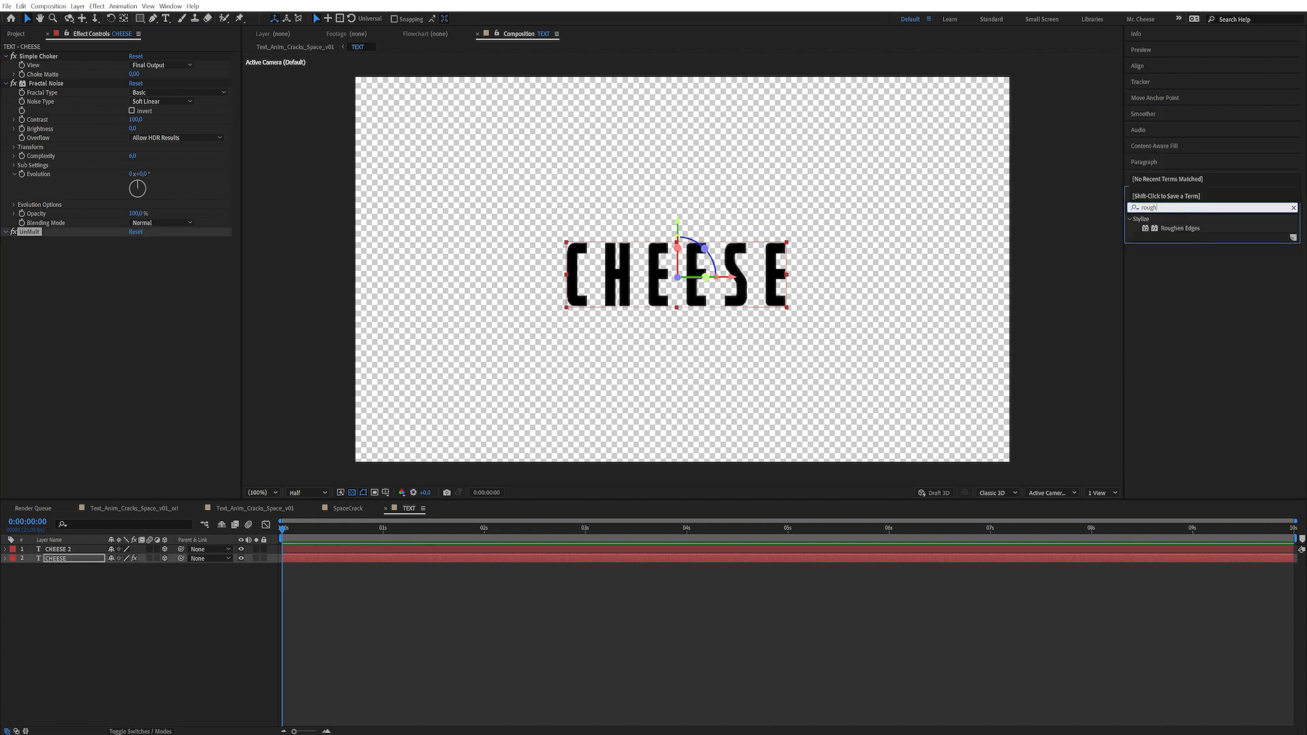
{"action": "double_click", "coordinate": [1180, 229]}
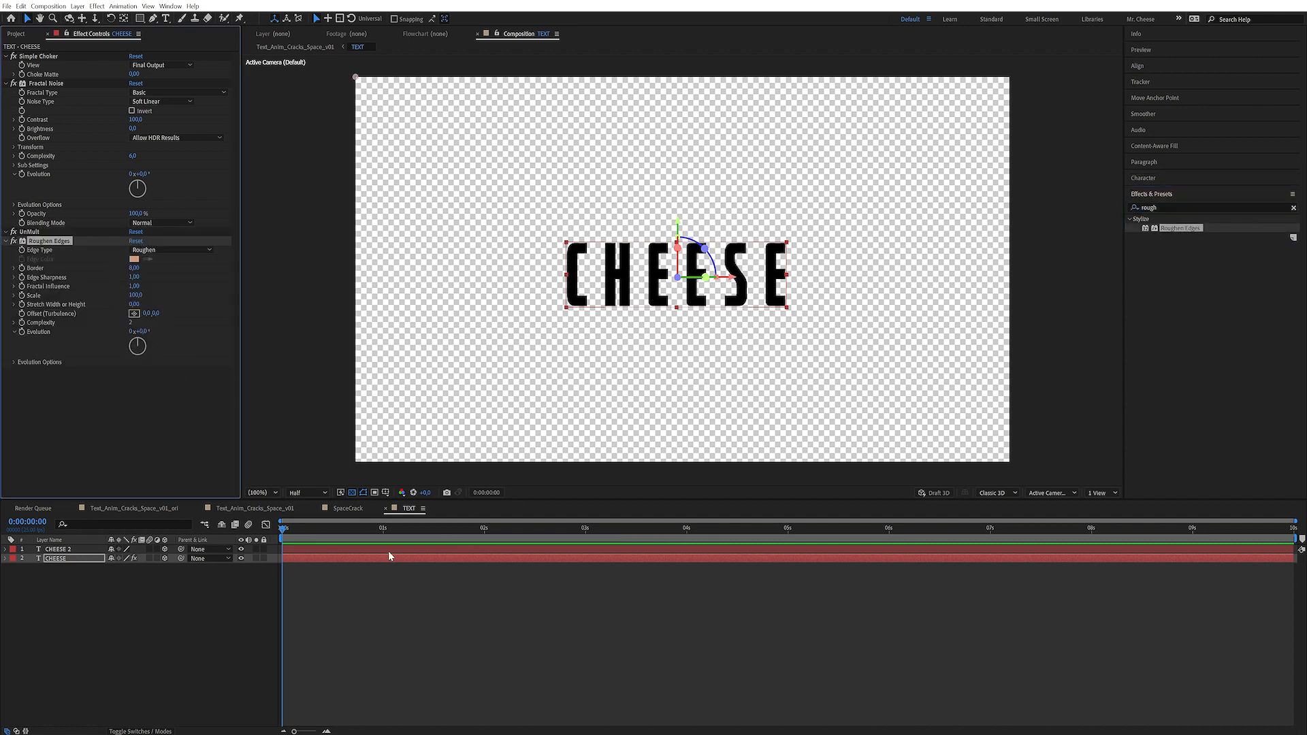
{"action": "left_click", "coordinate": [352, 493]}
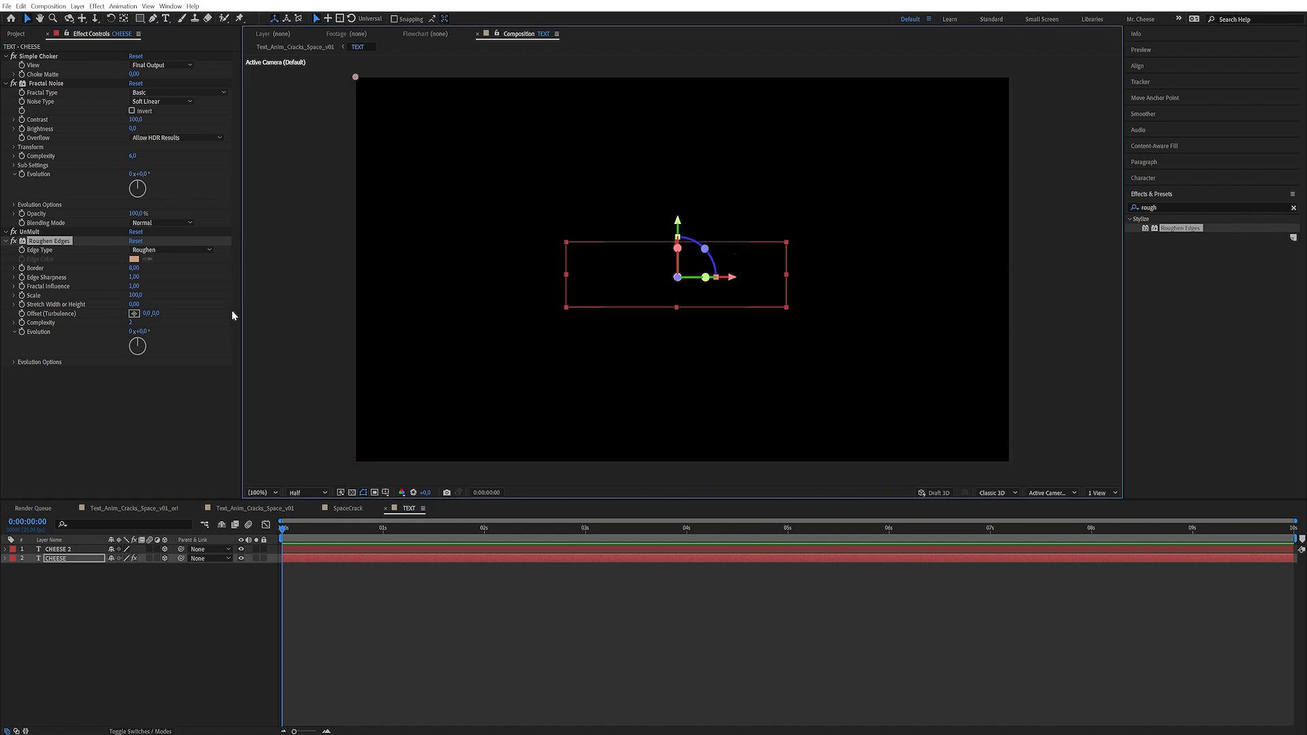
Raise the Fractal Noise Contrast to 1345, adjust its Brightness, and set Simple Choker's Choke Matte to about -17.6.
{"action": "left_click_drag", "start_coordinate": [135, 120], "coordinate": [416, 96]}
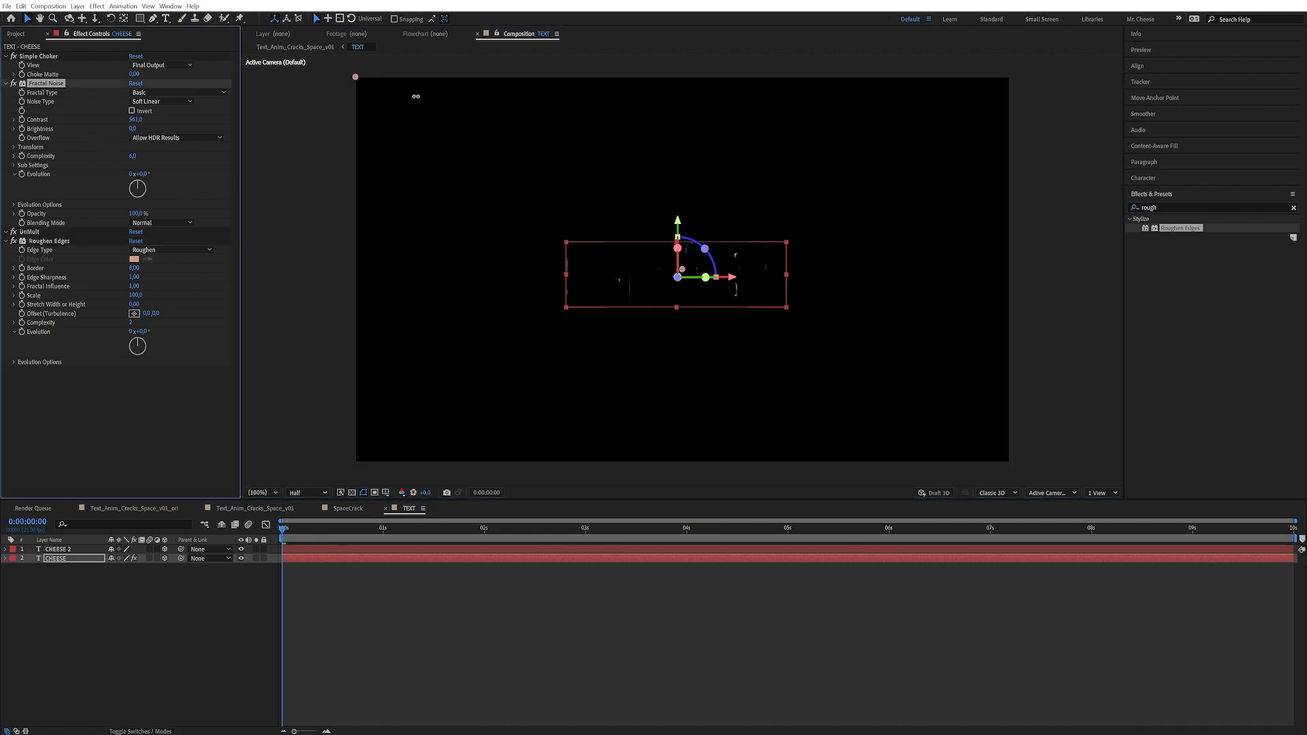
{"action": "left_click_drag", "start_coordinate": [132, 128], "coordinate": [150, 129]}
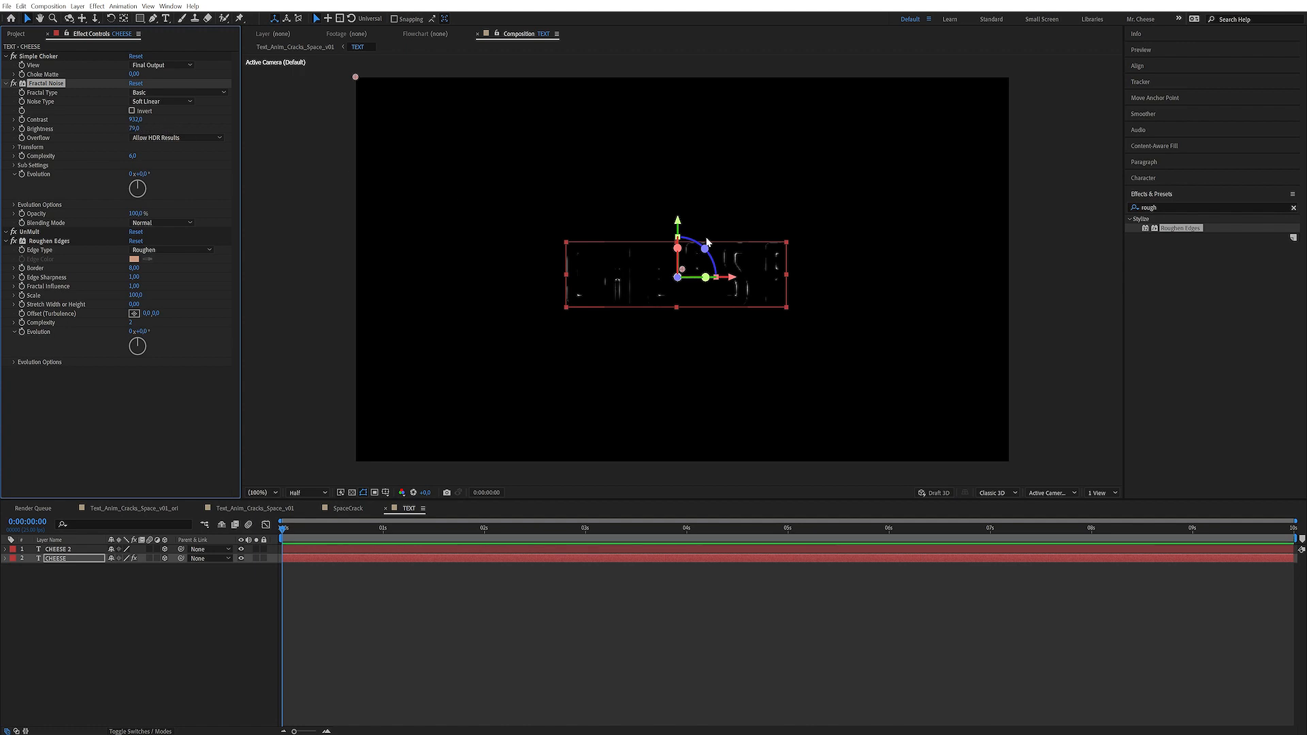
{"action": "left_click_drag", "start_coordinate": [133, 74], "coordinate": [52, 80]}
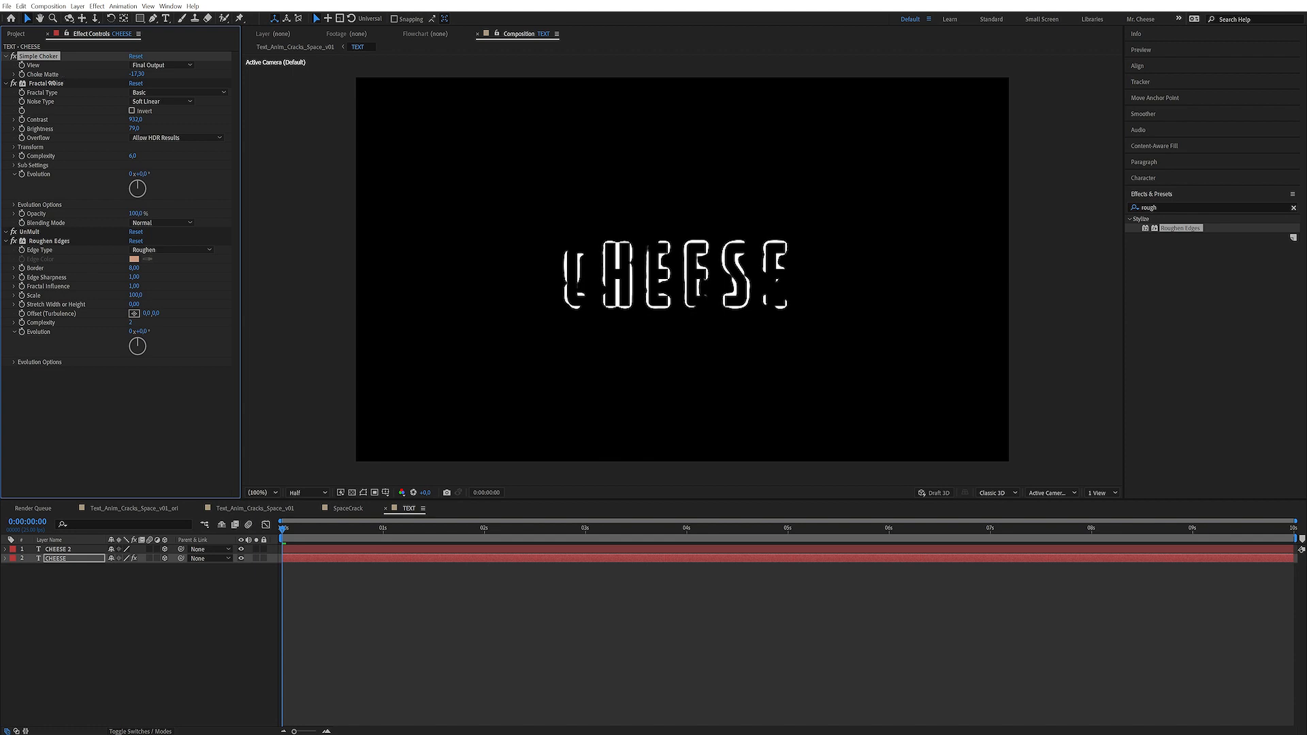
{"action": "left_click_drag", "start_coordinate": [132, 122], "coordinate": [278, 89]}
{"action": "left_click_drag", "start_coordinate": [133, 129], "coordinate": [46, 175]}
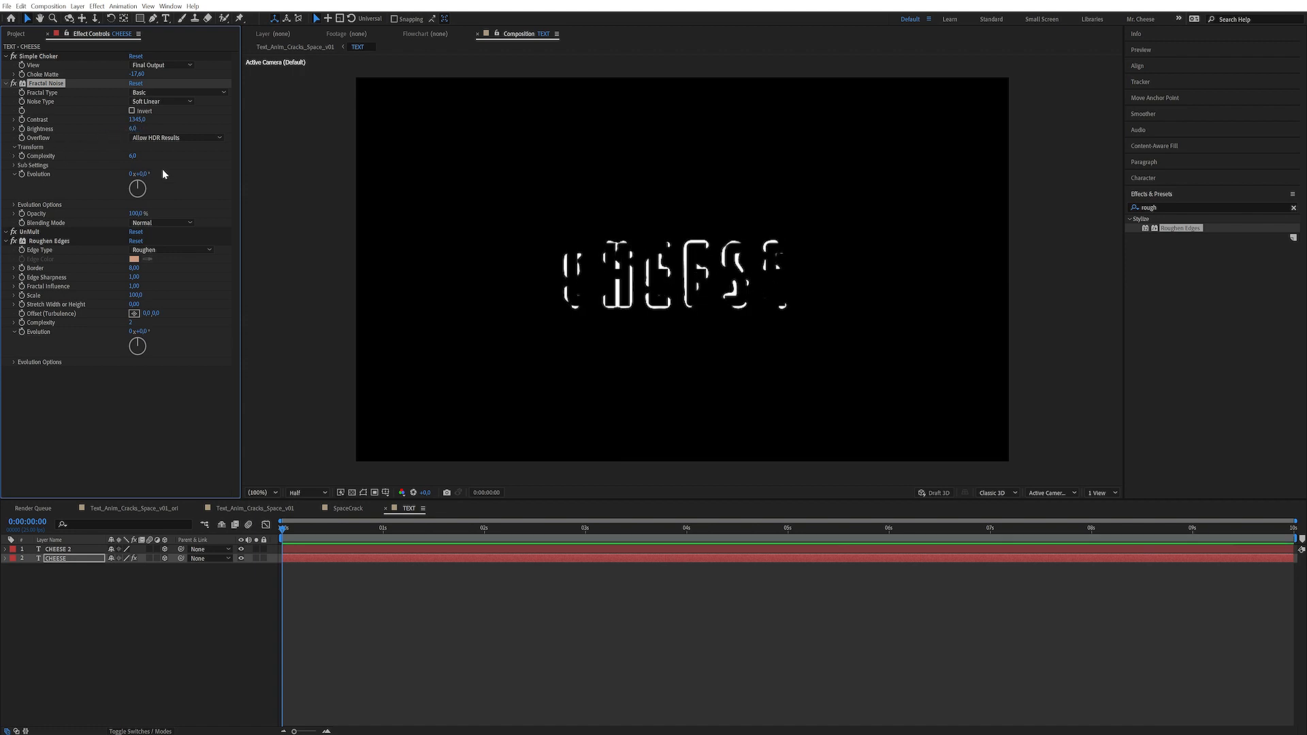
Set the Fractal Noise transform Scale to 300 and raise its Brightness to 142.
{"action": "left_click", "coordinate": [14, 147]}
{"action": "left_click", "coordinate": [137, 174]}
{"action": "type", "text": "30"}
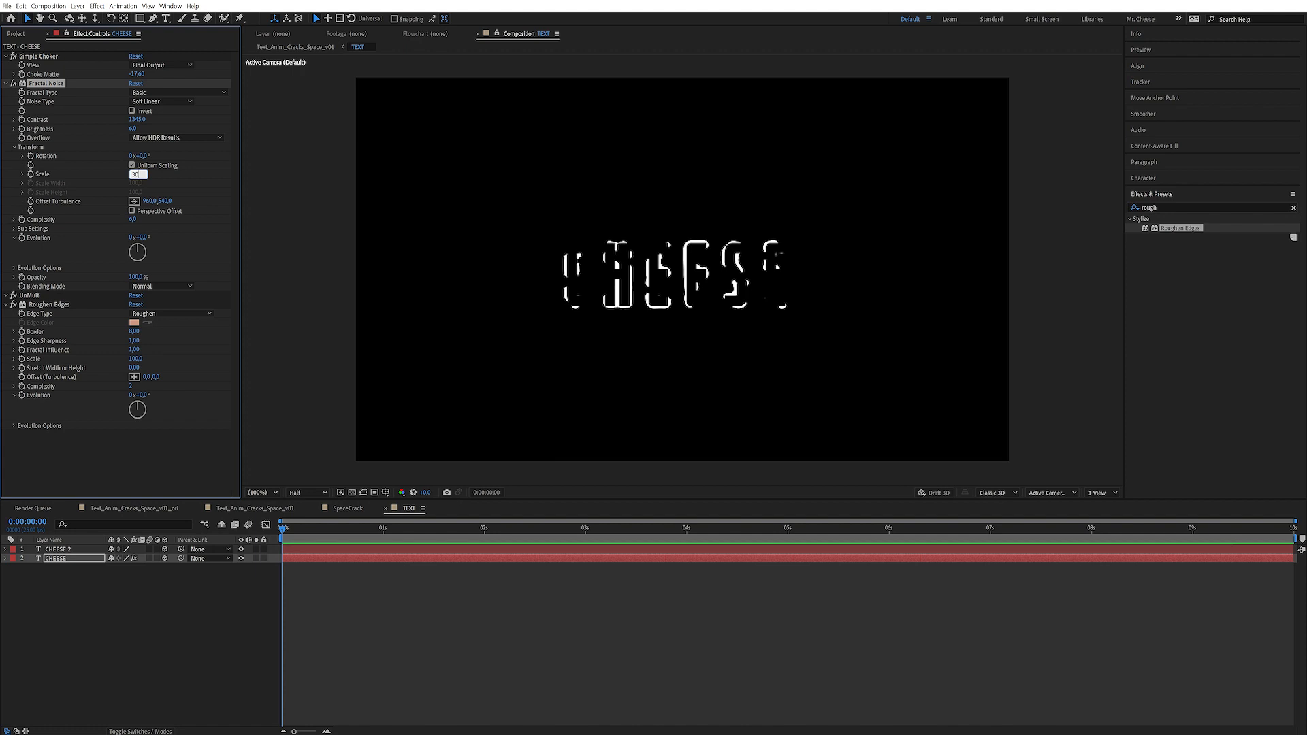
{"action": "type", "text": "0"}
{"action": "key", "text": "Return"}
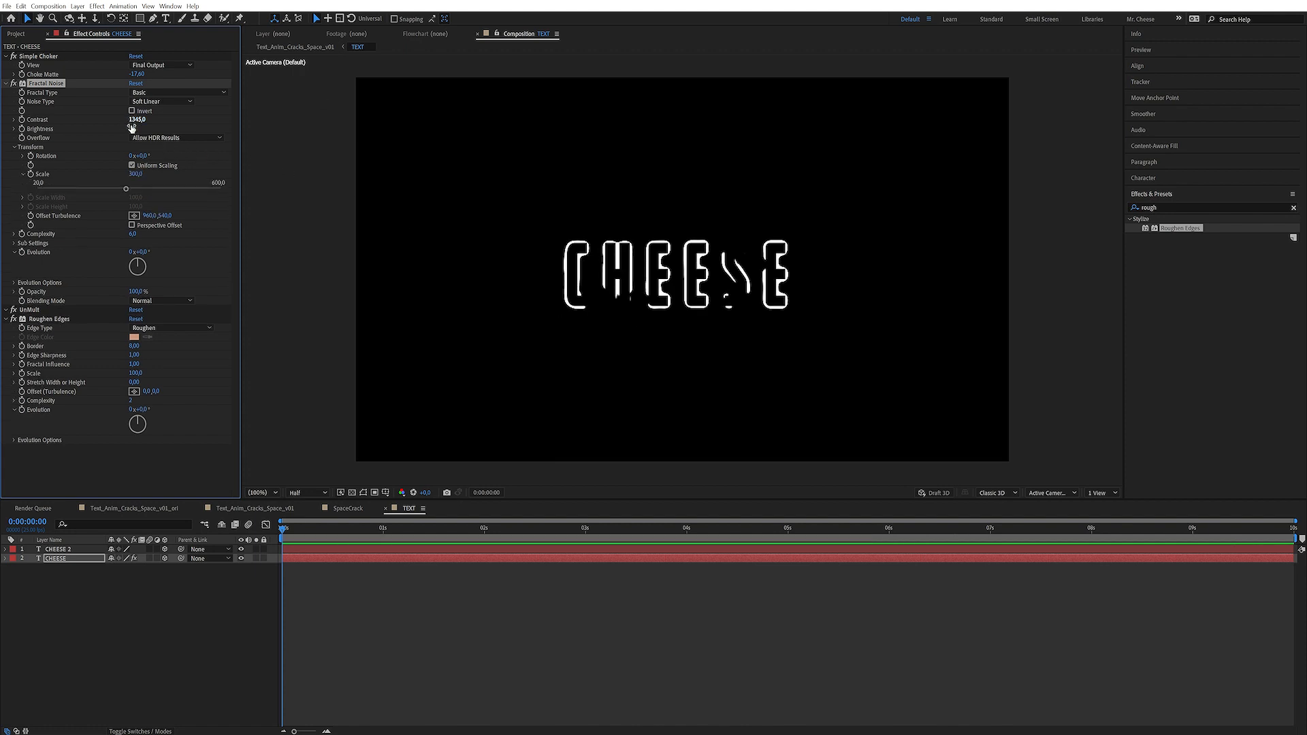
{"action": "left_click_drag", "start_coordinate": [117, 130], "coordinate": [614, 268]}
{"action": "mouse_move", "coordinate": [135, 129]}
{"action": "left_mouse_down"}
{"action": "mouse_move", "coordinate": [102, 119]}
{"action": "mouse_move", "coordinate": [124, 110]}
{"action": "left_mouse_up"}
Set Roughen Edges to the Spiky edge type with Border 15.1 and Edge Sharpness about 4.3, and reduce its Scale.
{"action": "left_click", "coordinate": [168, 328]}
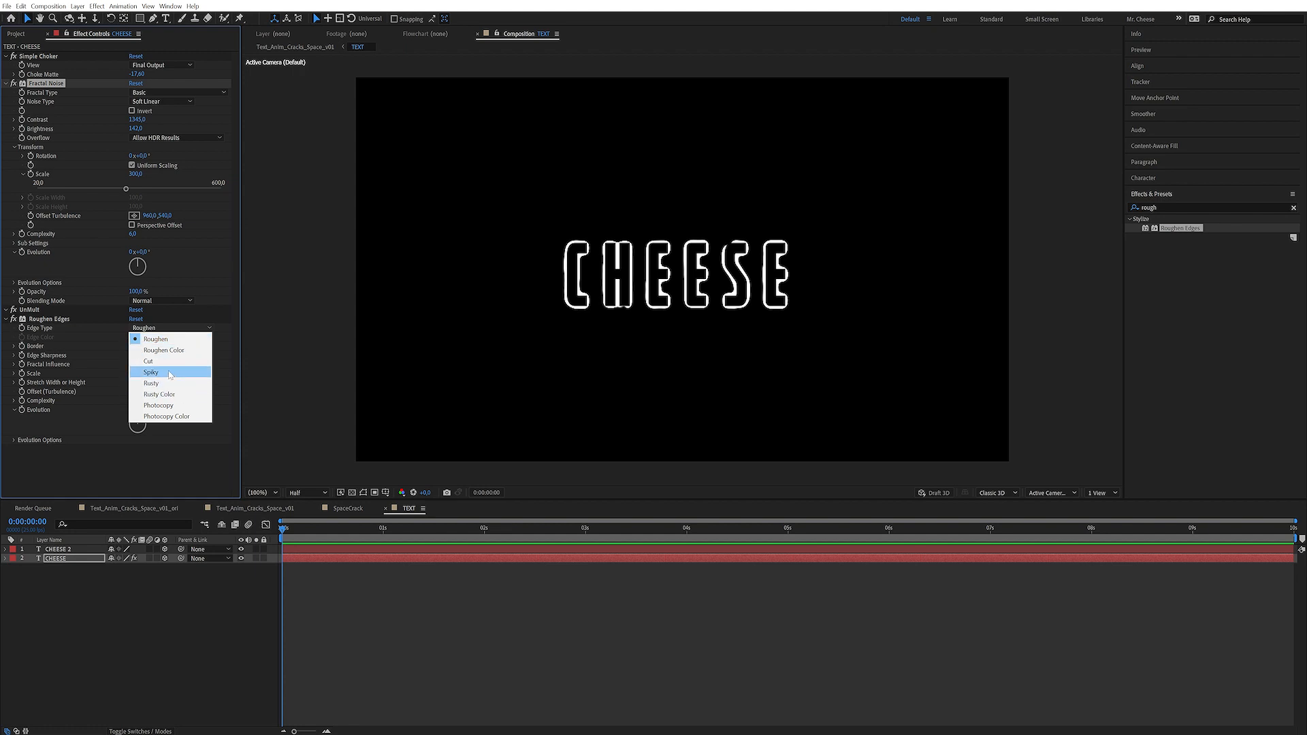
{"action": "left_click", "coordinate": [169, 372]}
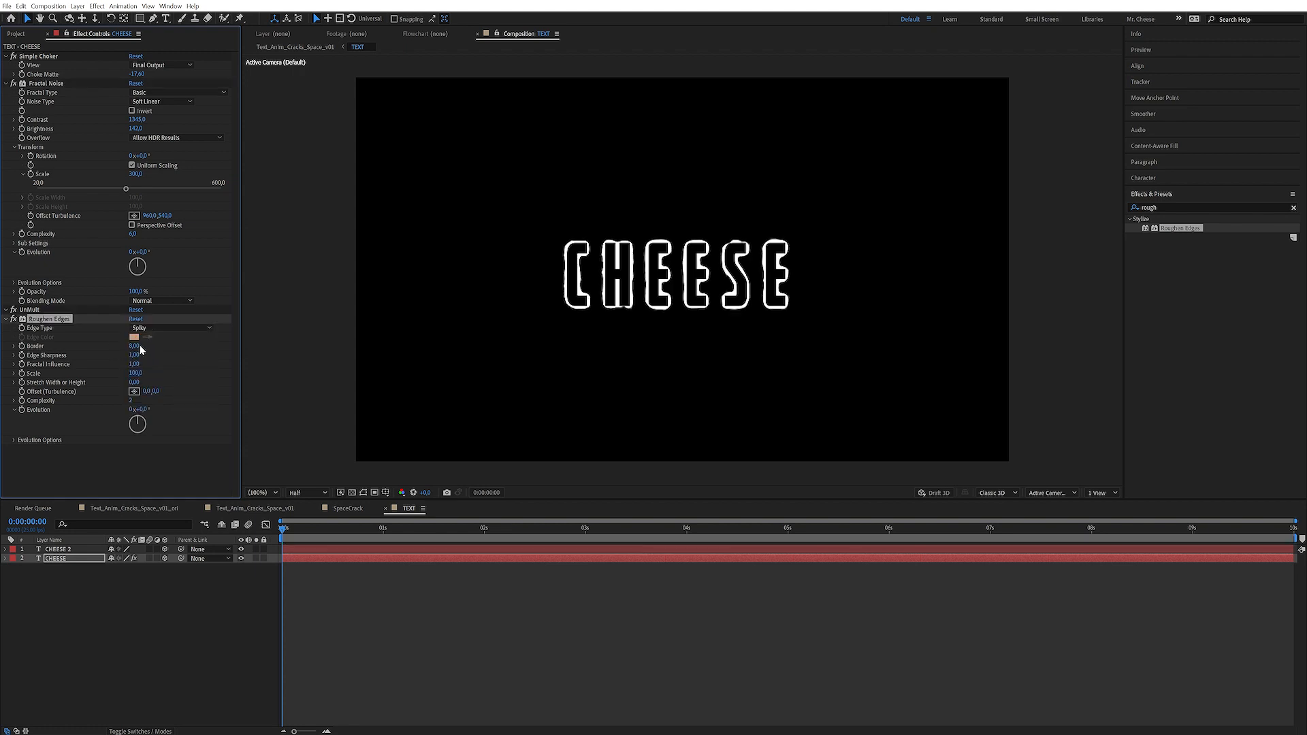
{"action": "left_click_drag", "start_coordinate": [170, 347], "coordinate": [253, 326]}
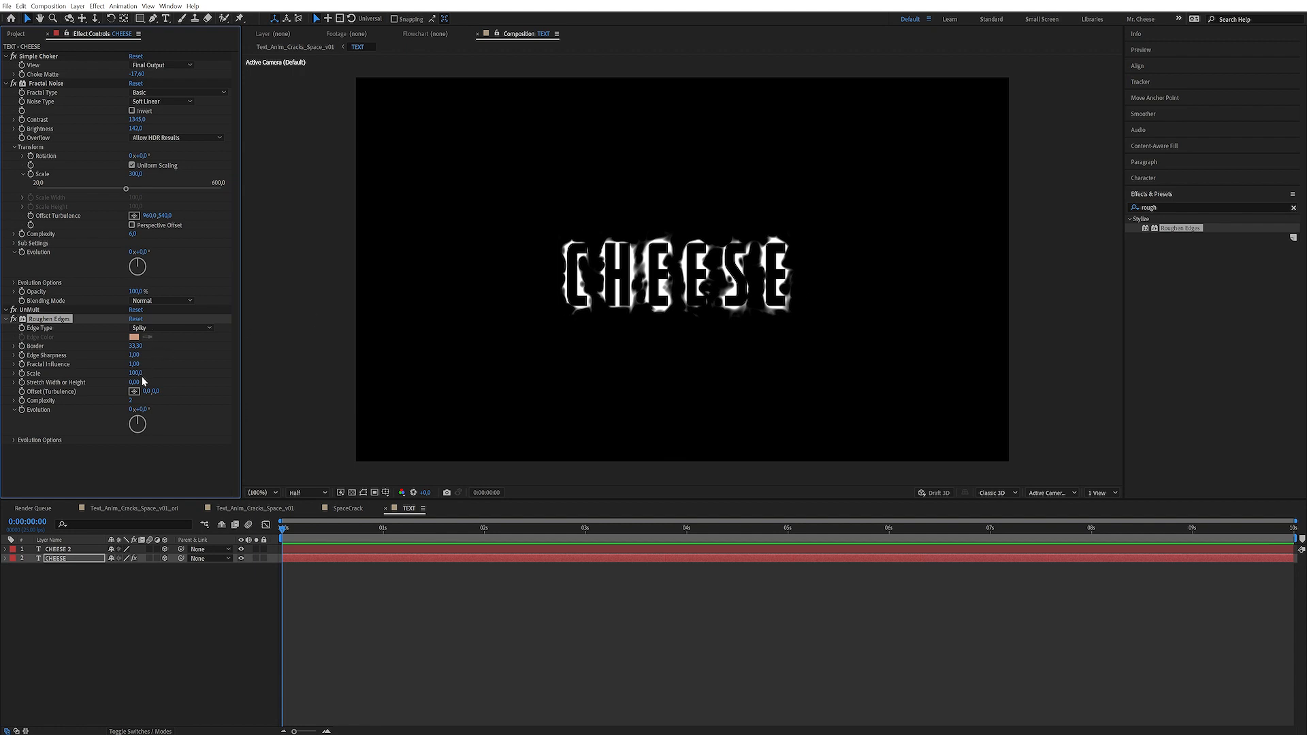
{"action": "left_click_drag", "start_coordinate": [118, 346], "coordinate": [141, 373]}
{"action": "left_click_drag", "start_coordinate": [141, 355], "coordinate": [481, 210]}
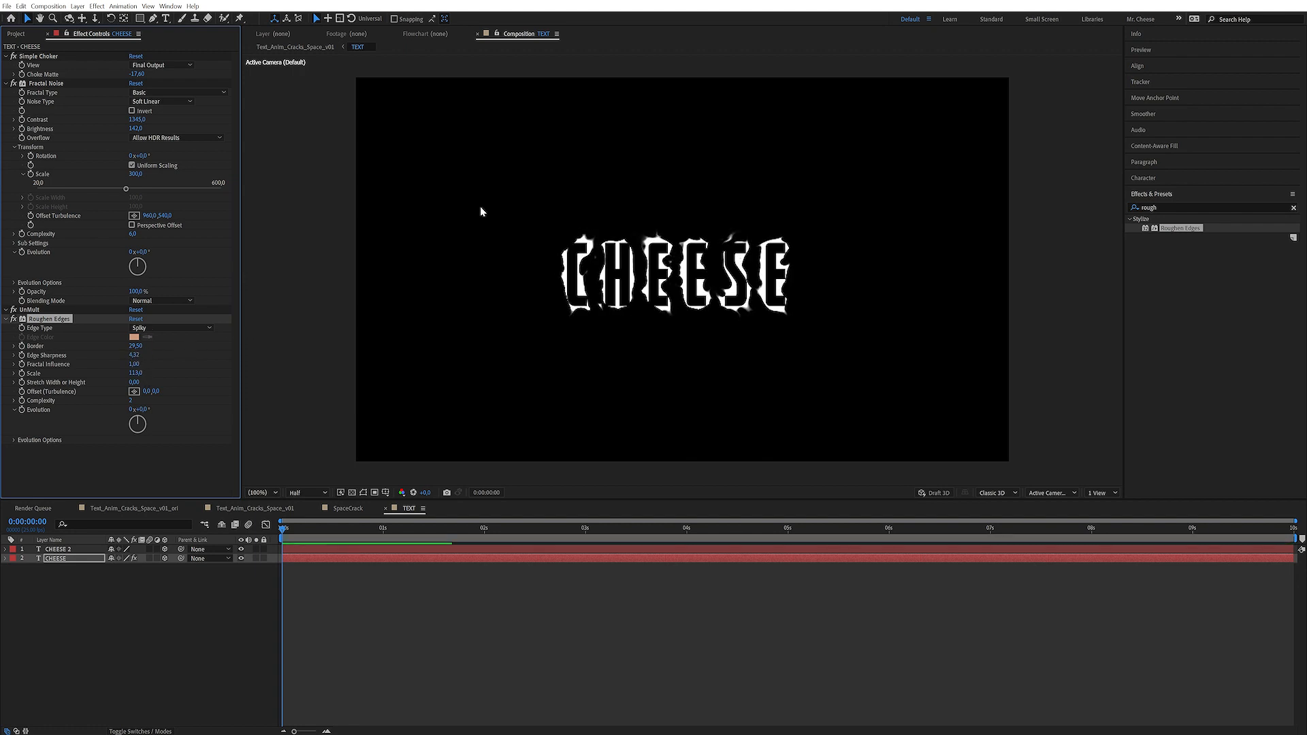
{"action": "left_click_drag", "start_coordinate": [135, 351], "coordinate": [60, 346]}
{"action": "left_click_drag", "start_coordinate": [134, 379], "coordinate": [124, 378]}
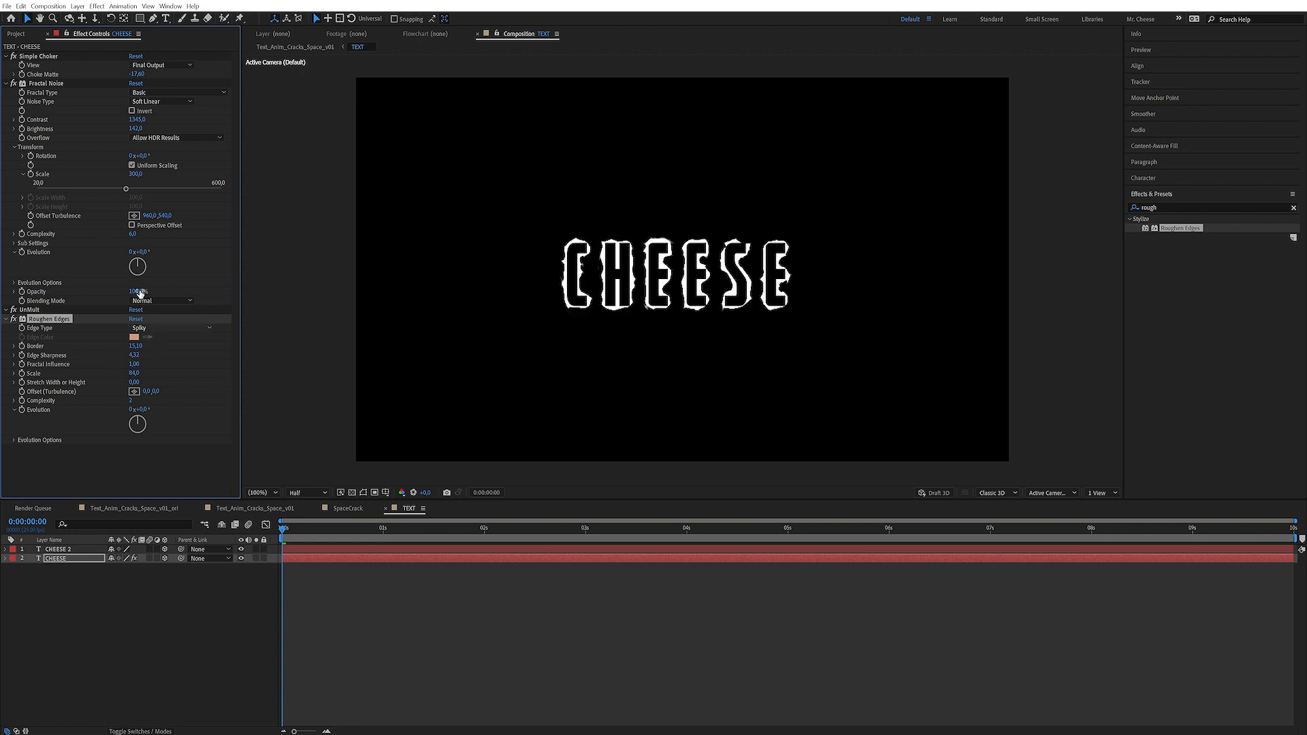
Set Choke Matte to about -13.1, keyframe the Fractal Noise Brightness at 8 seconds, and reveal the layer's keyframes.
{"action": "left_click_drag", "start_coordinate": [137, 72], "coordinate": [139, 72]}
{"action": "left_click_drag", "start_coordinate": [1072, 529], "coordinate": [1091, 548]}
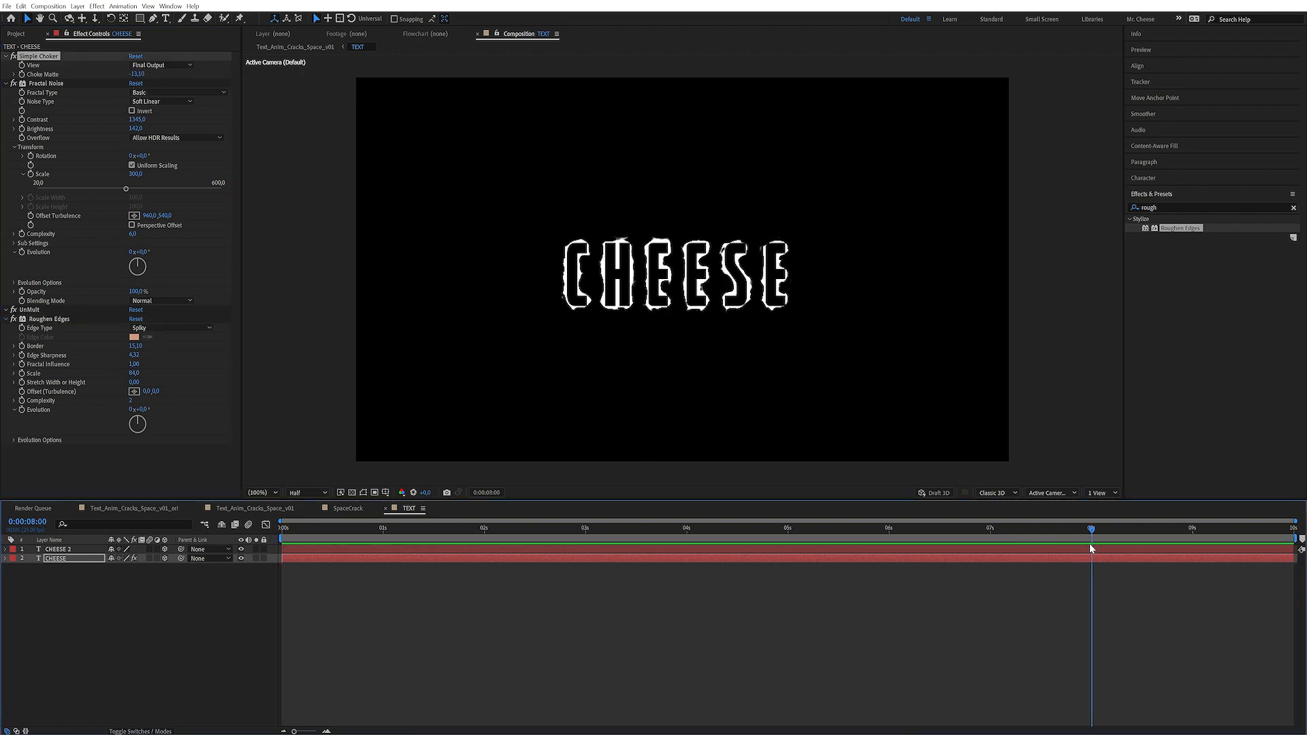
{"action": "left_click", "coordinate": [29, 131]}
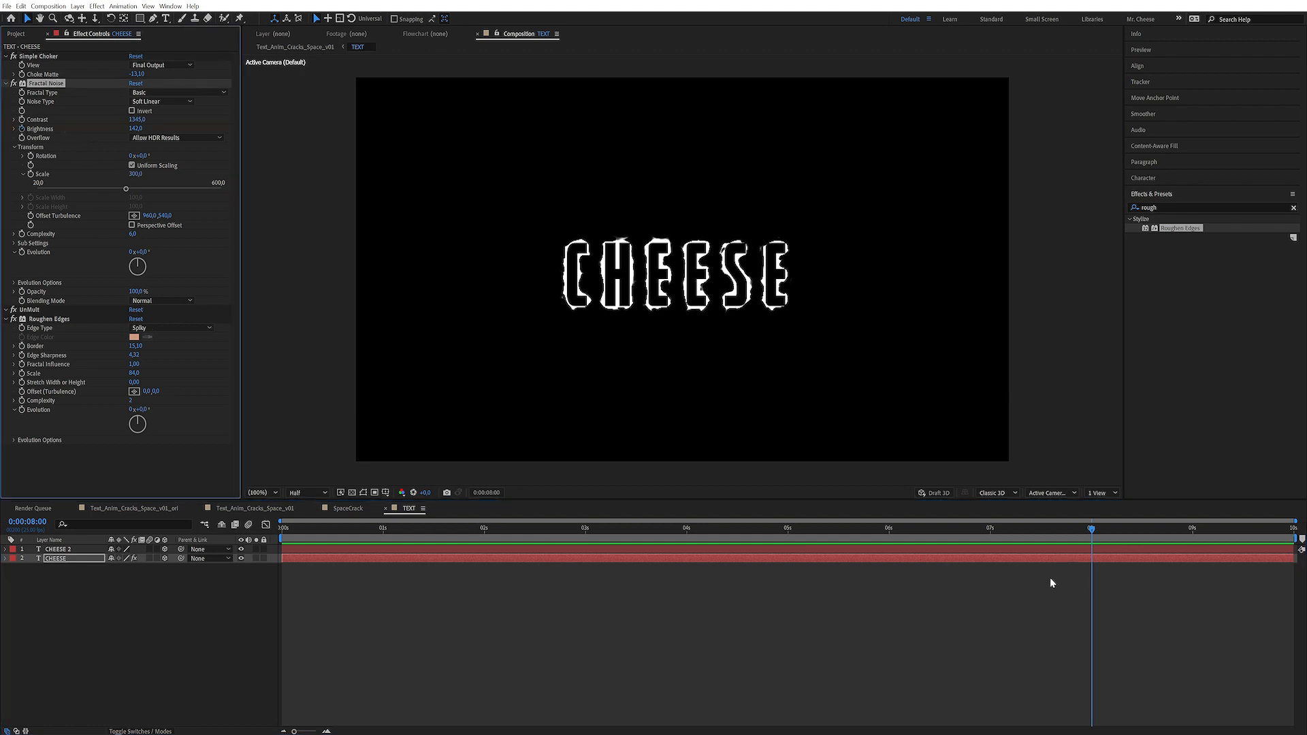
{"action": "key", "text": "u"}
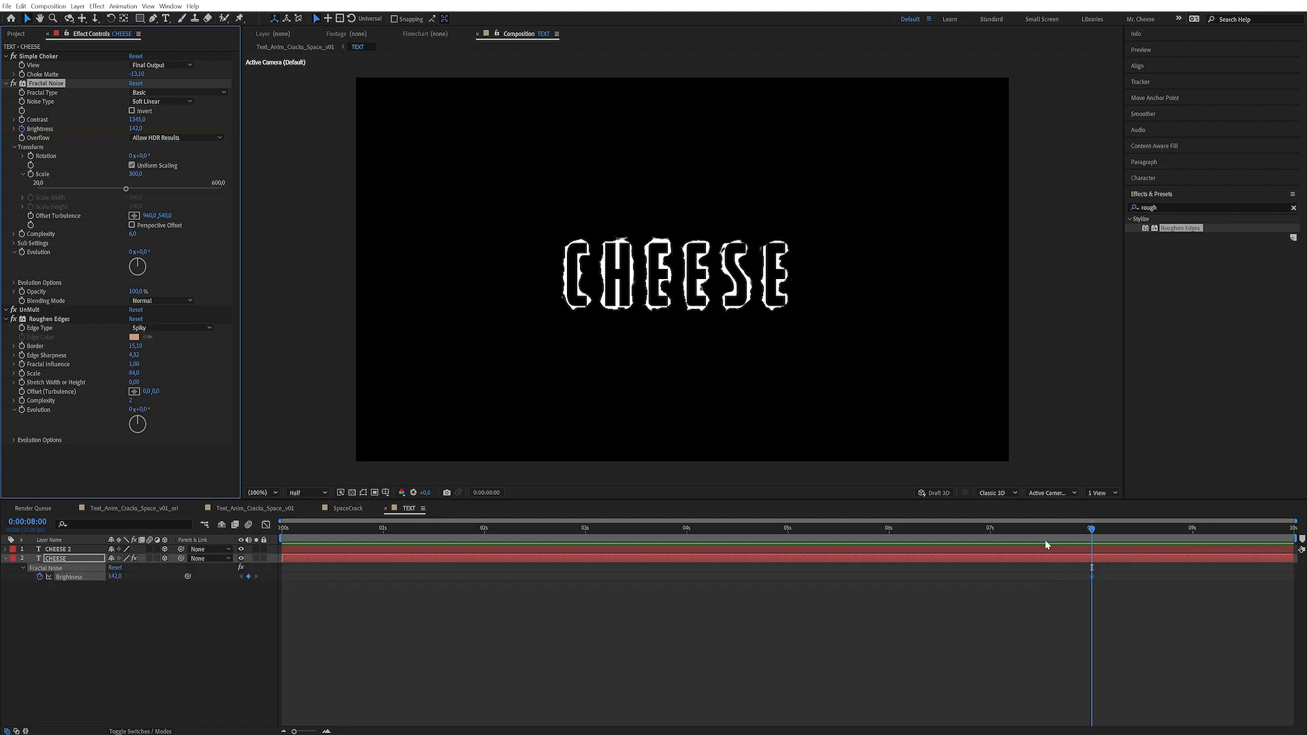
Add earlier Brightness keyframes of 31 at 0:00:07:09 and -93 at 0:00:06:09, with progressively lower values toward about 3 seconds.
{"action": "left_click", "coordinate": [1026, 530]}
{"action": "left_click", "coordinate": [135, 128]}
{"action": "type", "text": "31"}
{"action": "key", "text": "Return"}
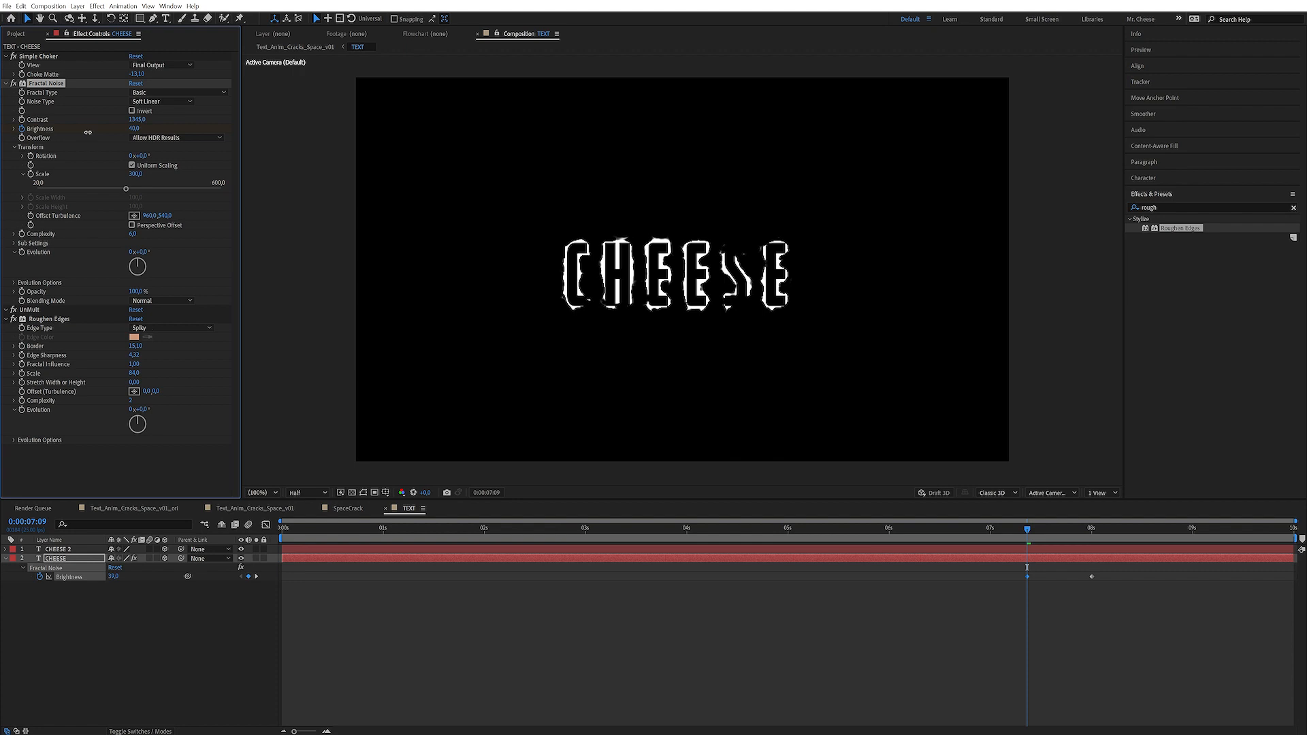
{"action": "left_click_drag", "start_coordinate": [906, 529], "coordinate": [924, 532]}
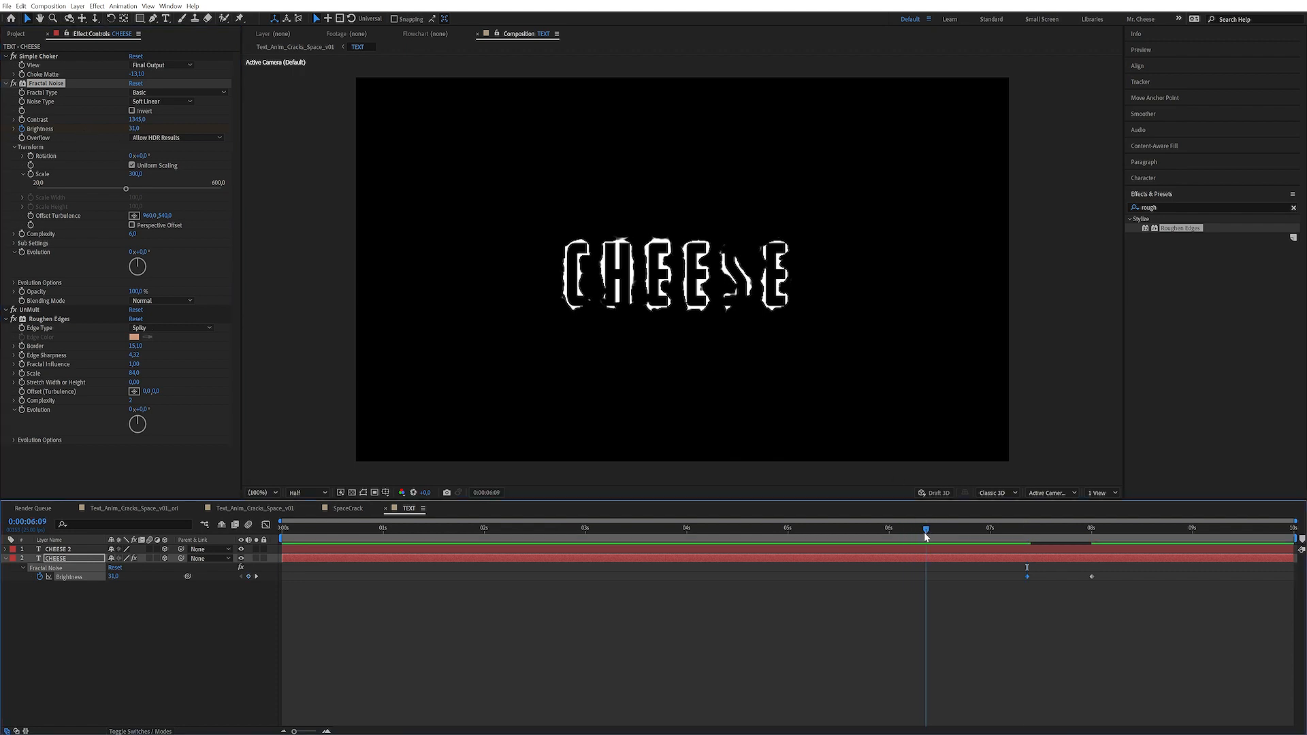
{"action": "left_click_drag", "start_coordinate": [134, 129], "coordinate": [65, 146]}
{"action": "left_click_drag", "start_coordinate": [889, 531], "coordinate": [828, 533]}
{"action": "left_click_drag", "start_coordinate": [137, 128], "coordinate": [62, 131]}
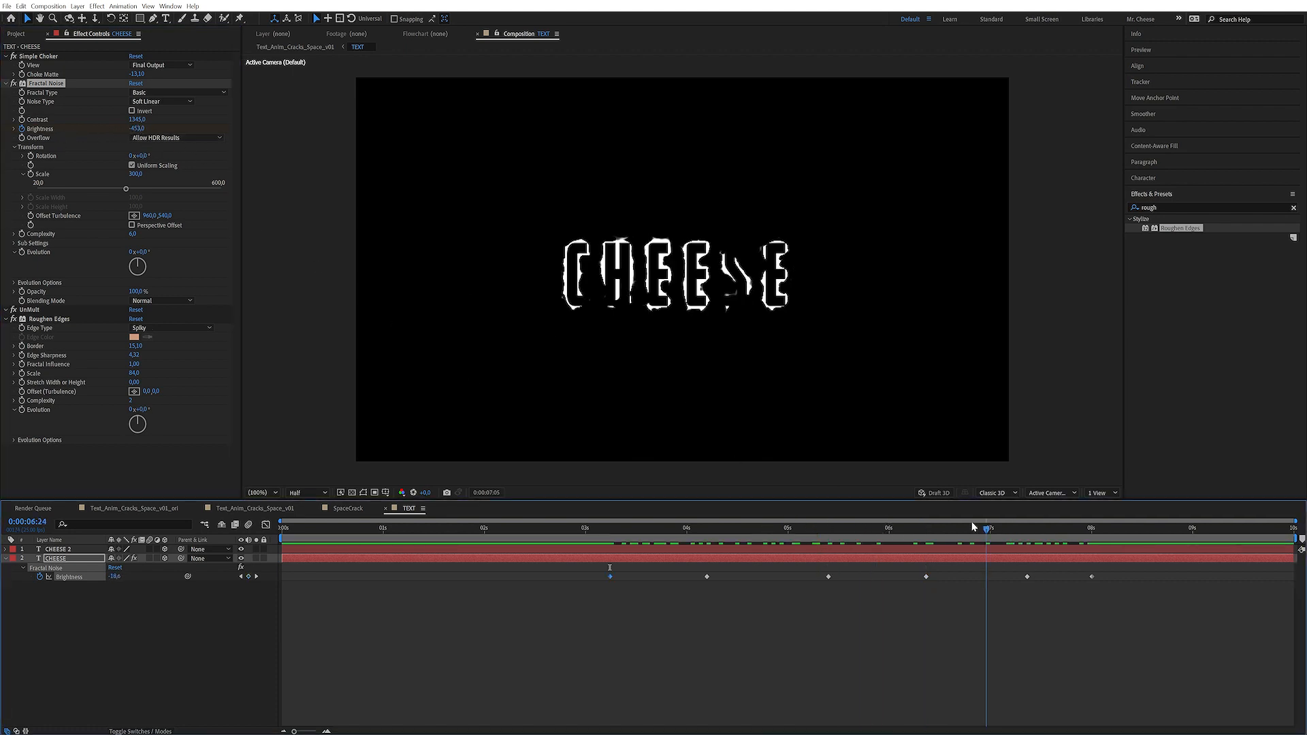
Convert all Brightness keyframes to hold keyframes and scrub through the stepped text reveal.
{"action": "left_click_drag", "start_coordinate": [977, 529], "coordinate": [1063, 529]}
{"action": "left_click_drag", "start_coordinate": [1140, 577], "coordinate": [543, 619]}
{"action": "right_click", "coordinate": [609, 578]}
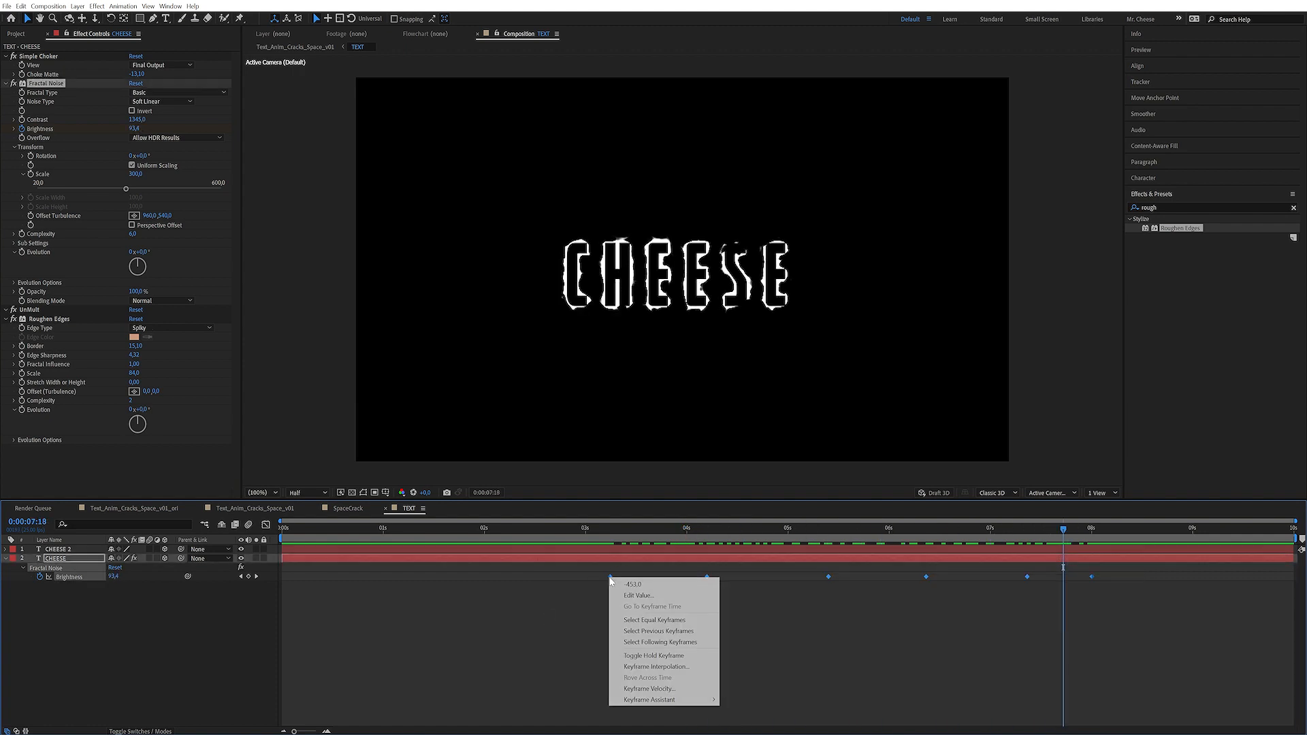
{"action": "left_click", "coordinate": [679, 657]}
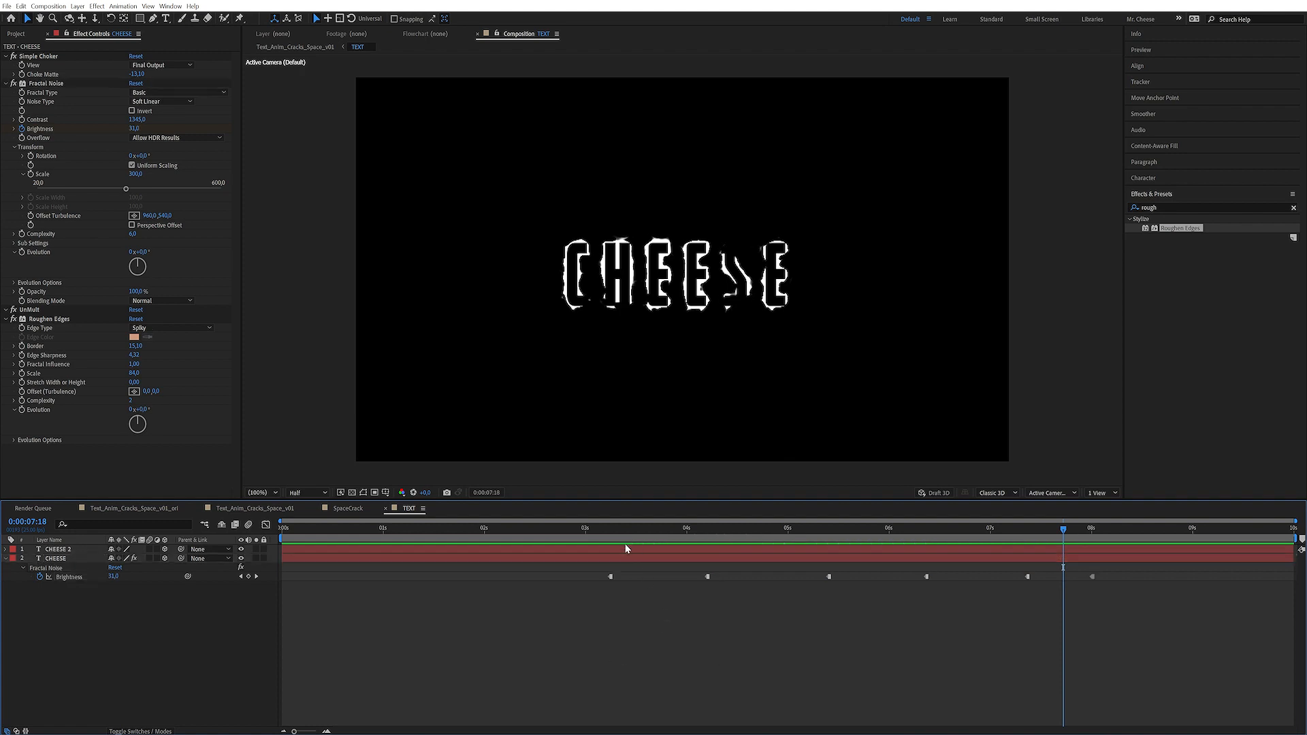
{"action": "left_click_drag", "start_coordinate": [596, 532], "coordinate": [919, 561]}
Move the four middle Brightness keyframes to about 4.6, 6, 7 and 7.6 seconds and scrub through the new timing.
{"action": "left_click_drag", "start_coordinate": [1026, 580], "coordinate": [1051, 580]}
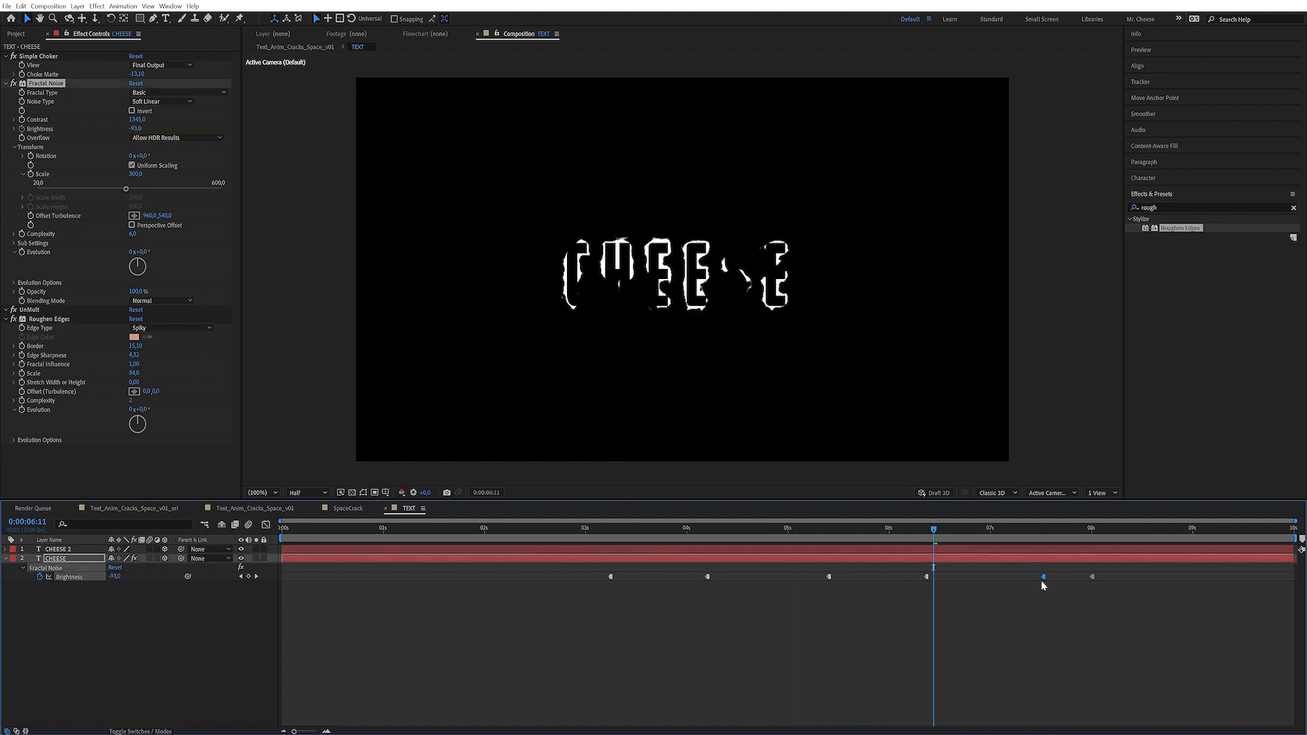
{"action": "left_click_drag", "start_coordinate": [925, 577], "coordinate": [992, 585]}
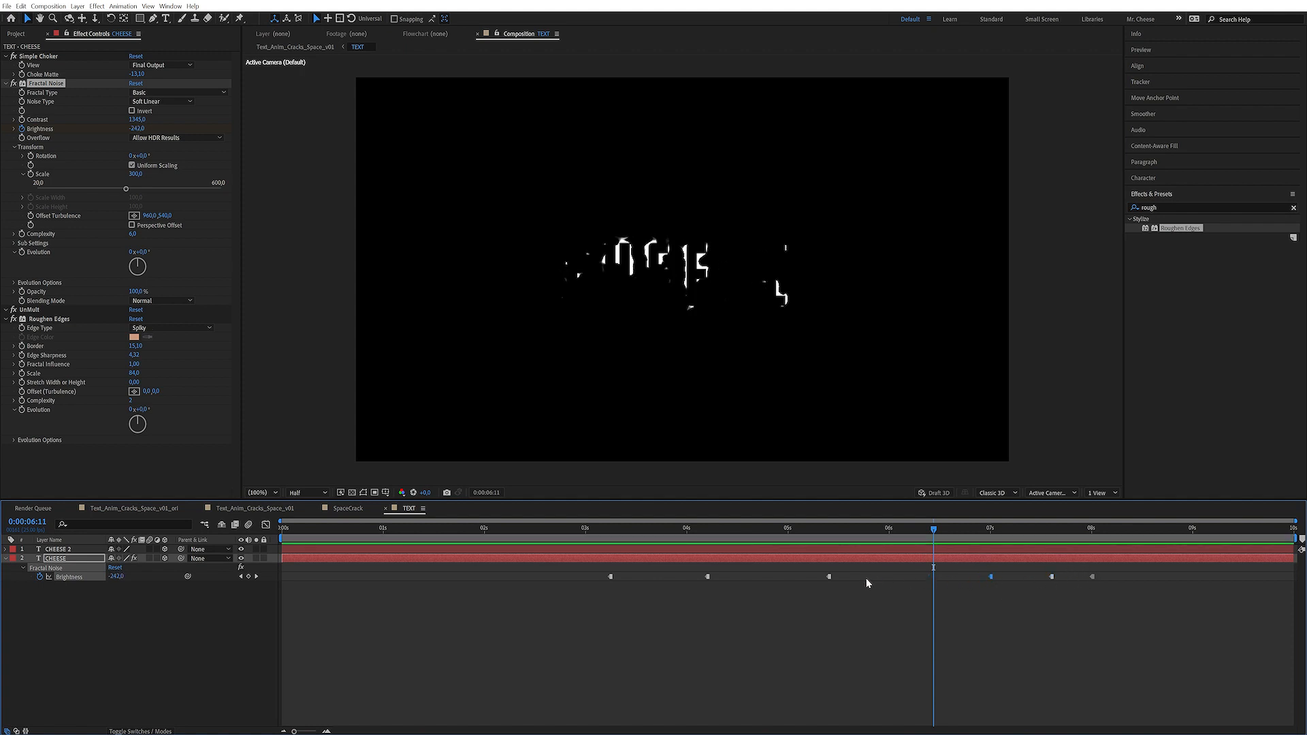
{"action": "left_click_drag", "start_coordinate": [831, 577], "coordinate": [893, 598]}
{"action": "left_click_drag", "start_coordinate": [713, 582], "coordinate": [744, 590]}
{"action": "left_click_drag", "start_coordinate": [683, 525], "coordinate": [1082, 541]}
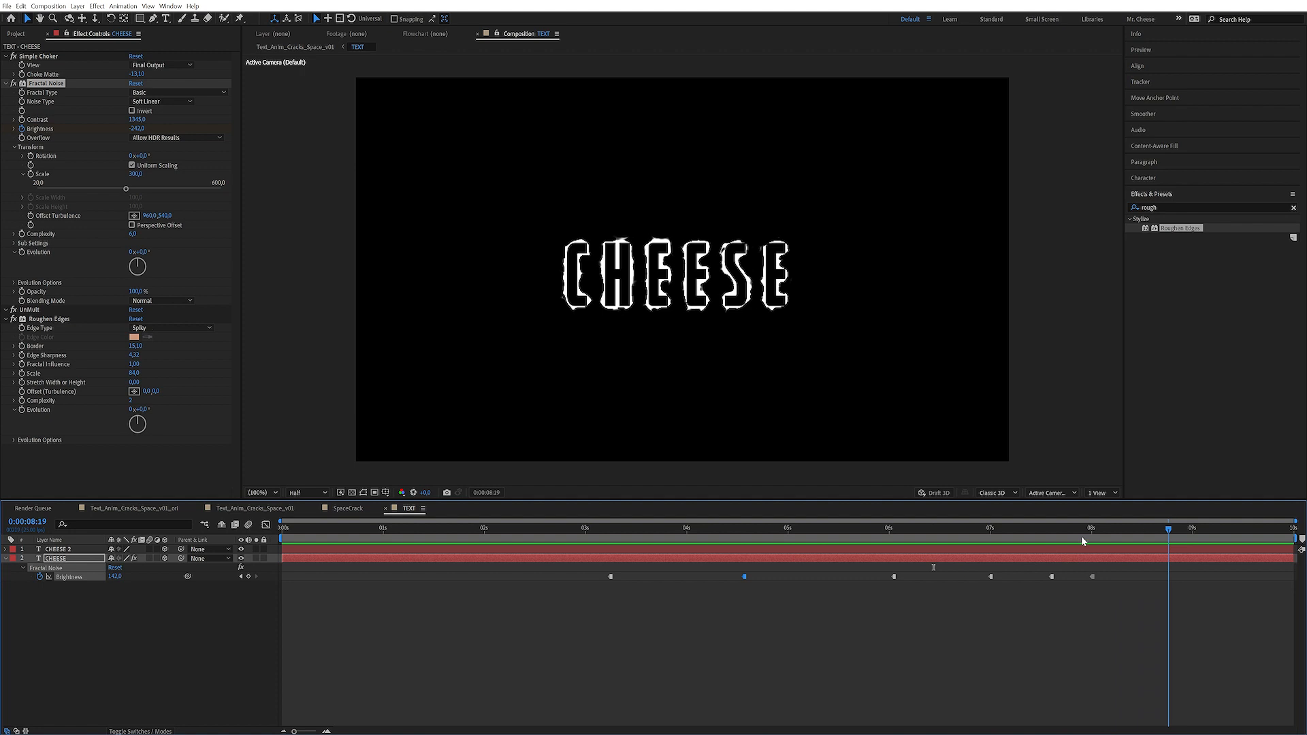
In the Text_Anim_Cracks_Space_v01 composition, set the blending mode of SpaceCrack layers 5 through 22 to Add.
{"action": "left_click", "coordinate": [244, 508]}
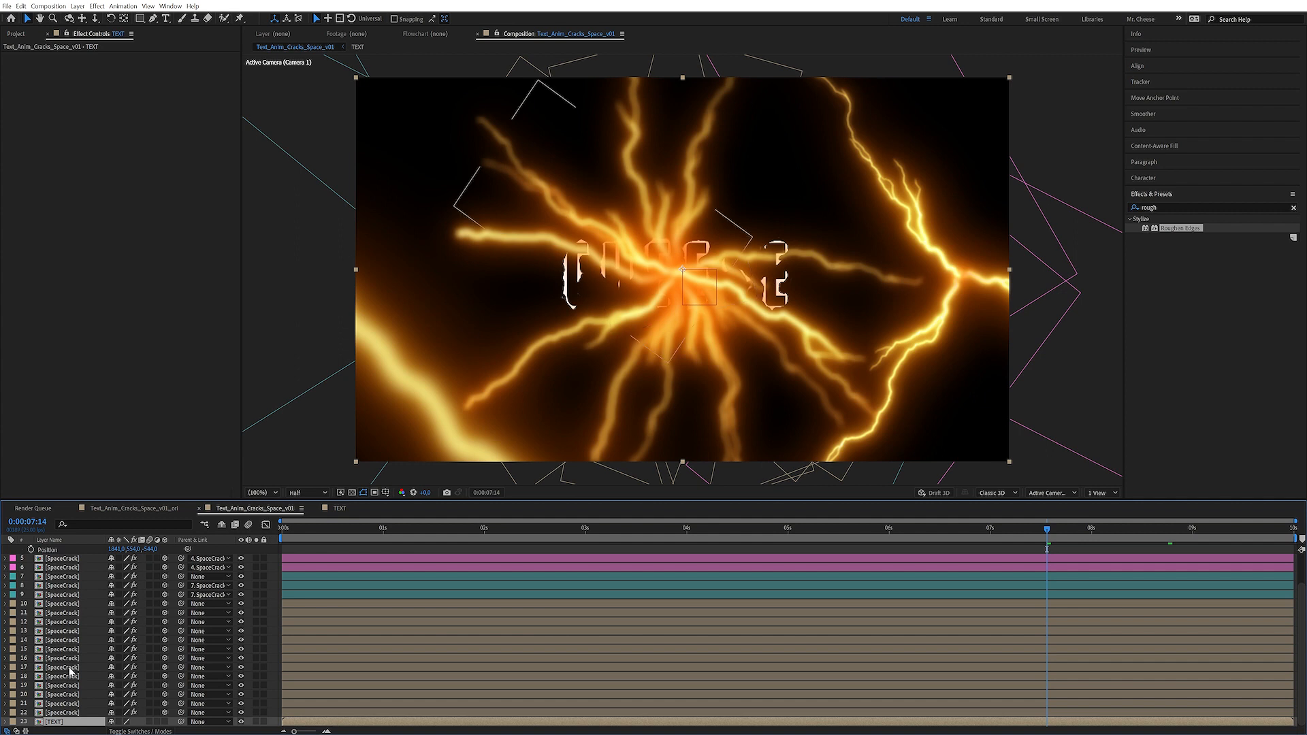
{"action": "left_click", "coordinate": [164, 727]}
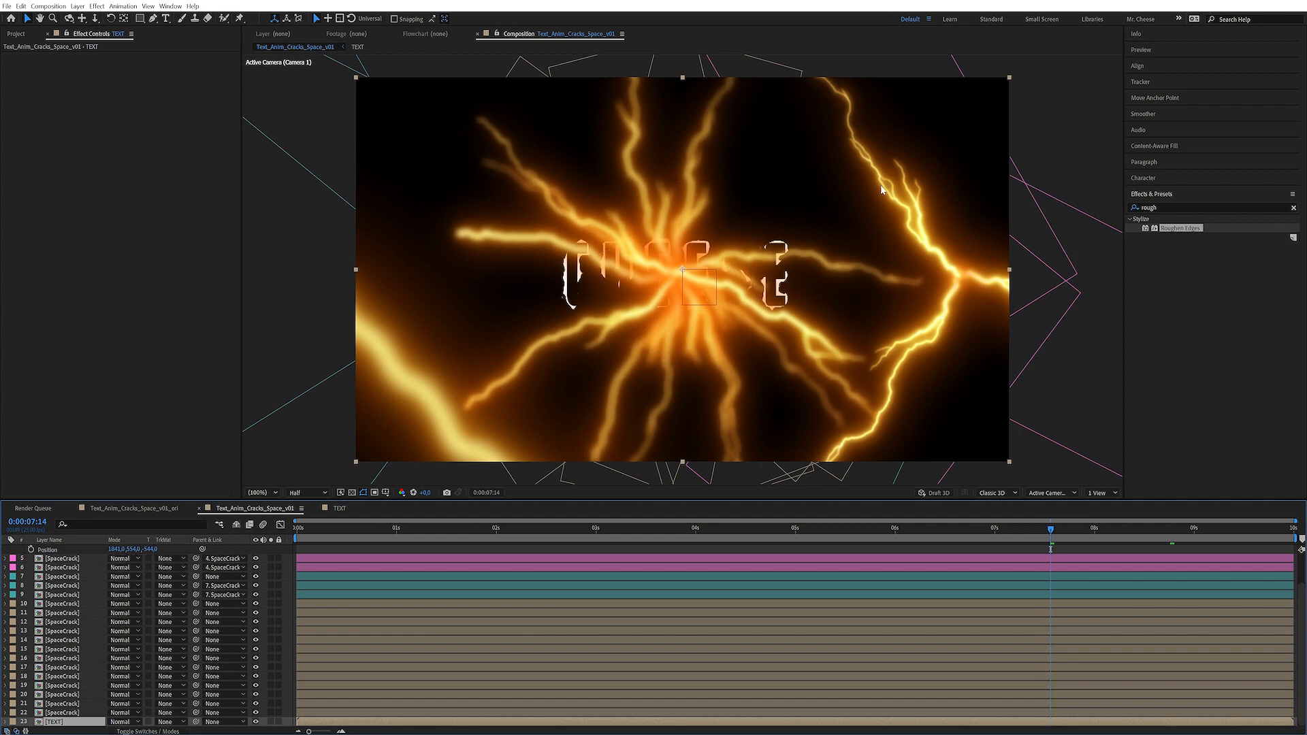
{"action": "left_click", "coordinate": [64, 713]}
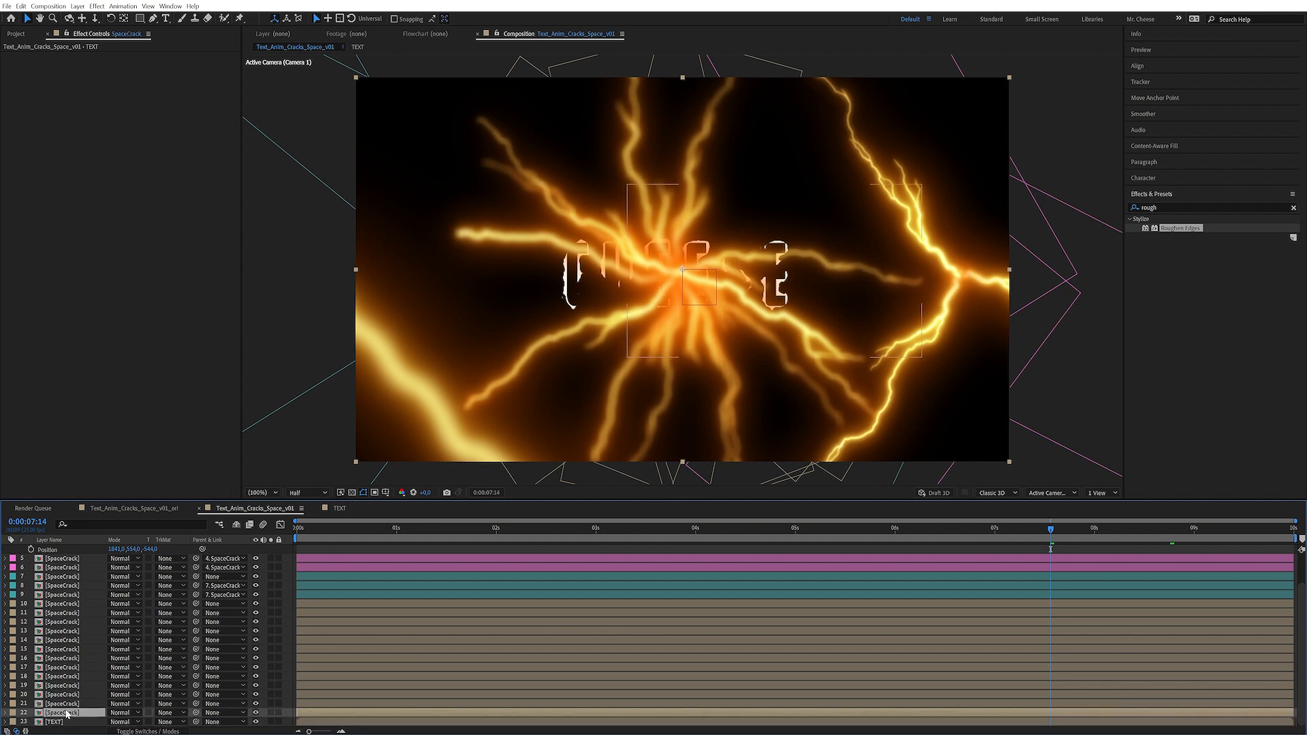
{"action": "left_click", "coordinate": [63, 559]}
{"action": "left_click", "coordinate": [133, 714], "text": "shift"}
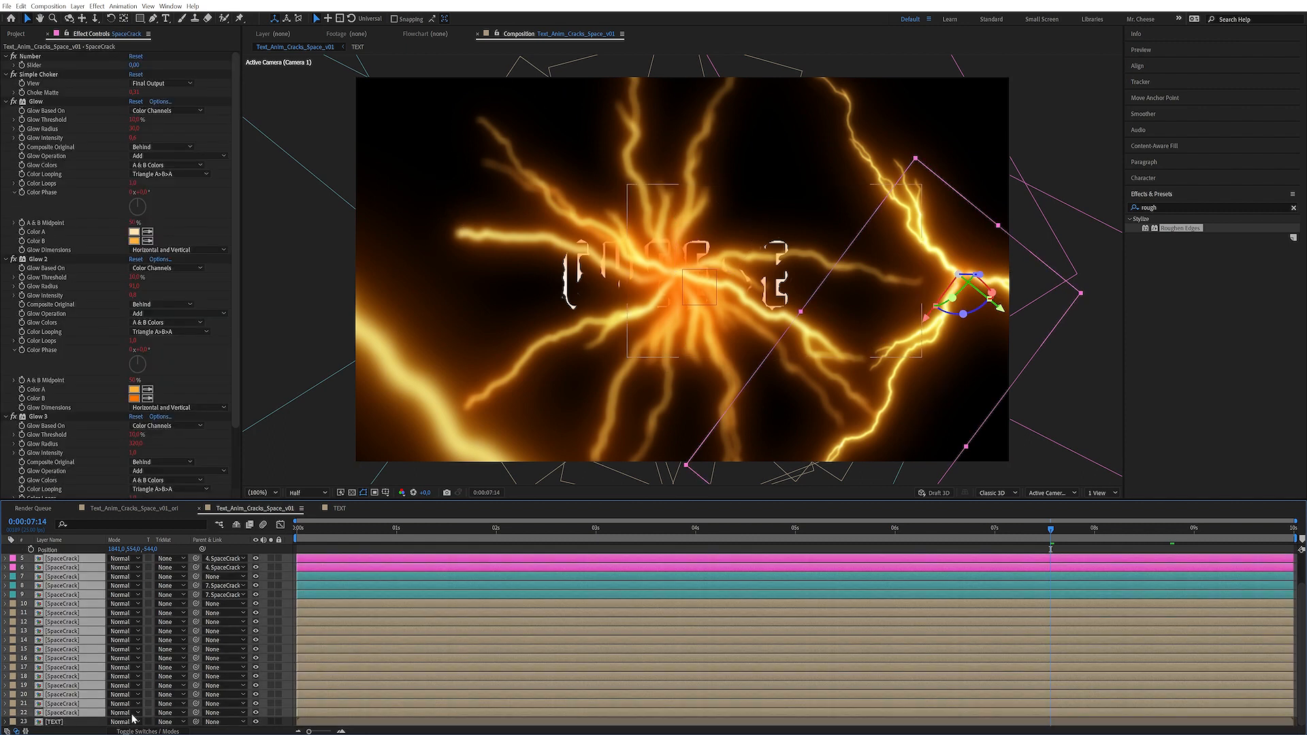
{"action": "left_click", "coordinate": [132, 714]}
{"action": "left_click", "coordinate": [150, 381]}
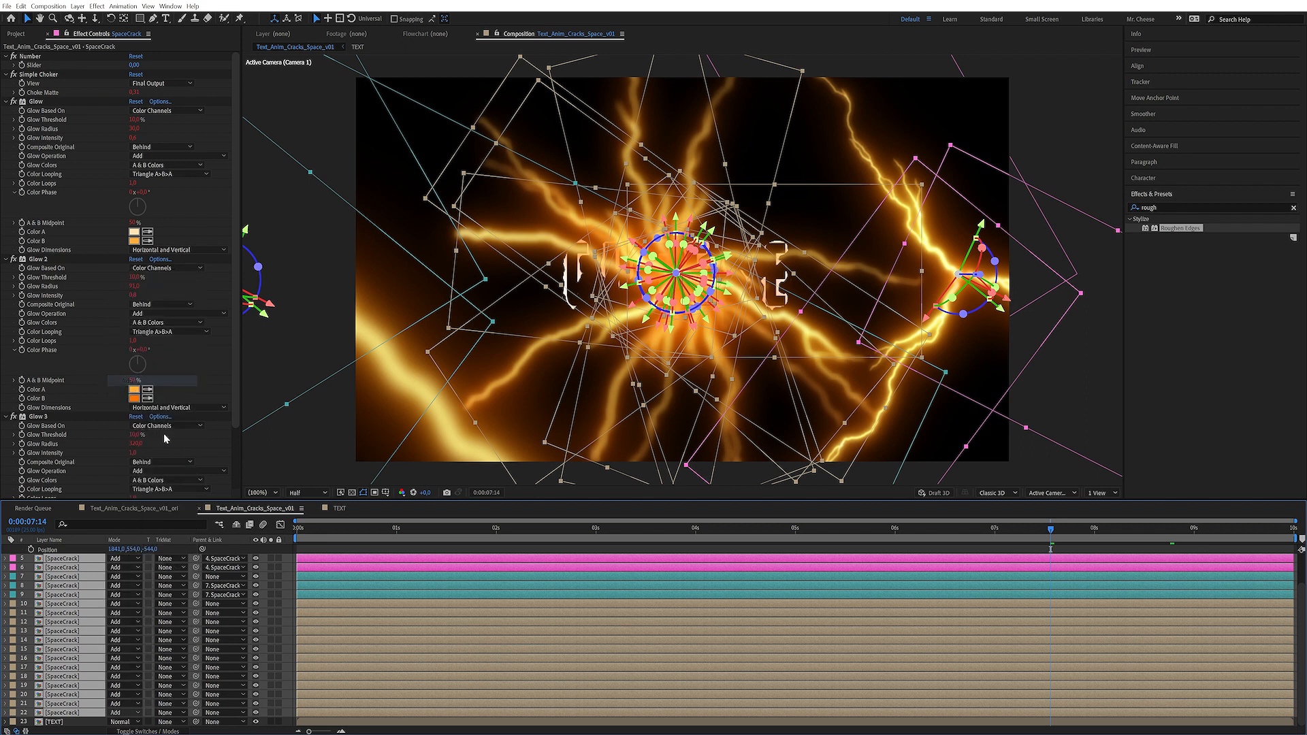
{"action": "left_click", "coordinate": [289, 698]}
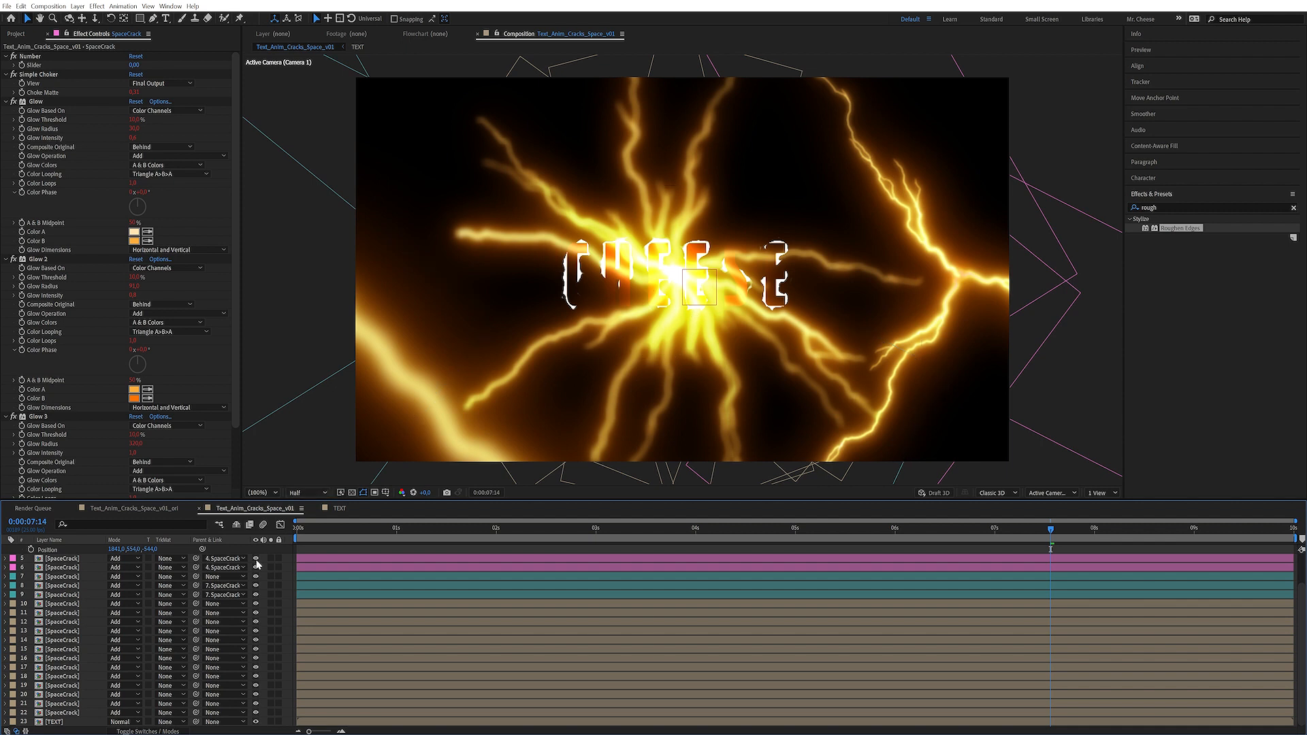
Make the TEXT precomp a 3D layer and preview the animation from an earlier time.
{"action": "left_click", "coordinate": [62, 722]}
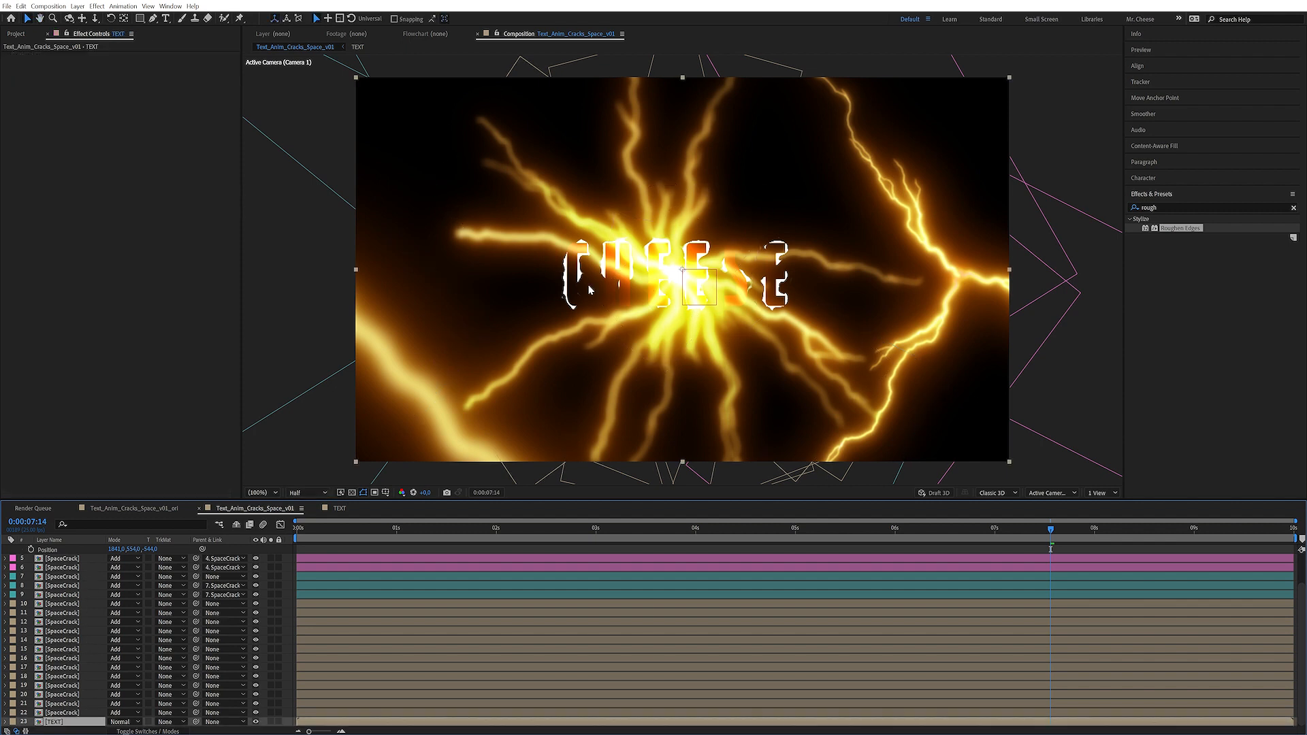
{"action": "left_click", "coordinate": [166, 731]}
{"action": "left_click", "coordinate": [165, 721]}
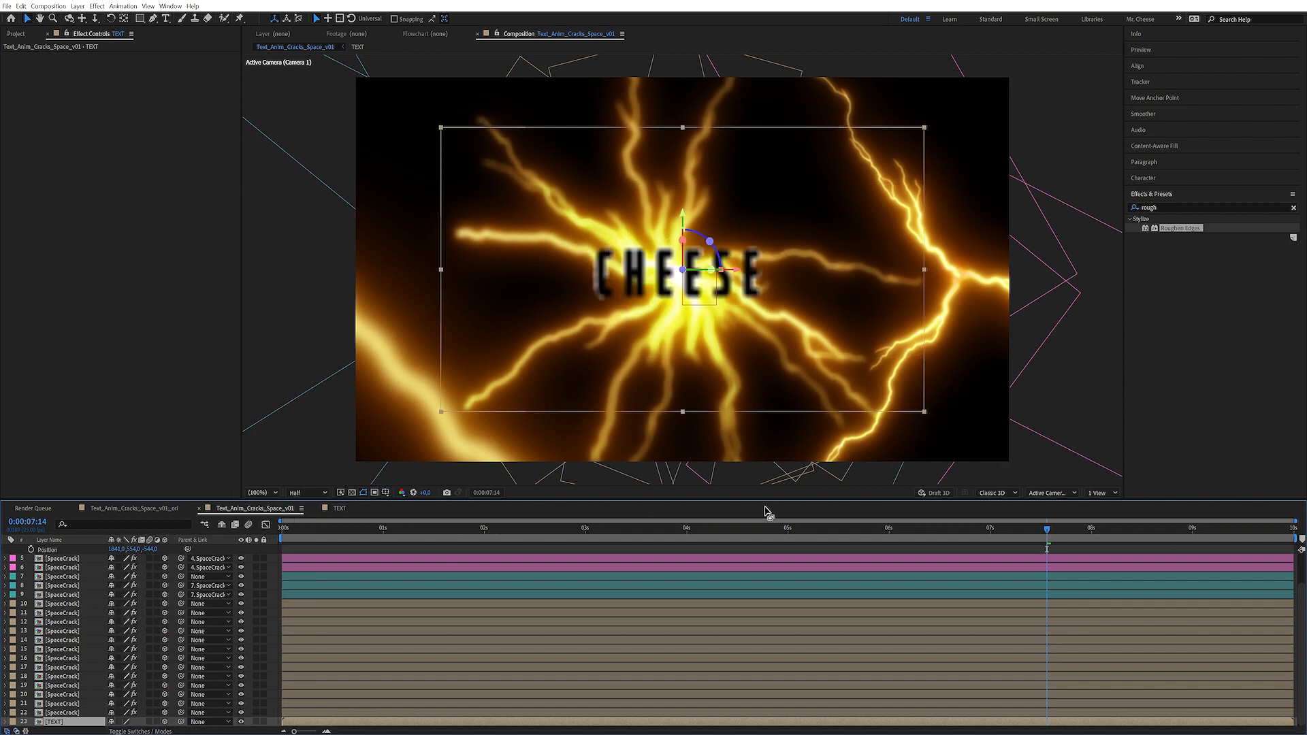
{"action": "left_click_drag", "start_coordinate": [870, 529], "coordinate": [793, 530]}
{"action": "key", "text": "space"}
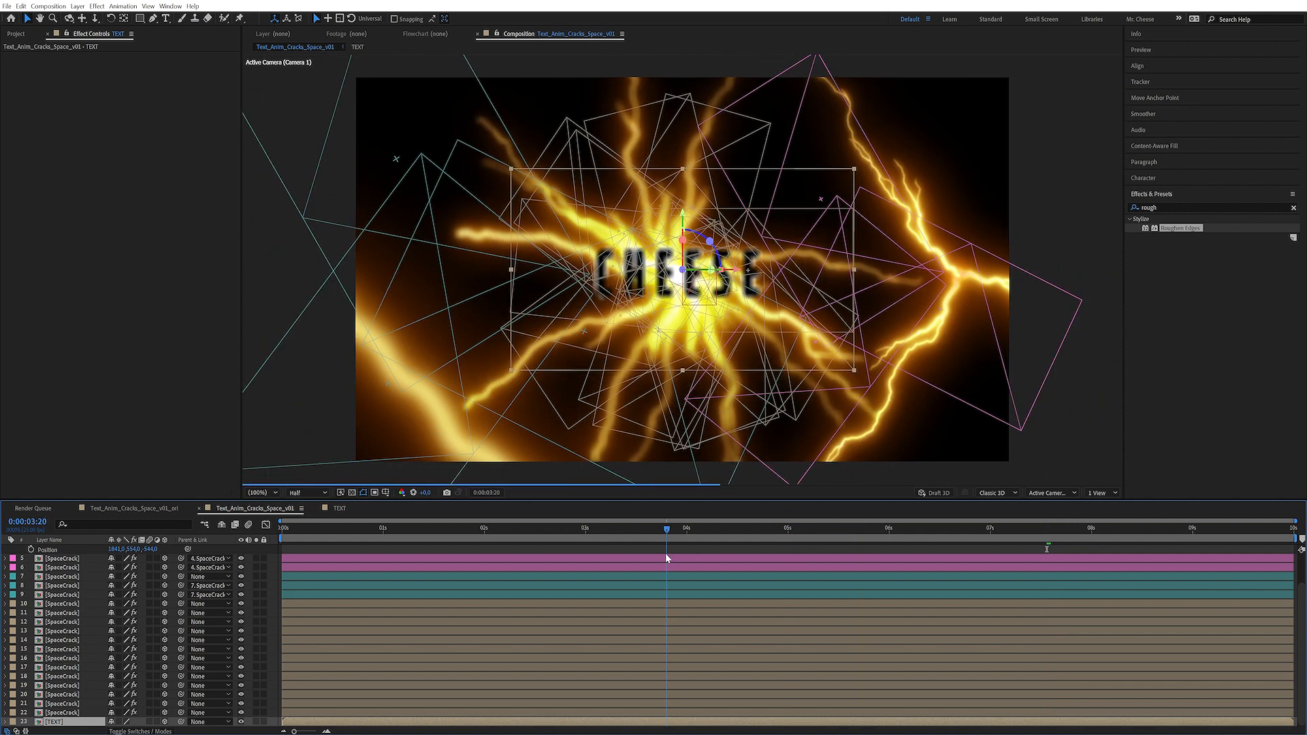
Copy the three Glow effects from the CTRL layer and paste them onto the TEXT precomp layer.
{"action": "left_click_drag", "start_coordinate": [1164, 523], "coordinate": [1167, 523]}
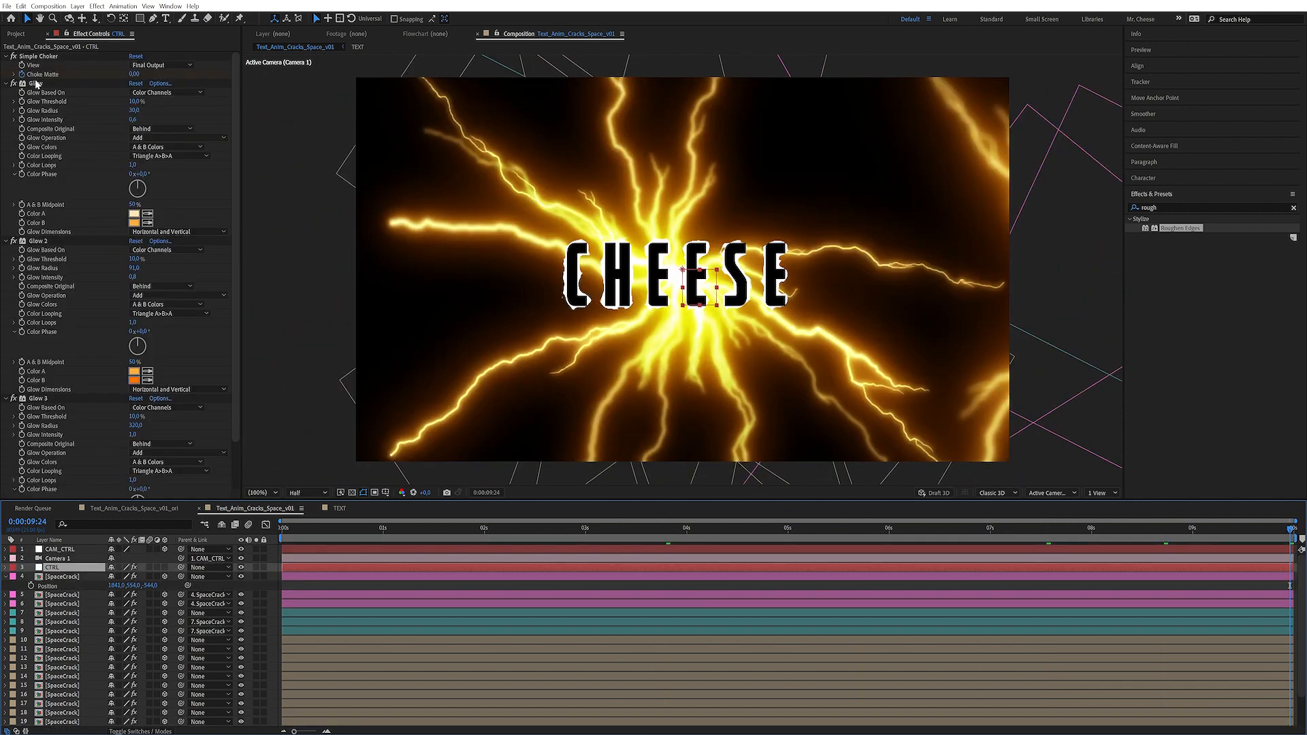
{"action": "left_click", "coordinate": [36, 83]}
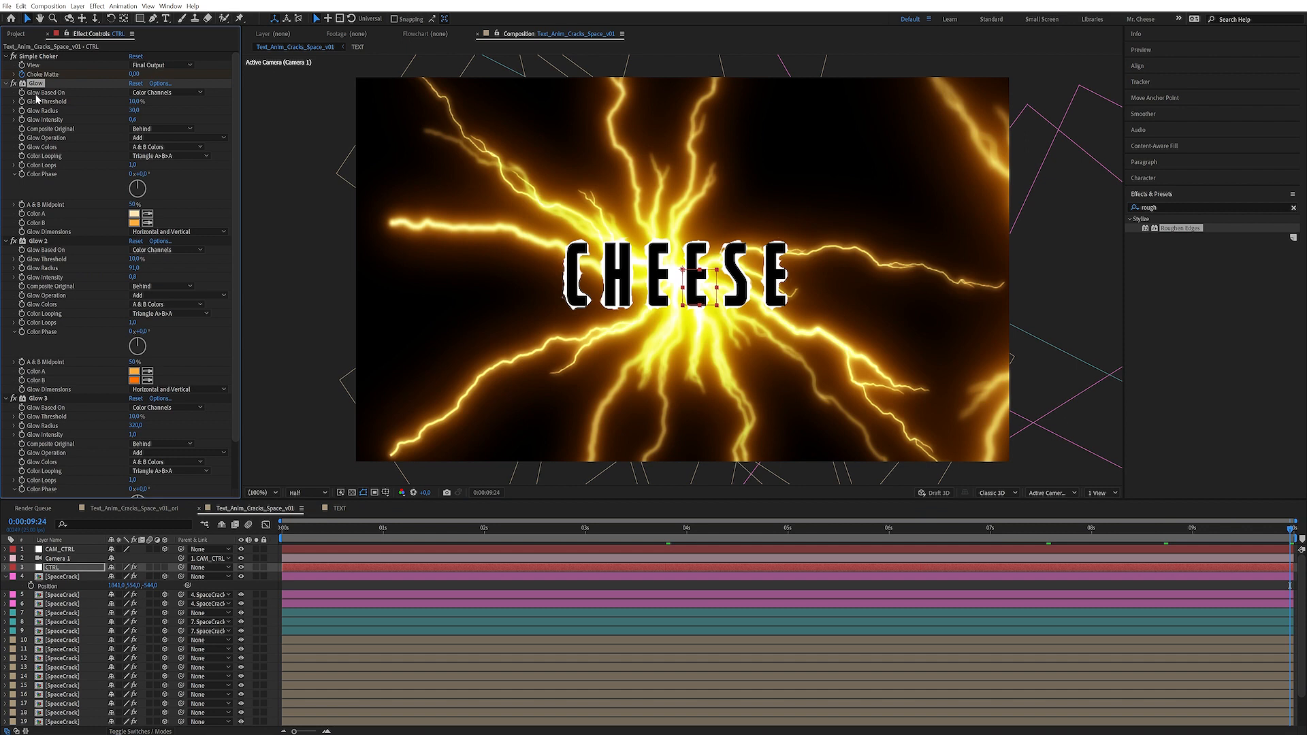
{"action": "scroll", "coordinate": [40, 406], "scroll_direction": "down", "scroll_amount": 2}
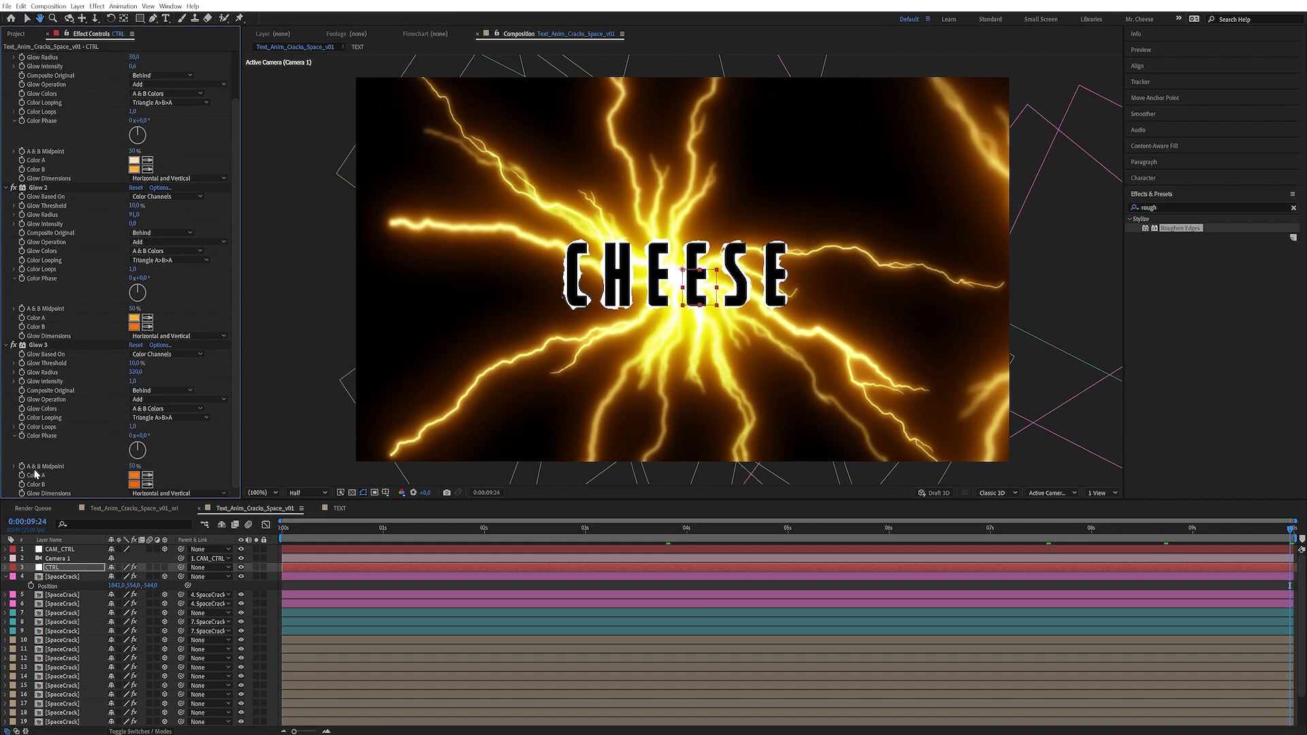
{"action": "key", "text": "ctrl+a"}
{"action": "scroll", "coordinate": [85, 555], "scroll_direction": "down", "scroll_amount": 2}
{"action": "left_click", "coordinate": [60, 721]}
{"action": "key", "text": "ctrl+v"}
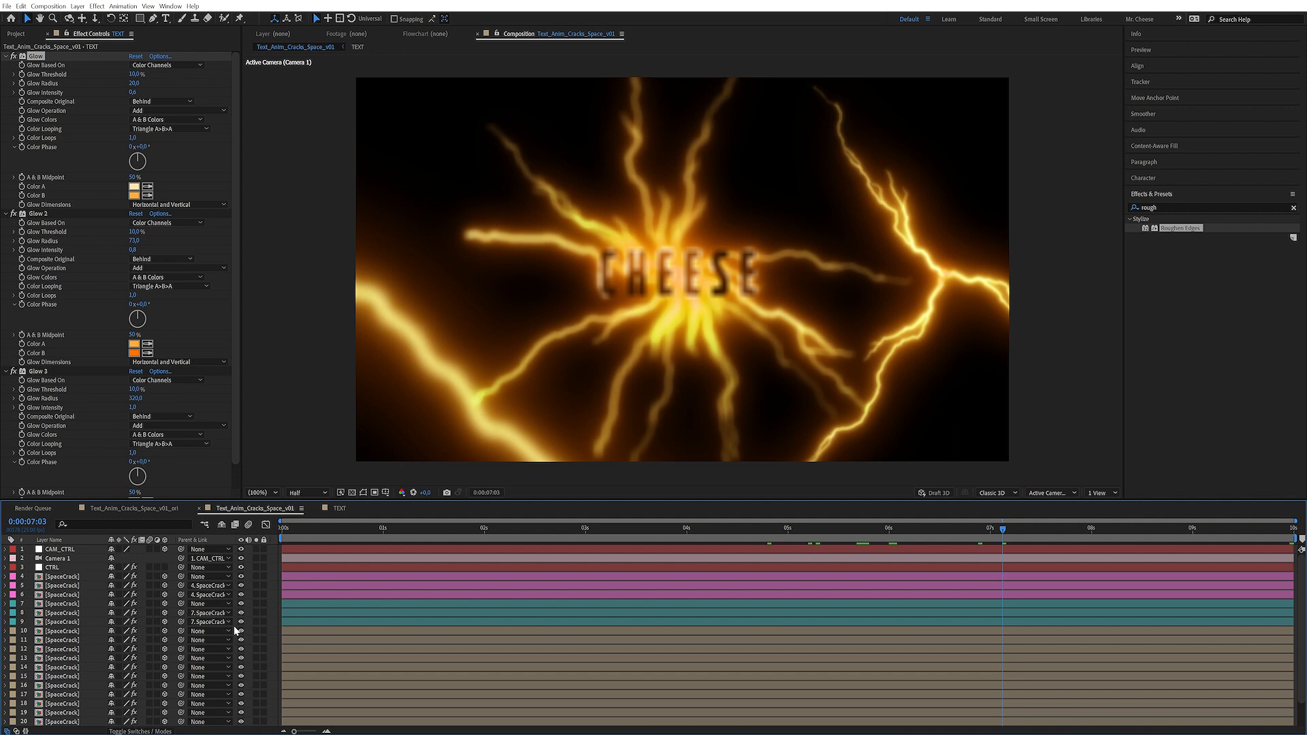
Add an adjustment layer directly above the topmost SpaceCrack layer and rename it GLOW.
{"action": "left_click", "coordinate": [60, 577]}
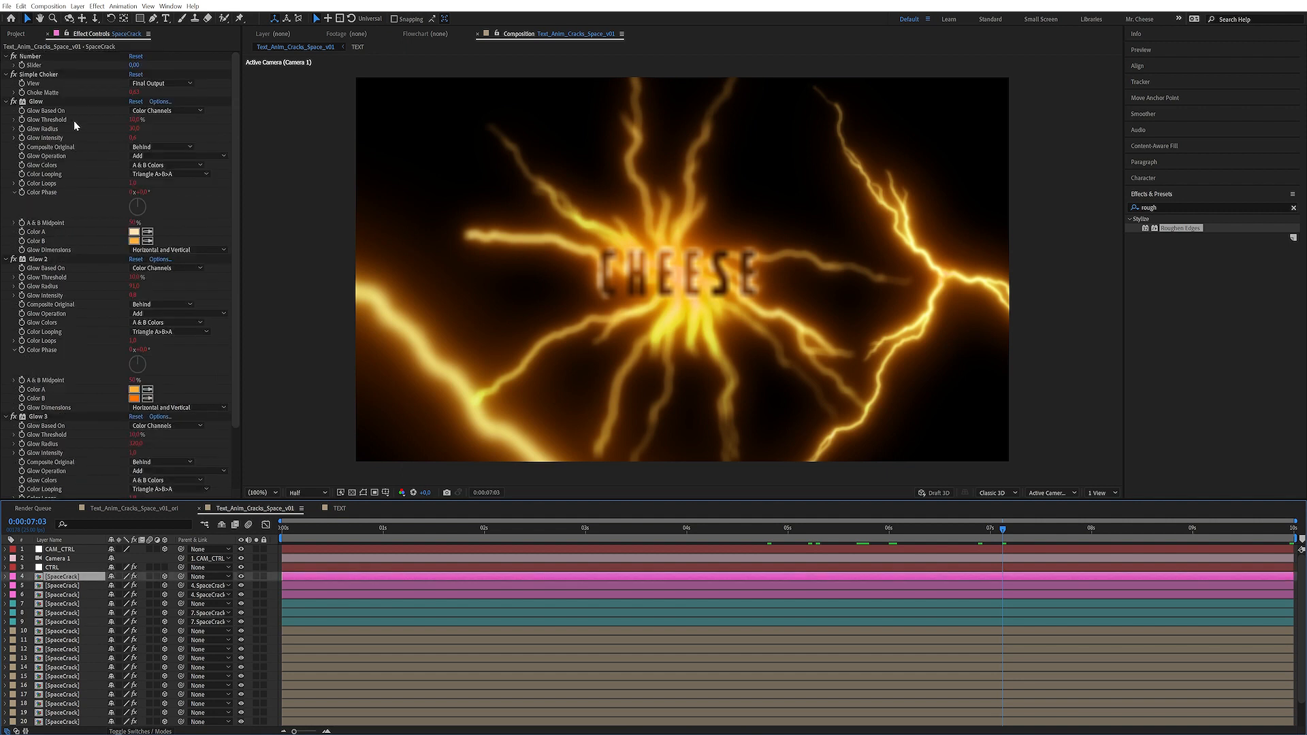
{"action": "left_click", "coordinate": [77, 6]}
{"action": "mouse_move", "coordinate": [122, 17]}
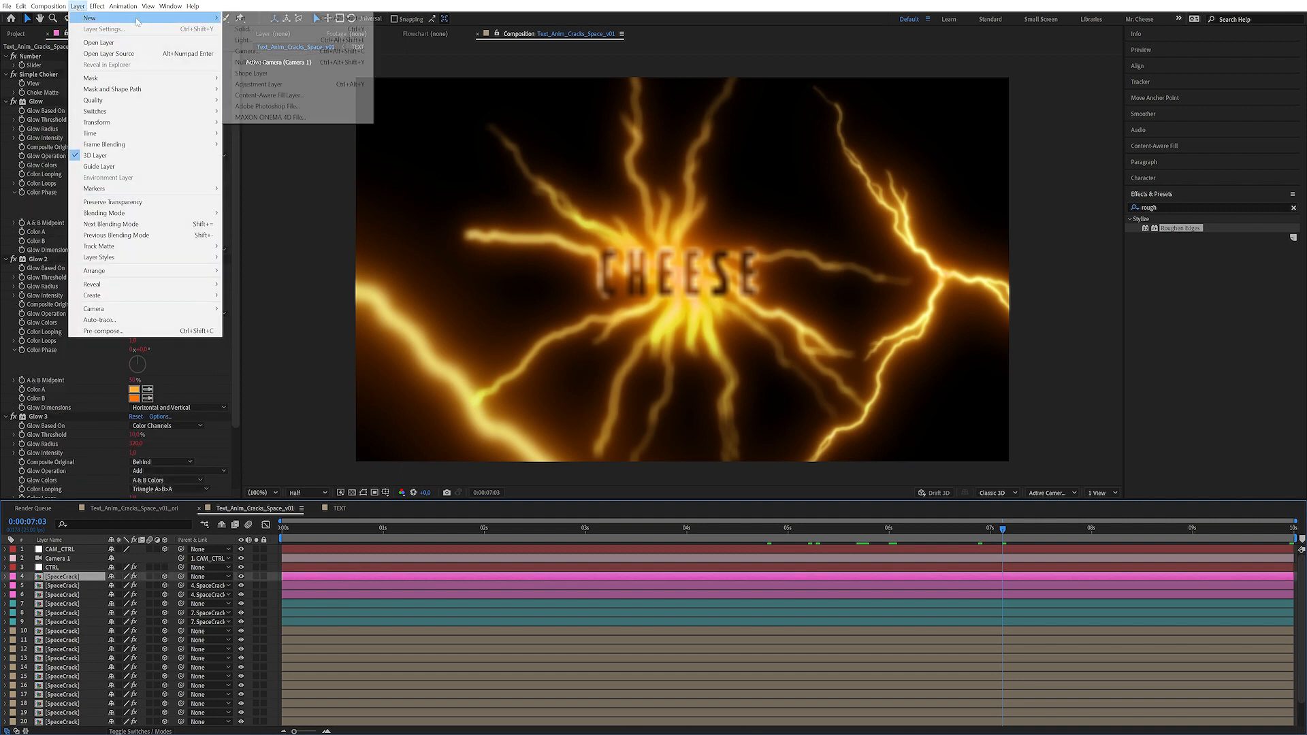
{"action": "left_click", "coordinate": [303, 85]}
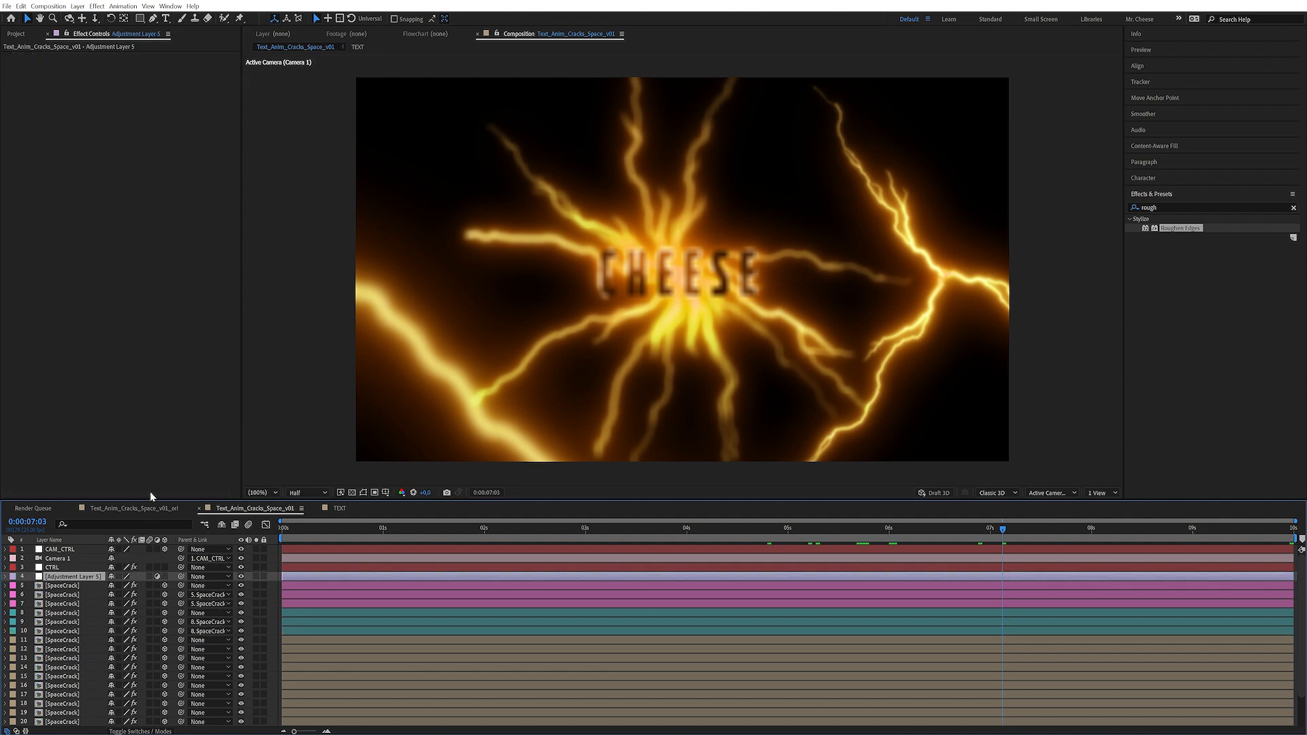
{"action": "key", "text": "Return"}
{"action": "type", "text": "GLOW"}
{"action": "key", "text": "Return"}
Apply the Stylize Glow effect to the GLOW layer with a 10% threshold and a radius of 57.
{"action": "left_click", "coordinate": [1200, 206]}
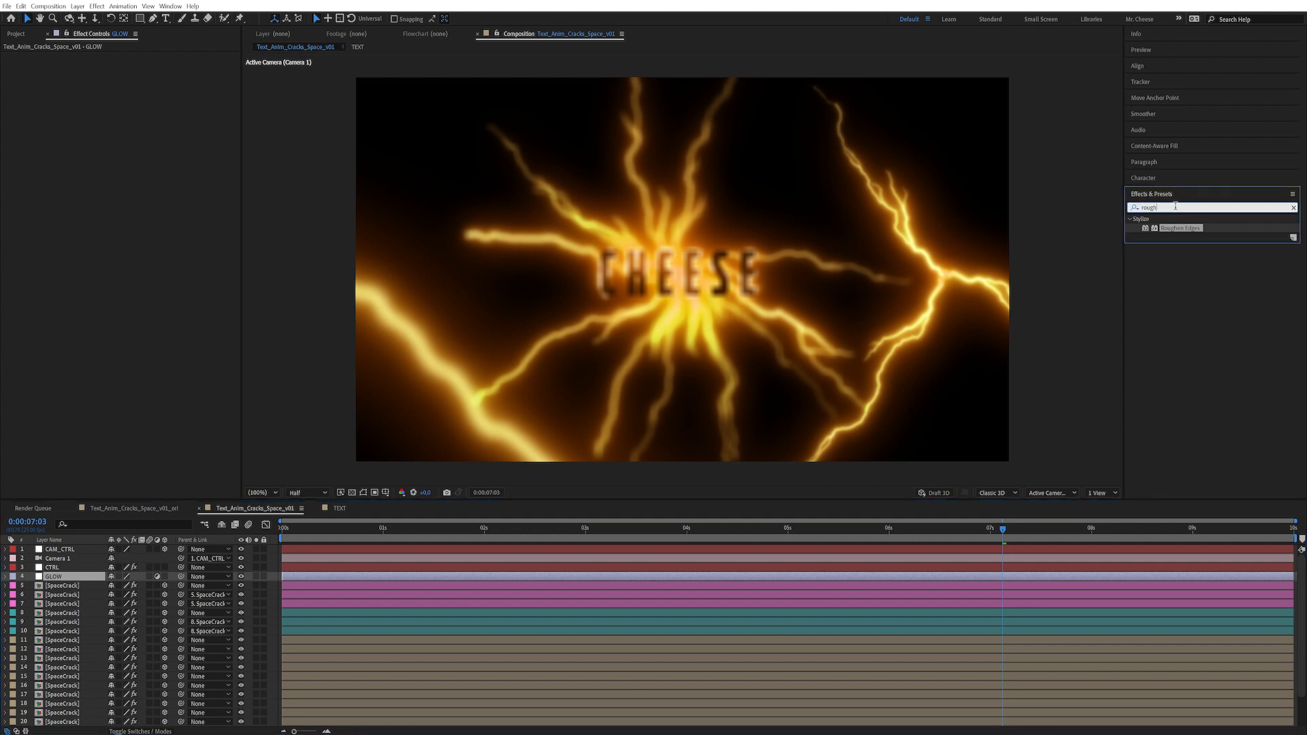
{"action": "type", "text": "glow"}
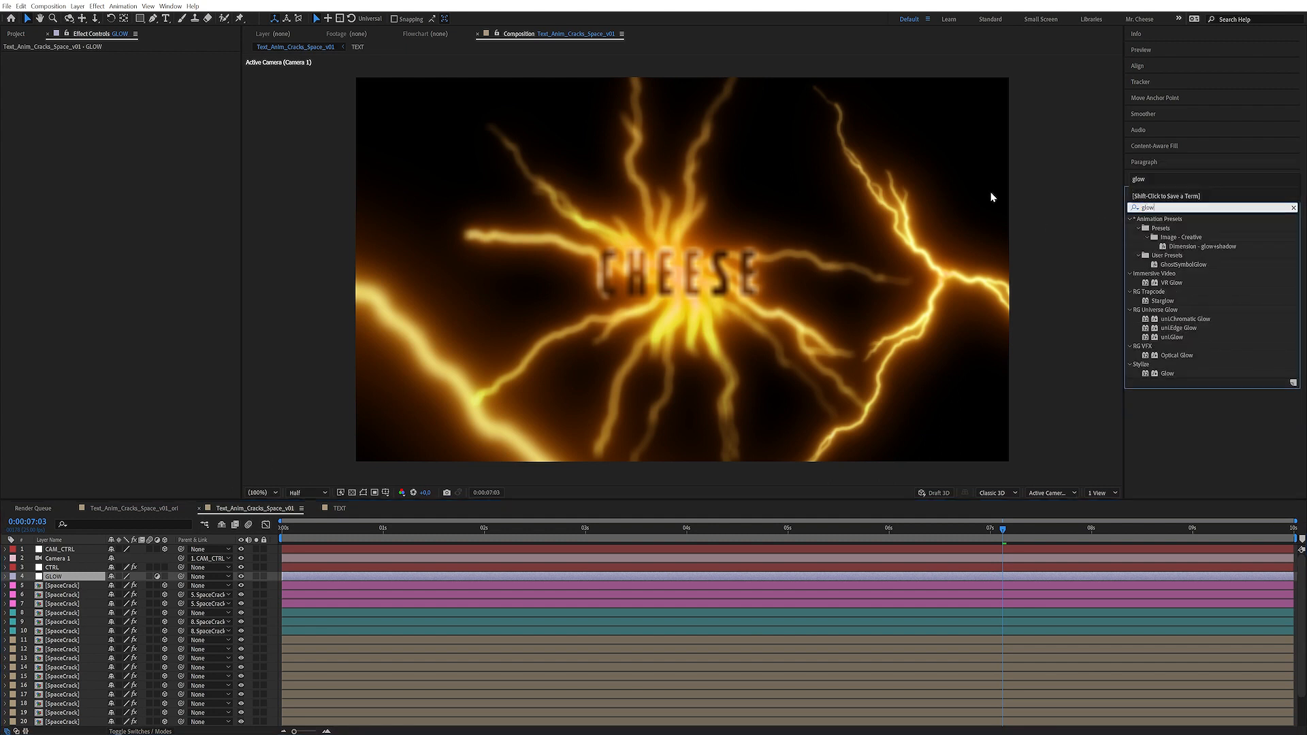
{"action": "double_click", "coordinate": [1168, 374]}
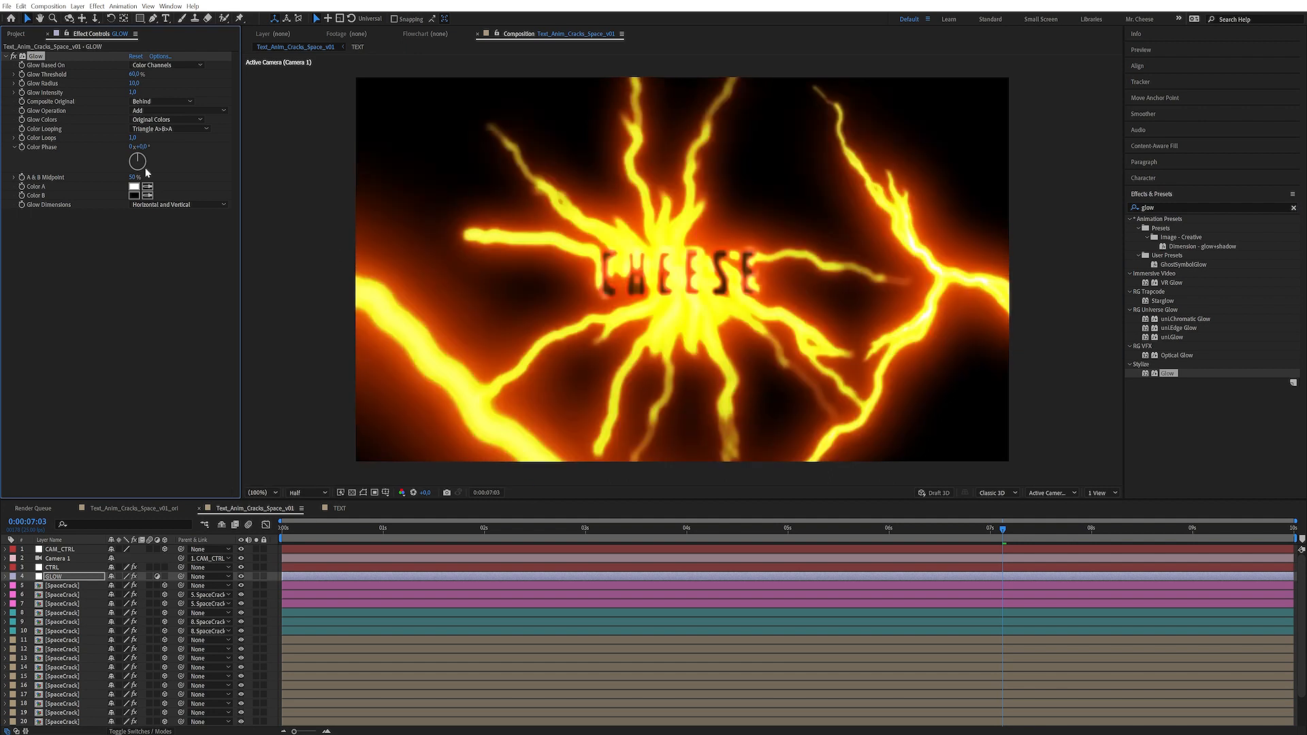
{"action": "left_click", "coordinate": [135, 74]}
{"action": "type", "text": "10"}
{"action": "key", "text": "Return"}
{"action": "left_click_drag", "start_coordinate": [134, 83], "coordinate": [151, 81]}
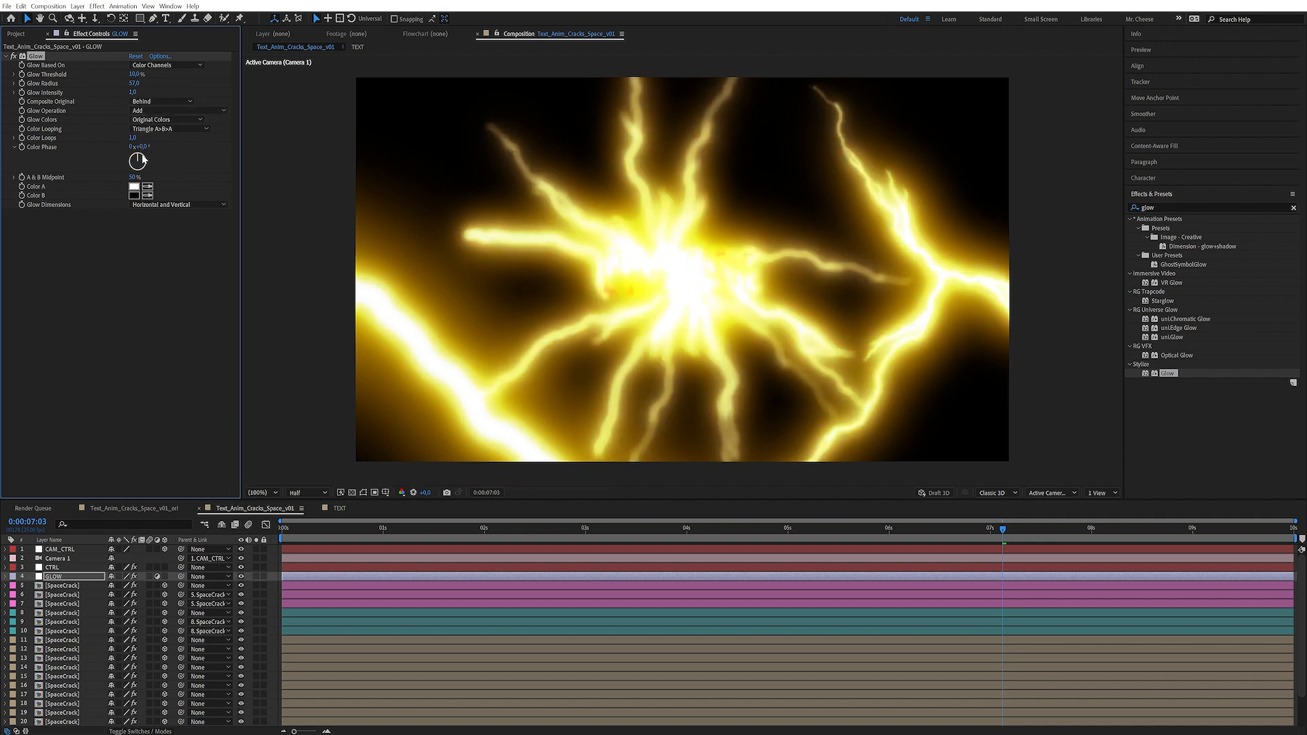
Set the glow to A & B Colors, with light orange FFB551 as Color A and a deeper saturated orange as Color B.
{"action": "left_click", "coordinate": [153, 120]}
{"action": "left_click", "coordinate": [151, 142]}
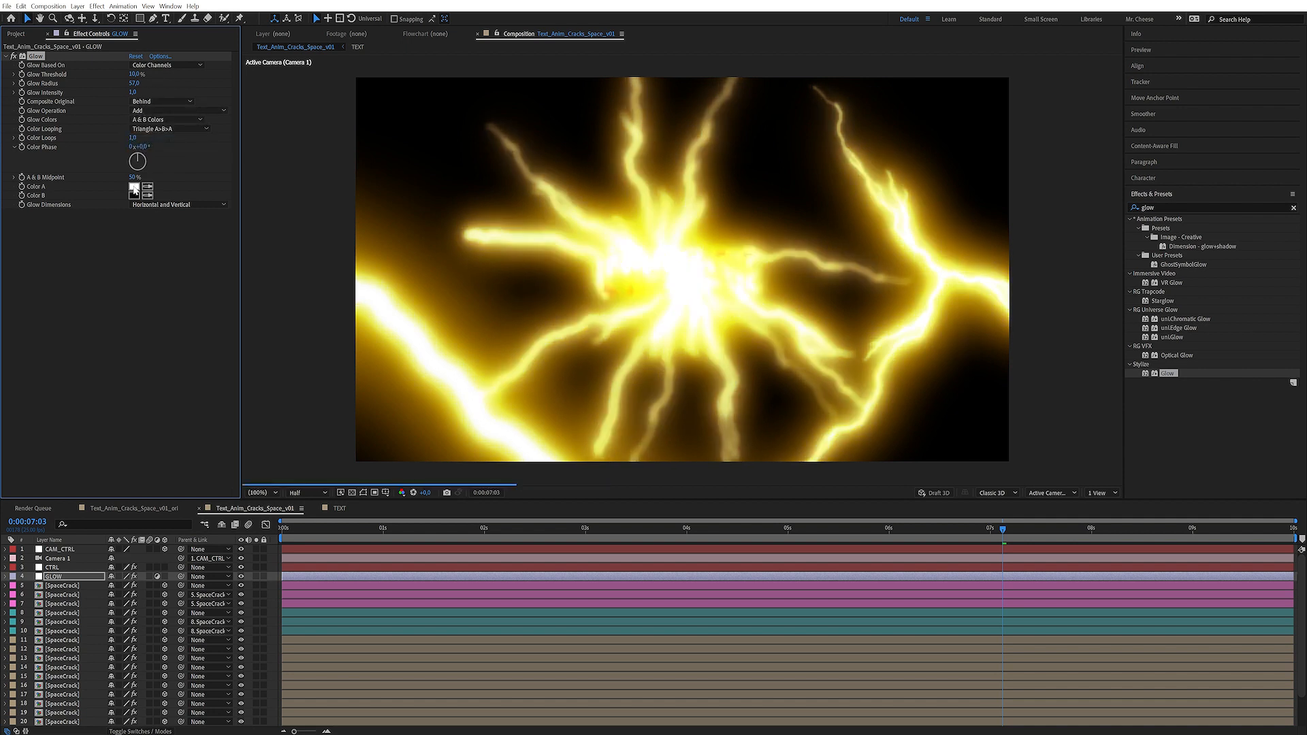
{"action": "left_click", "coordinate": [134, 186]}
{"action": "left_click_drag", "start_coordinate": [256, 343], "coordinate": [257, 348]}
{"action": "left_click", "coordinate": [204, 223]}
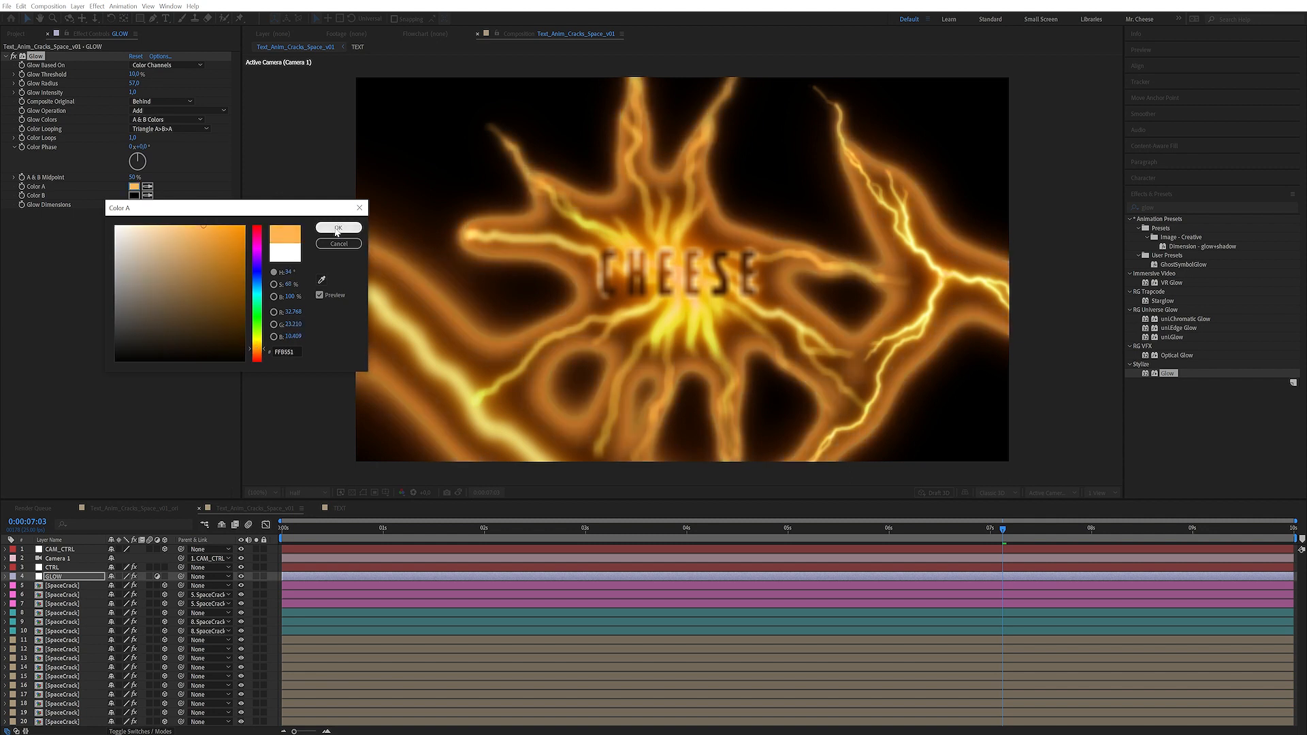
{"action": "left_click", "coordinate": [338, 227]}
{"action": "left_click", "coordinate": [134, 196]}
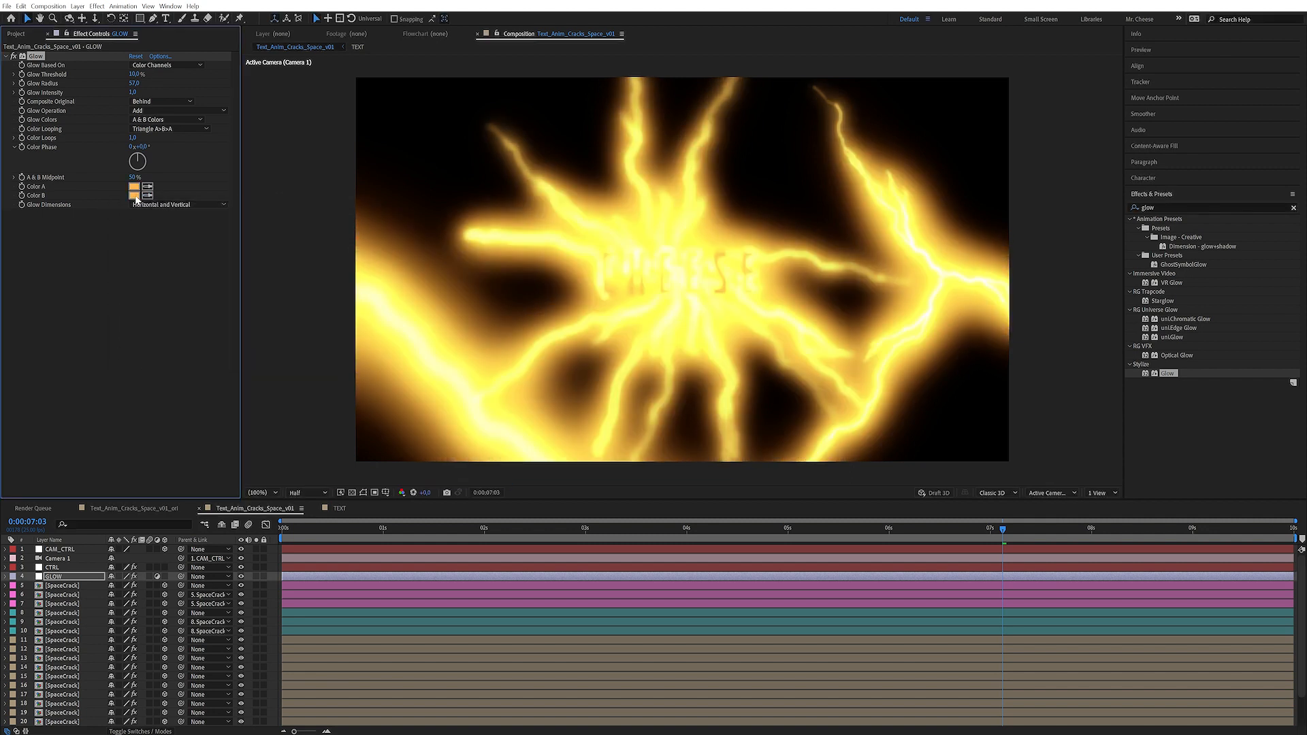
{"action": "left_click", "coordinate": [259, 355]}
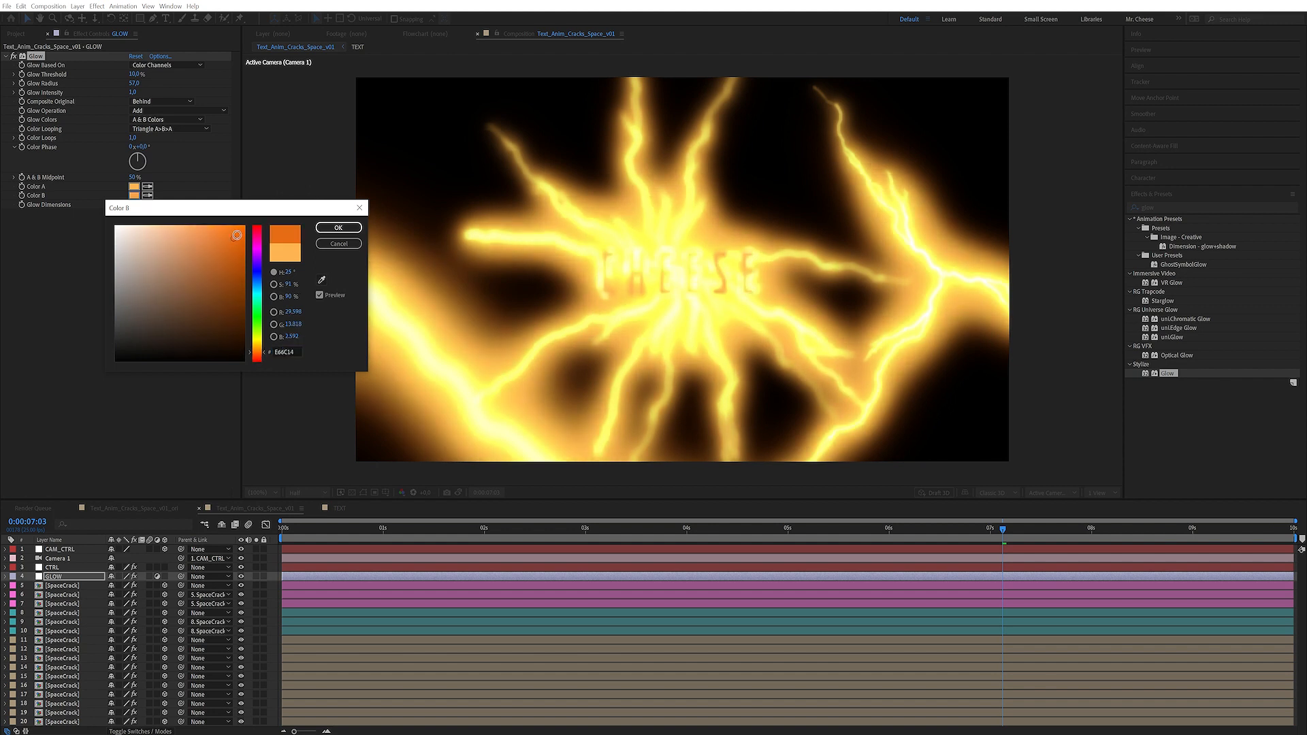
{"action": "left_click", "coordinate": [233, 229]}
{"action": "left_click", "coordinate": [342, 230]}
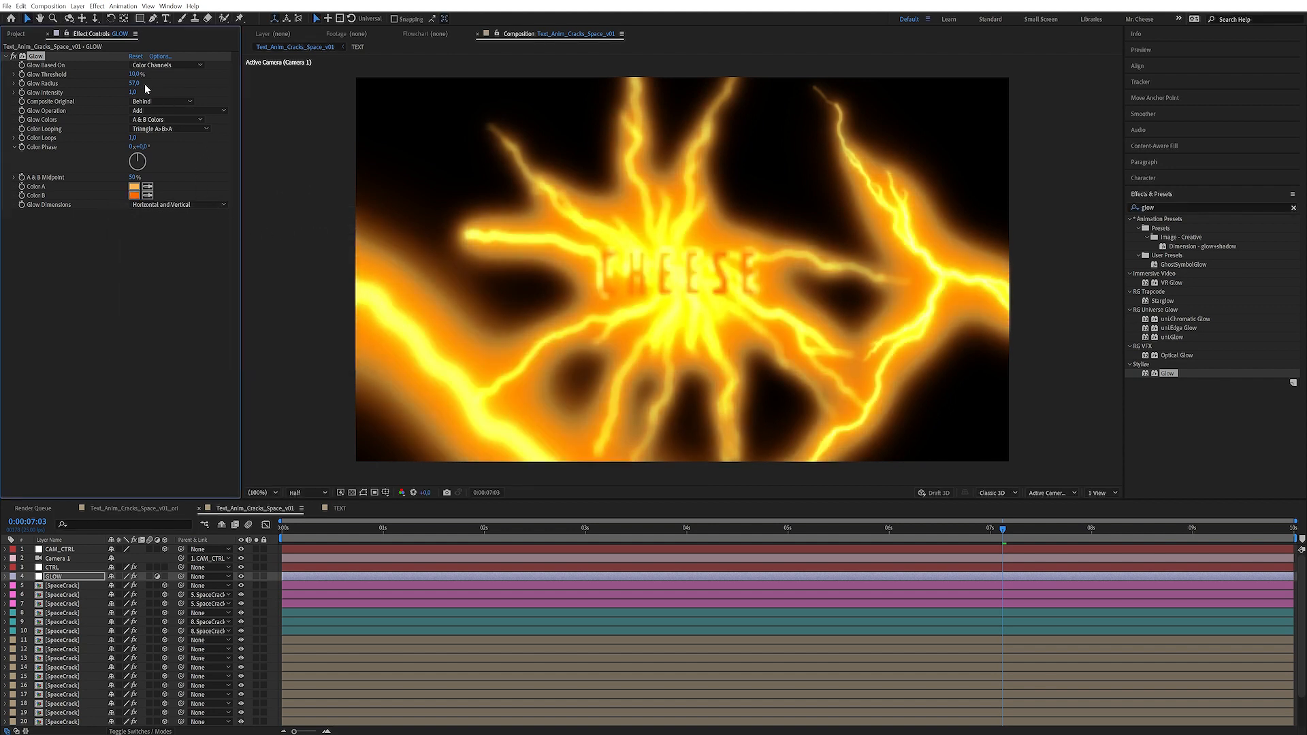
Set the glow's radius to 383, its intensity to 0.2 and its color phase to 180°.
{"action": "left_click_drag", "start_coordinate": [134, 83], "coordinate": [248, 71]}
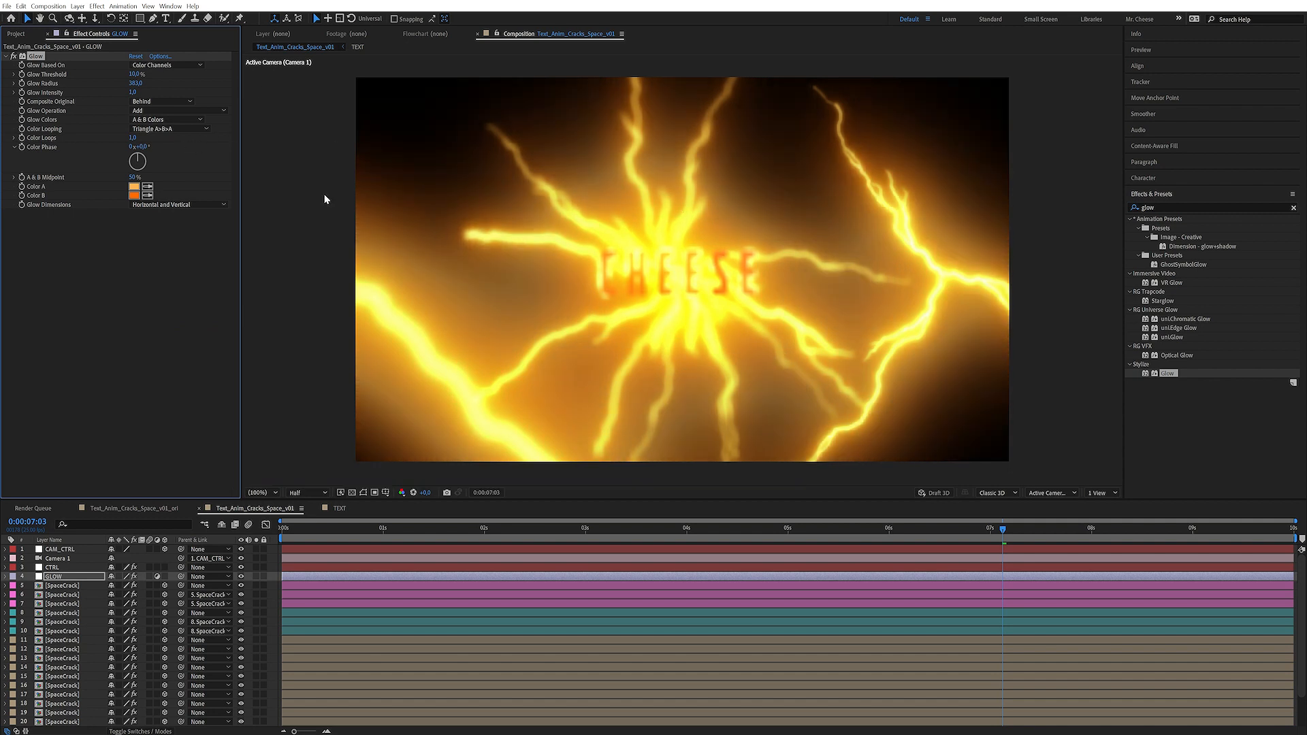
{"action": "left_click", "coordinate": [140, 147]}
{"action": "key", "text": "Return"}
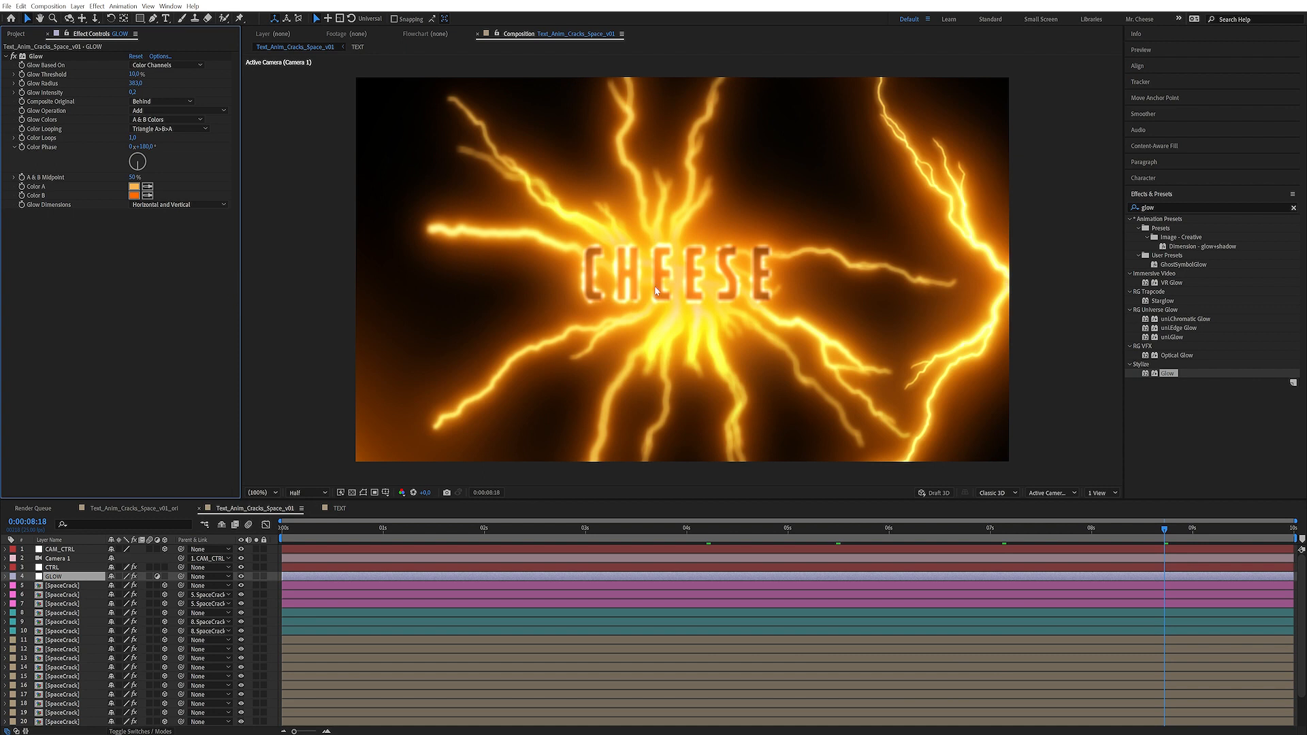
Show the layers' blending modes and duplicate the Glow effect on the GLOW layer.
{"action": "scroll", "coordinate": [103, 674], "scroll_direction": "down", "scroll_amount": 2}
{"action": "left_click", "coordinate": [102, 723]}
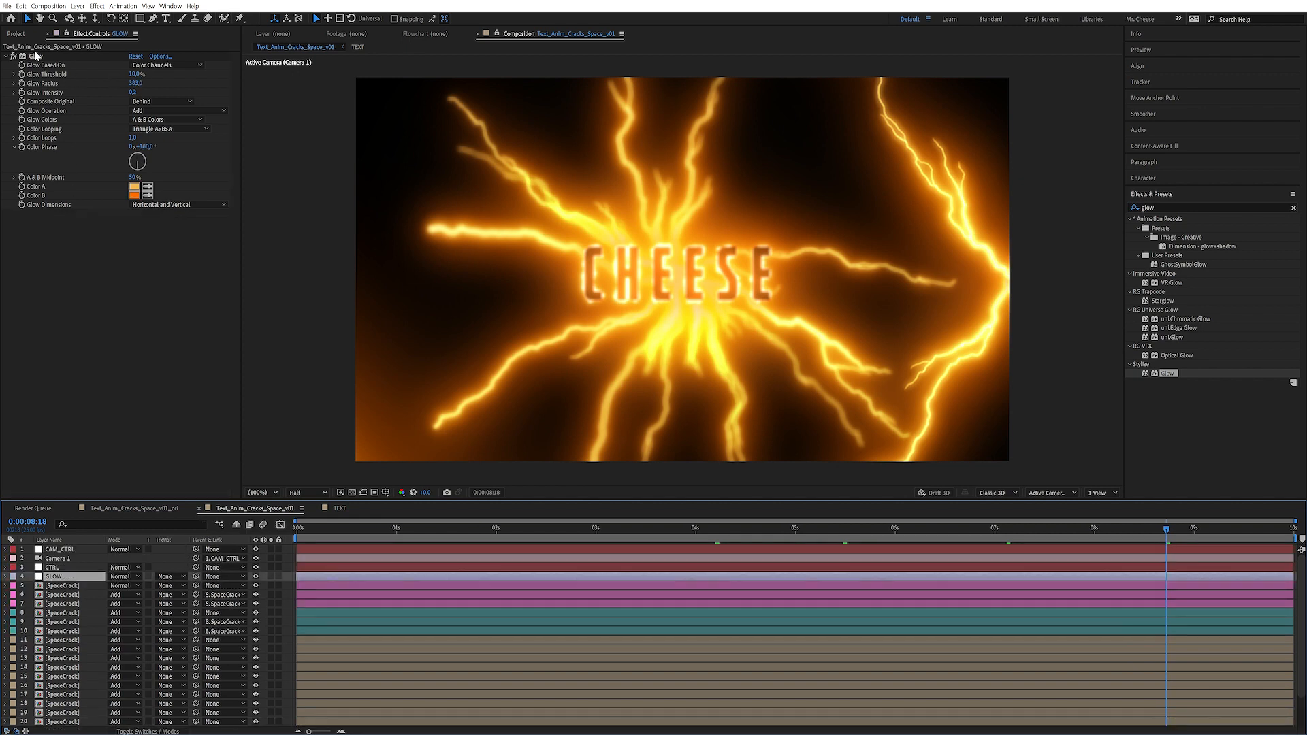
{"action": "left_click", "coordinate": [36, 56]}
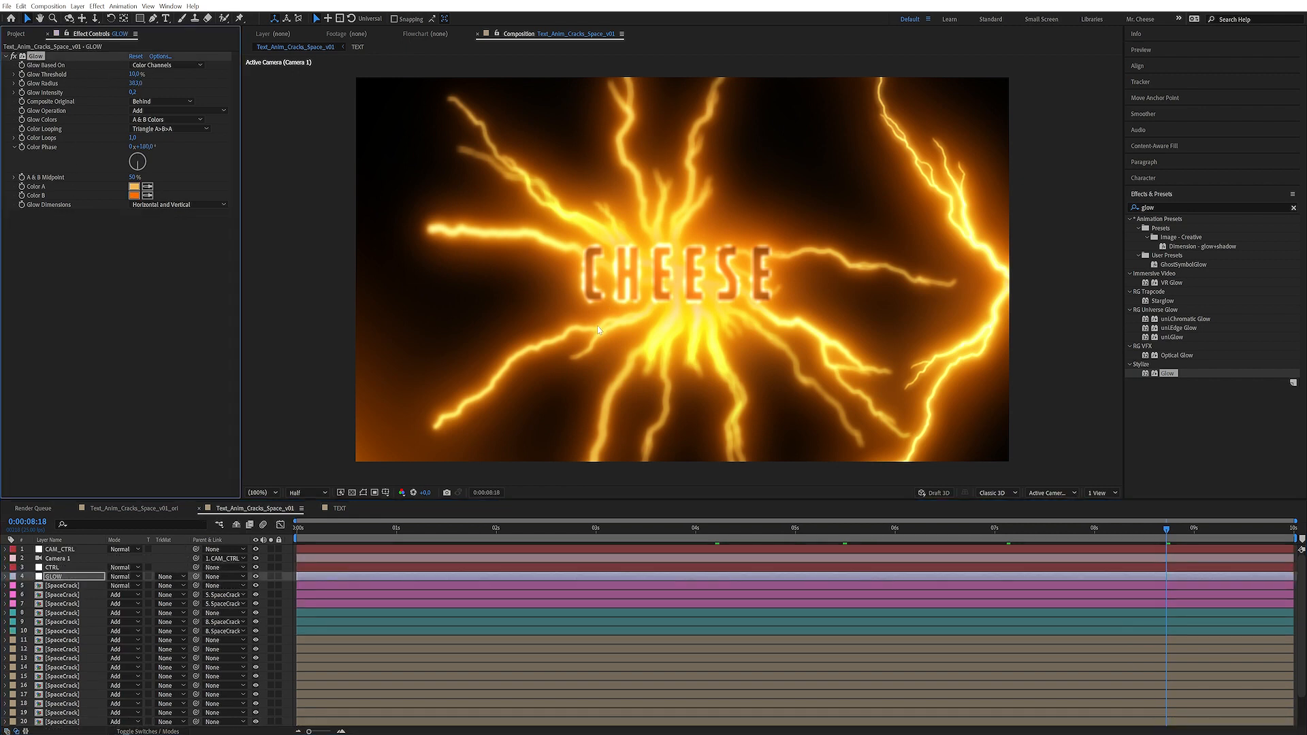
{"action": "key", "text": "ctrl+d"}
{"action": "left_click", "coordinate": [114, 432]}
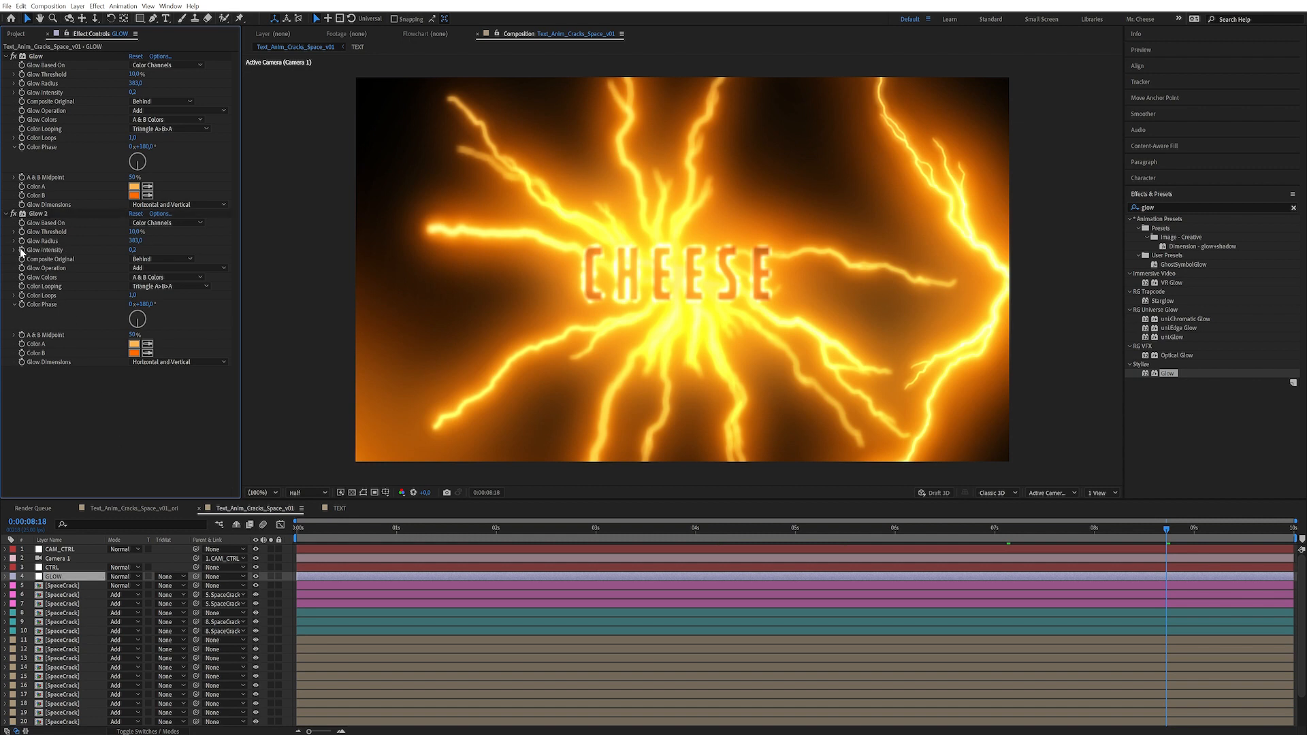
Add a wiggle expression with a frequency of 12 to the second Glow's intensity and preview the flicker from about 6 seconds.
{"action": "left_click", "coordinate": [21, 250], "text": "alt"}
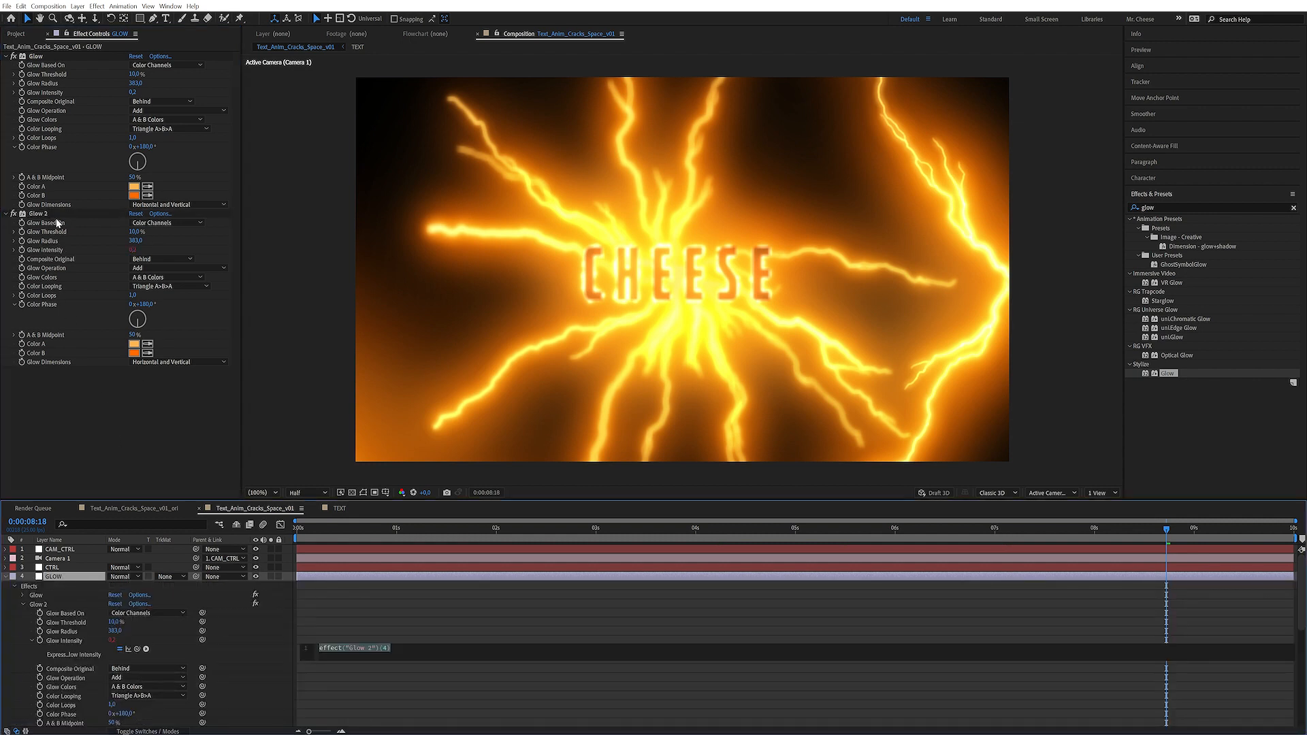
{"action": "type", "text": "wiggle()"}
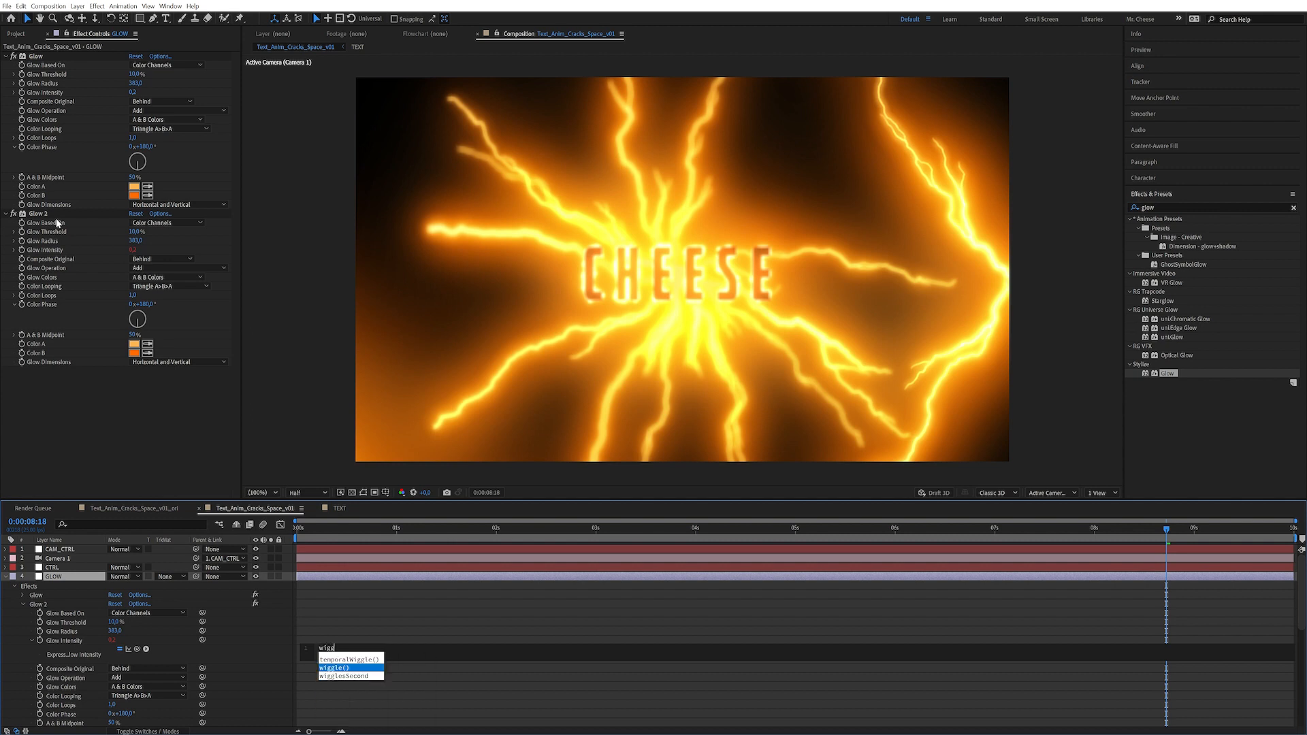
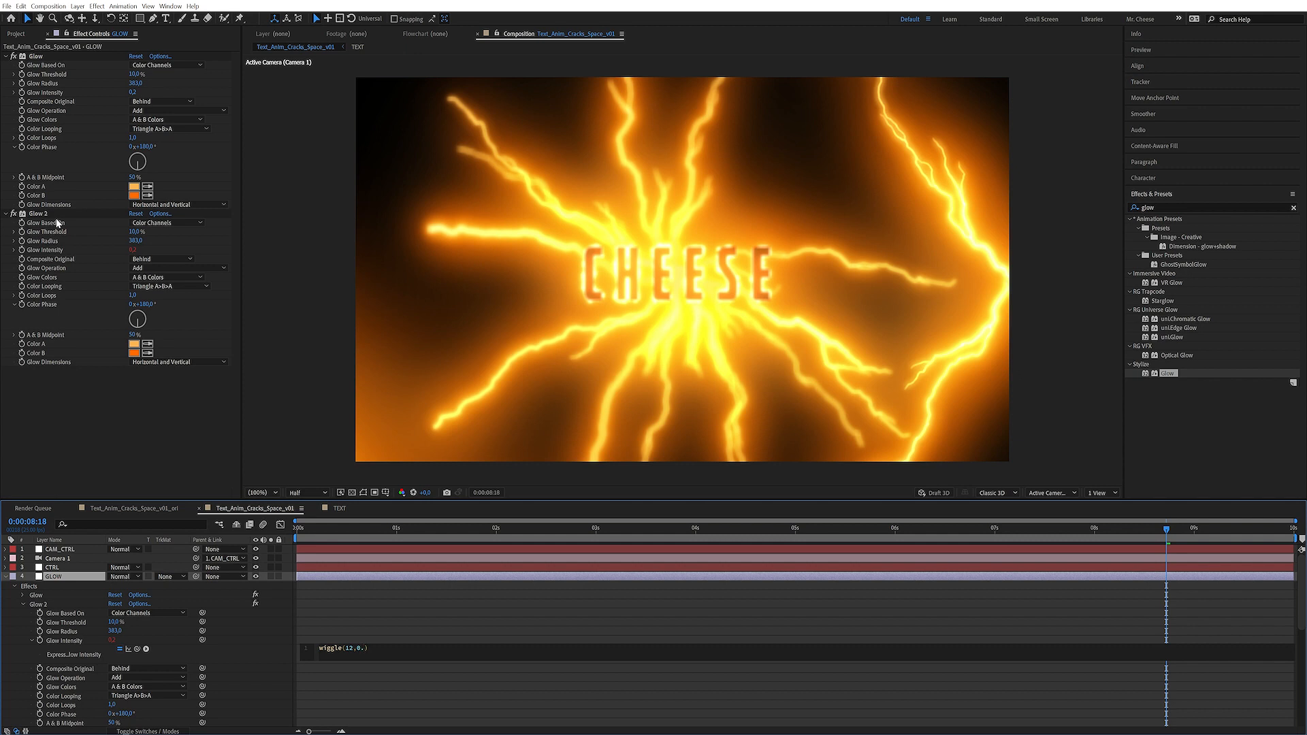
{"action": "left_click", "coordinate": [915, 528]}
{"action": "key", "text": "space"}
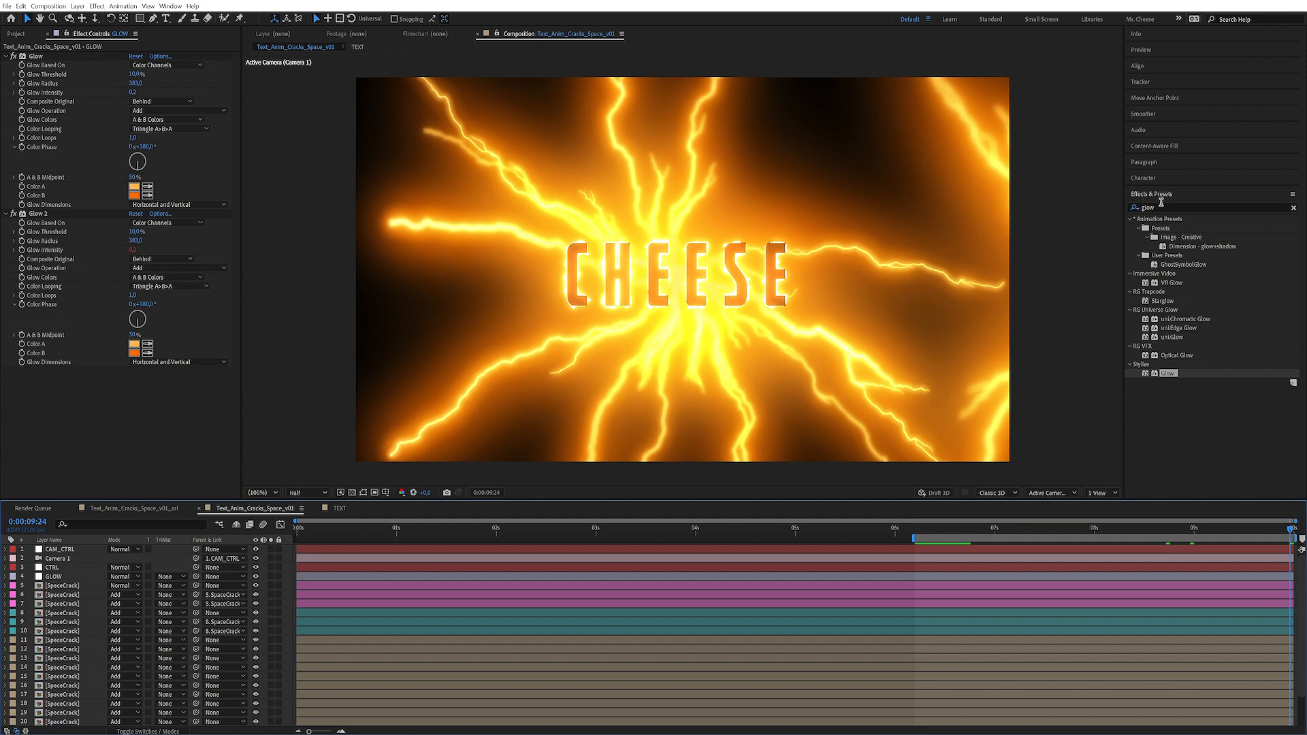
Add an adjustment layer at the top of the layer stack and rename it CC.
{"action": "left_click", "coordinate": [96, 7]}
{"action": "mouse_move", "coordinate": [78, 6]}
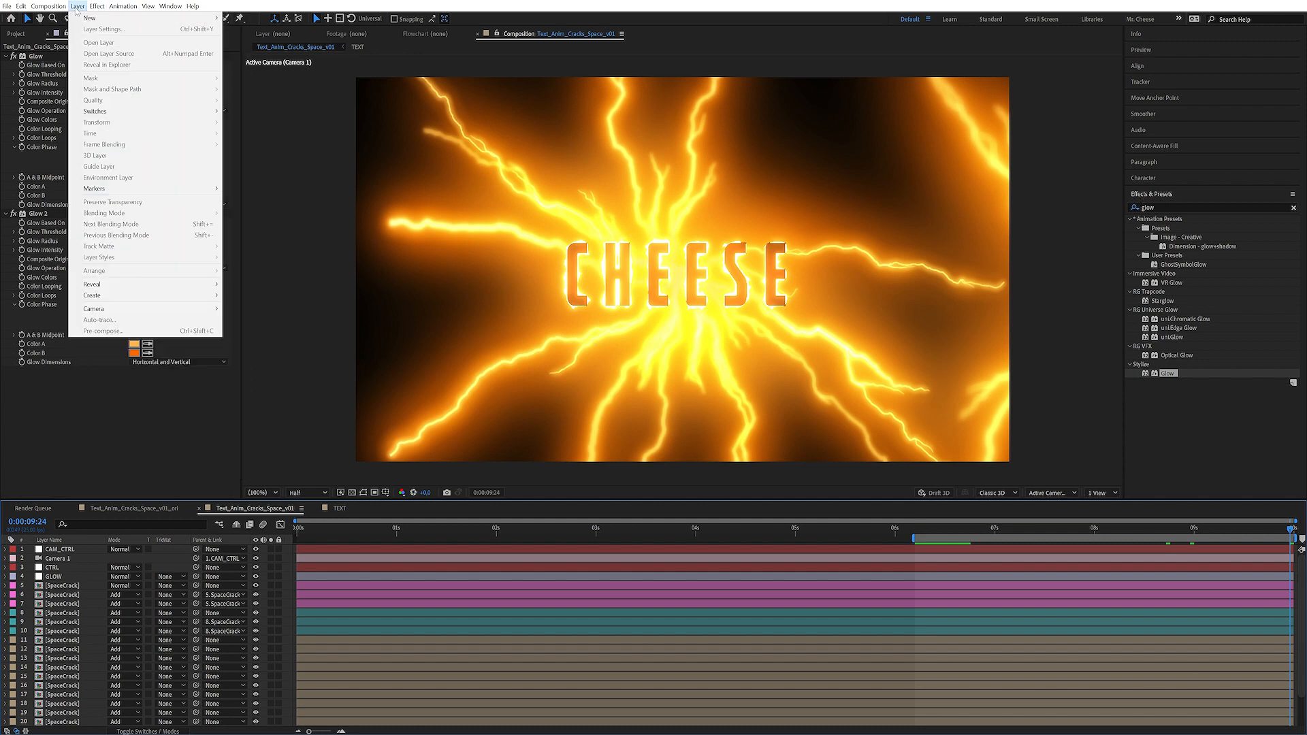
{"action": "mouse_move", "coordinate": [137, 17]}
{"action": "left_click", "coordinate": [287, 85]}
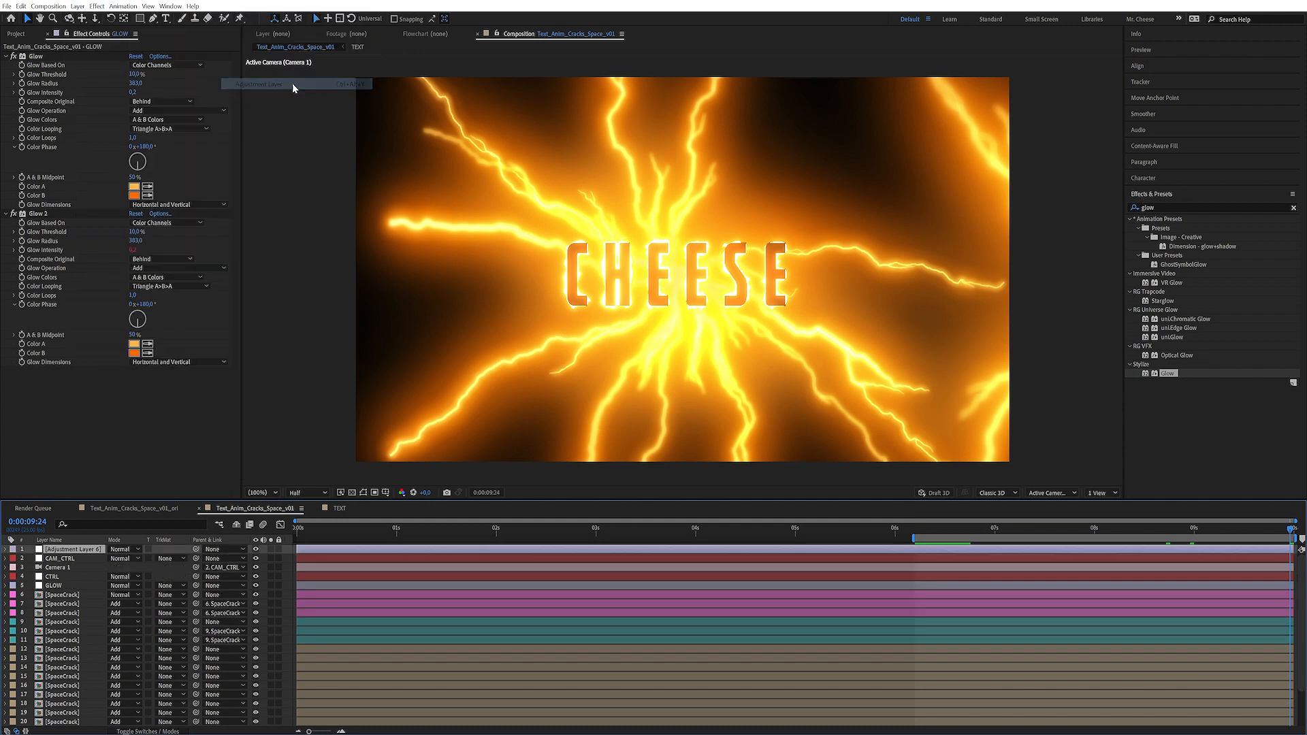
{"action": "key", "text": "Return"}
{"action": "type", "text": "CC"}
{"action": "key", "text": "Return"}
Apply the Curves effect to the CC layer and raise the highlights of the RGB curve slightly.
{"action": "left_click", "coordinate": [1157, 207]}
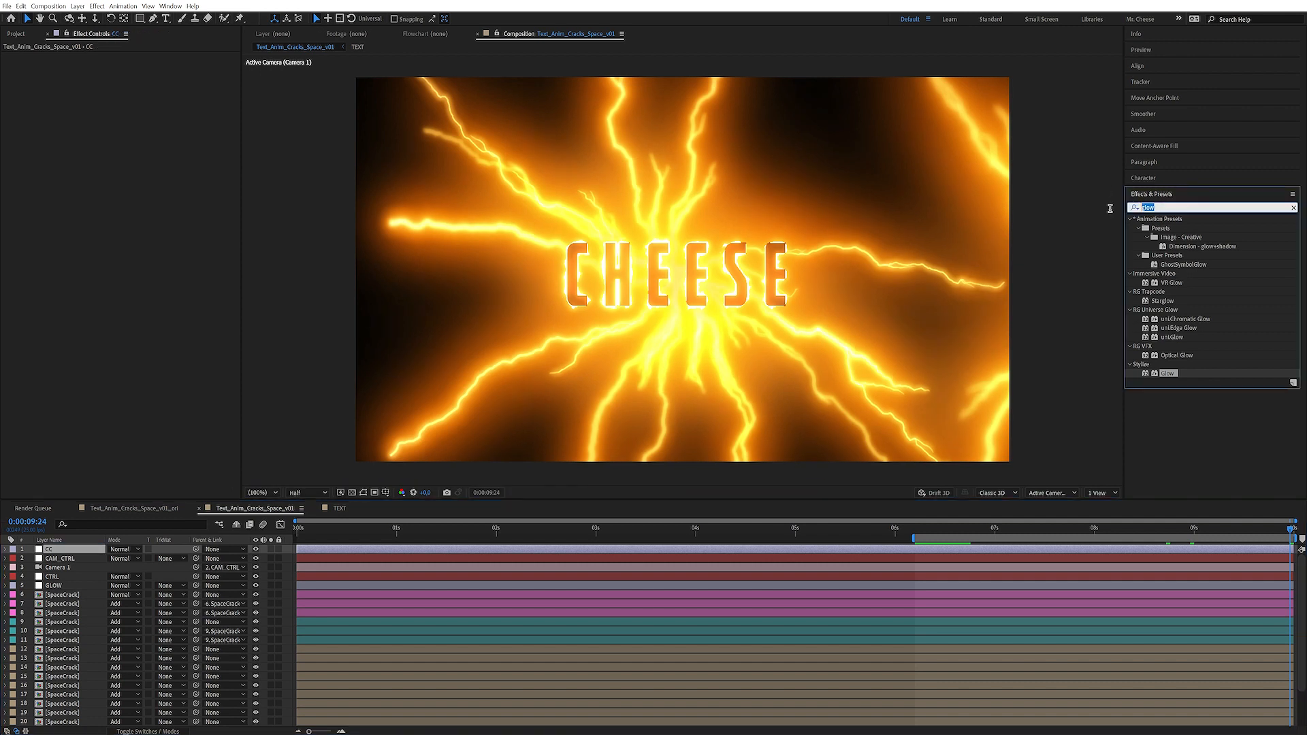
{"action": "type", "text": "cur"}
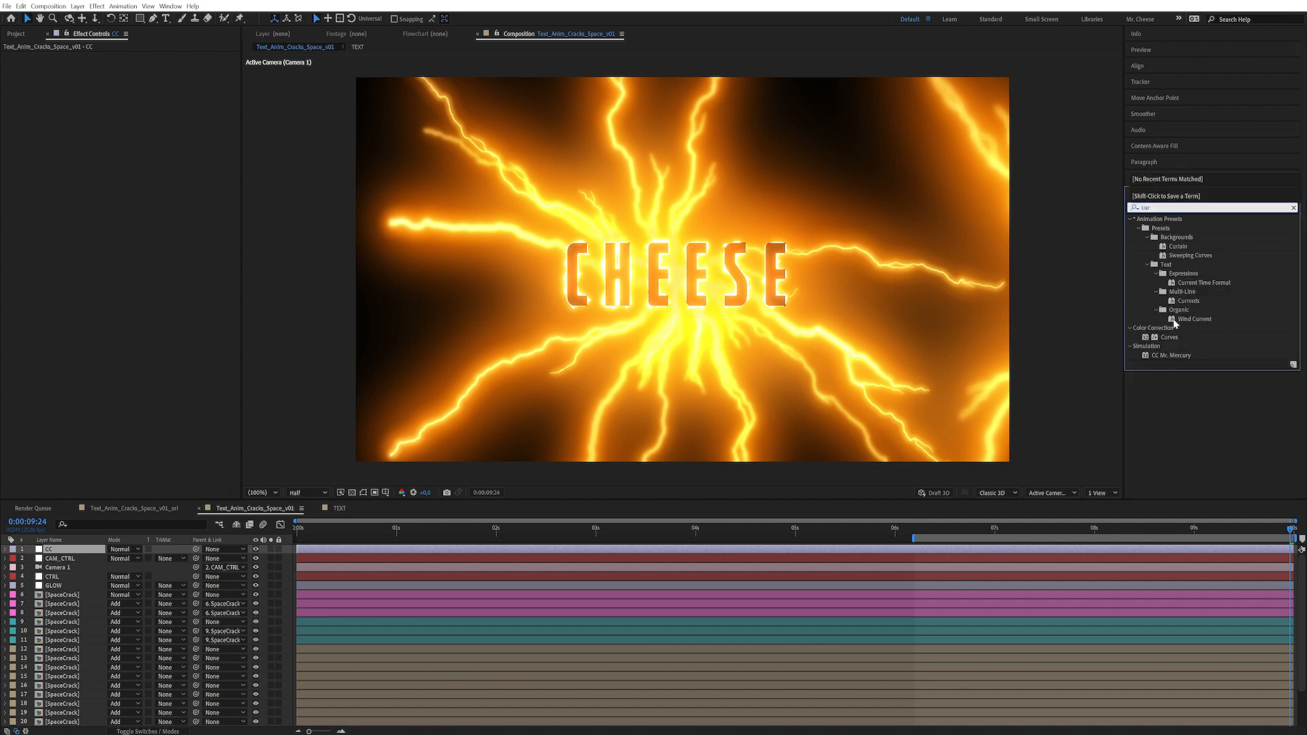
{"action": "double_click", "coordinate": [1168, 337]}
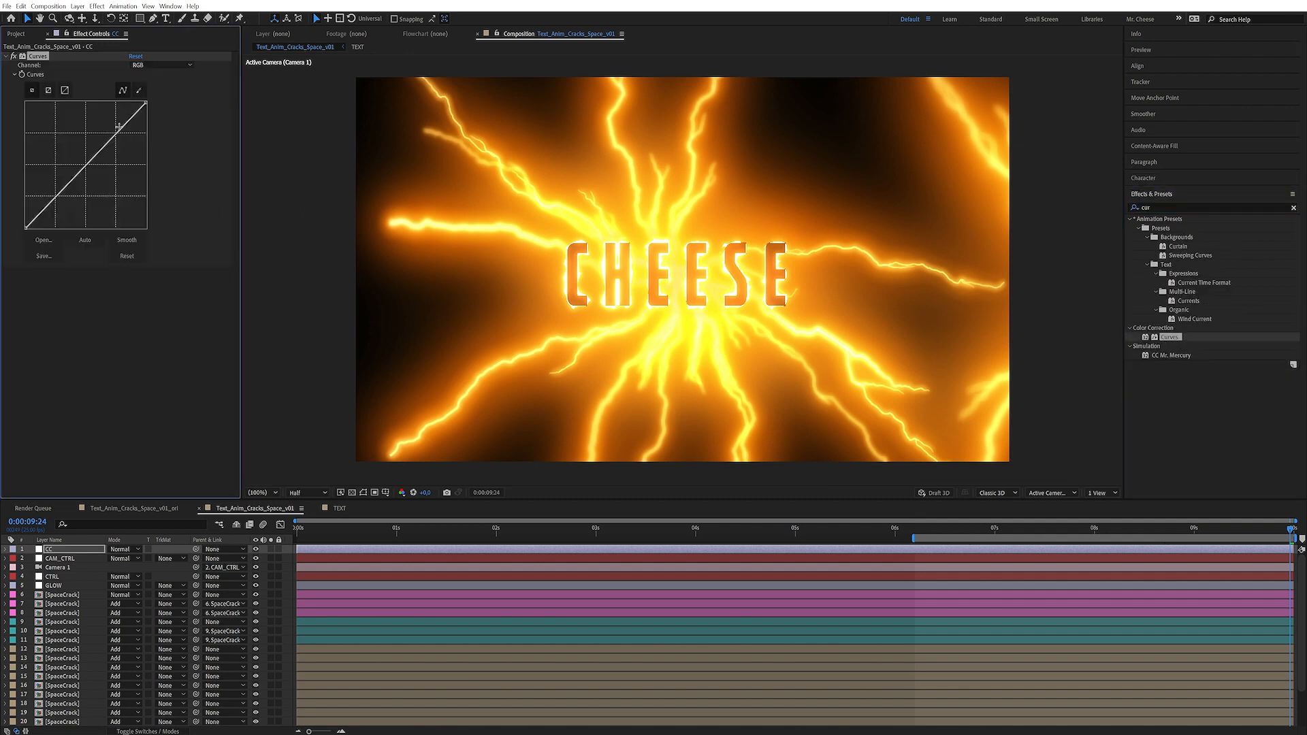
{"action": "left_click_drag", "start_coordinate": [118, 129], "coordinate": [116, 126]}
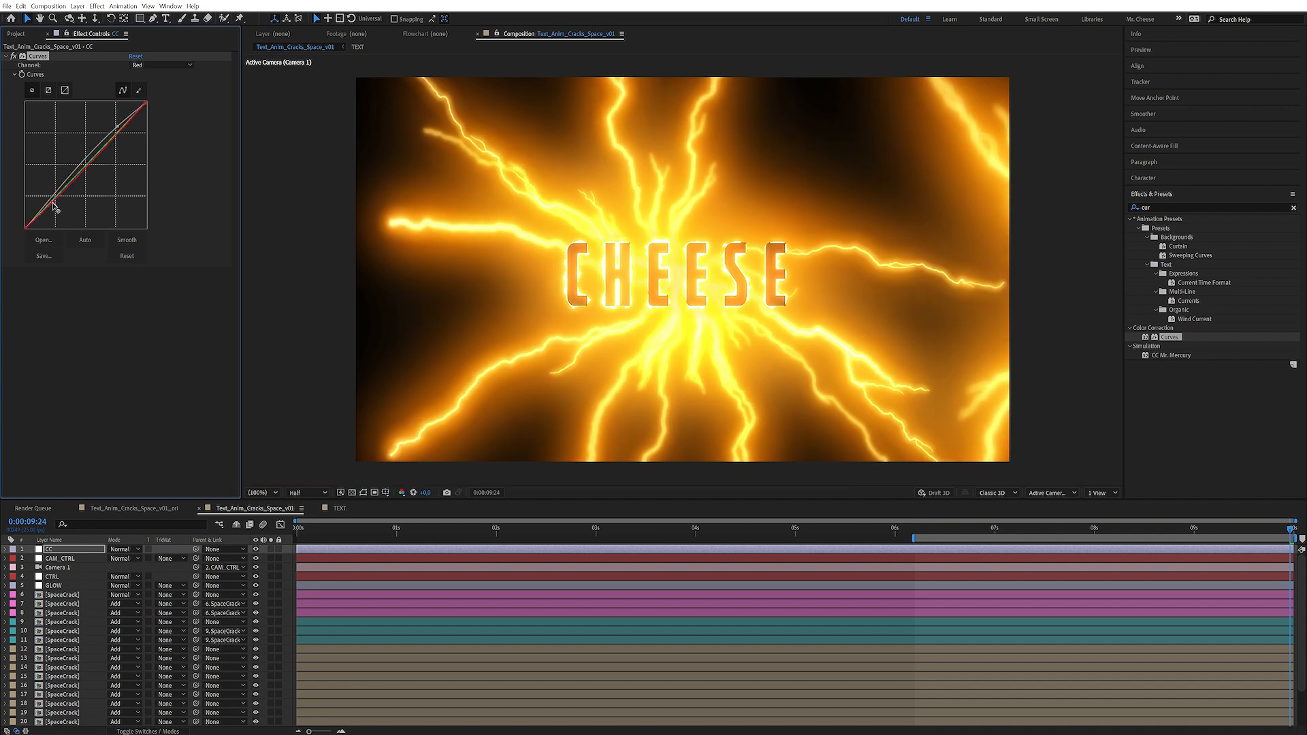
Undo the red channel adjustment and lower the shadows of the RGB curve to form an S-shaped contrast curve.
{"action": "left_click_drag", "start_coordinate": [51, 202], "coordinate": [57, 209]}
{"action": "key", "text": "ctrl+z"}
{"action": "left_click", "coordinate": [146, 66]}
{"action": "left_click", "coordinate": [153, 75]}
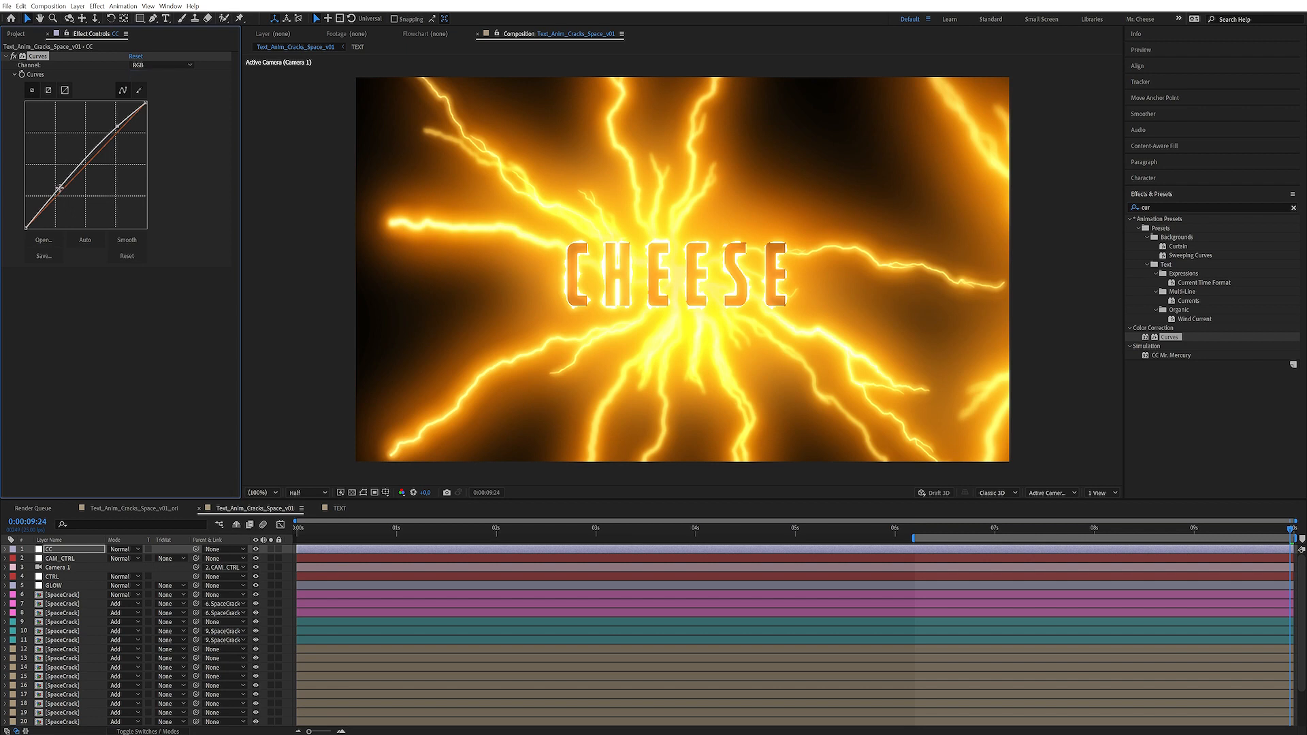
{"action": "left_click_drag", "start_coordinate": [58, 194], "coordinate": [66, 205]}
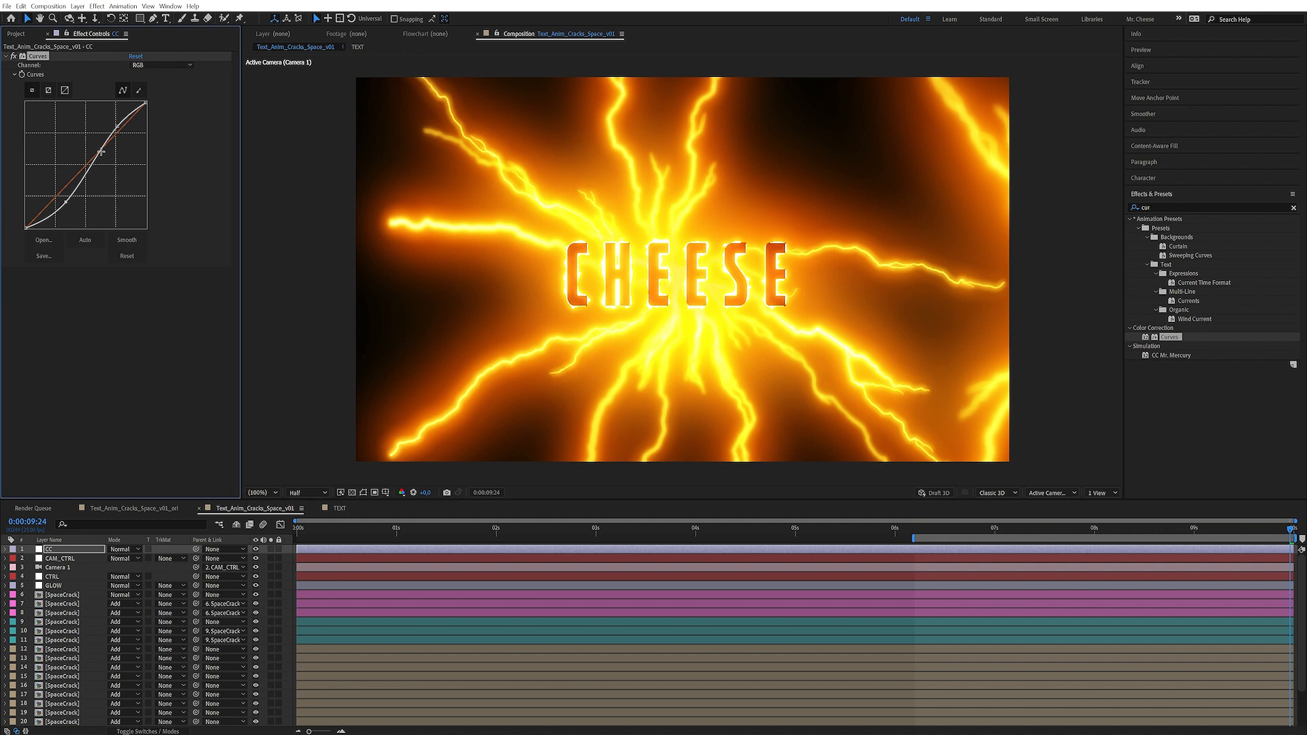
{"action": "left_click_drag", "start_coordinate": [118, 127], "coordinate": [118, 128]}
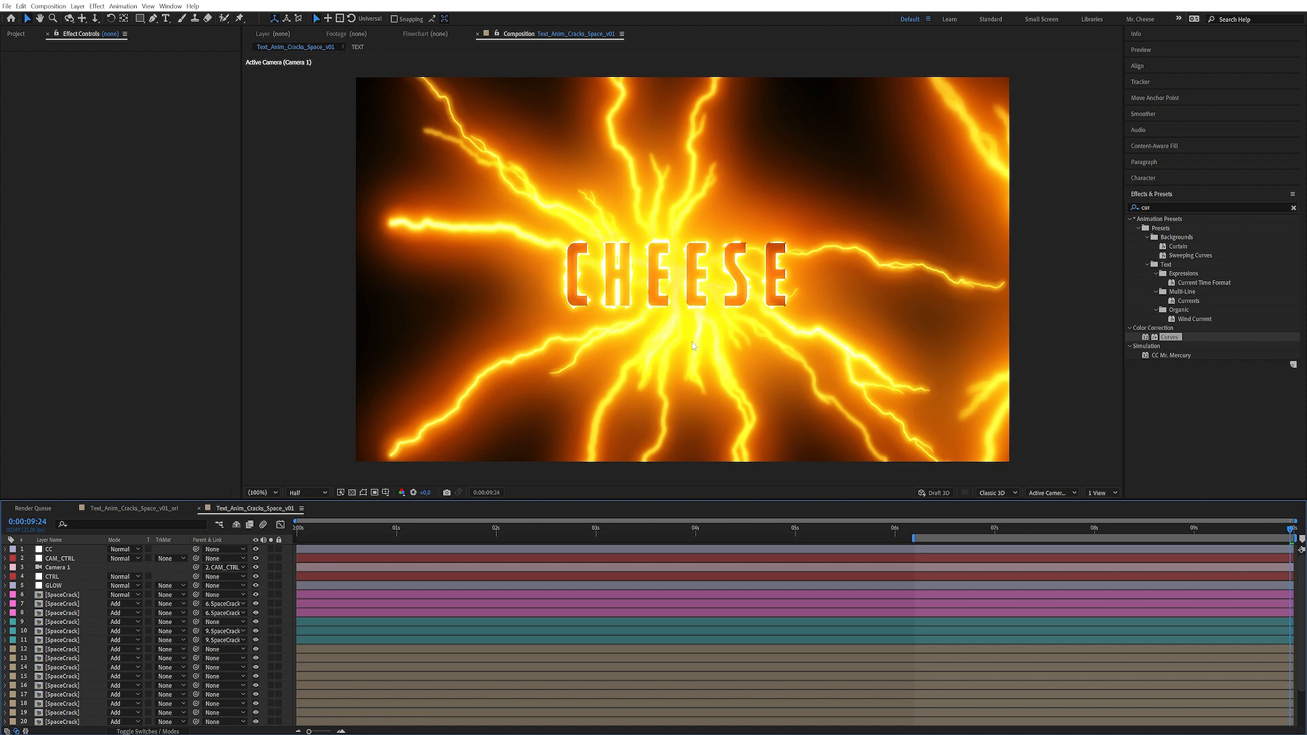
Inspect the effects and expressions of a SpaceCrack layer linked to the CTRL layer, and collapse its properties again.
{"action": "left_click", "coordinate": [70, 559]}
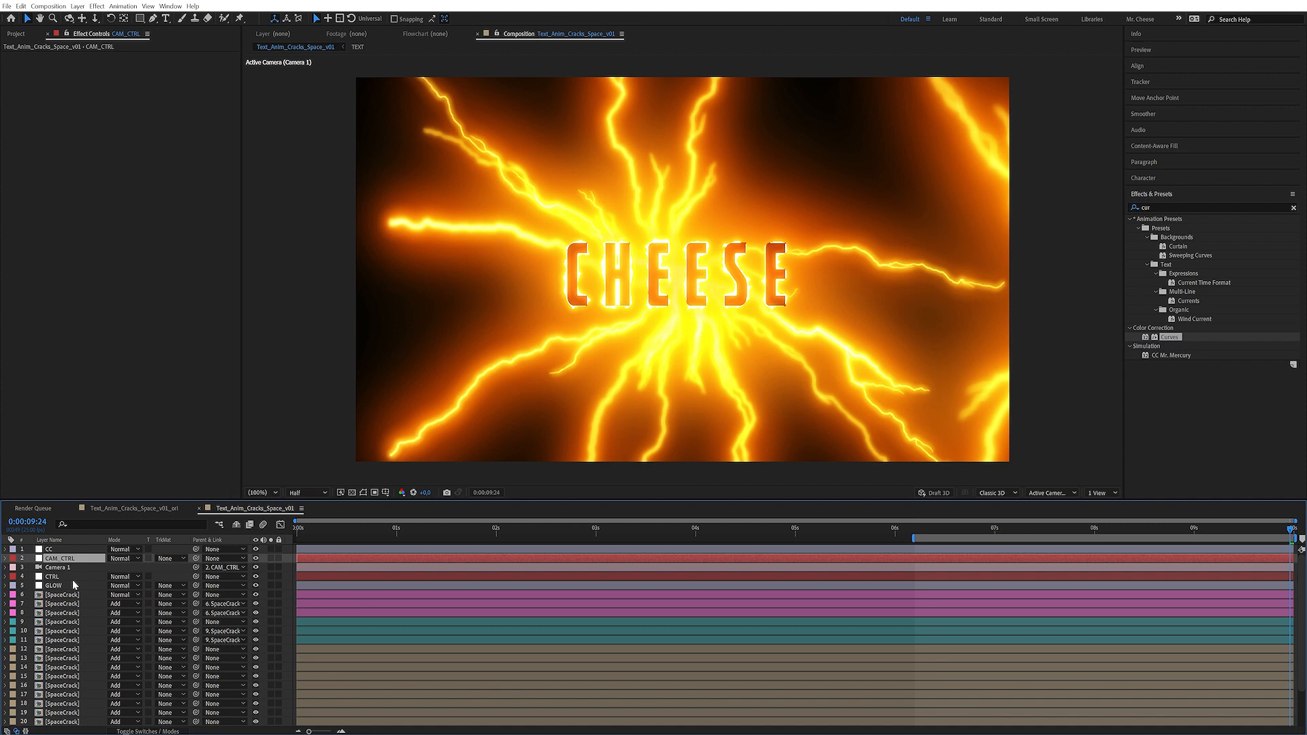
{"action": "key", "text": "ctrl+a"}
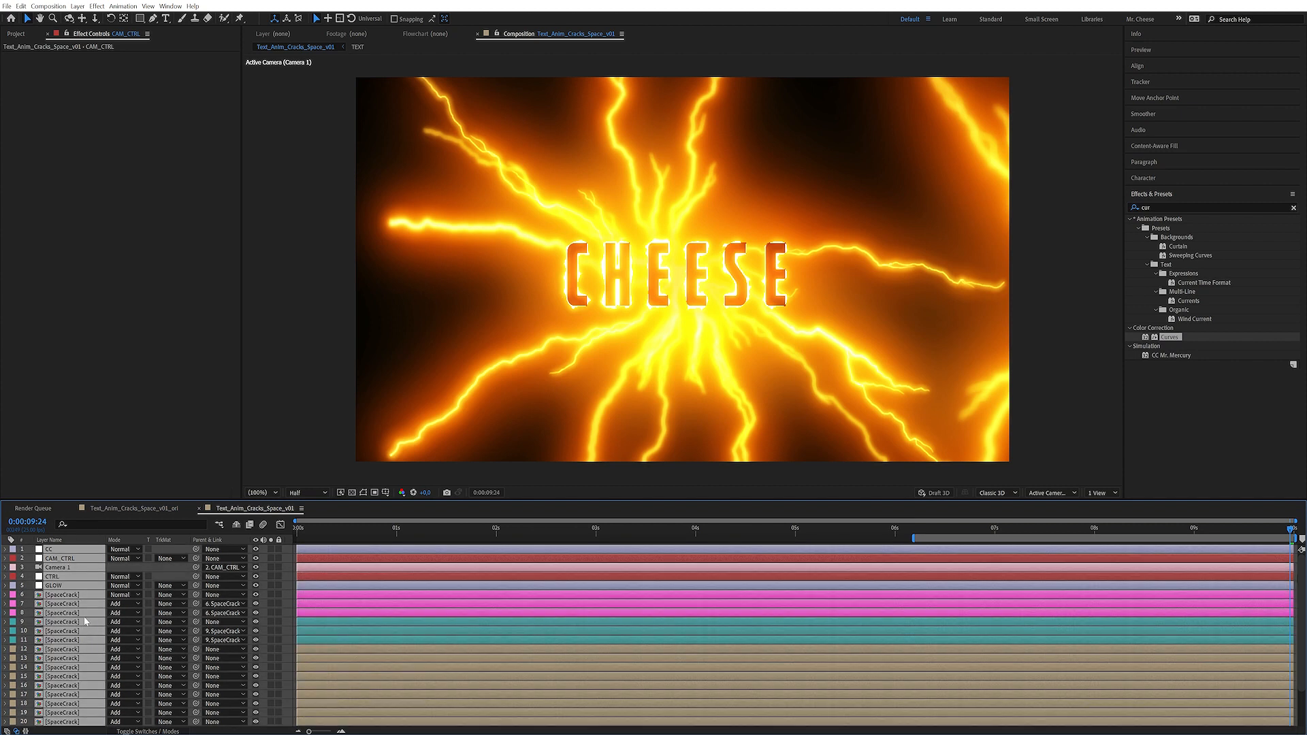
{"action": "key", "text": "F2"}
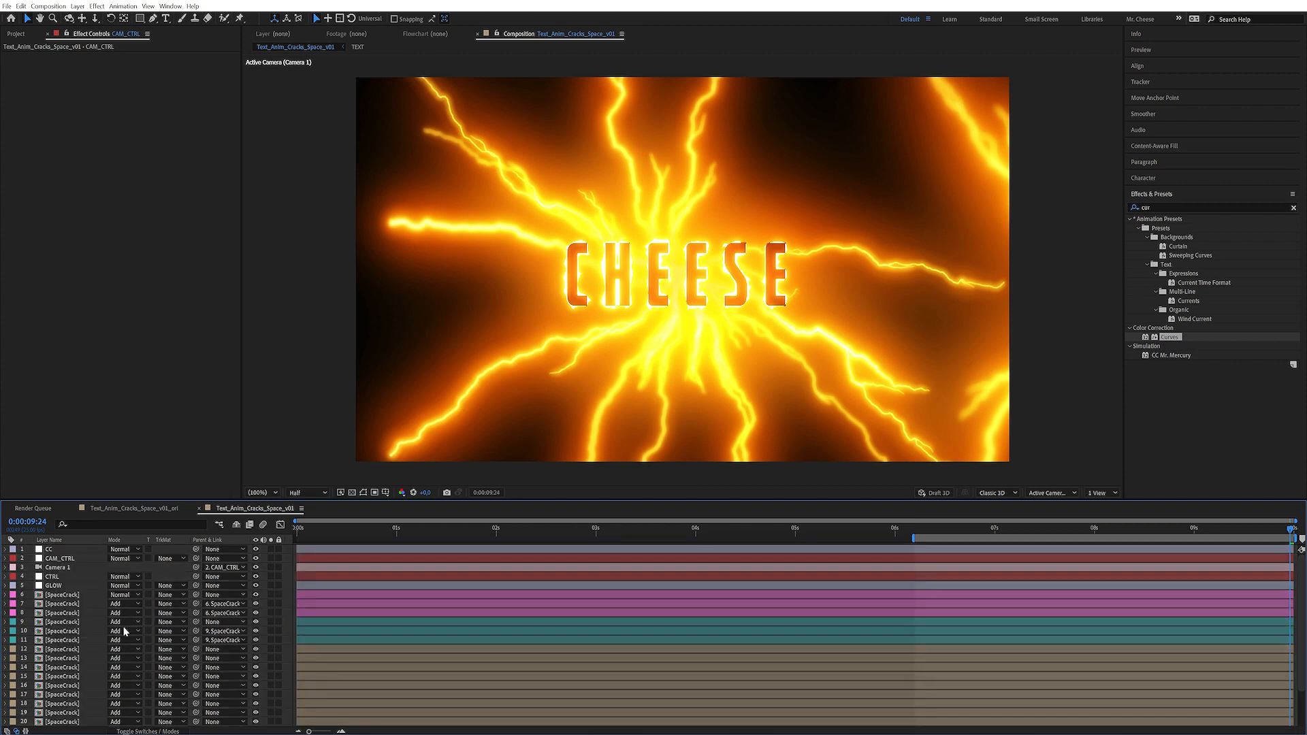
{"action": "left_click", "coordinate": [88, 604]}
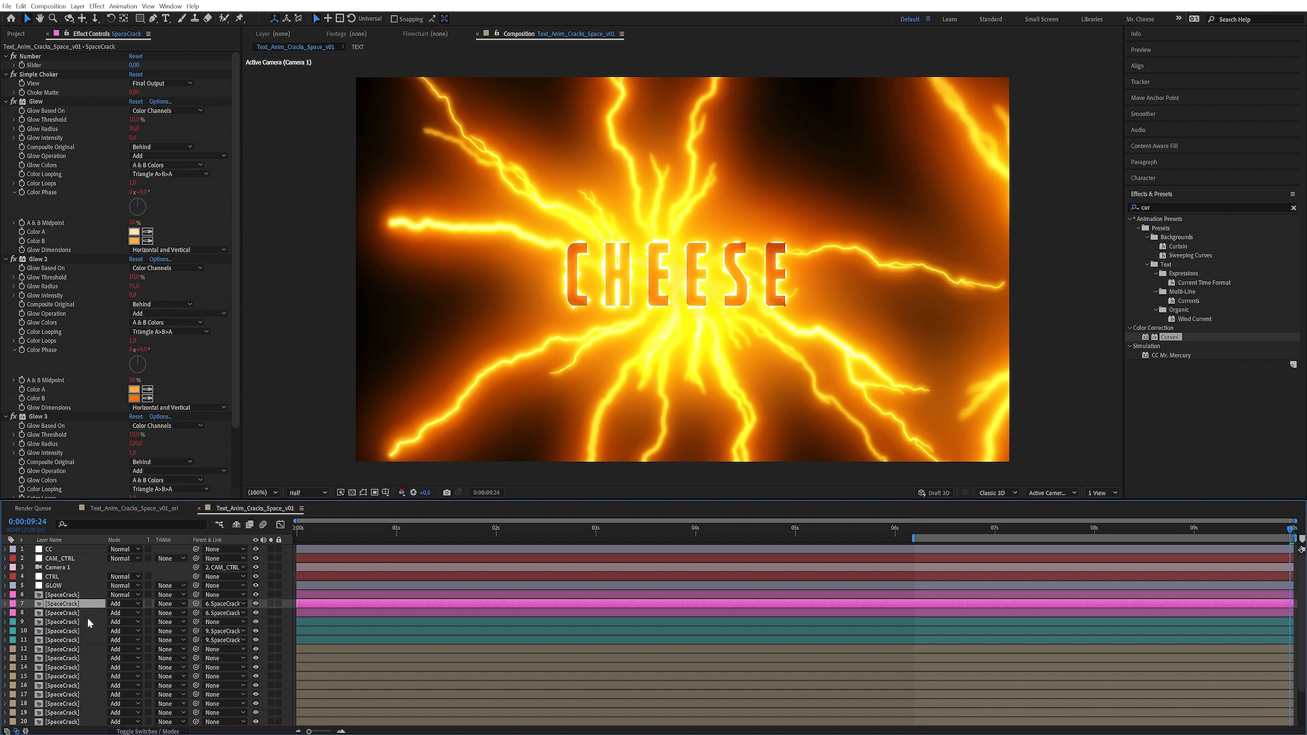
{"action": "key", "text": "e"}
{"action": "key", "text": "e"}
{"action": "scroll", "coordinate": [424, 623], "scroll_direction": "down", "scroll_amount": 1}
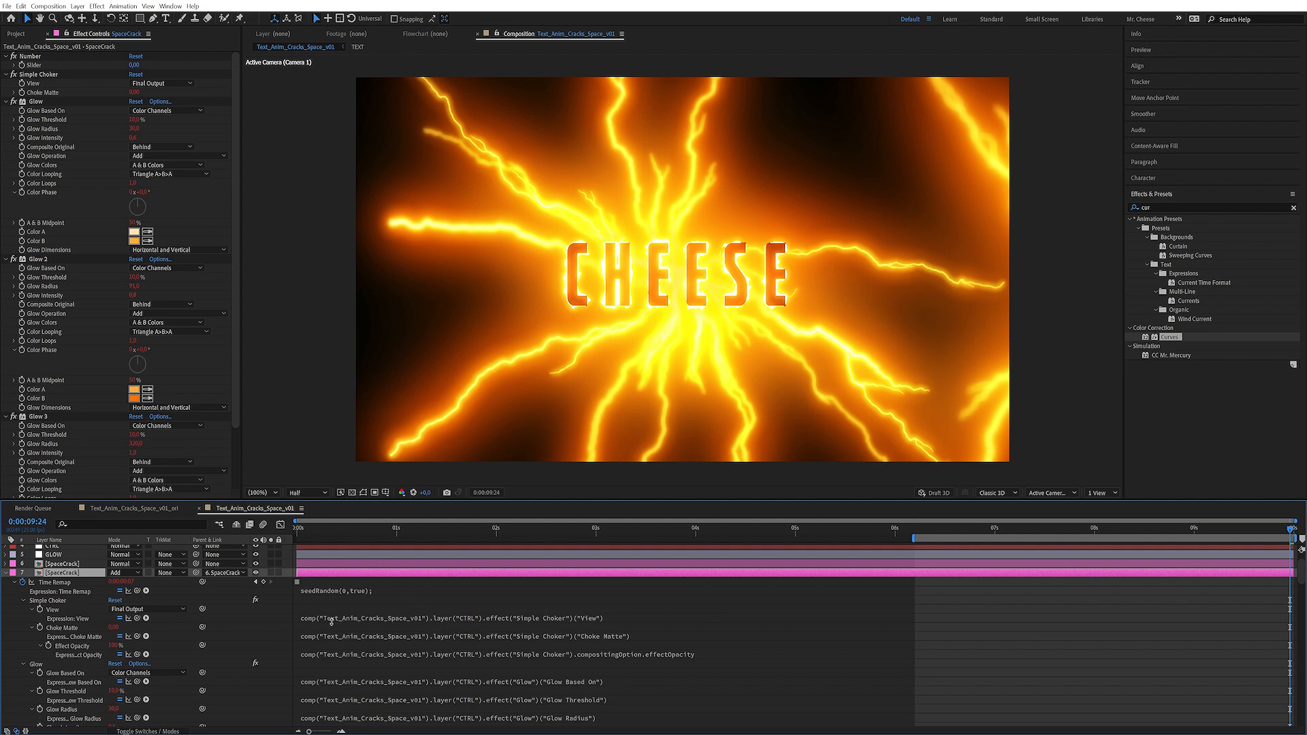
{"action": "left_click", "coordinate": [5, 575]}
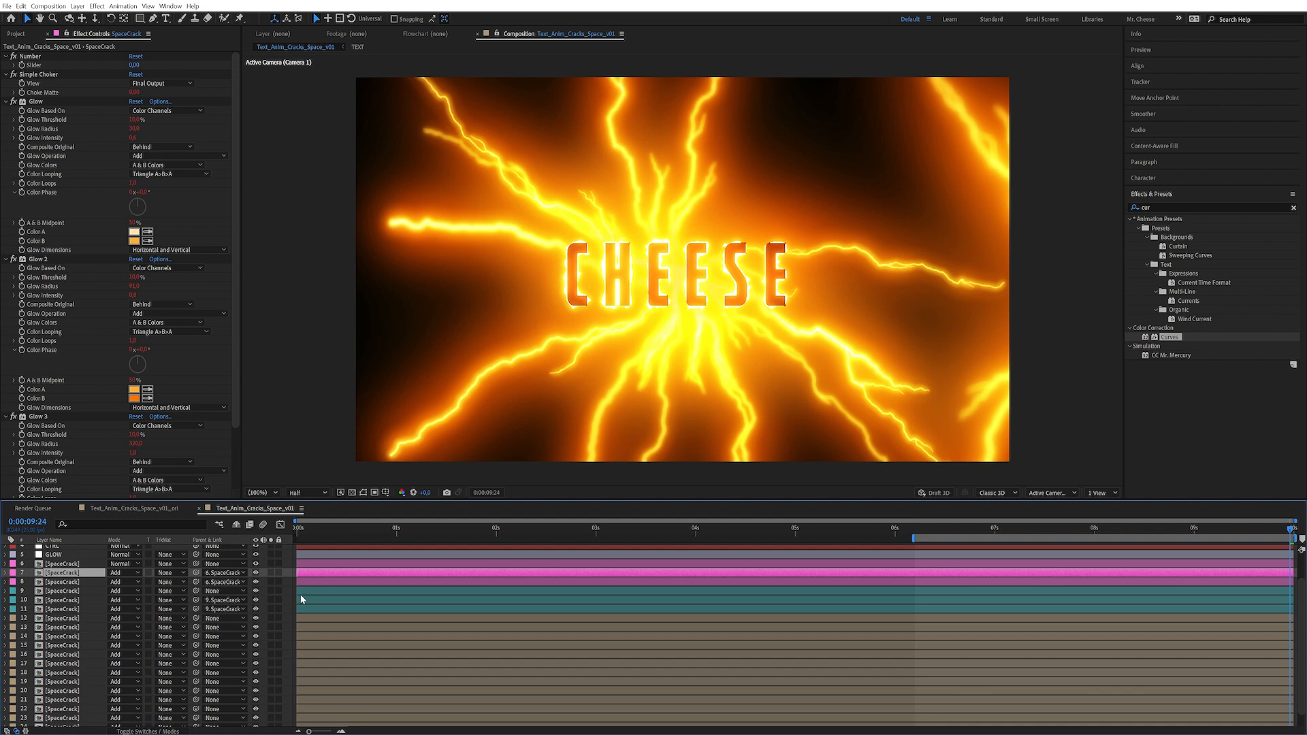
{"action": "left_click", "coordinate": [292, 589]}
{"action": "left_click", "coordinate": [288, 574]}
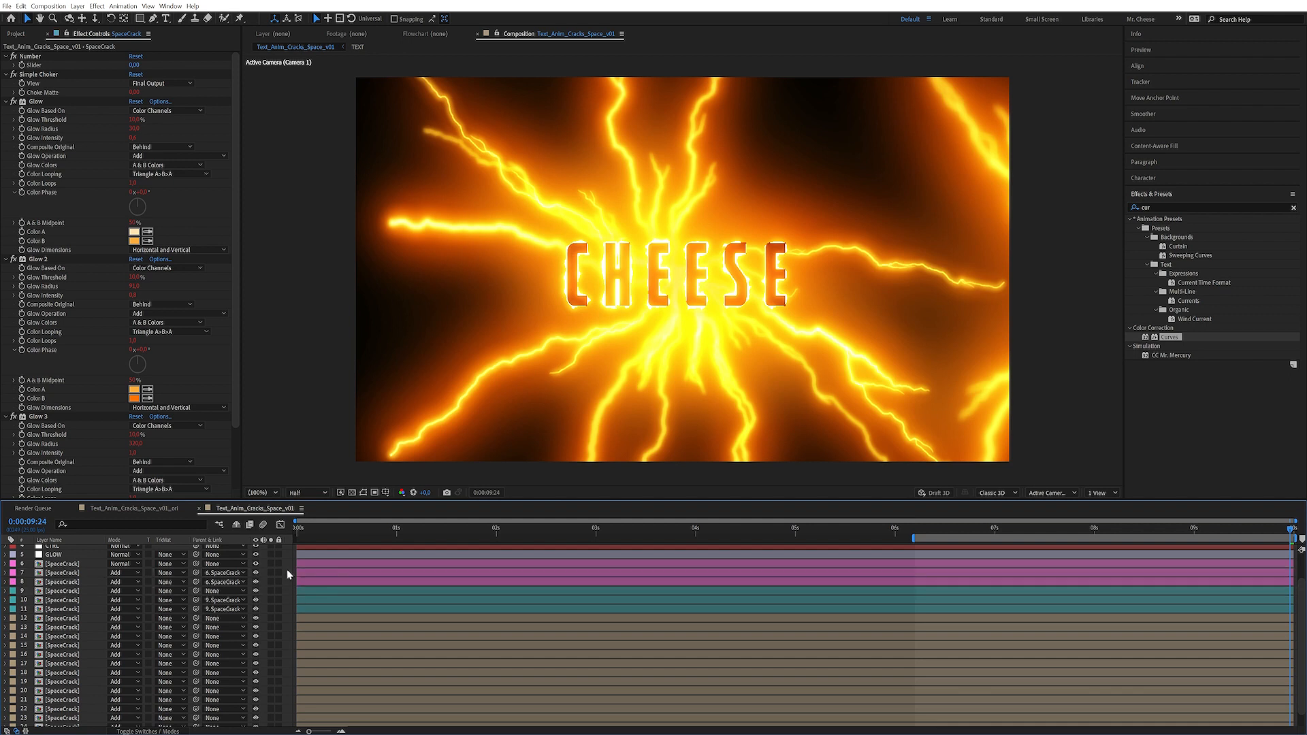
Reveal the current composition in the project and move the SpaceCrack and TEXT compositions into the Precomps folder.
{"action": "right_click", "coordinate": [287, 569]}
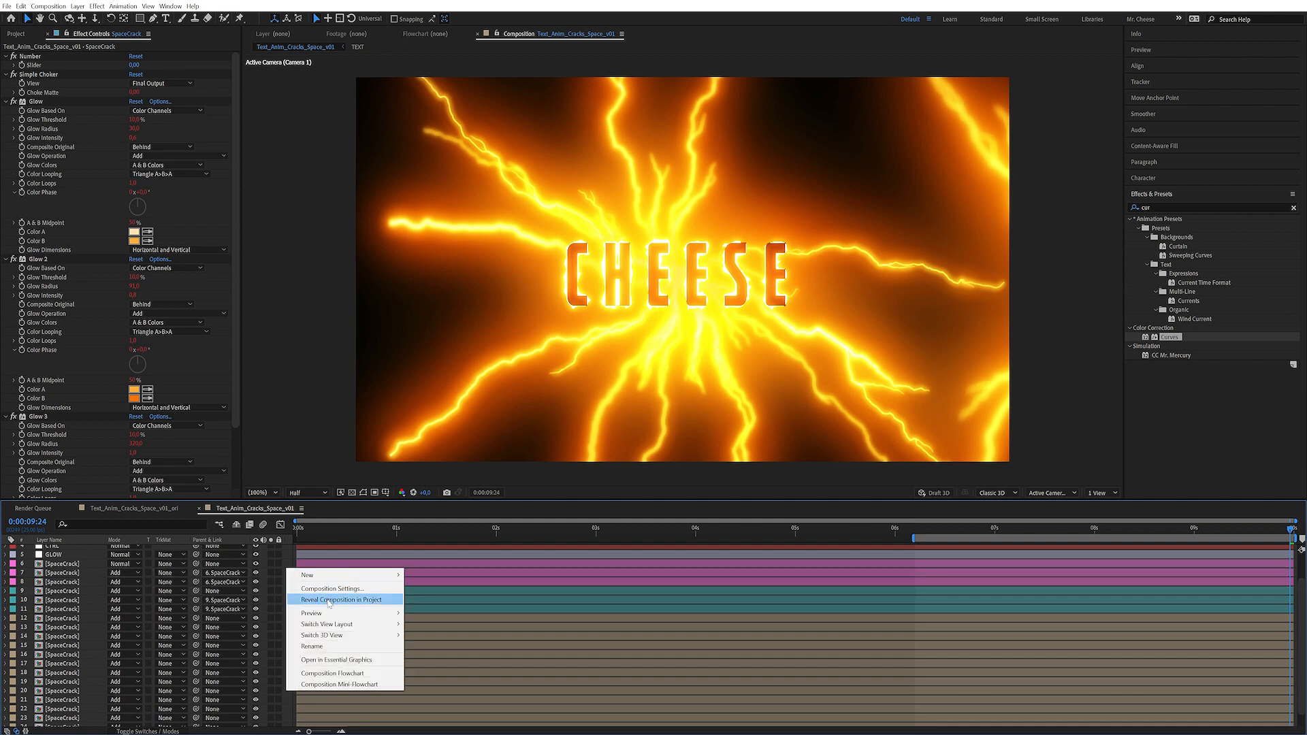
{"action": "left_click", "coordinate": [328, 600]}
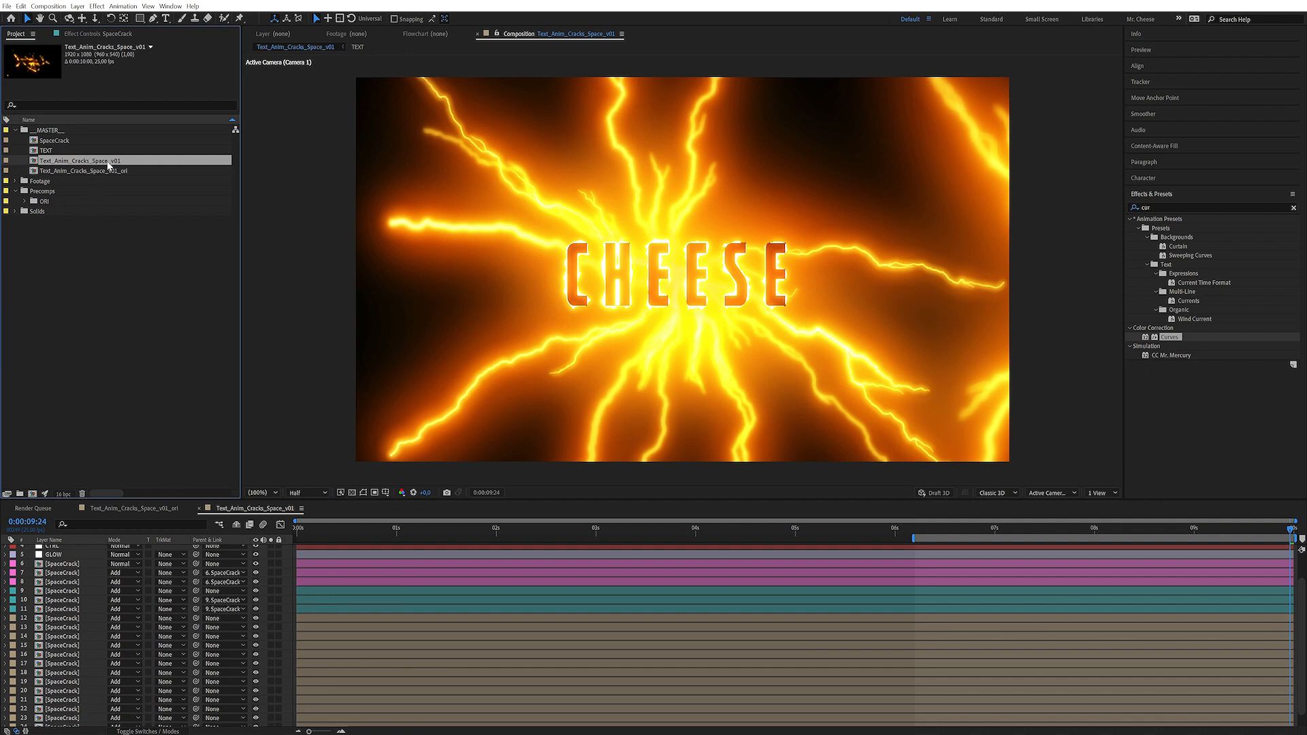
{"action": "left_click", "coordinate": [54, 140]}
{"action": "left_click", "coordinate": [48, 151], "text": "shift"}
{"action": "left_click_drag", "start_coordinate": [51, 151], "coordinate": [47, 193]}
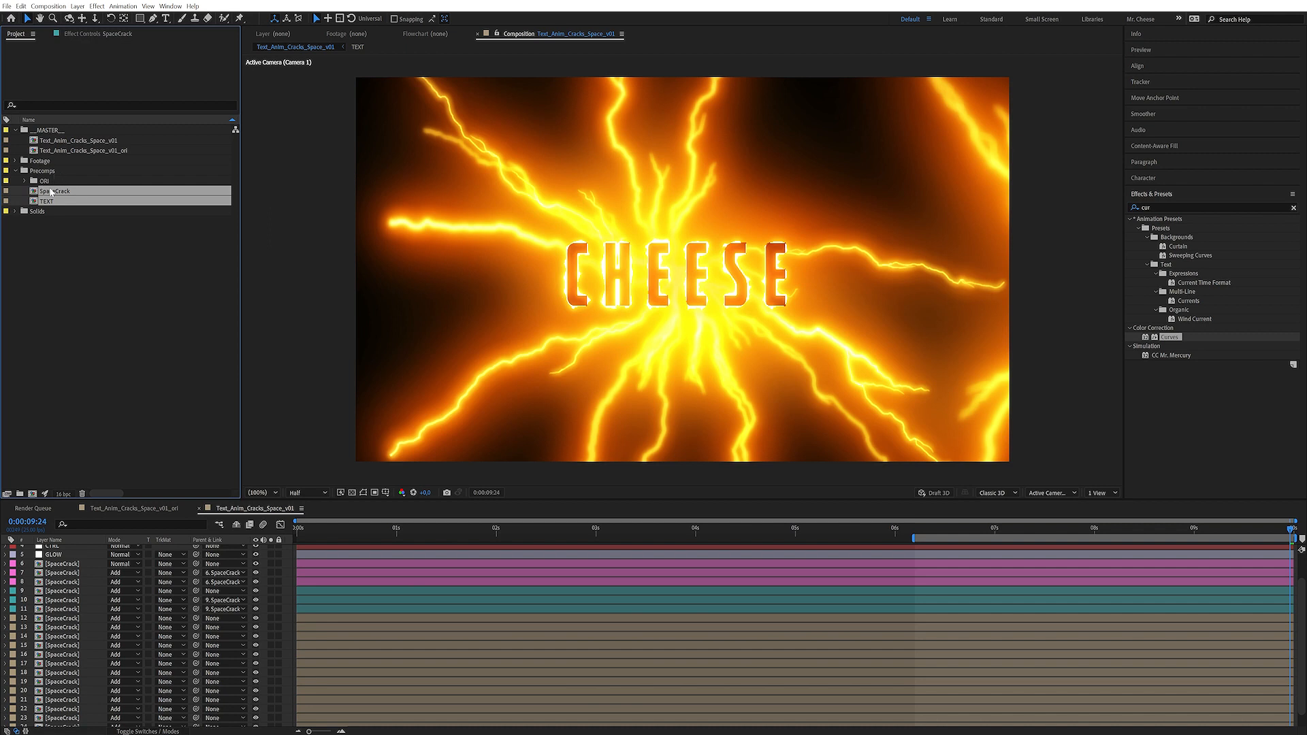
Nest Text_Anim_Cracks_Space_v01 in a new composition and check a frame near the end.
{"action": "left_click", "coordinate": [86, 142]}
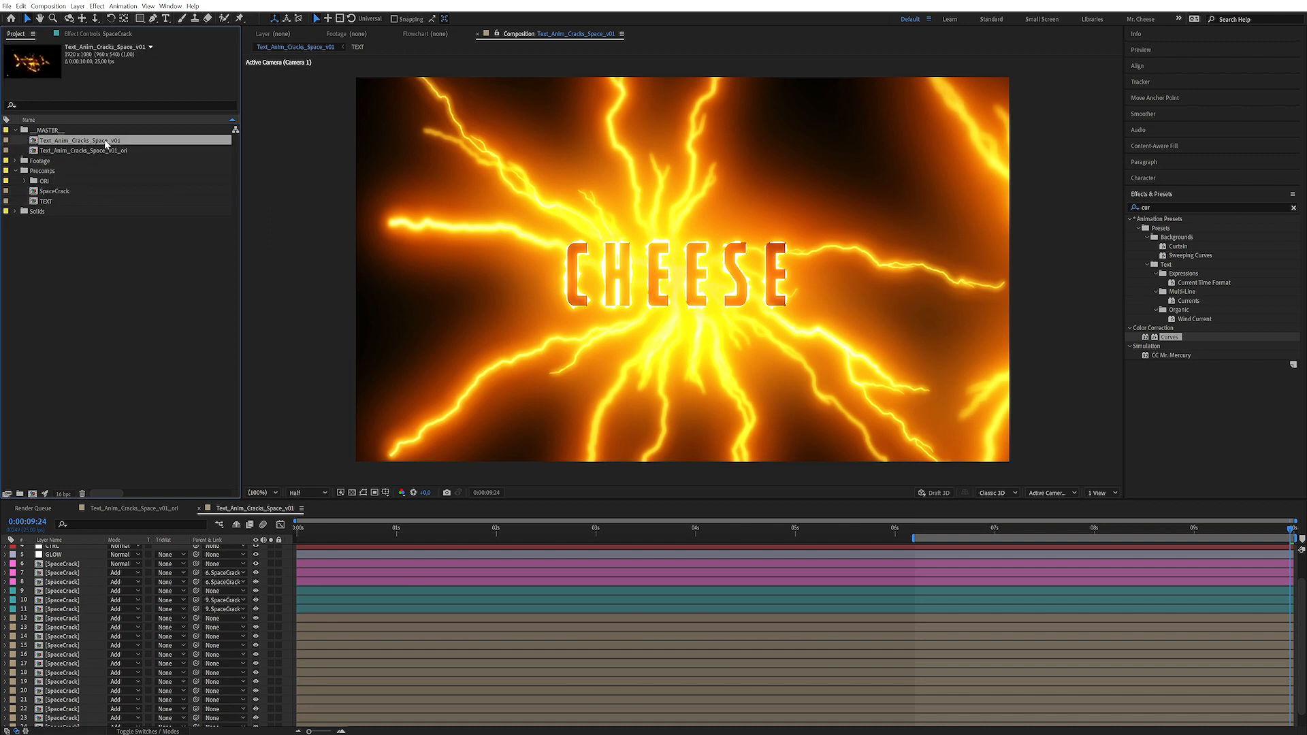
{"action": "left_click", "coordinate": [32, 495]}
{"action": "left_click_drag", "start_coordinate": [449, 529], "coordinate": [492, 529]}
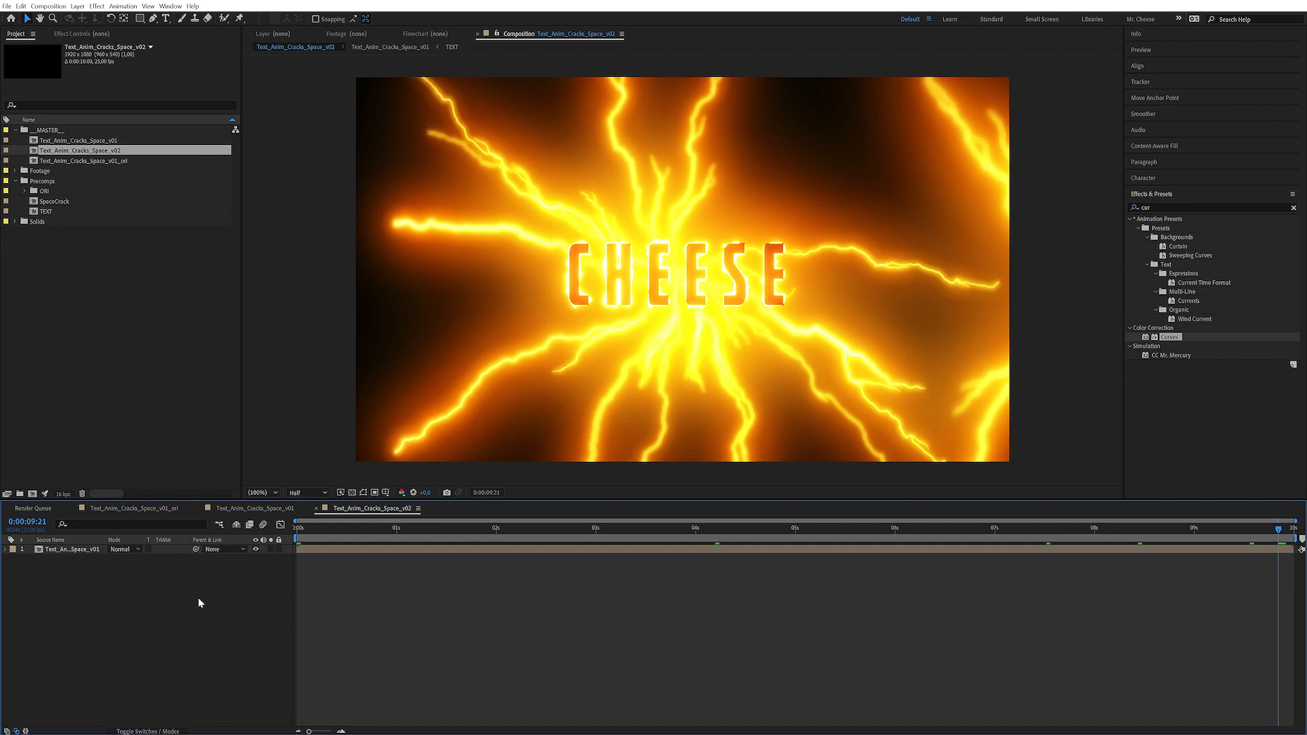
Add a 1920 x 1080 px solid with the color 000000 to the new composition.
{"action": "left_click", "coordinate": [77, 6]}
{"action": "mouse_move", "coordinate": [204, 18]}
{"action": "left_click", "coordinate": [242, 30]}
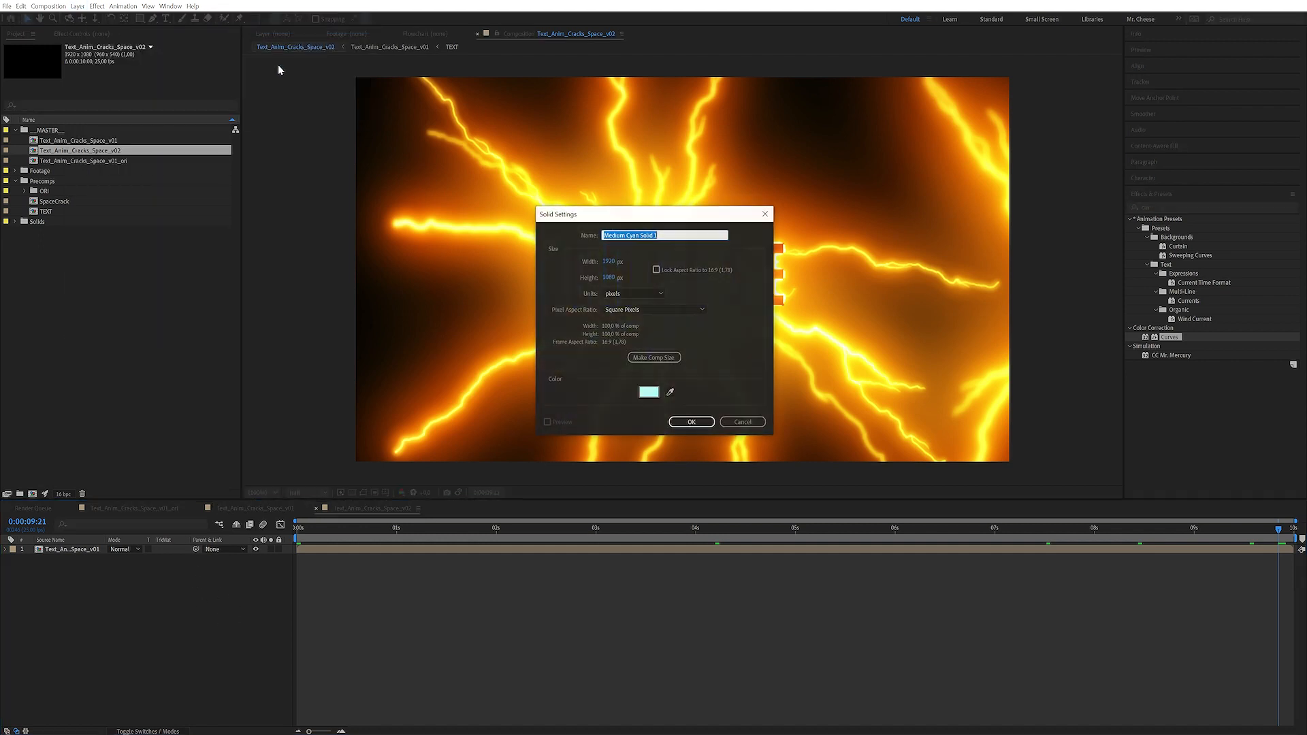
{"action": "left_click", "coordinate": [649, 391]}
{"action": "type", "text": "000000"}
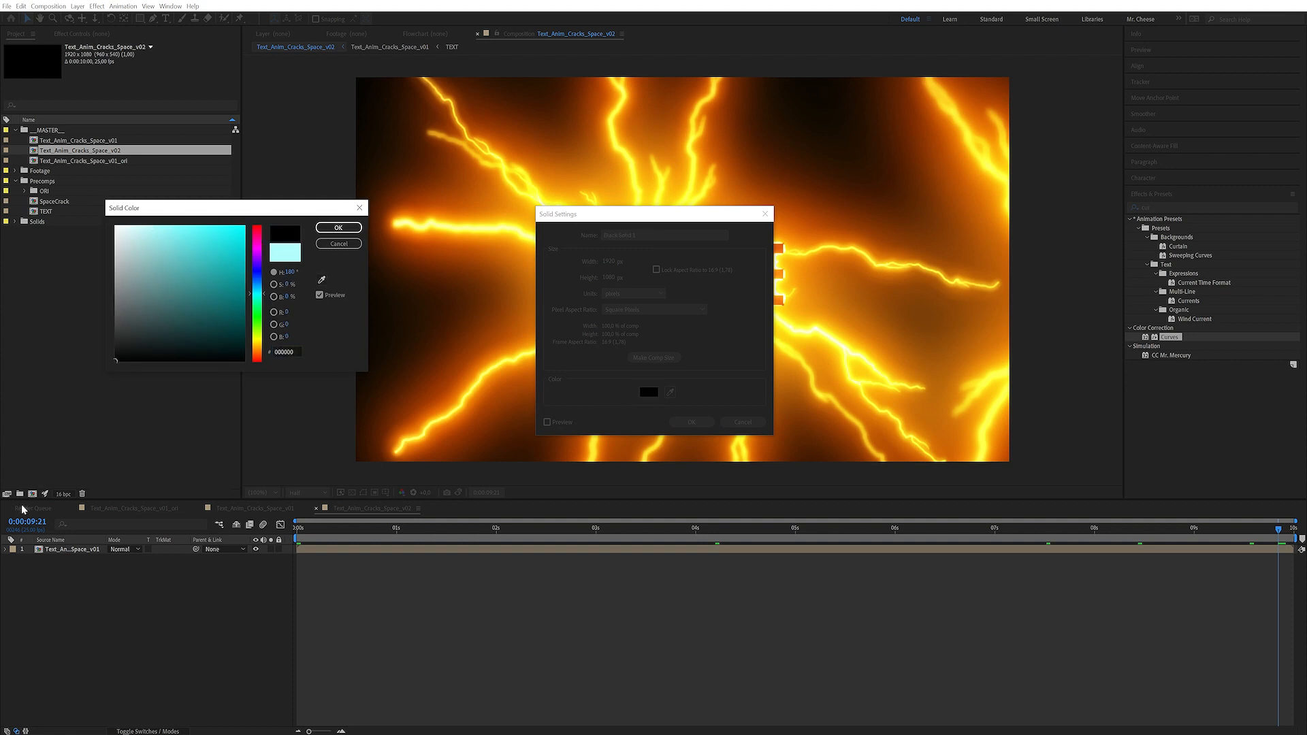
{"action": "left_click", "coordinate": [338, 228]}
{"action": "left_click", "coordinate": [691, 422]}
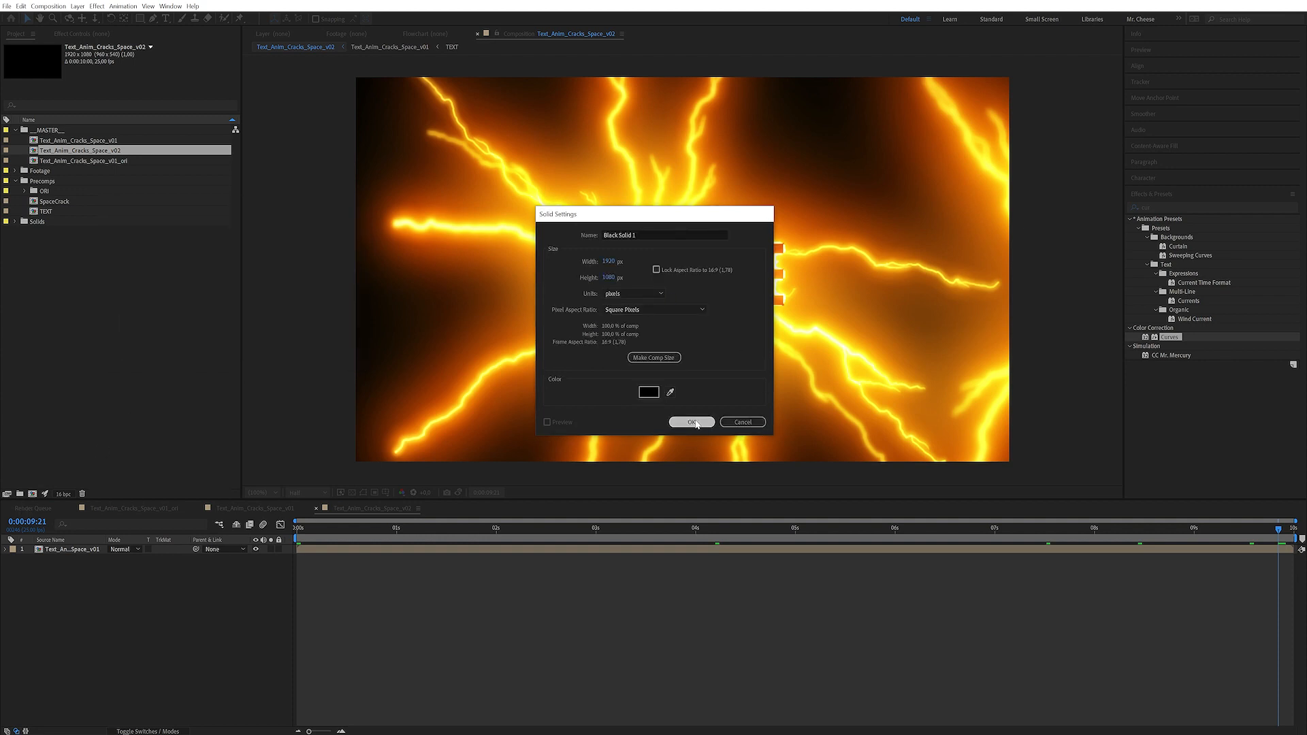
Rename the black solid layer as Dust specs.
{"action": "key", "text": "Return"}
{"action": "type", "text": "Dus"}
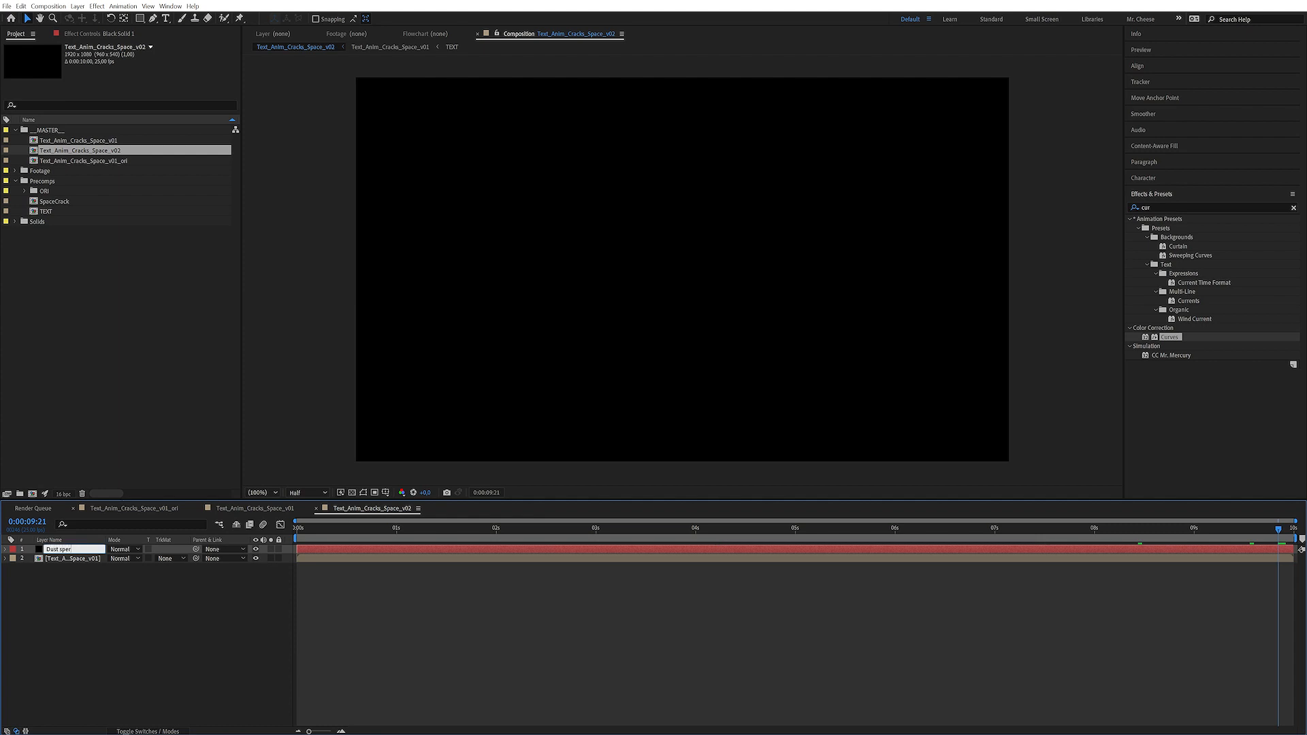
{"action": "type", "text": "t specs"}
{"action": "key", "text": "Return"}
Find the Fractal Noise effect and apply it to the Dust specs layer.
{"action": "left_click", "coordinate": [1167, 207]}
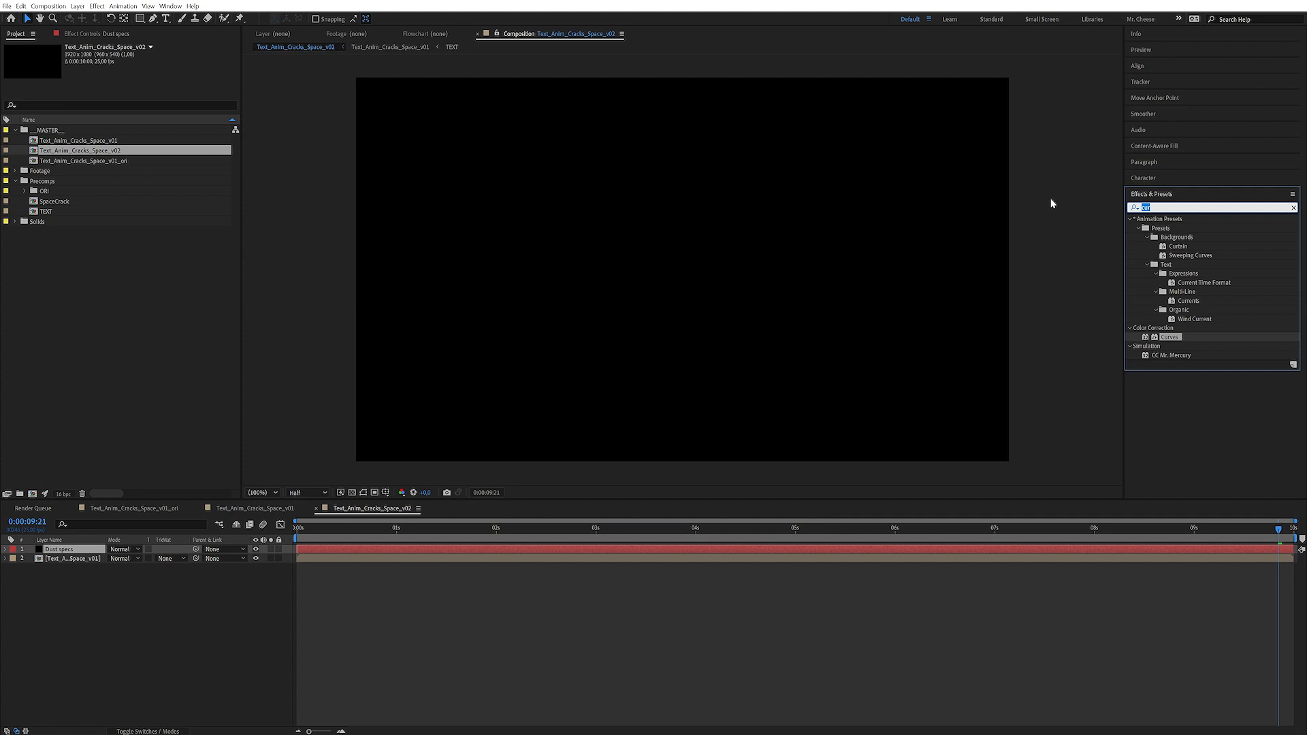
{"action": "type", "text": "frac"}
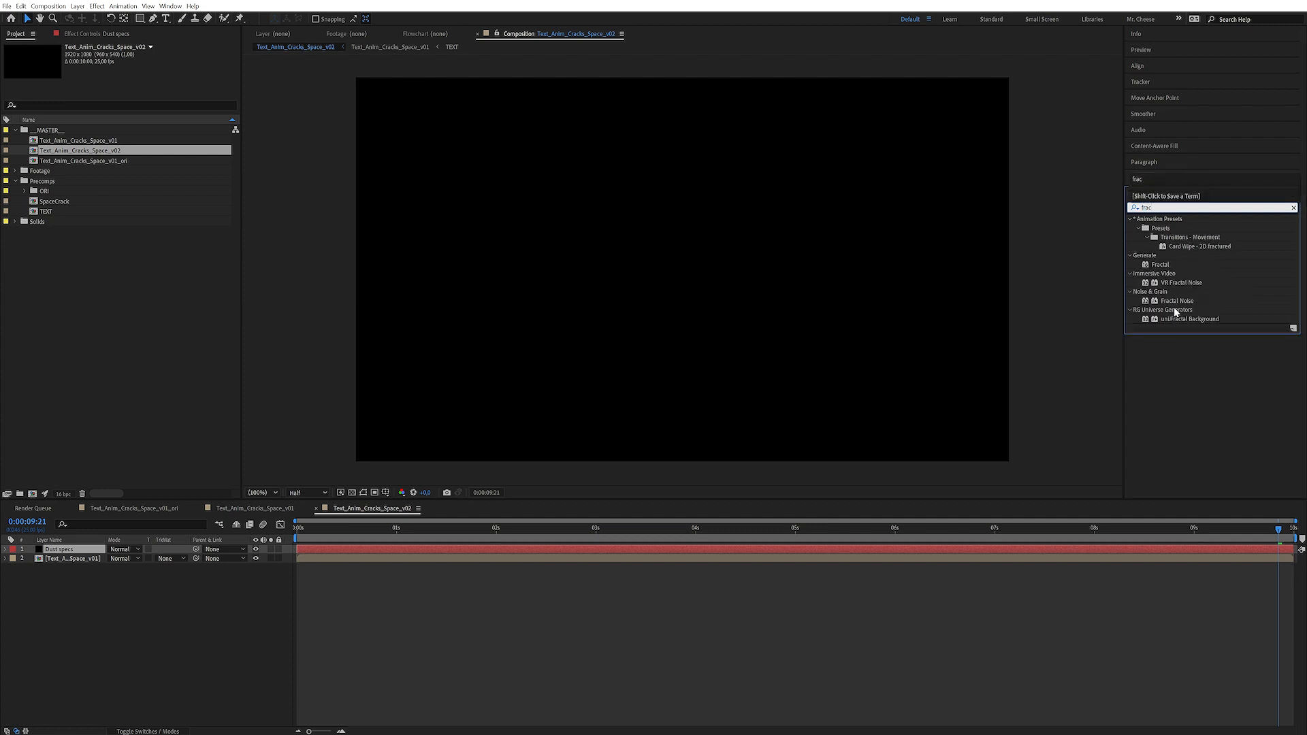
{"action": "double_click", "coordinate": [1178, 301]}
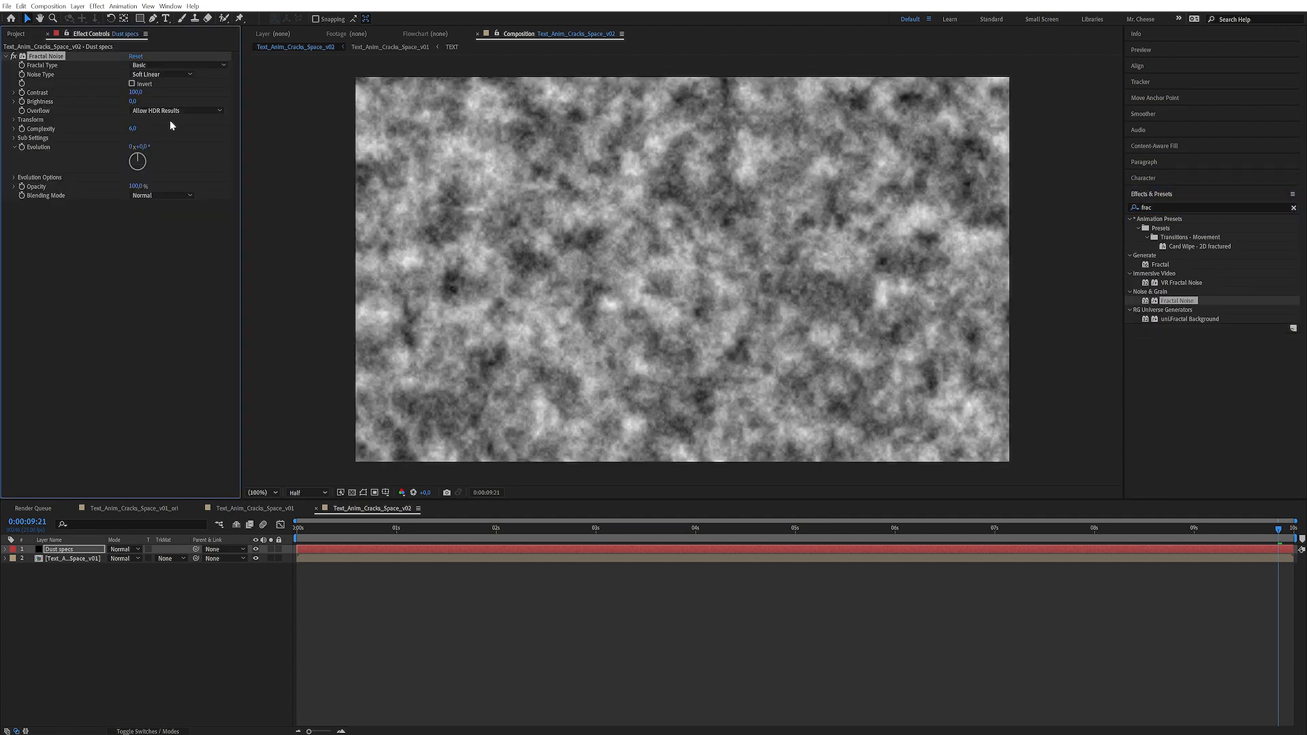
Reduce the Fractal Noise to sparse white specks with contrast about 1502, scale about 36 and brightness about -573.
{"action": "left_click_drag", "start_coordinate": [197, 86], "coordinate": [354, 90]}
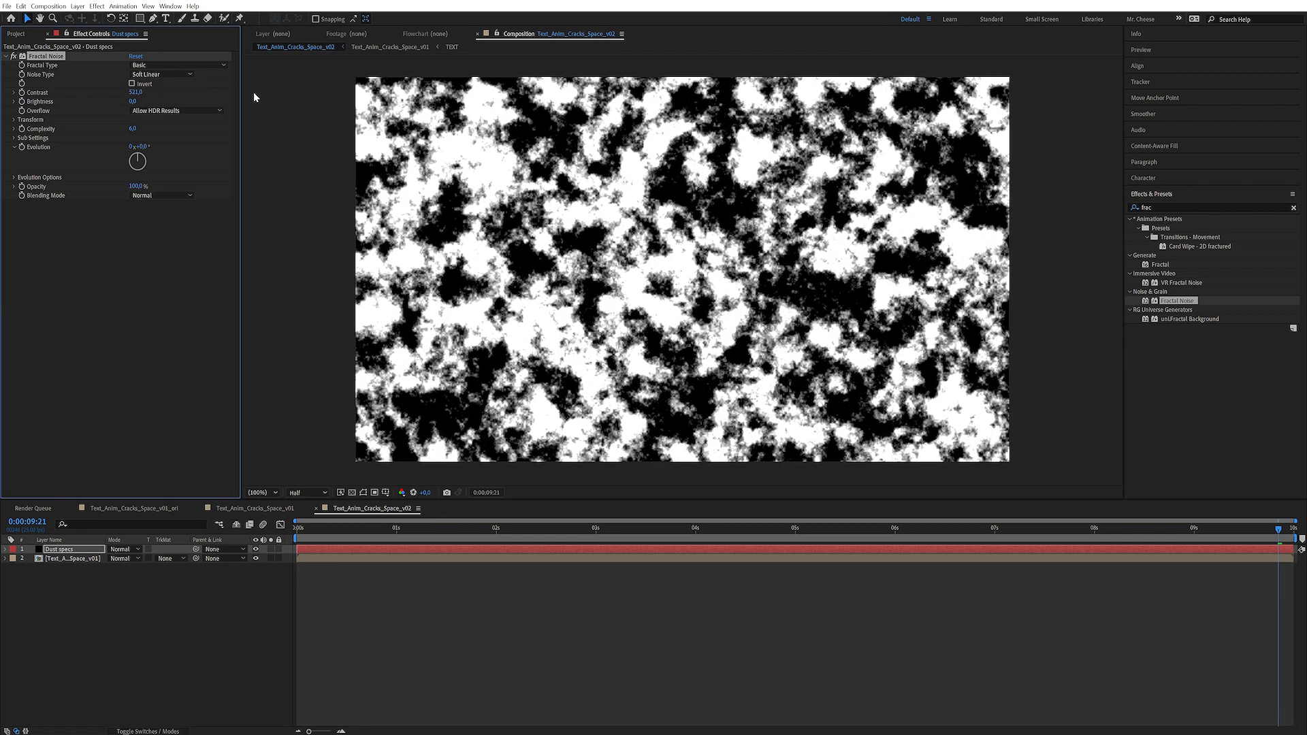
{"action": "left_click_drag", "start_coordinate": [133, 102], "coordinate": [638, 290]}
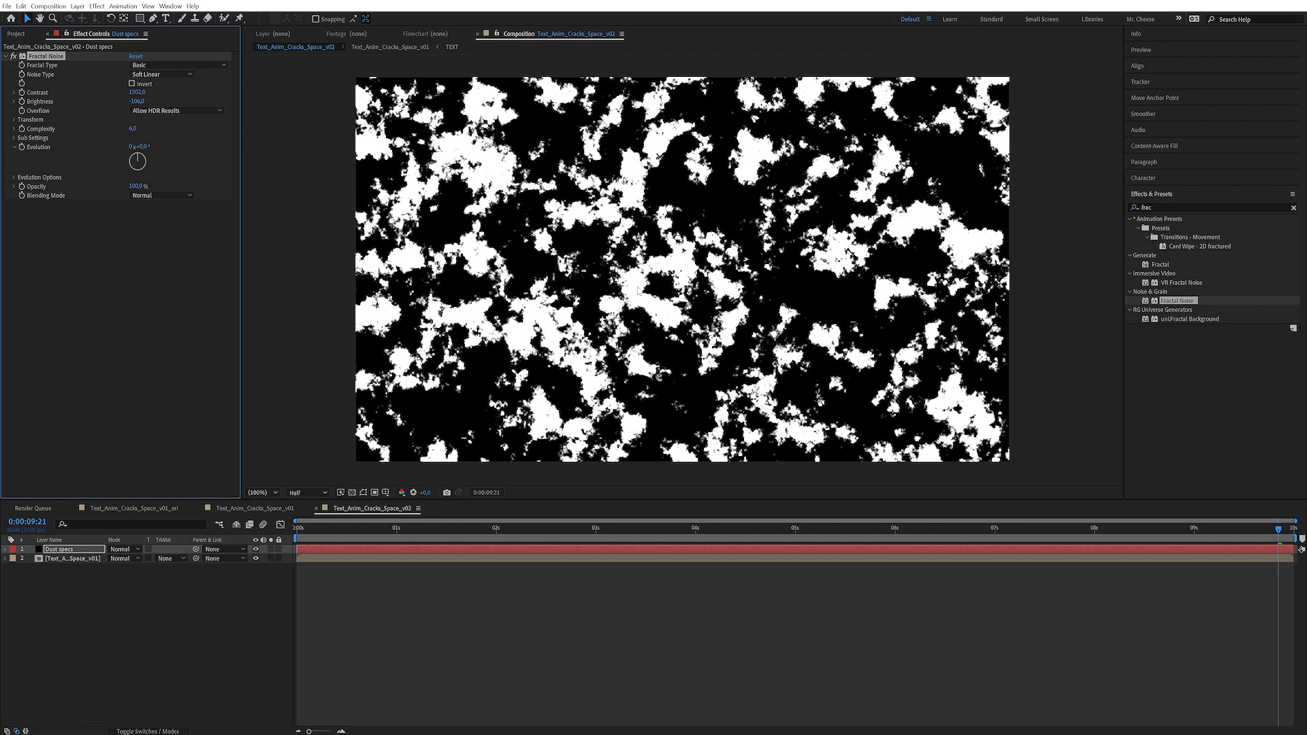
{"action": "left_click", "coordinate": [13, 120]}
{"action": "left_click_drag", "start_coordinate": [133, 147], "coordinate": [100, 151]}
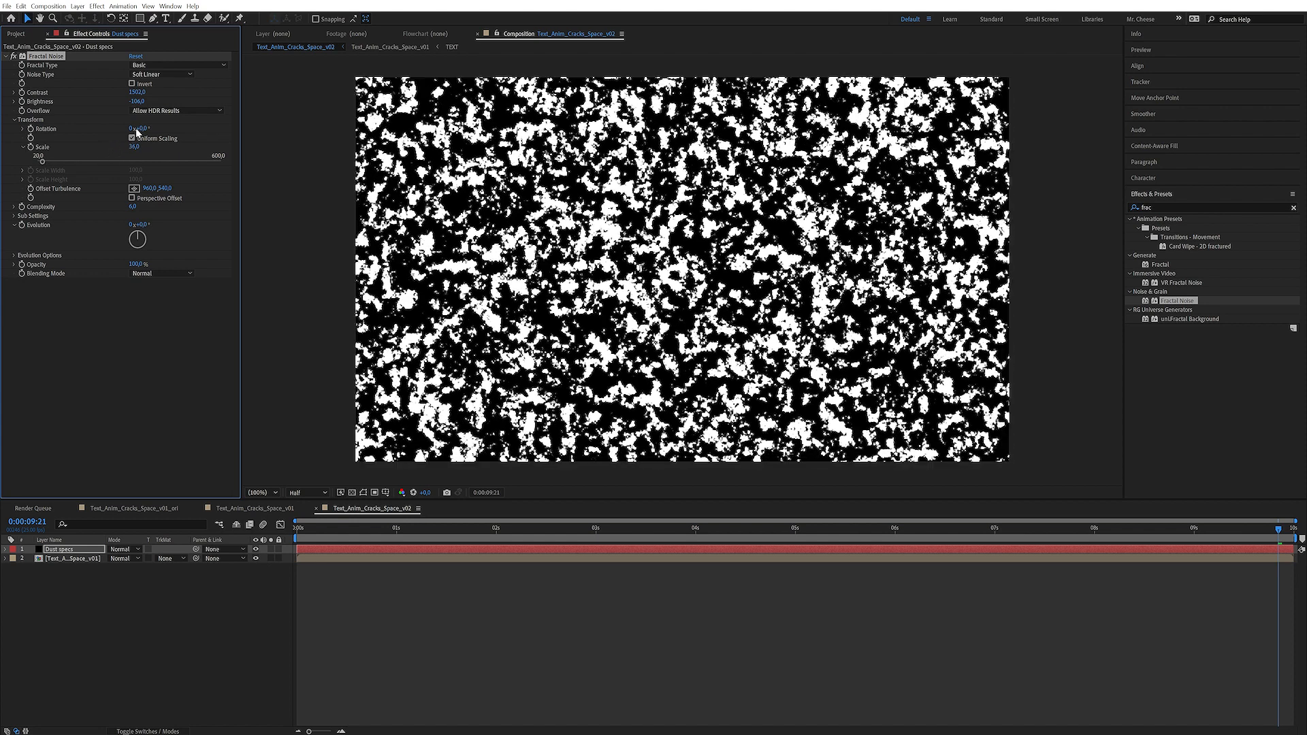
{"action": "left_click_drag", "start_coordinate": [137, 100], "coordinate": [2, 128]}
{"action": "left_click_drag", "start_coordinate": [136, 101], "coordinate": [81, 106]}
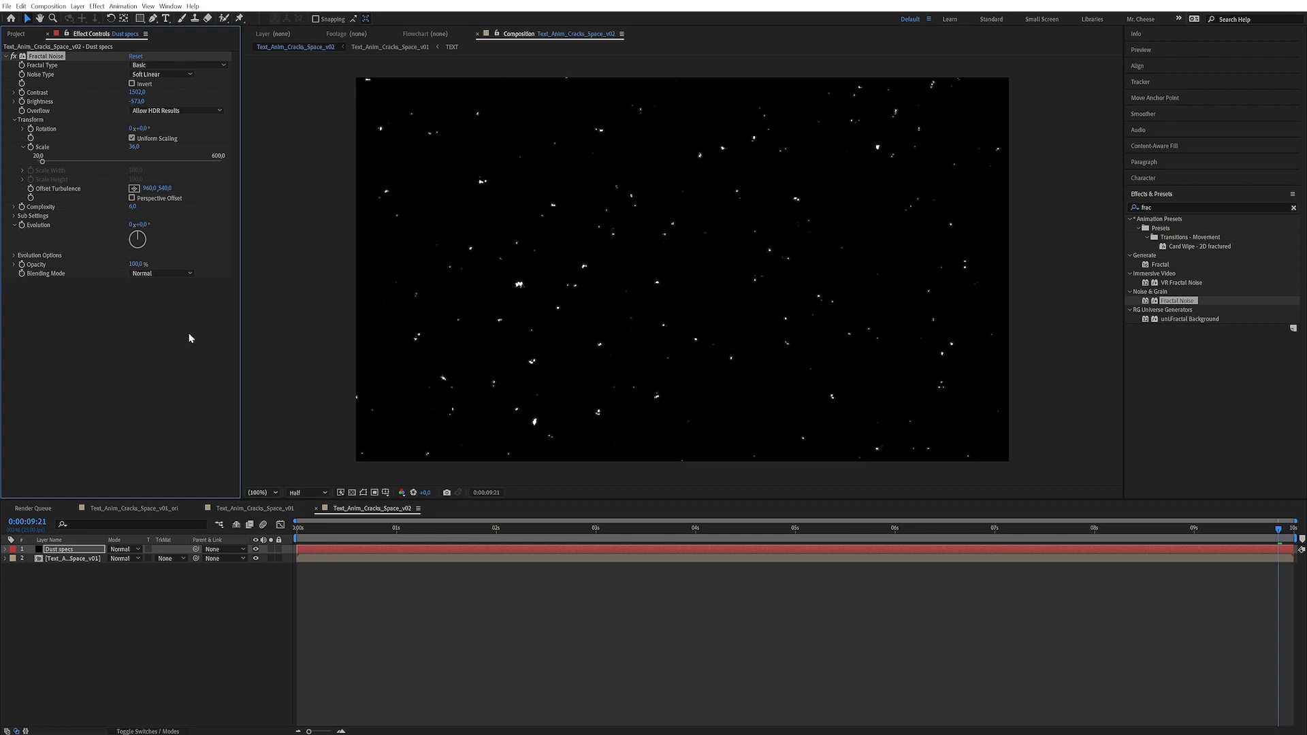
{"action": "left_click", "coordinate": [132, 359]}
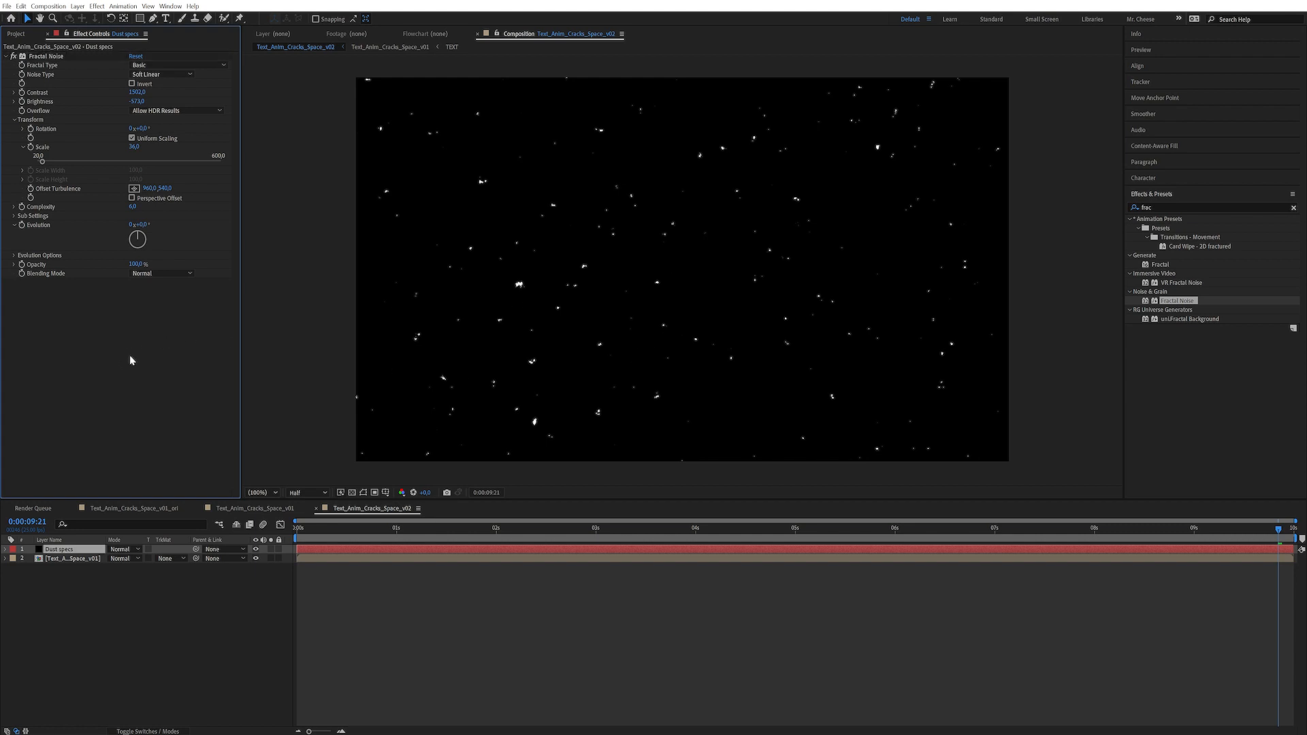
Find the Camera Lens Blur effect and apply it to the Dust specs layer.
{"action": "left_click", "coordinate": [1181, 207]}
{"action": "type", "text": "lens"}
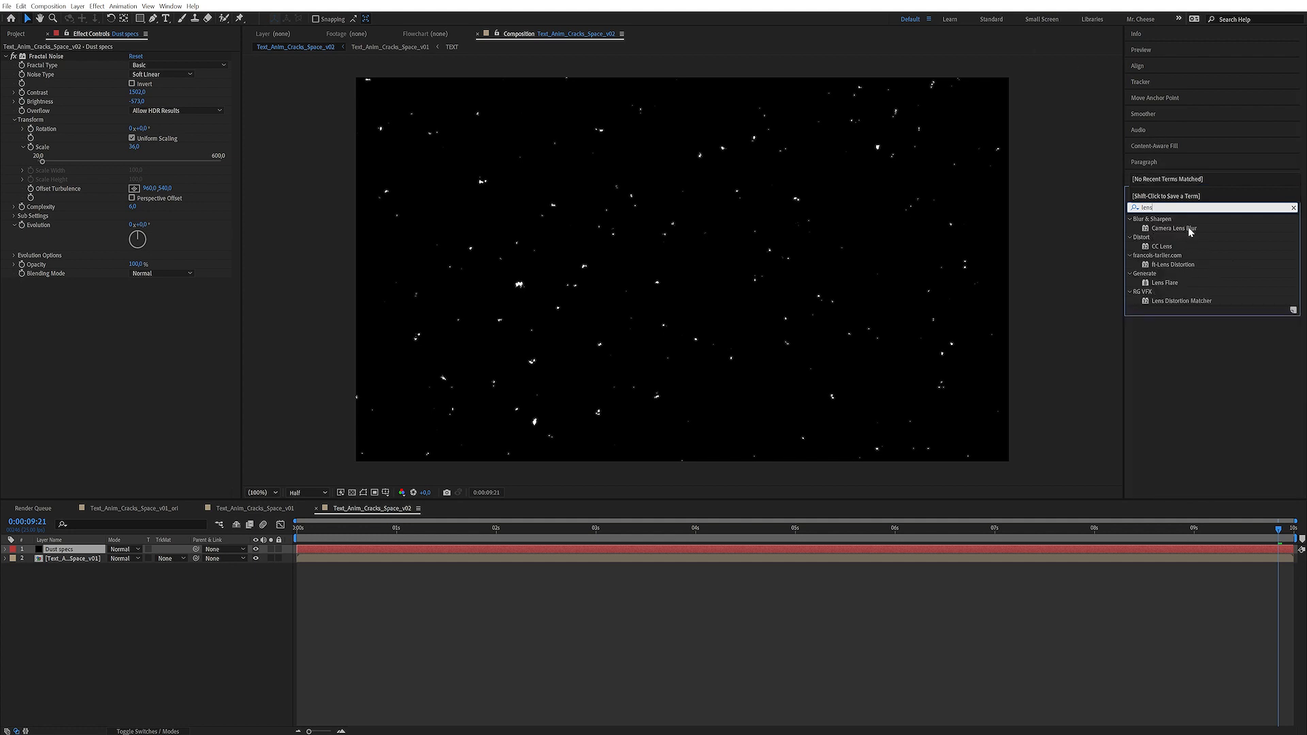
{"action": "double_click", "coordinate": [1190, 232]}
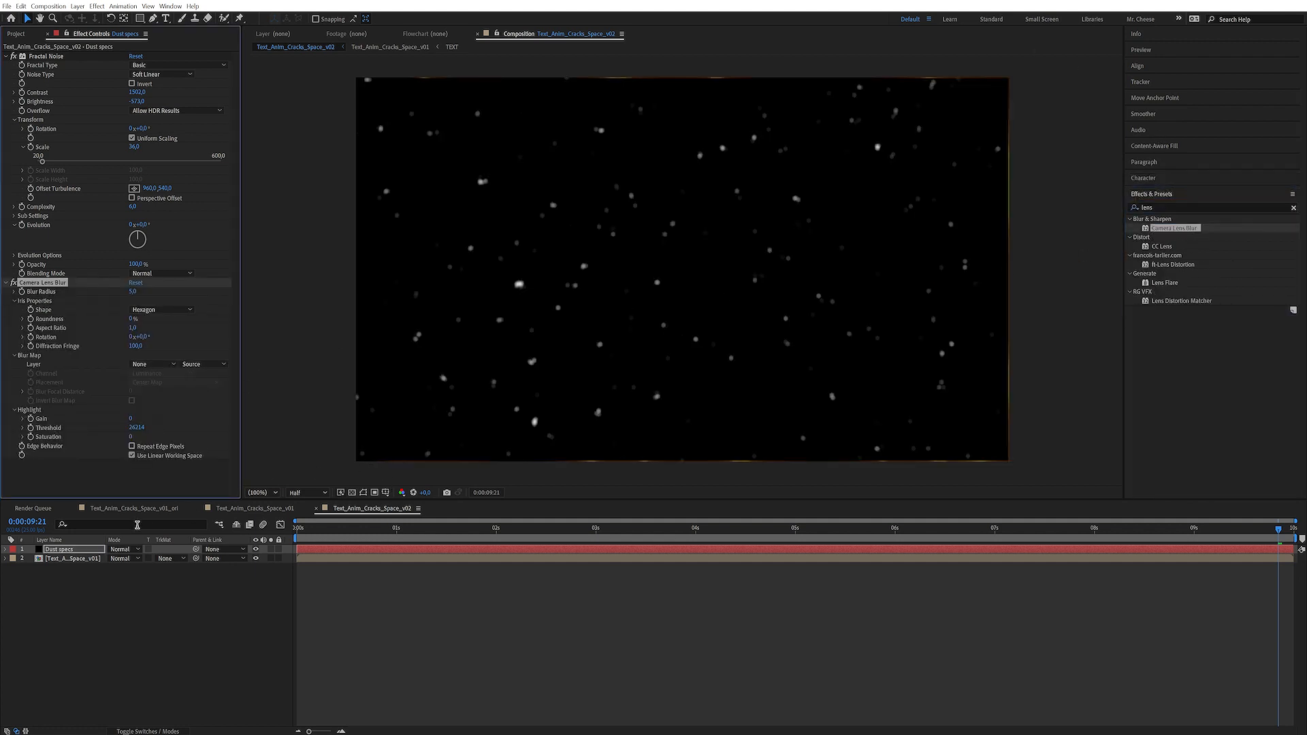
Set the Camera Lens Blur radius to 25 and enable Repeat Edge Pixels.
{"action": "left_click", "coordinate": [133, 291]}
{"action": "type", "text": "25"}
{"action": "key", "text": "Return"}
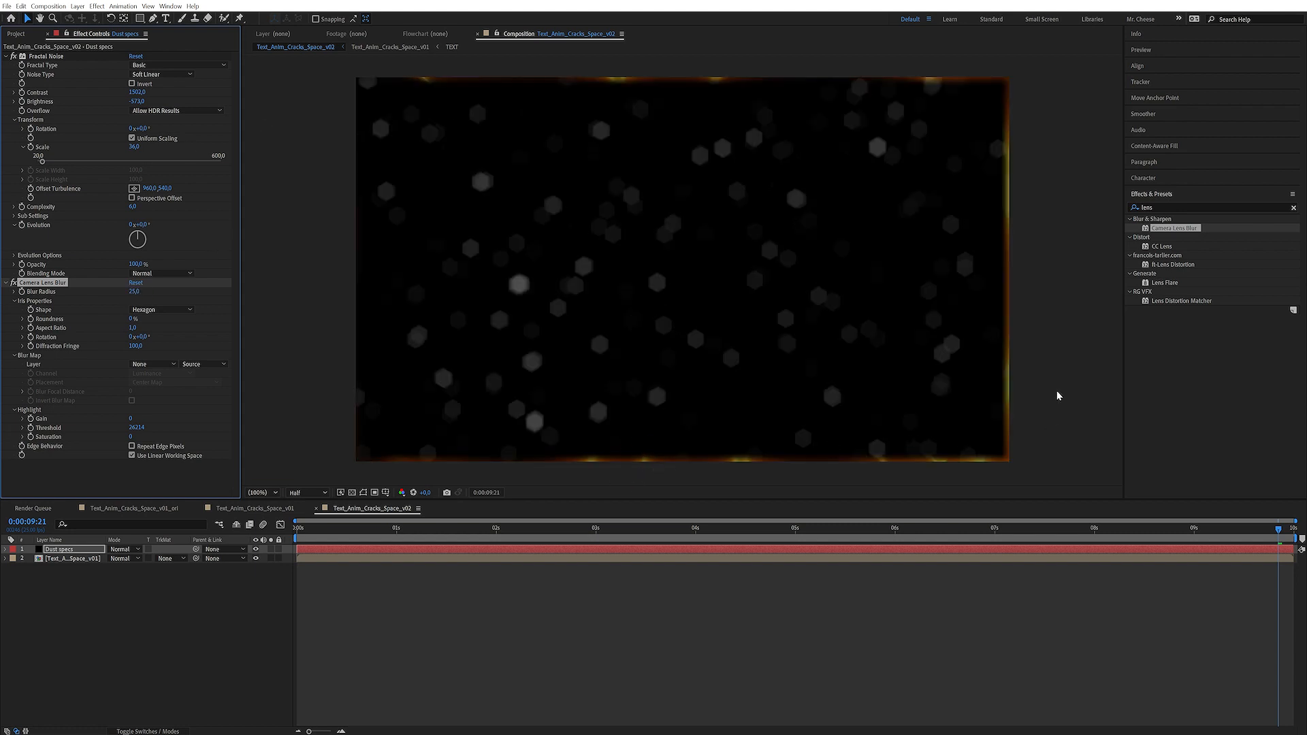
{"action": "left_click", "coordinate": [158, 447]}
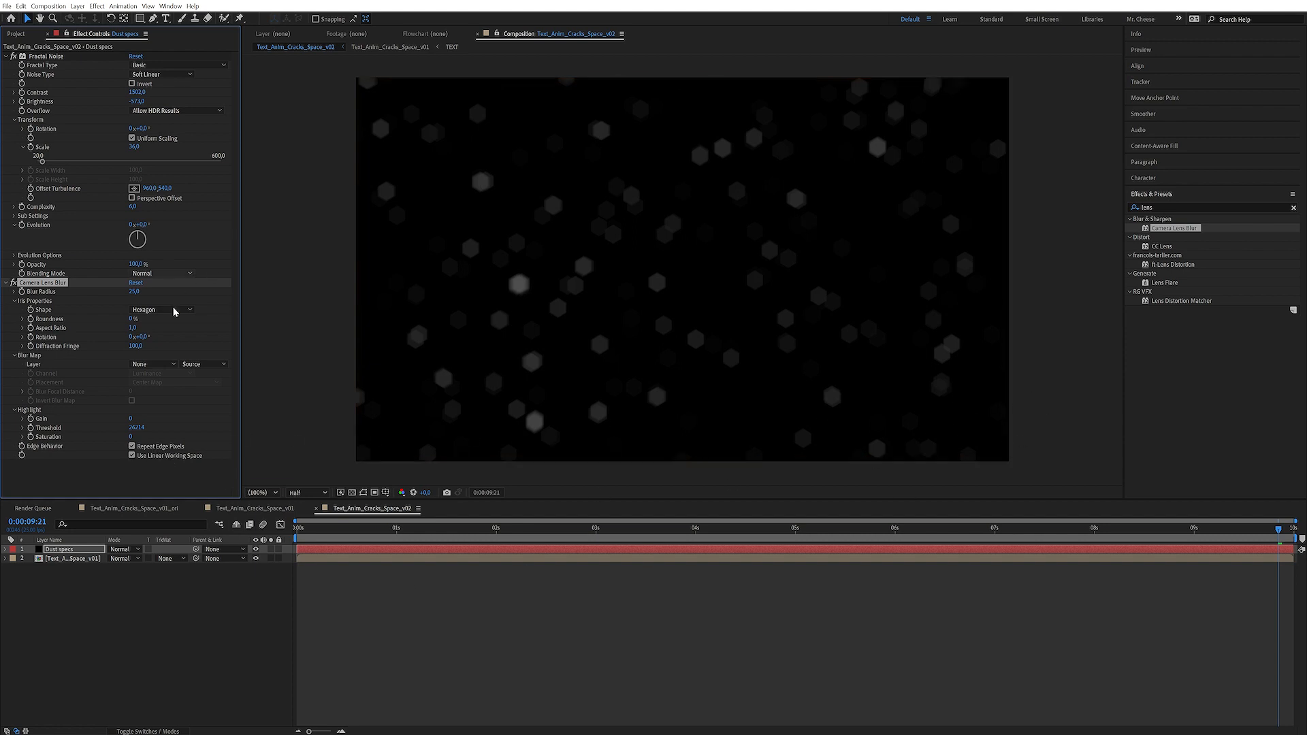
Add the expression time*30 to the Fractal Noise evolution of Dust specs, scrub through the motion and collapse the layer.
{"action": "key", "text": "Home"}
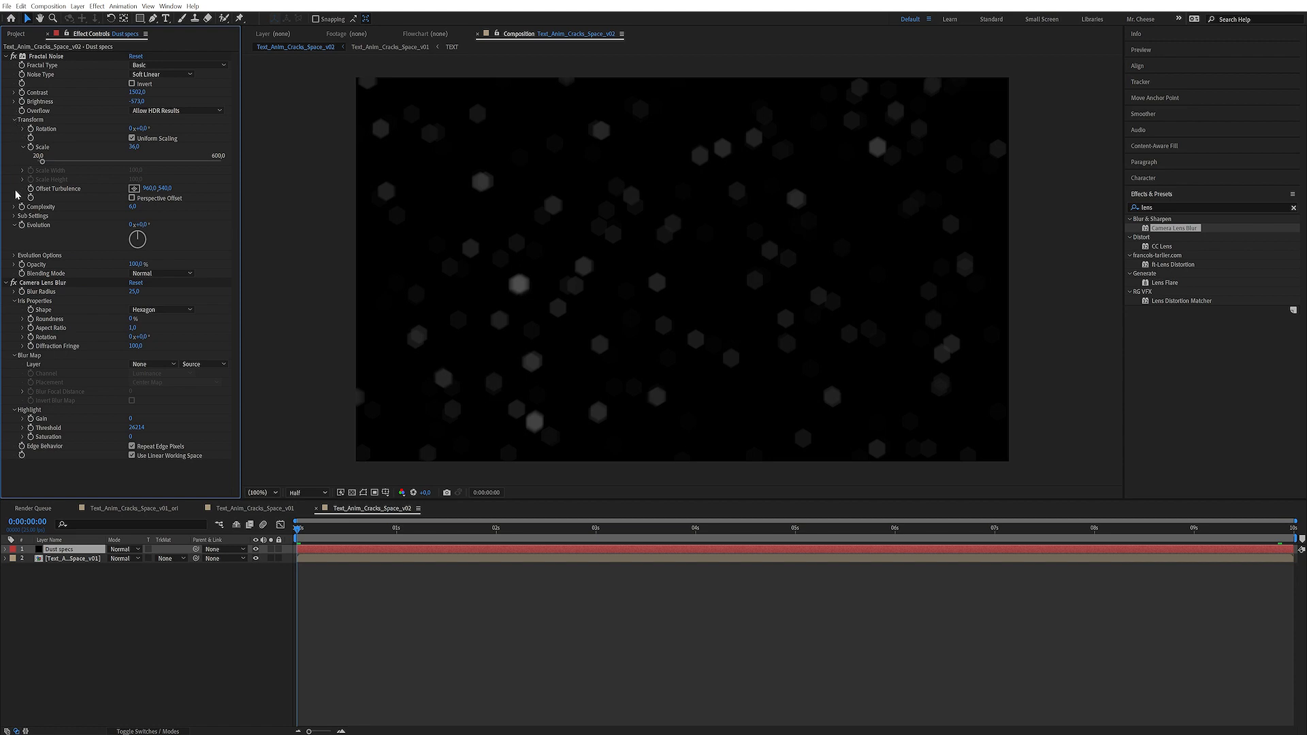
{"action": "left_click", "coordinate": [22, 225], "text": "alt"}
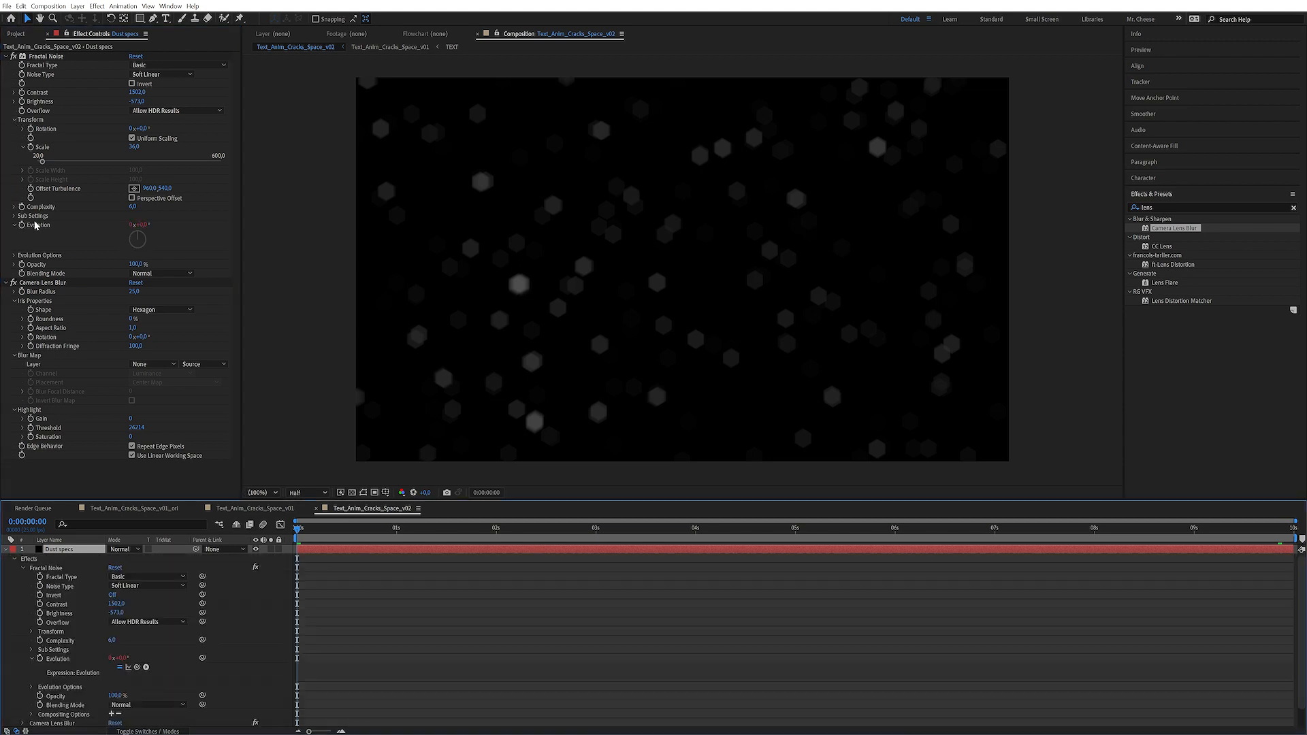
{"action": "type", "text": "time"}
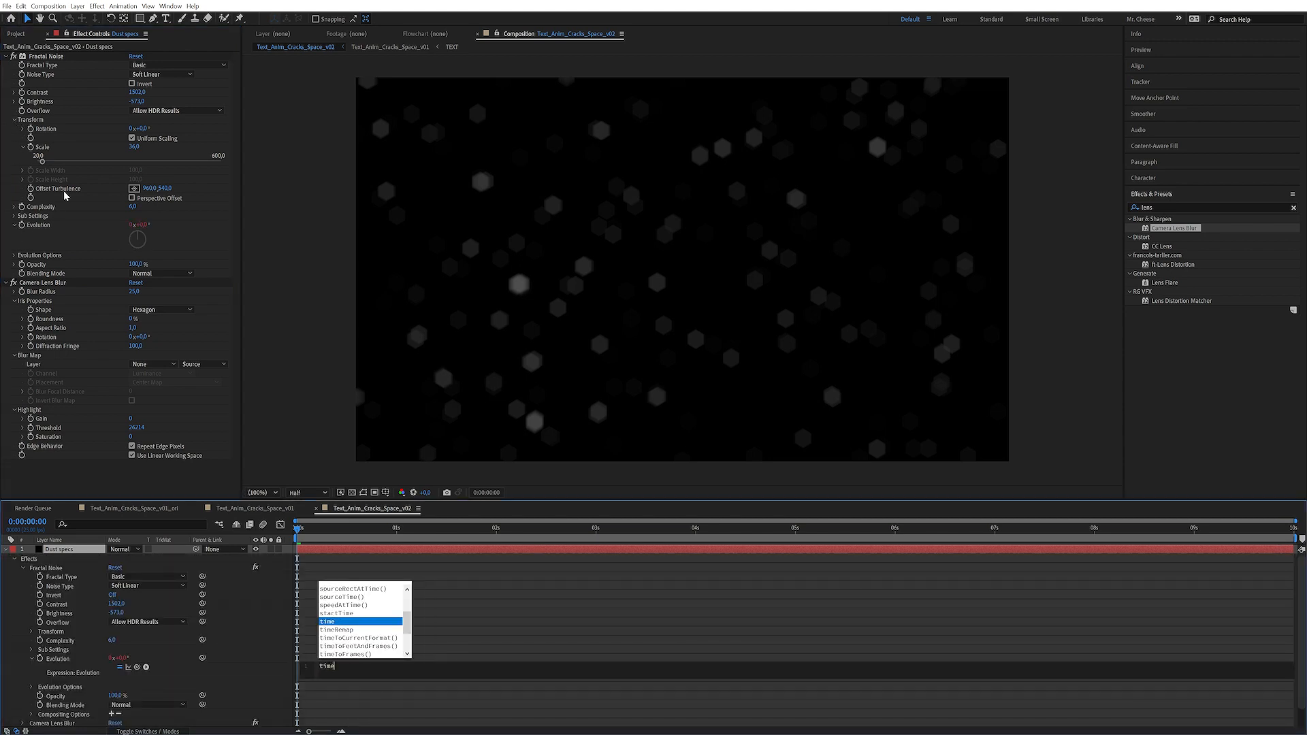
{"action": "type", "text": "*"}
{"action": "key", "text": "KP_Enter"}
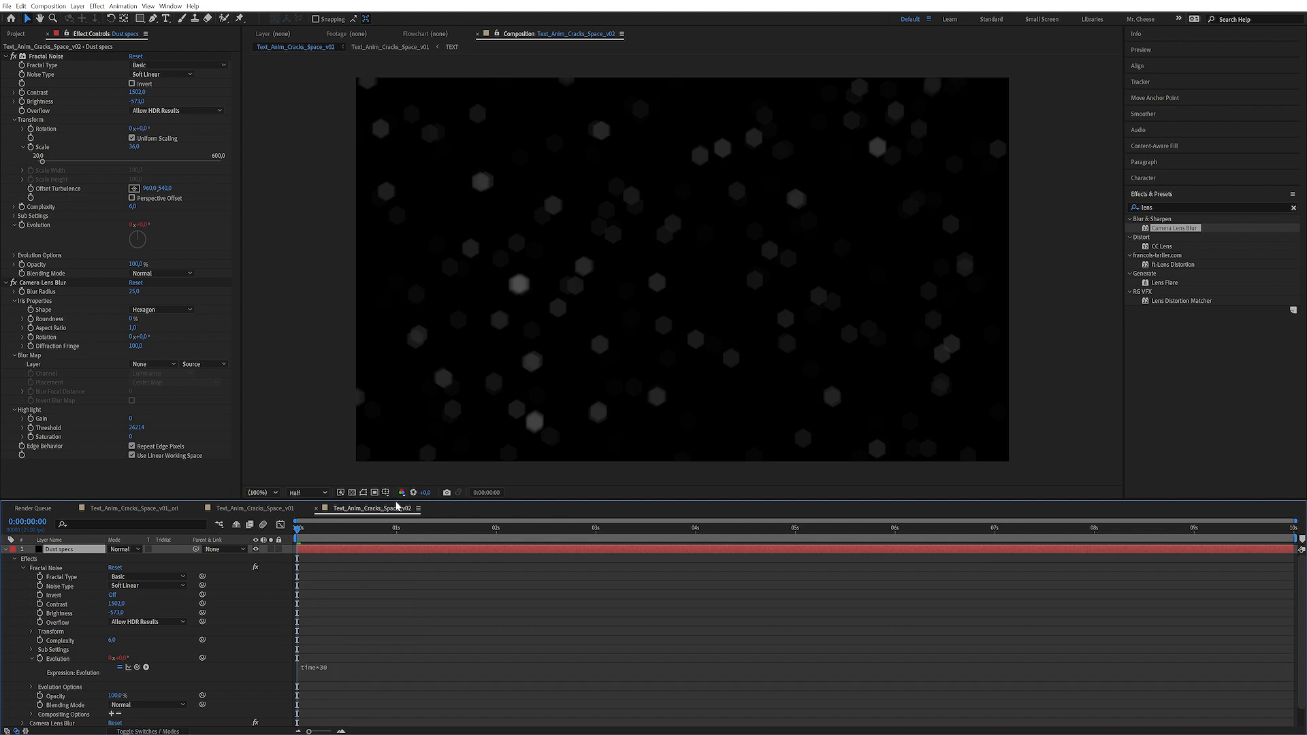
{"action": "left_click_drag", "start_coordinate": [340, 533], "coordinate": [83, 572]}
{"action": "left_click", "coordinate": [6, 550]}
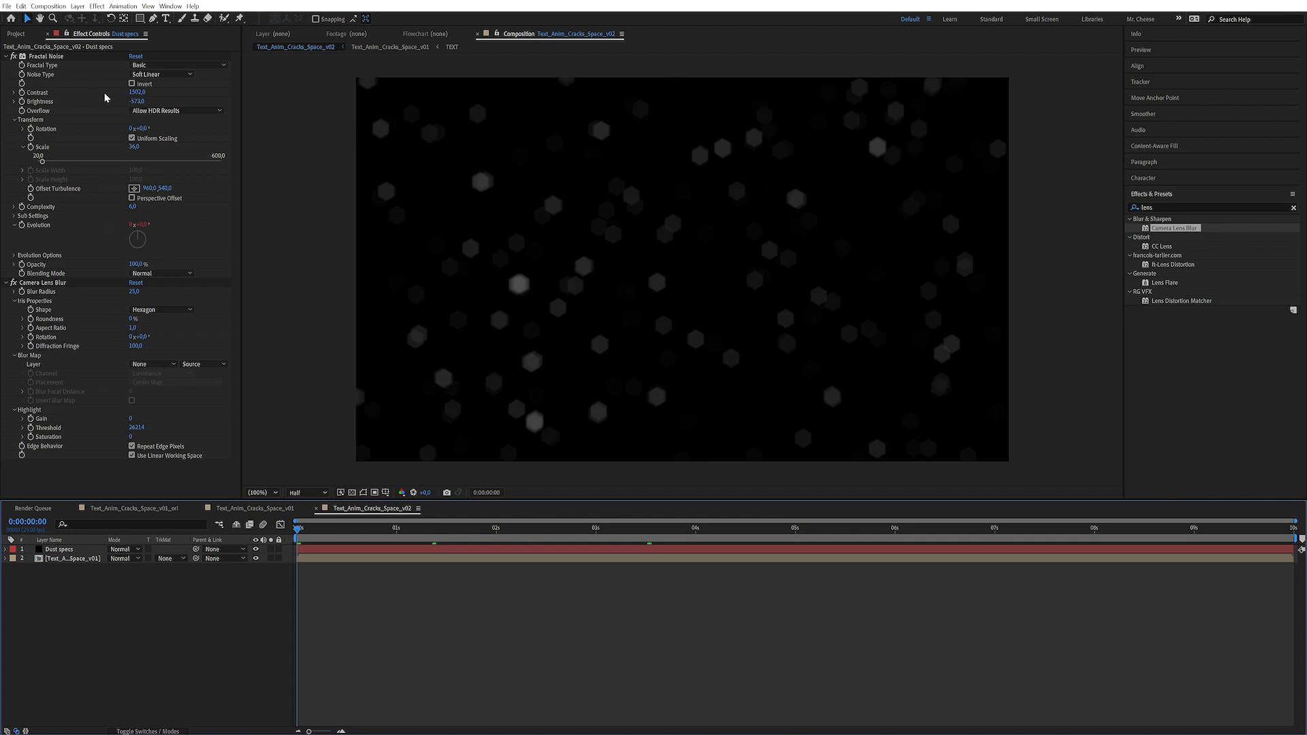
Create a black solid named DOF MAP in the Text_Anim_Cracks_Space_v02 composition.
{"action": "left_click", "coordinate": [96, 6]}
{"action": "mouse_move", "coordinate": [76, 8]}
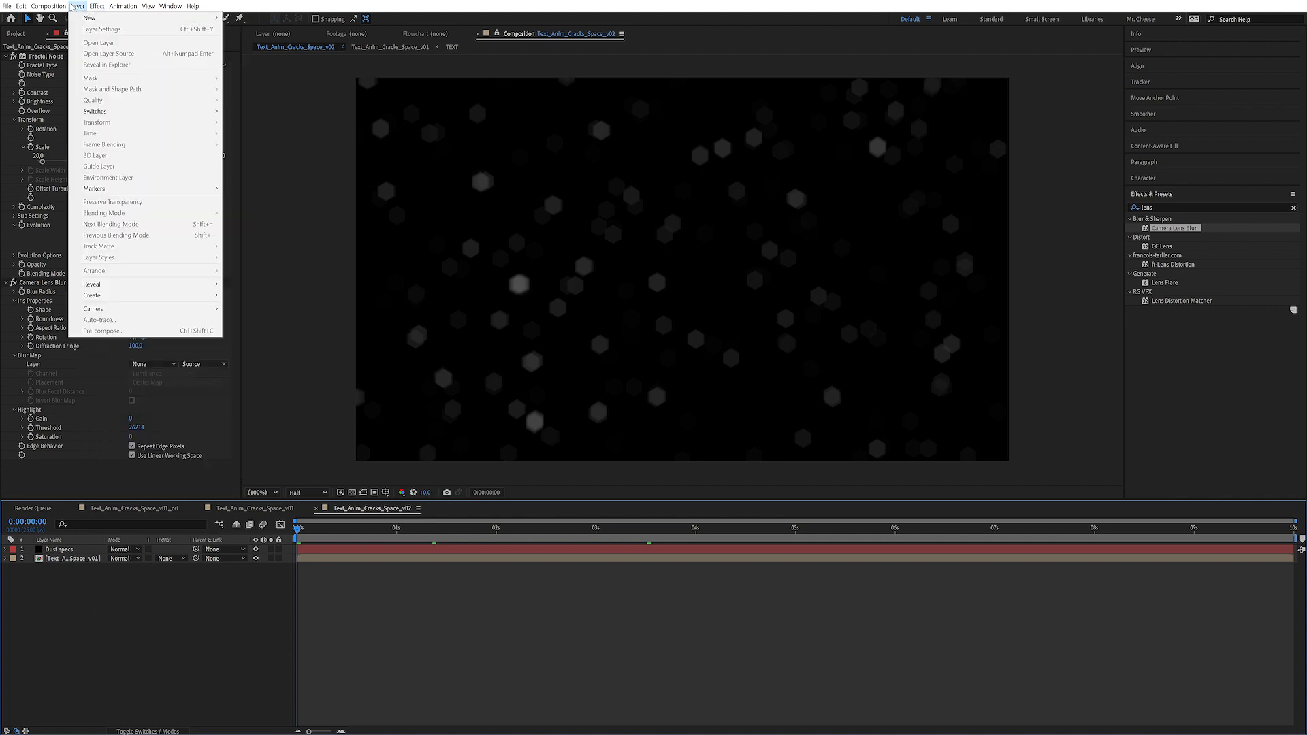
{"action": "left_click", "coordinate": [245, 30]}
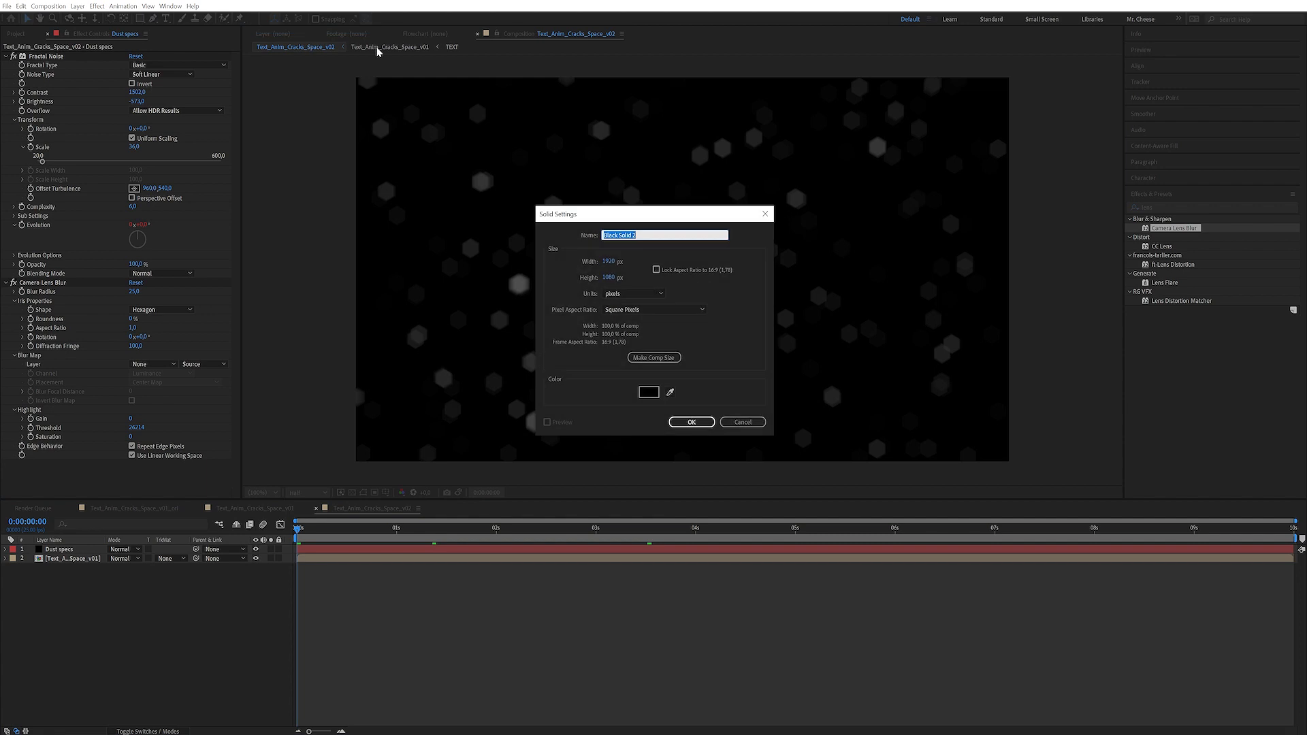
{"action": "type", "text": "DOF MAP"}
{"action": "left_click", "coordinate": [692, 422]}
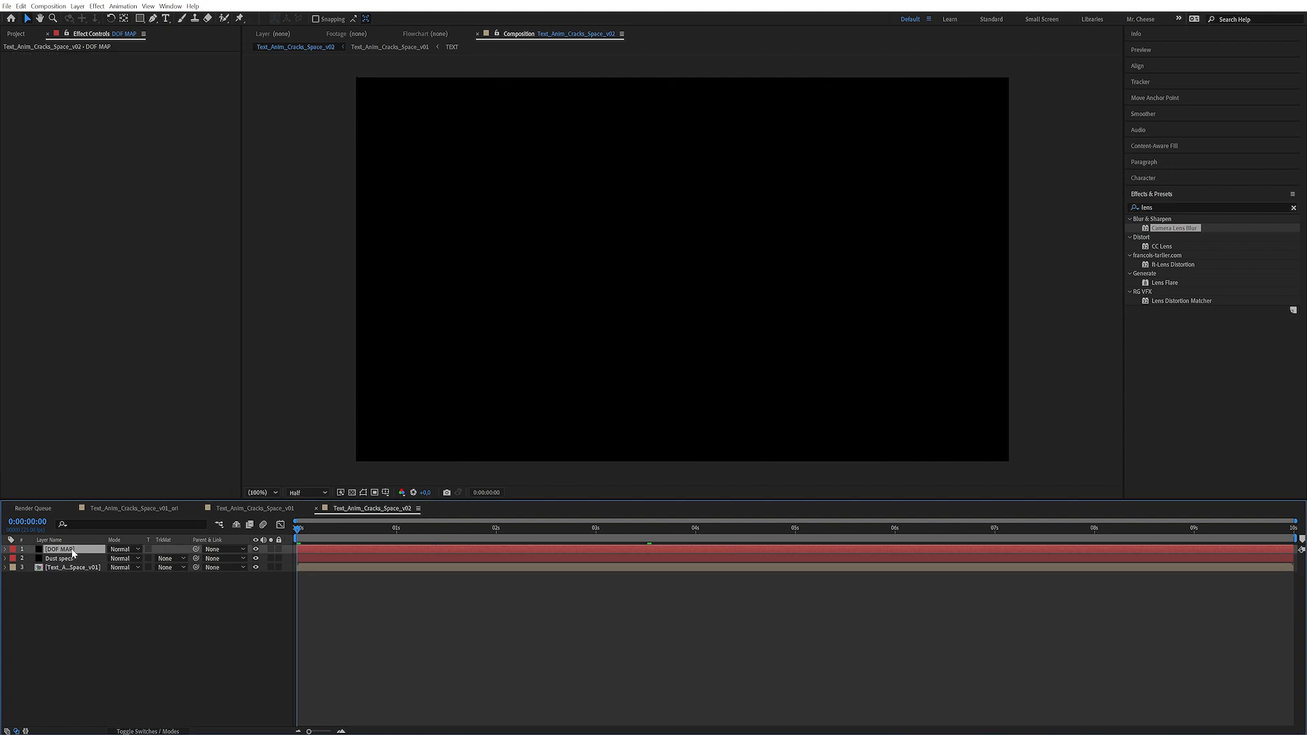
Find the Fractal Noise effect and apply it to the DOF MAP layer.
{"action": "left_click", "coordinate": [1157, 207]}
{"action": "type", "text": "frac"}
{"action": "double_click", "coordinate": [1175, 302]}
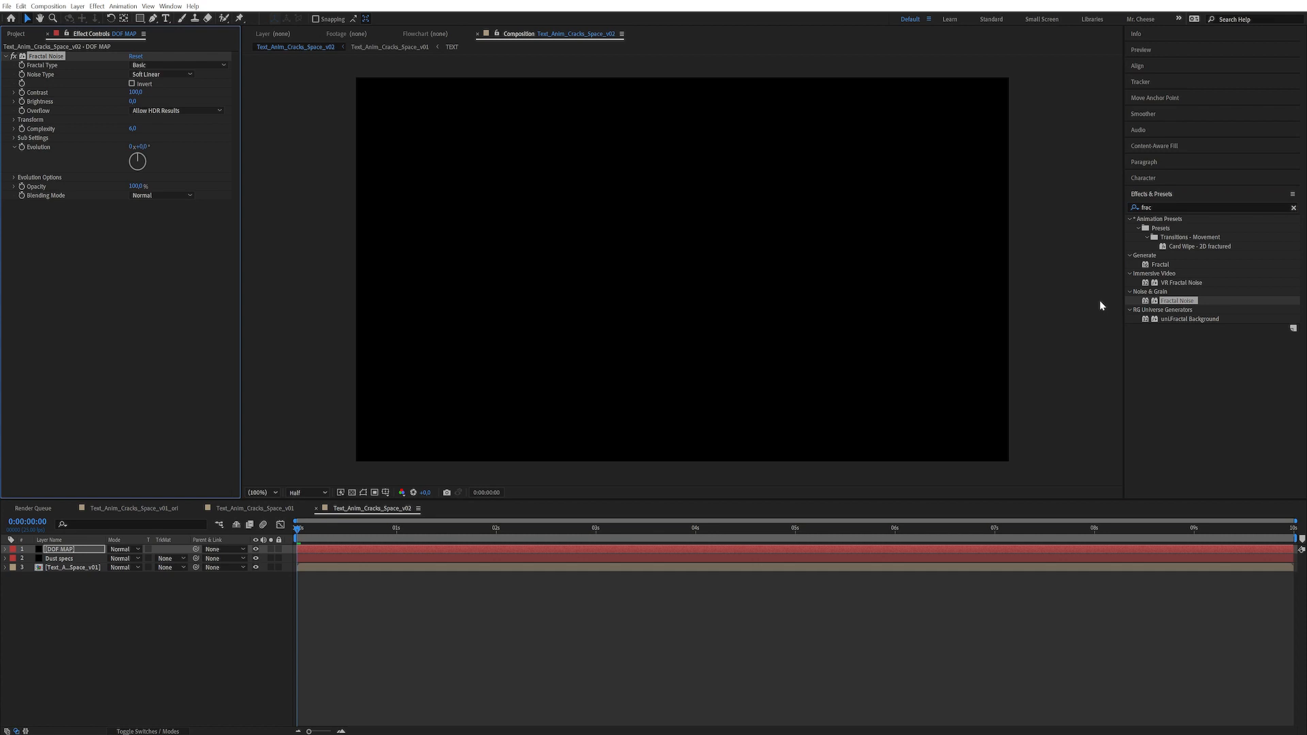
Soften the DOF MAP noise with complexity 3, scale about 354 and contrast about 47.
{"action": "left_click", "coordinate": [14, 120]}
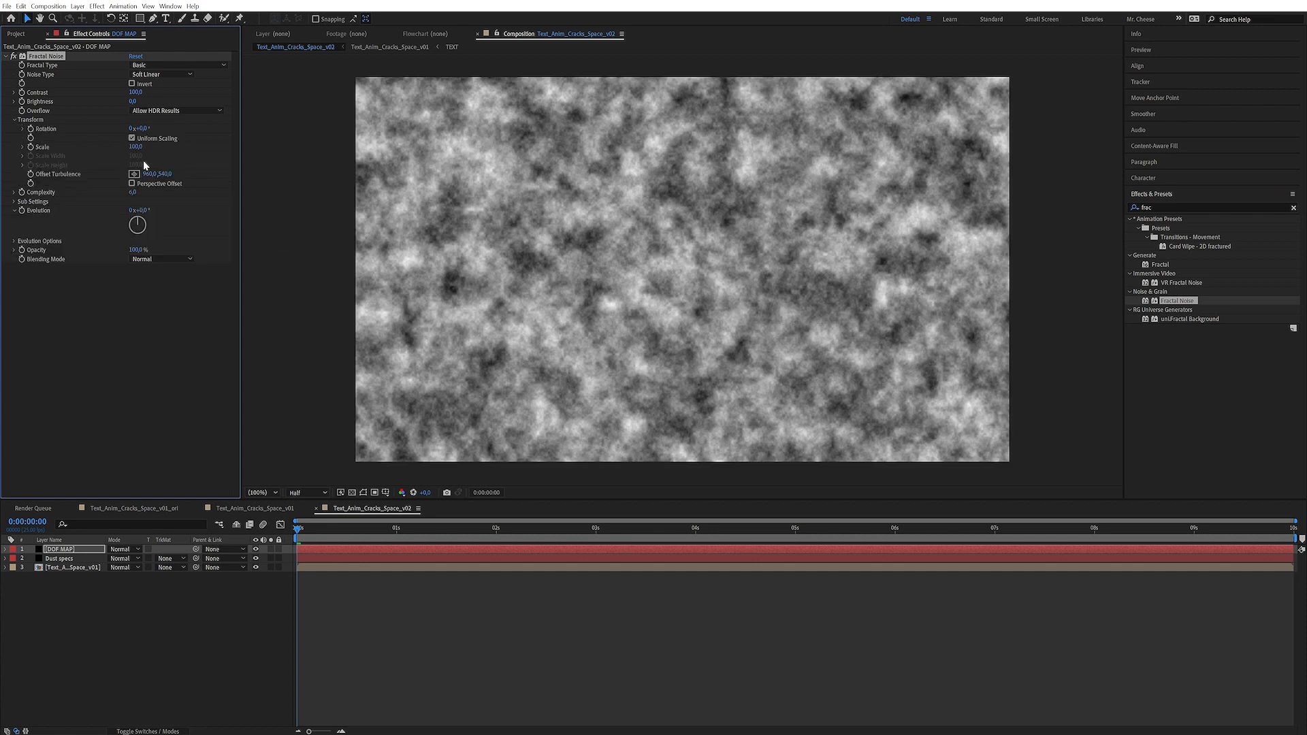
{"action": "left_click_drag", "start_coordinate": [136, 146], "coordinate": [191, 142]}
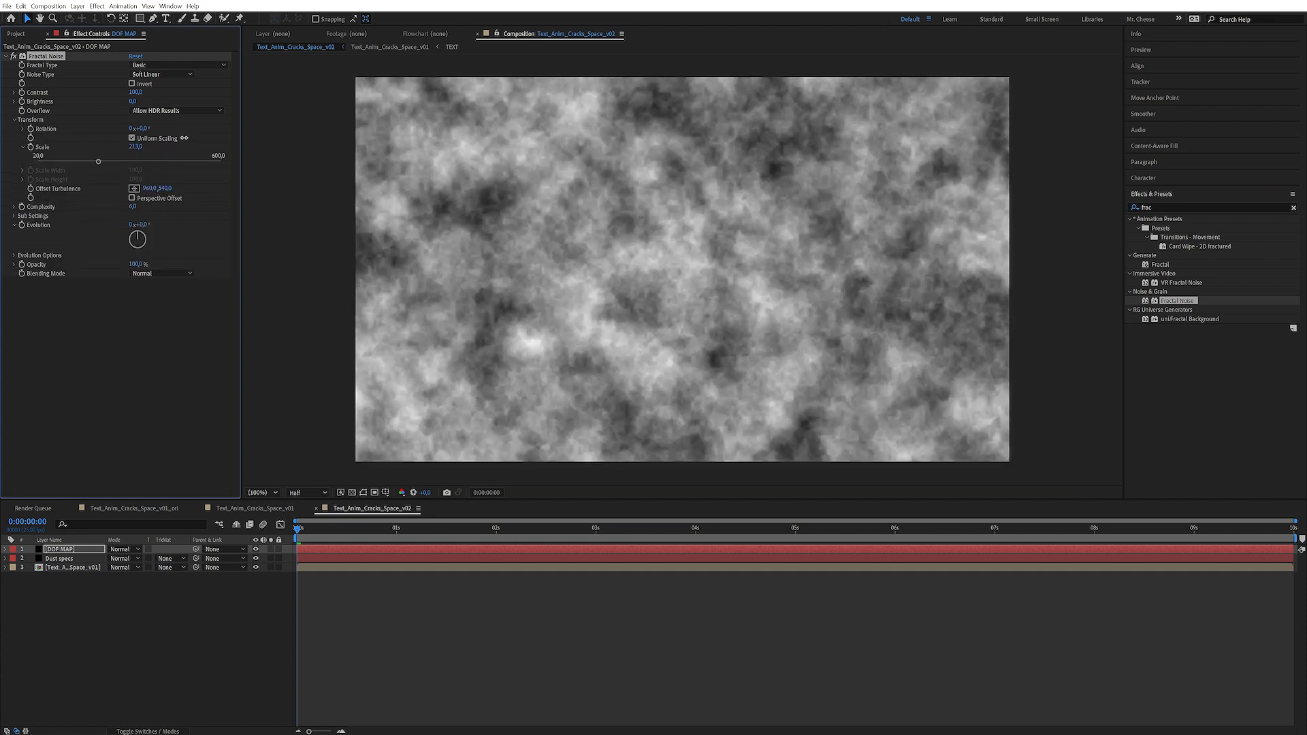
{"action": "left_click", "coordinate": [129, 207]}
{"action": "type", "text": "3"}
{"action": "key", "text": "Return"}
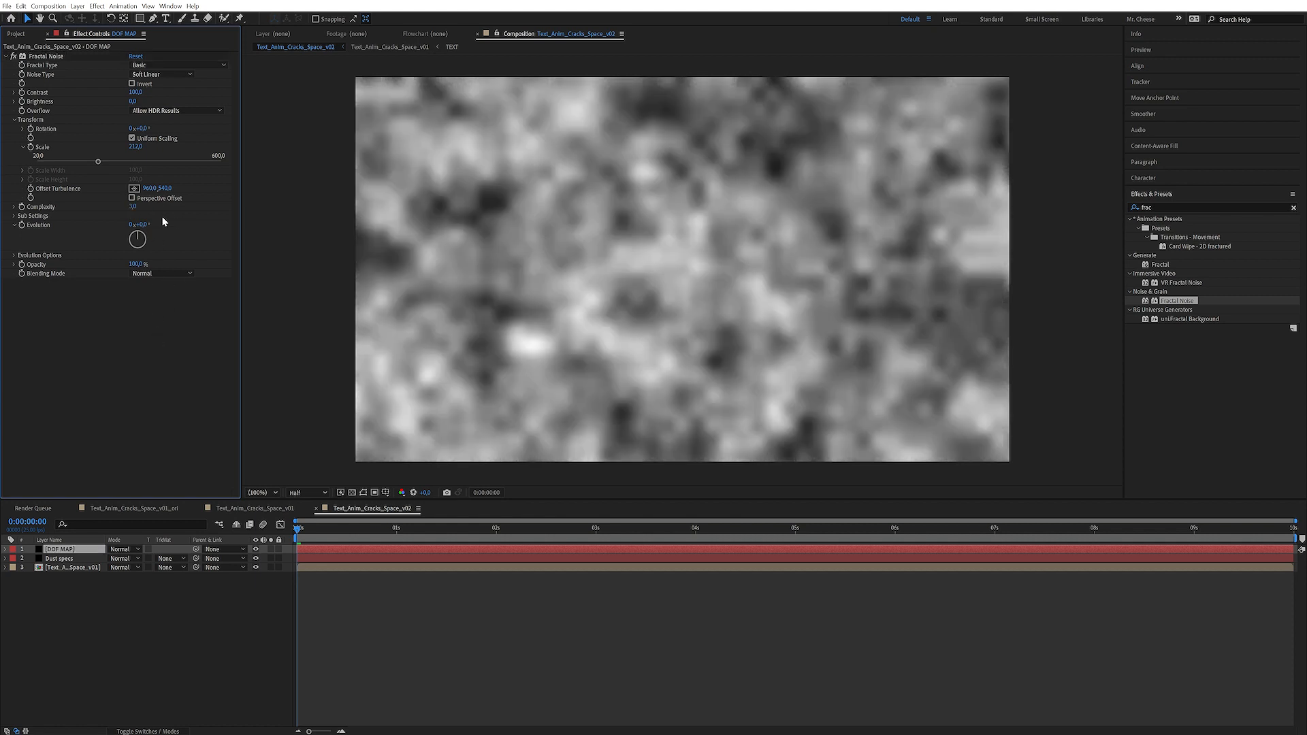
{"action": "left_click_drag", "start_coordinate": [135, 146], "coordinate": [139, 101]}
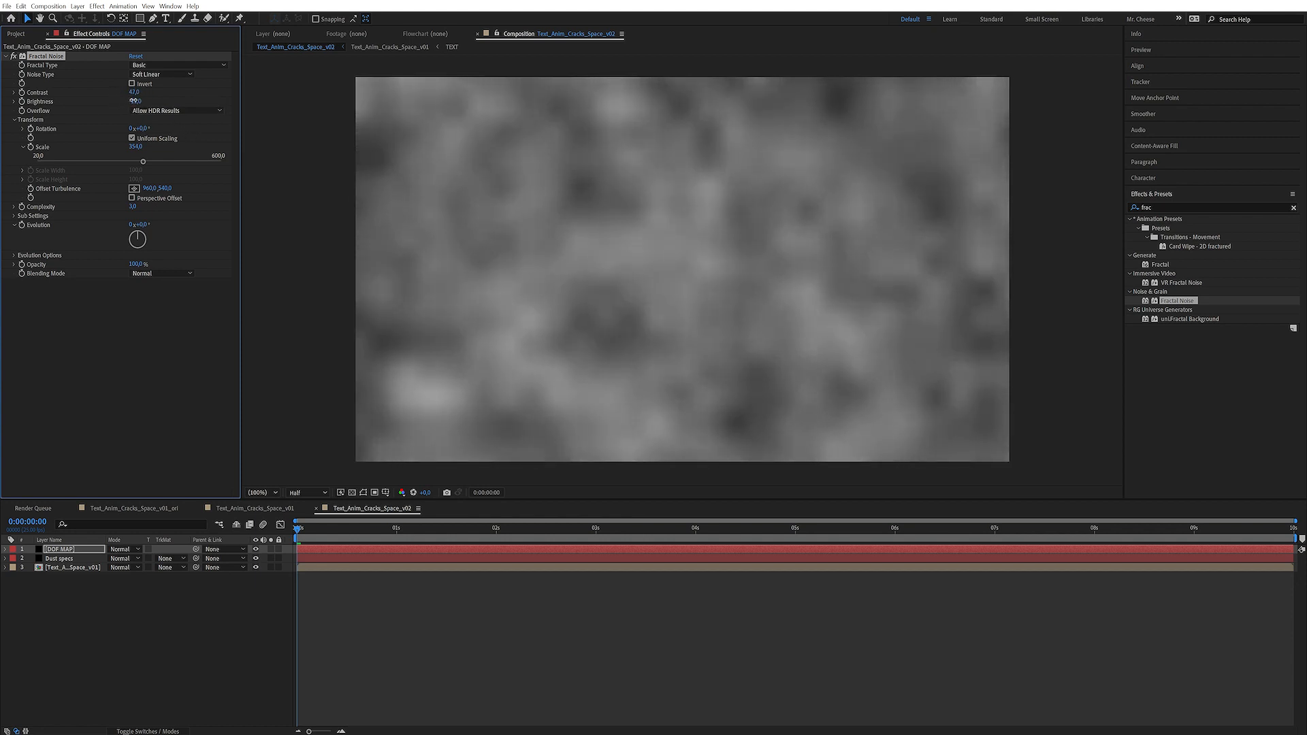
Hide DOF MAP and use it as the blur map of Dust specs' Camera Lens Blur, read from Effects & Masks.
{"action": "left_click", "coordinate": [256, 548]}
{"action": "left_click", "coordinate": [75, 560]}
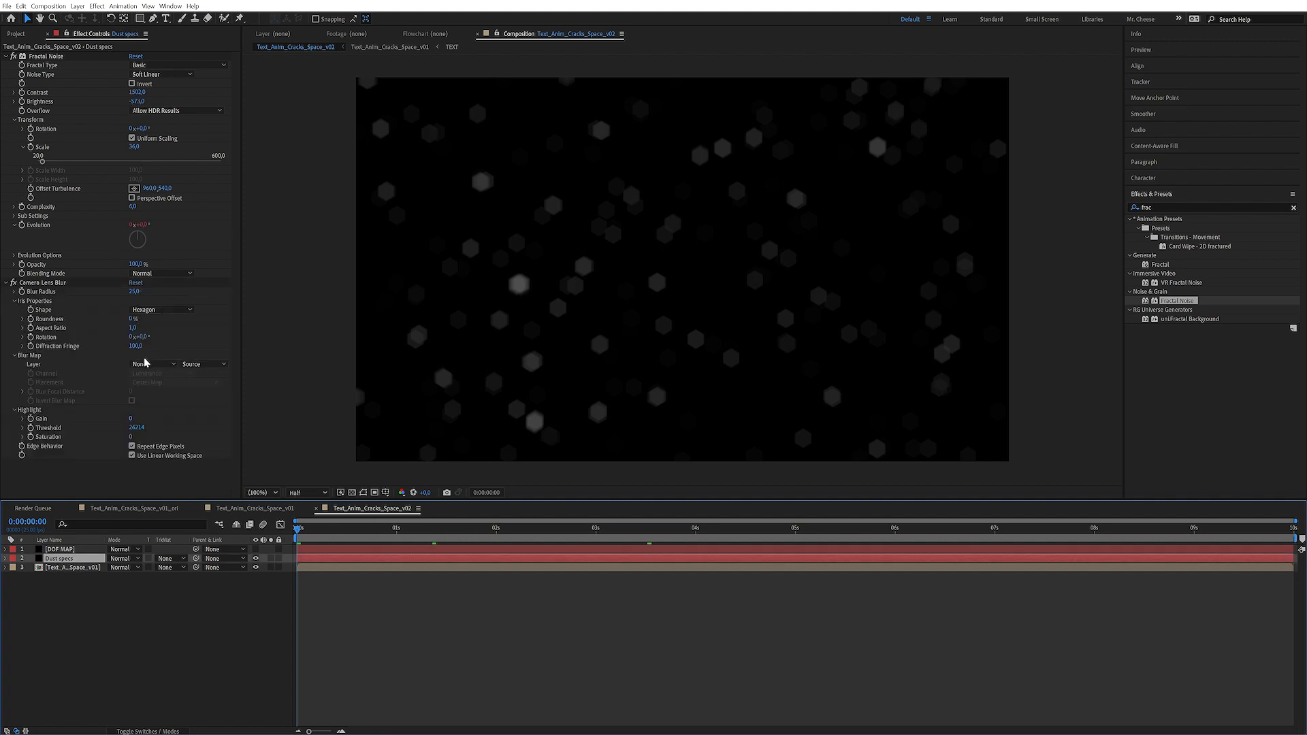
{"action": "left_click", "coordinate": [132, 368]}
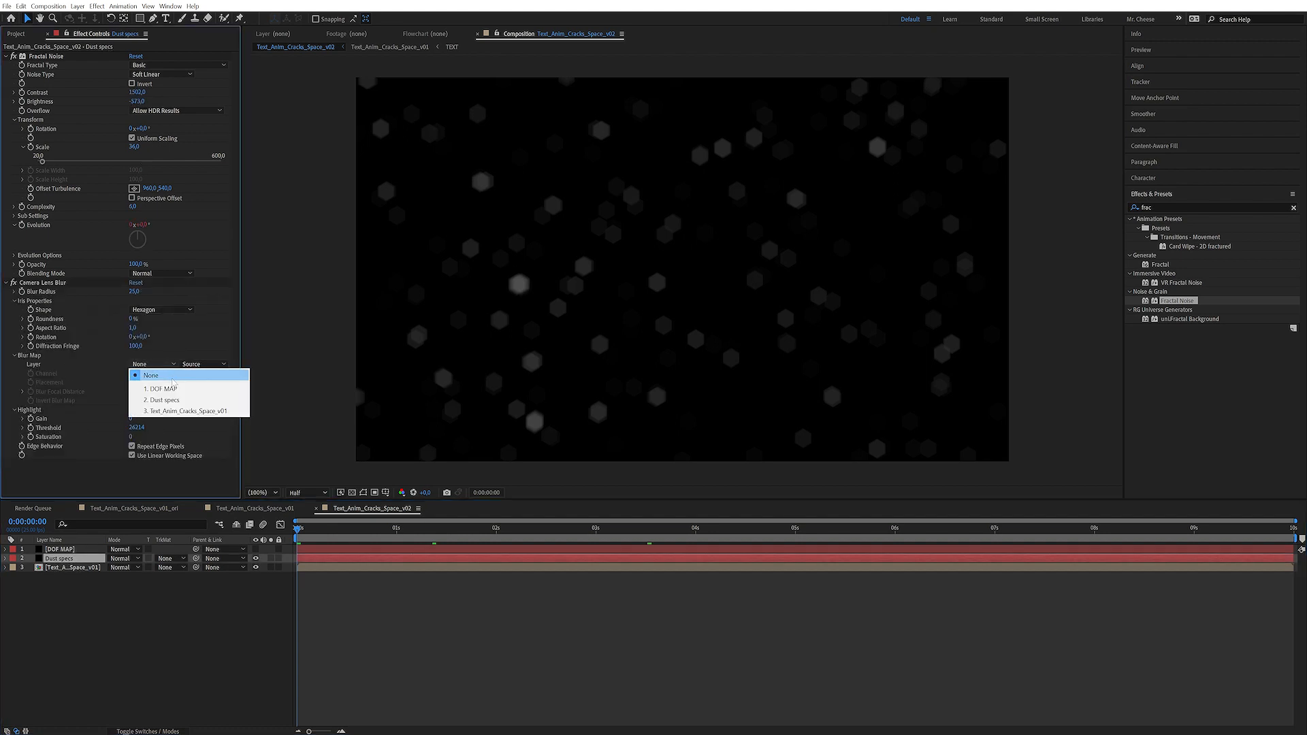
{"action": "left_click", "coordinate": [162, 389]}
{"action": "left_click", "coordinate": [202, 364]}
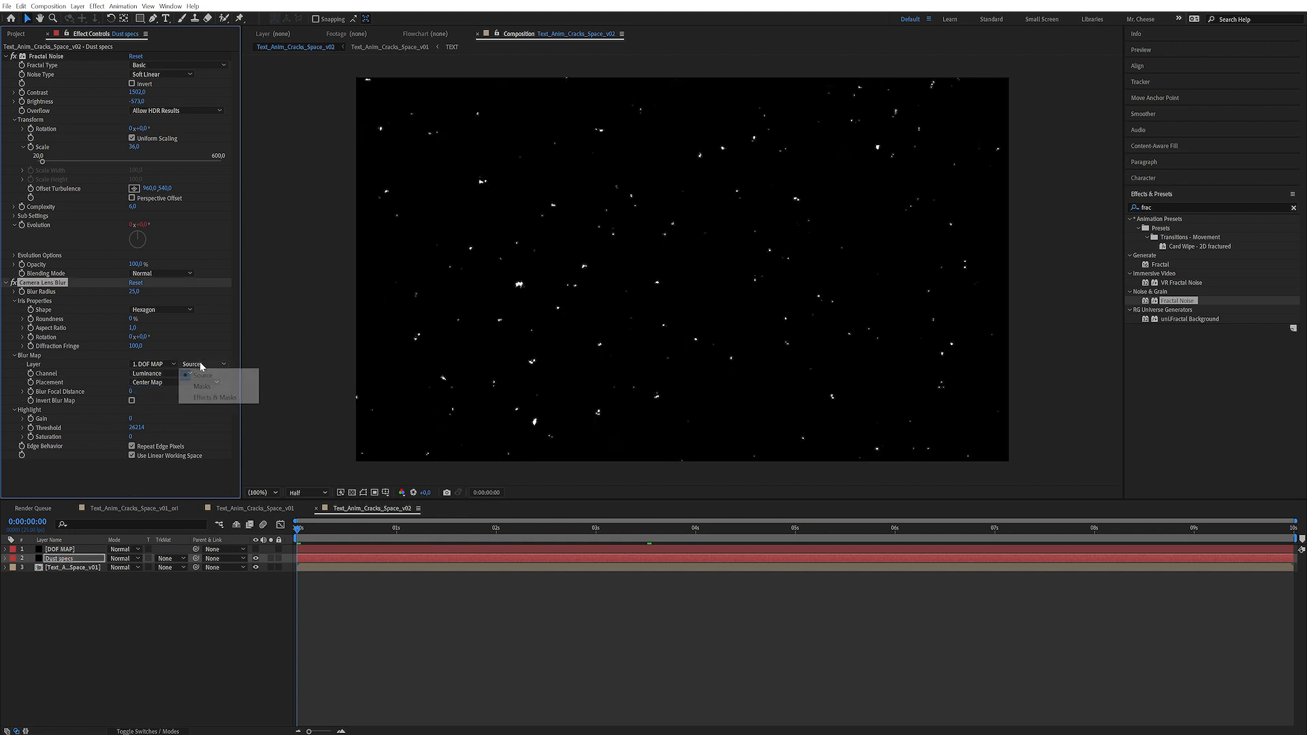
{"action": "left_click", "coordinate": [216, 399]}
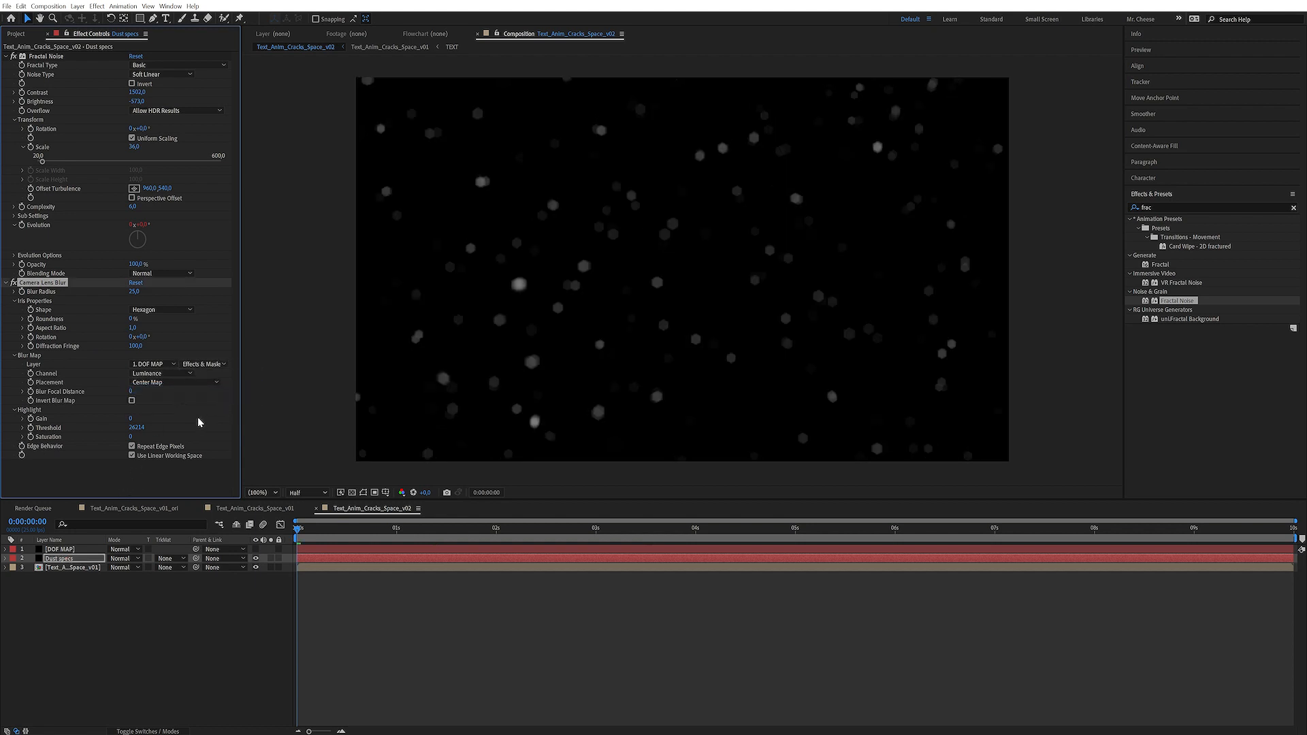
Set the DOF MAP noise to contrast about 234, brightness about 21 and scale about 362, and scrub through the motion.
{"action": "left_click", "coordinate": [73, 548]}
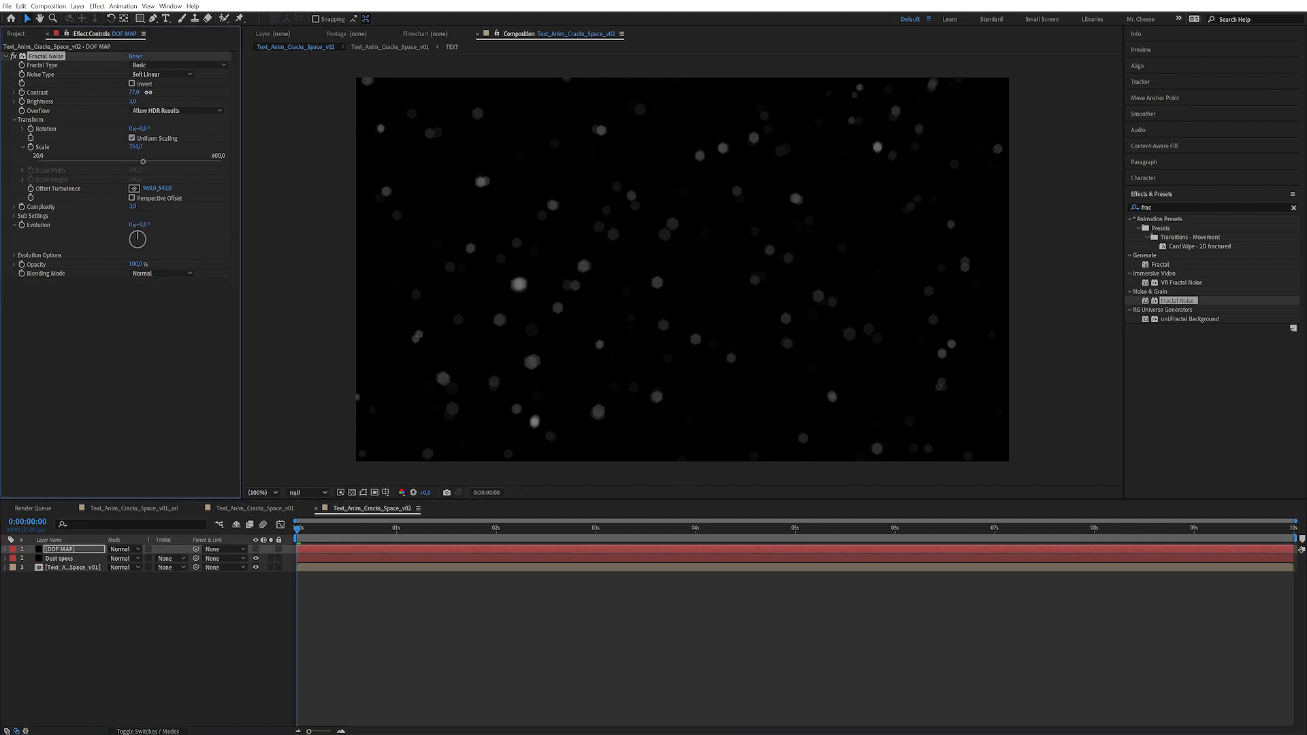
{"action": "left_click_drag", "start_coordinate": [148, 92], "coordinate": [136, 146]}
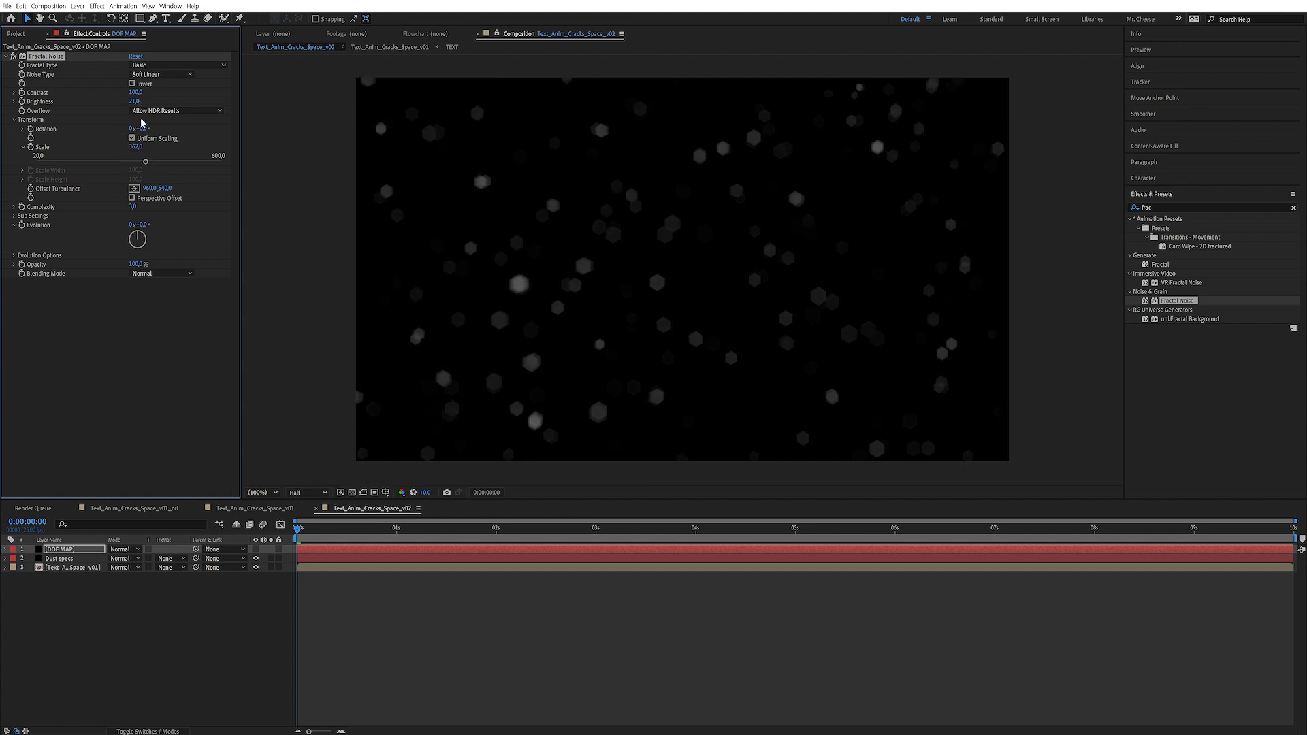
{"action": "left_click_drag", "start_coordinate": [136, 92], "coordinate": [197, 91]}
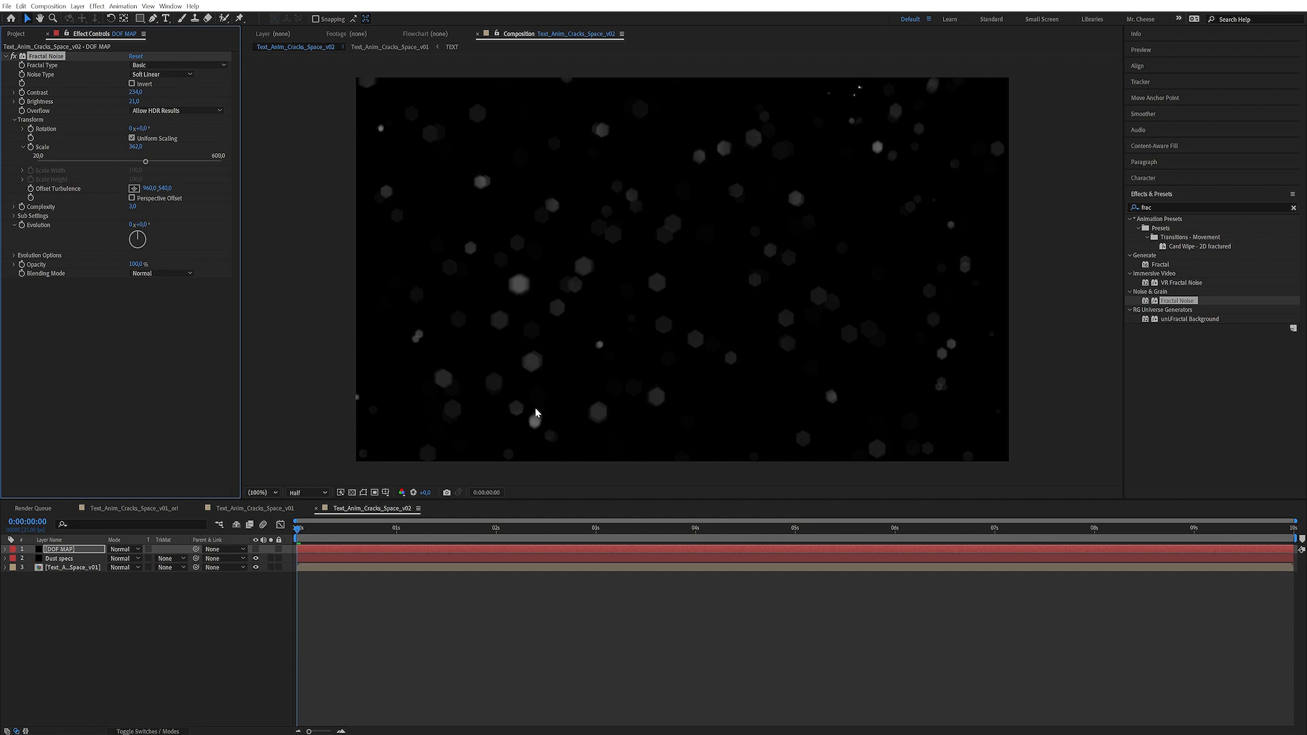
{"action": "left_click_drag", "start_coordinate": [355, 529], "coordinate": [414, 531]}
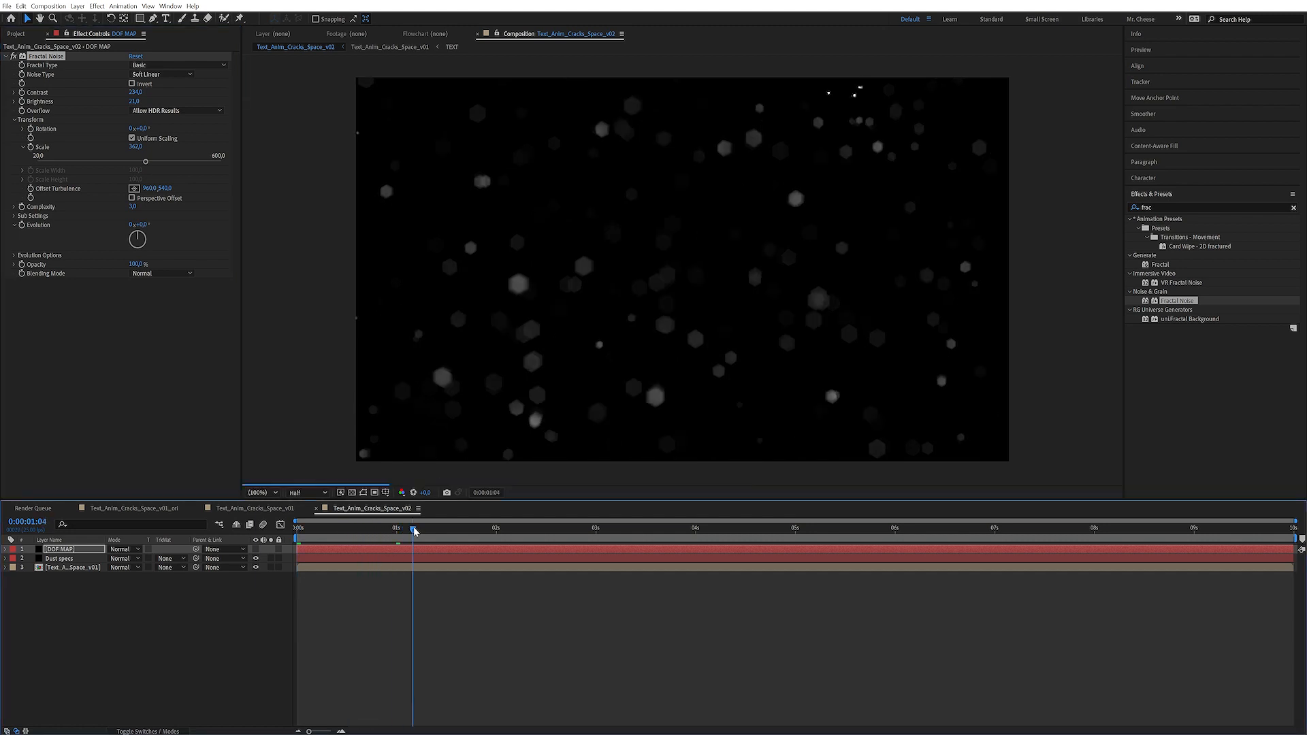
Add the expression time*20 to the Fractal Noise evolution of DOF MAP, scrub the timeline and collapse the layer.
{"action": "left_click", "coordinate": [213, 440]}
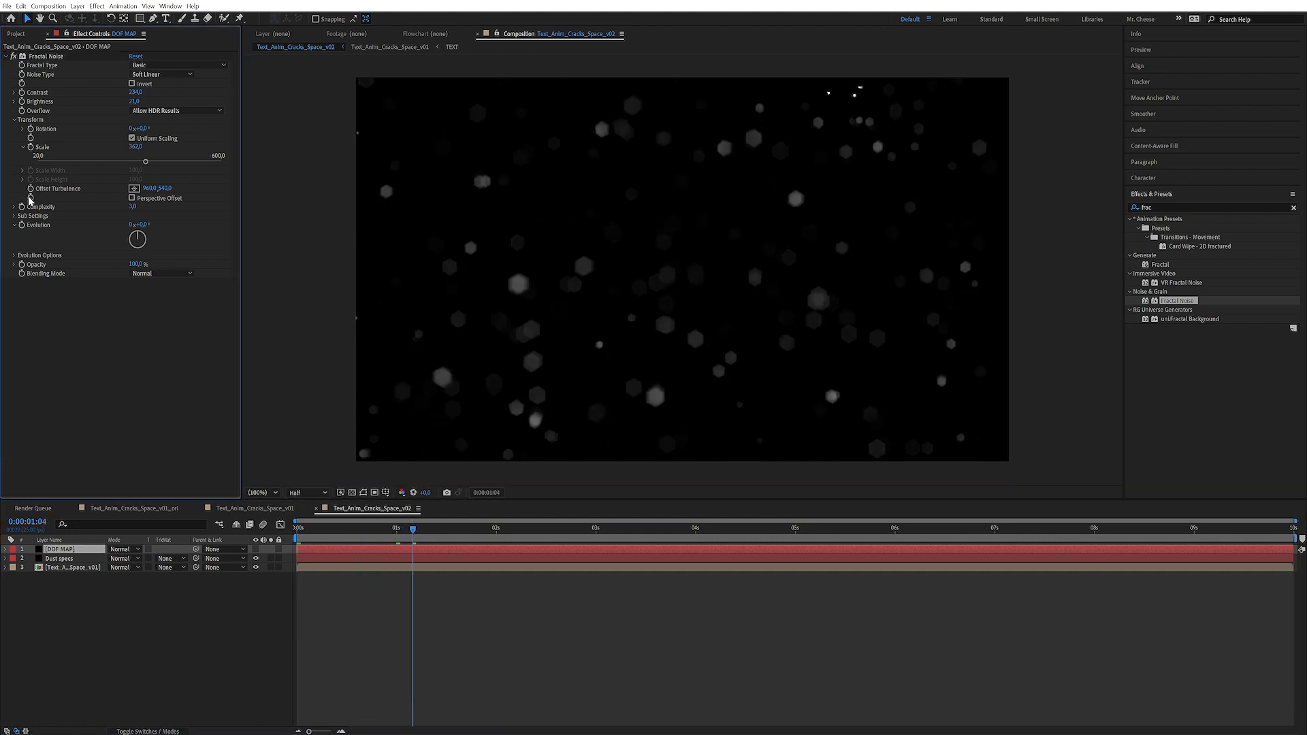
{"action": "left_click", "coordinate": [22, 225], "text": "alt"}
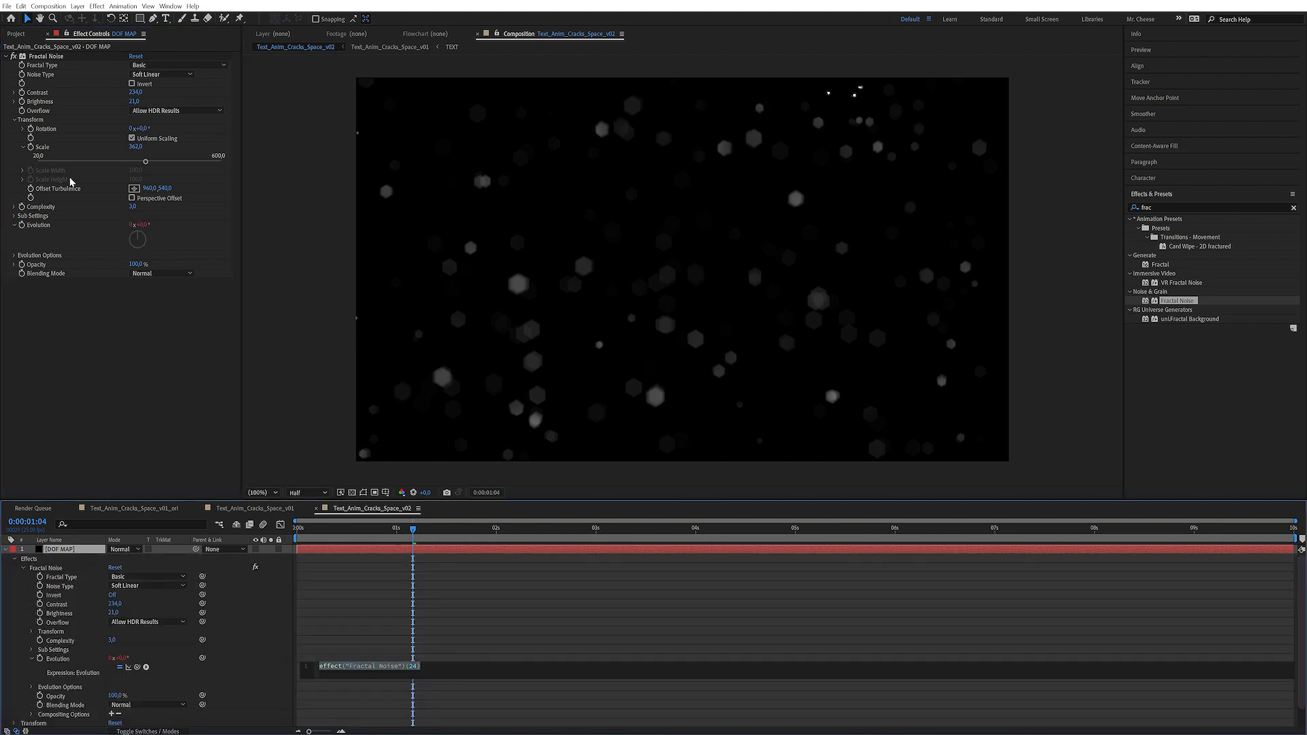
{"action": "type", "text": "time0"}
{"action": "left_click", "coordinate": [71, 182]}
{"action": "mouse_move", "coordinate": [413, 528]}
{"action": "left_mouse_down"}
{"action": "mouse_move", "coordinate": [799, 521]}
{"action": "mouse_move", "coordinate": [425, 528]}
{"action": "left_mouse_up"}
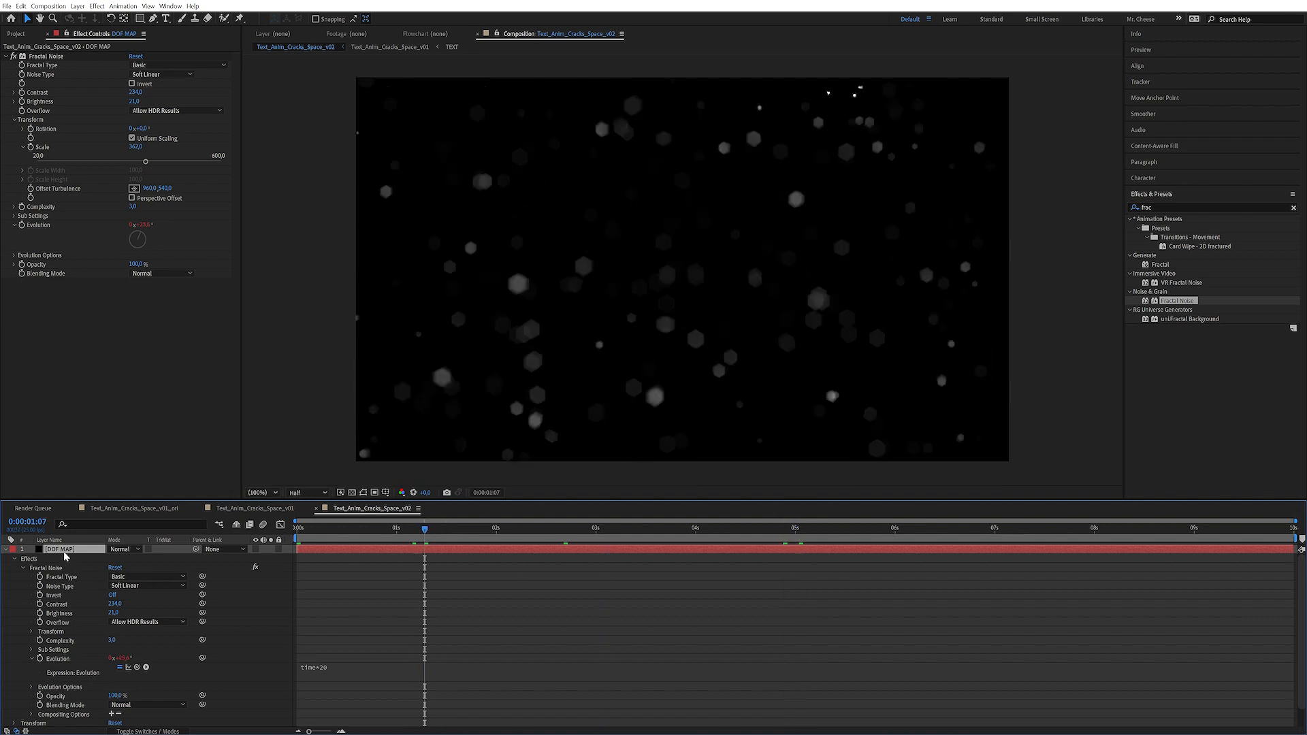
{"action": "left_click", "coordinate": [5, 550]}
Add the expression [0,time*50] to the Fractal Noise offset turbulence of Dust specs and scrub through the drift.
{"action": "left_click", "coordinate": [63, 560]}
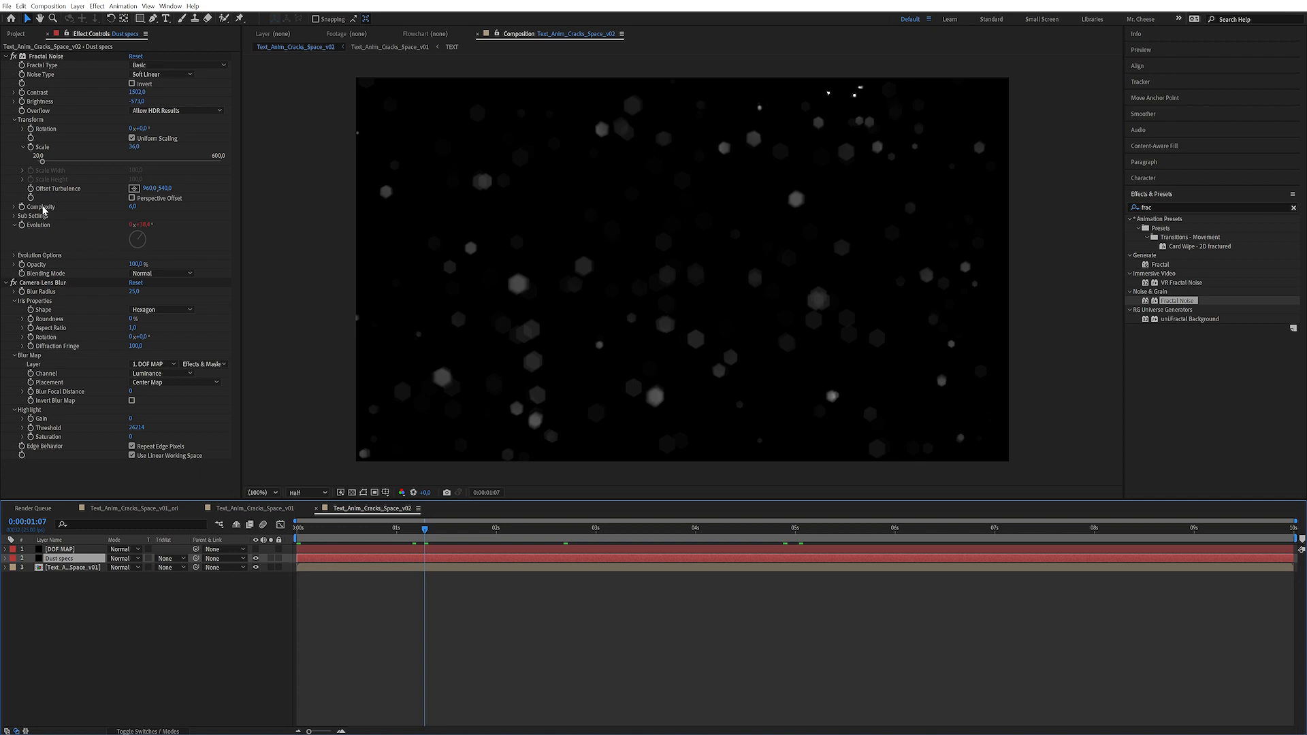
{"action": "left_click", "coordinate": [30, 190], "text": "alt"}
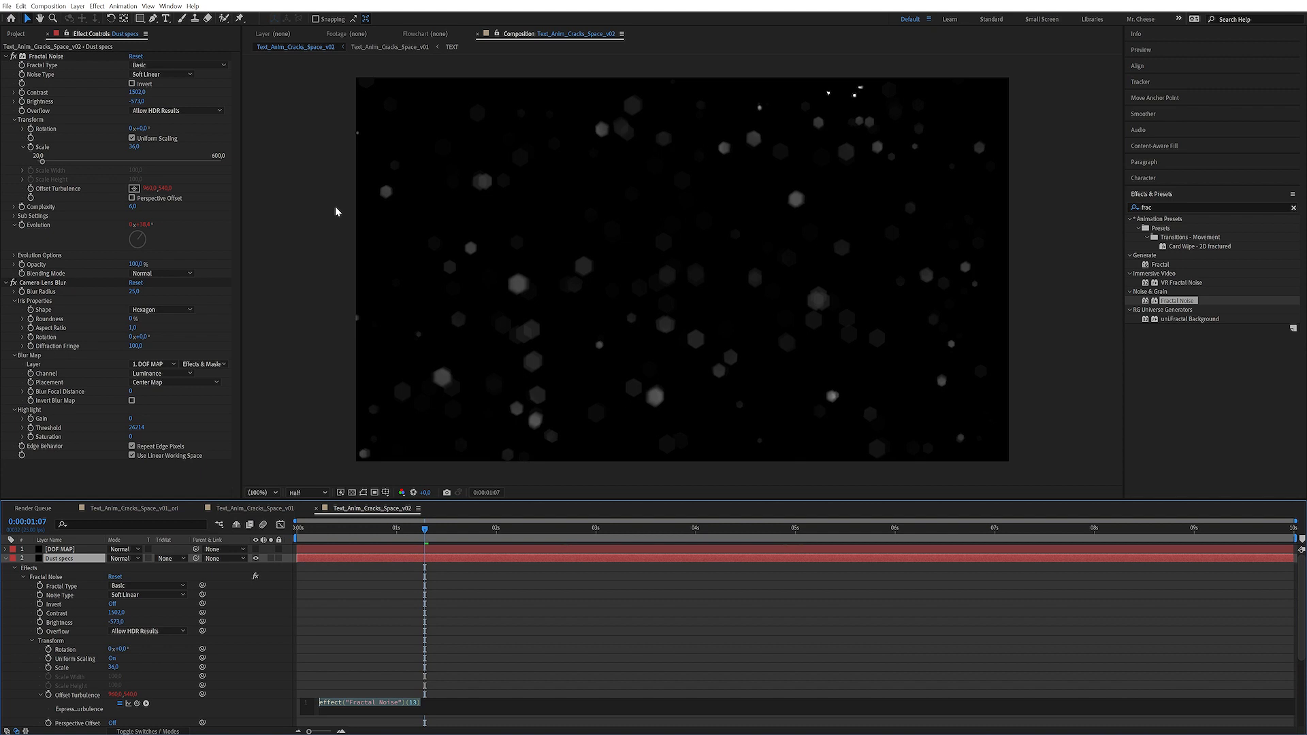
{"action": "key", "text": "BackSpace"}
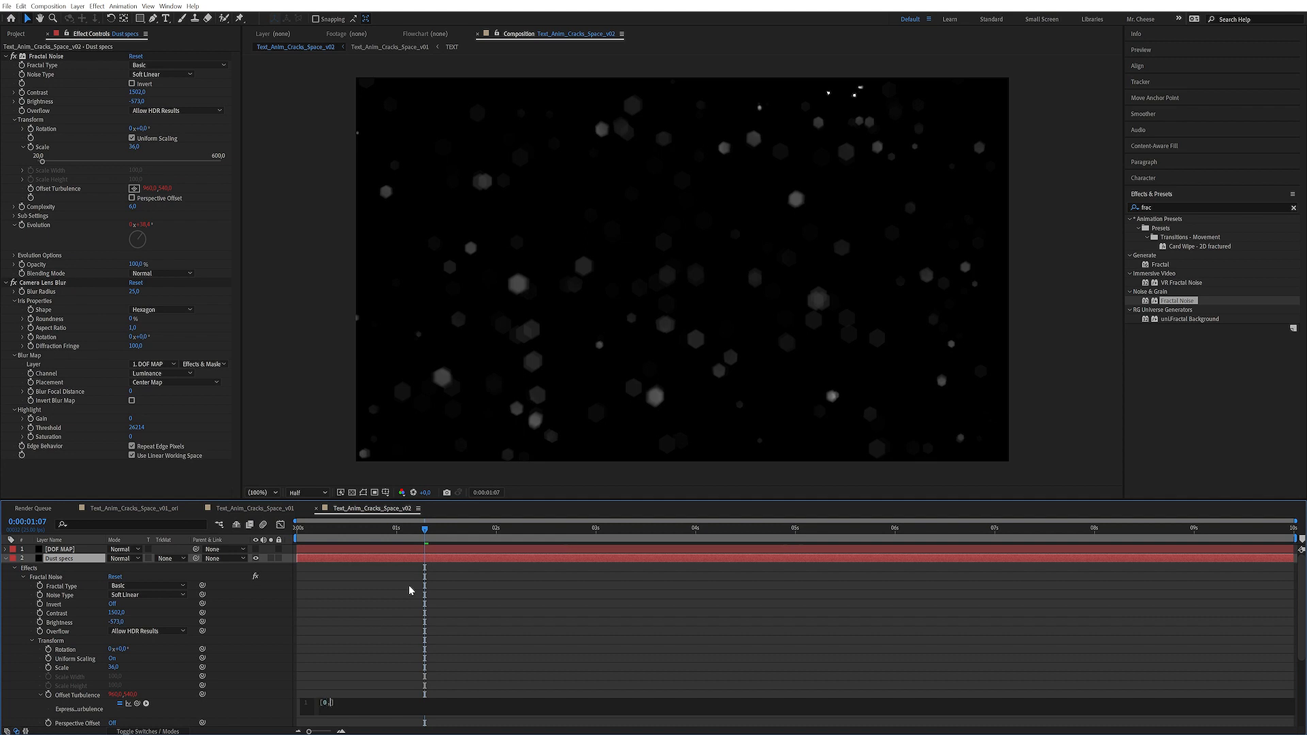
{"action": "type", "text": "ime"}
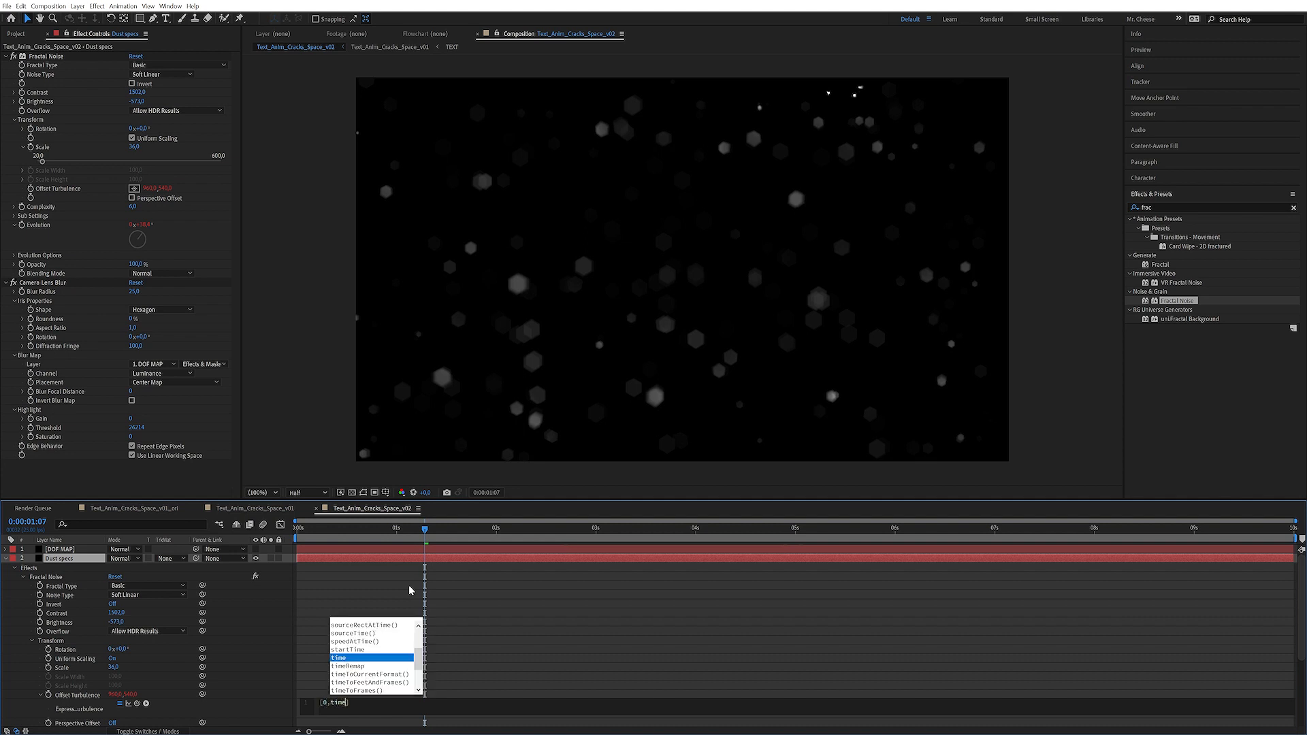
{"action": "type", "text": "*"}
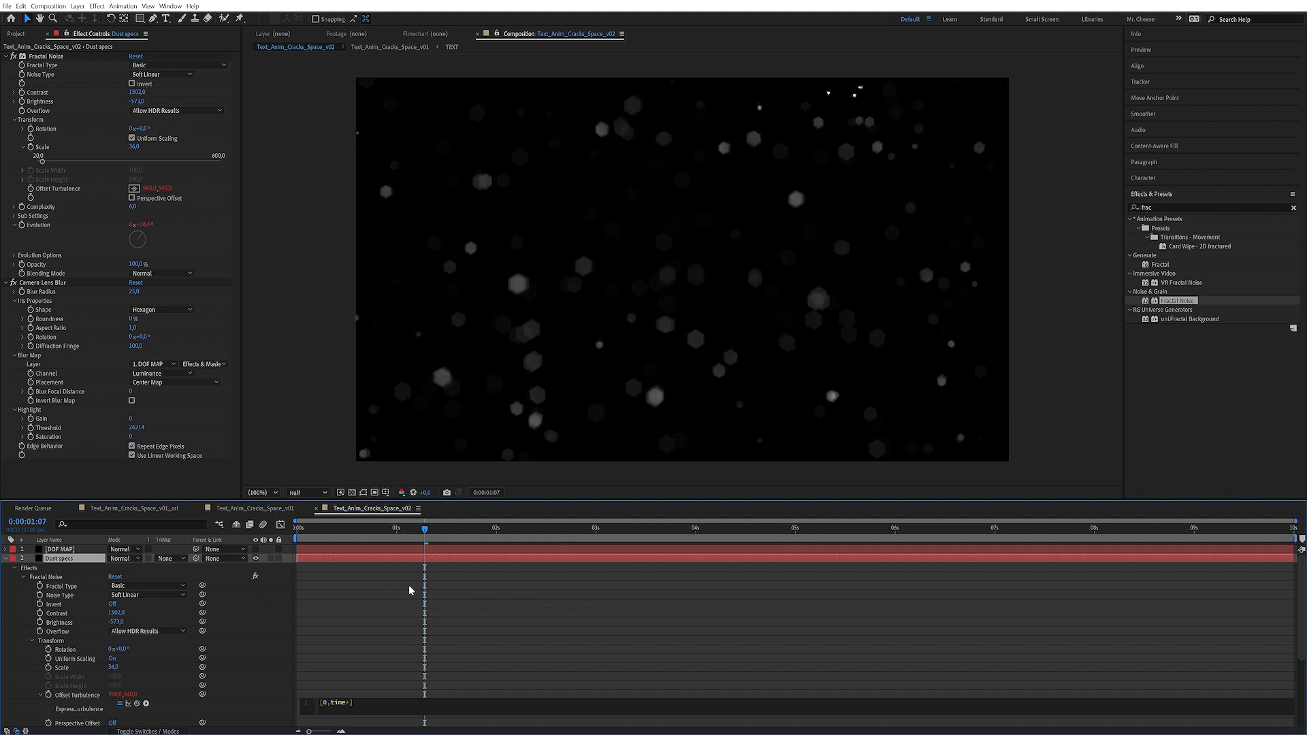
{"action": "type", "text": "50"}
{"action": "key", "text": "KP_Enter"}
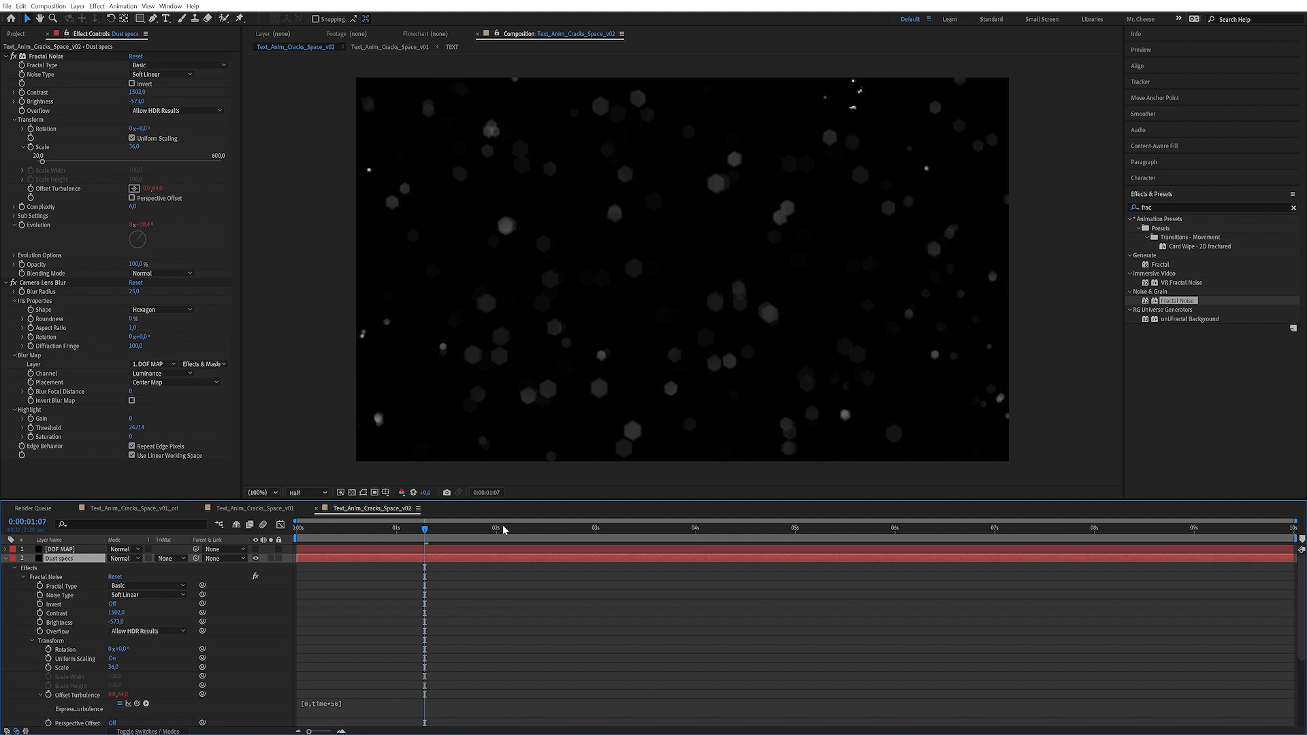
{"action": "left_click_drag", "start_coordinate": [373, 533], "coordinate": [324, 540]}
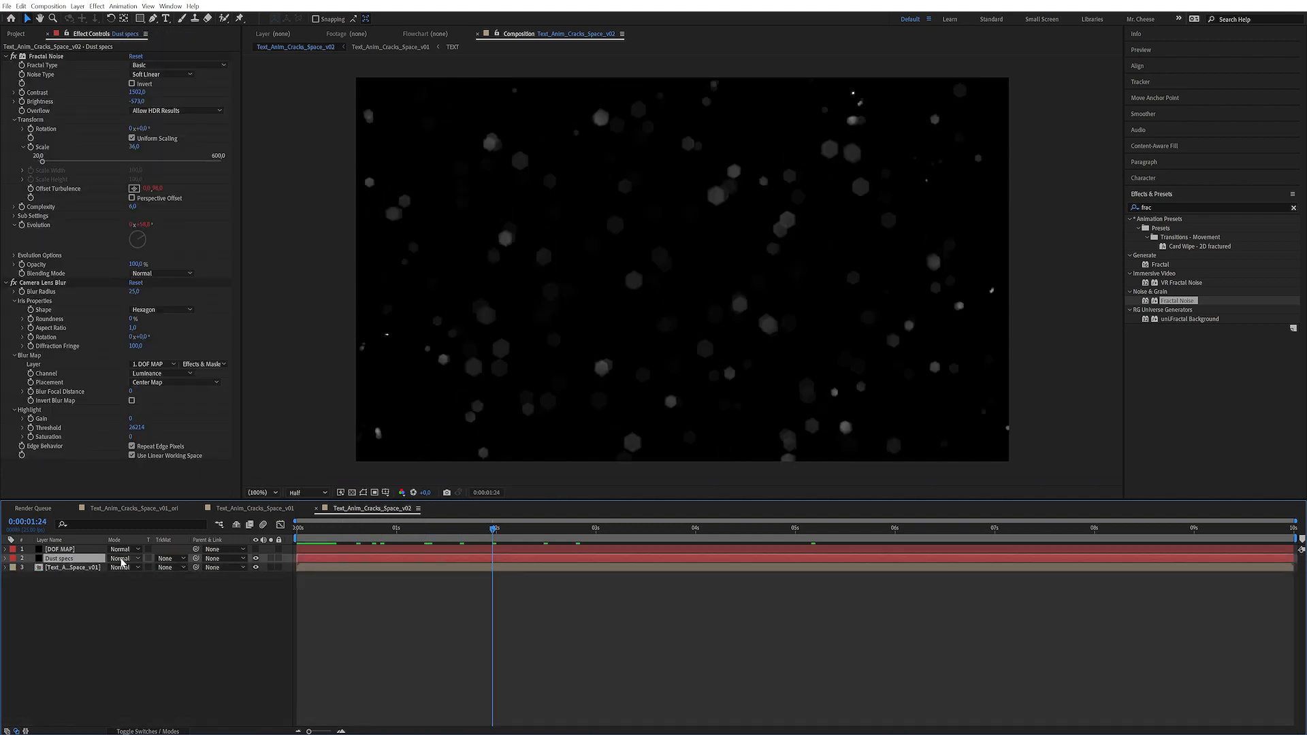
Set the blending mode of the Dust specs layer to Add.
{"action": "left_click", "coordinate": [122, 559]}
{"action": "left_click", "coordinate": [128, 227]}
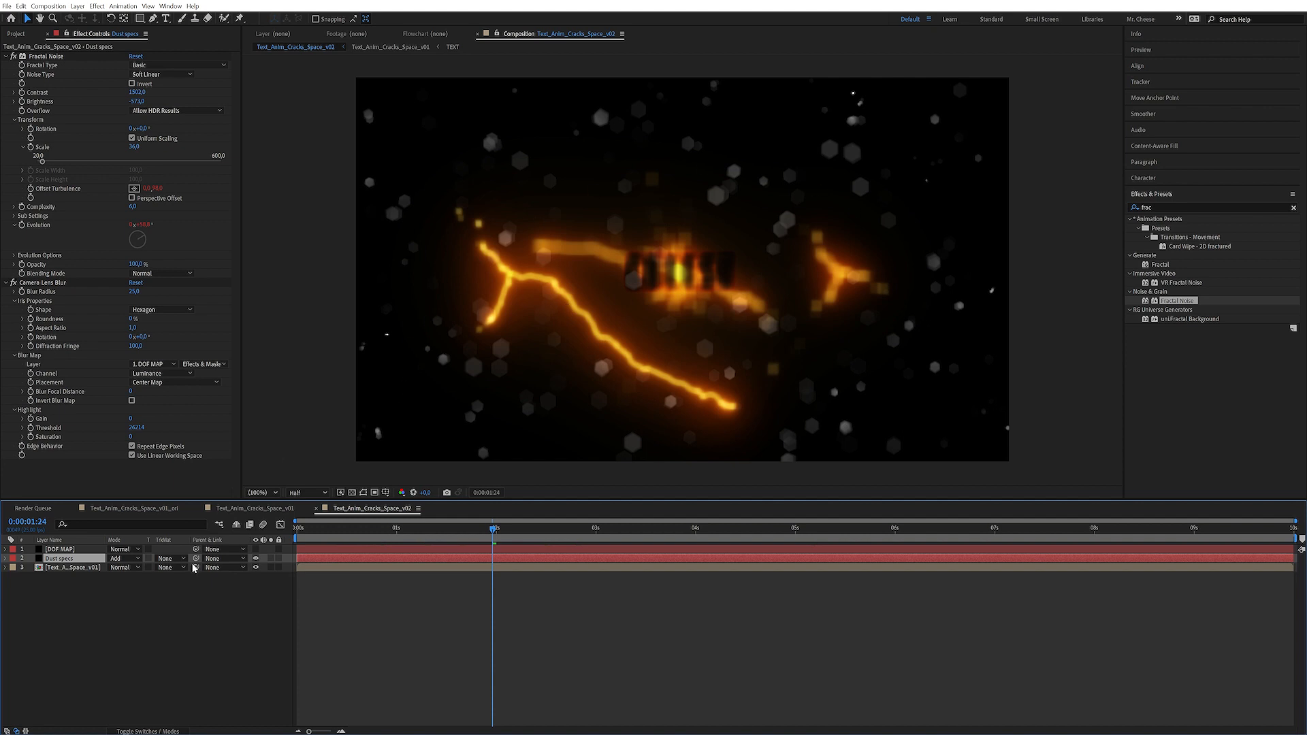
{"action": "left_click", "coordinate": [83, 590]}
Duplicate the Text_Anim_Cracks_Space_v01 layer, move the copy above Dust specs and use it as the specs' alpha matte.
{"action": "left_click", "coordinate": [75, 567]}
{"action": "key", "text": "ctrl+d"}
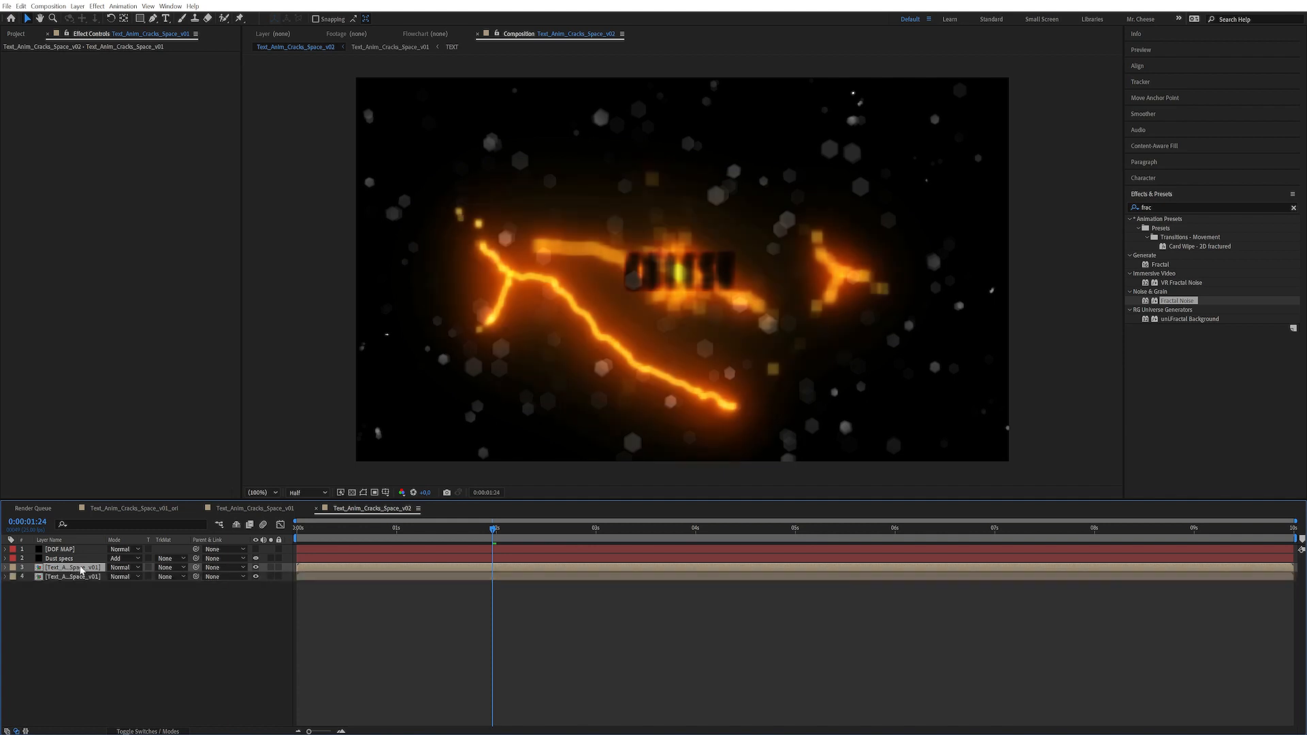
{"action": "key", "text": "ctrl+bracketright"}
{"action": "left_click", "coordinate": [115, 567]}
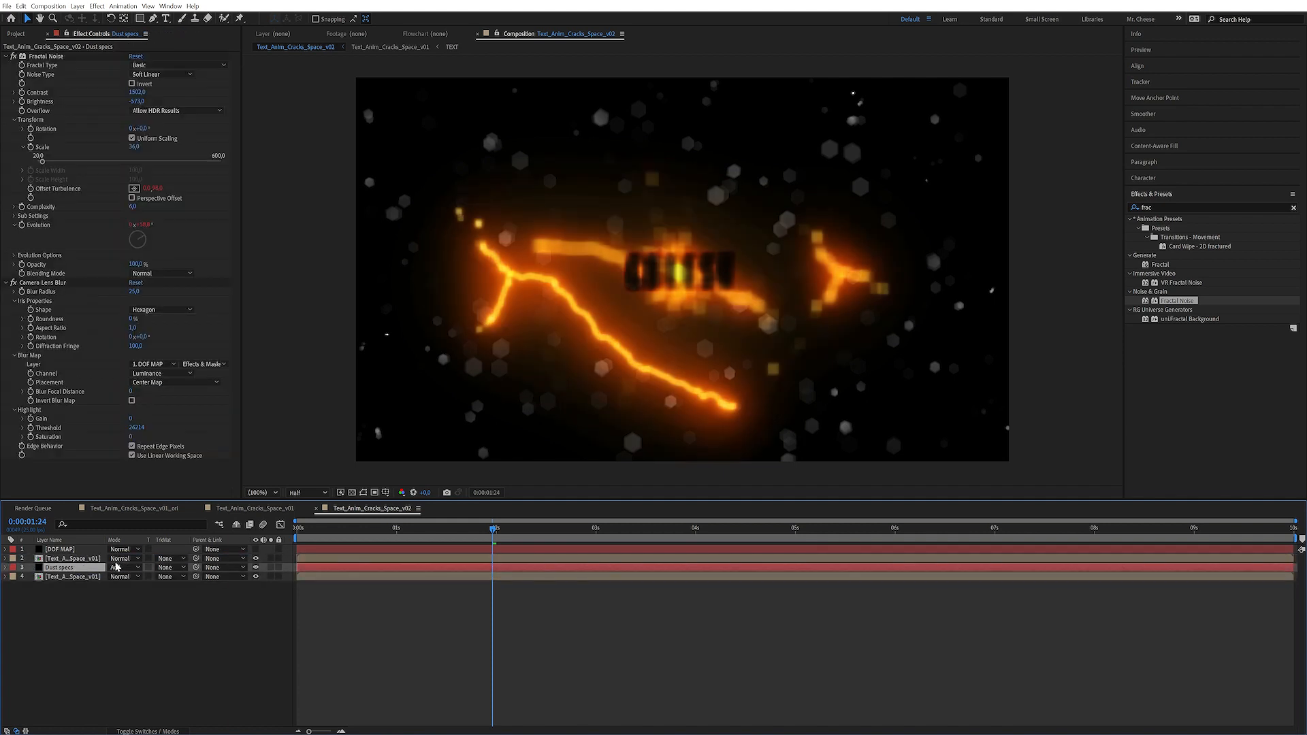
{"action": "left_click", "coordinate": [170, 567]}
{"action": "left_click", "coordinate": [197, 592]}
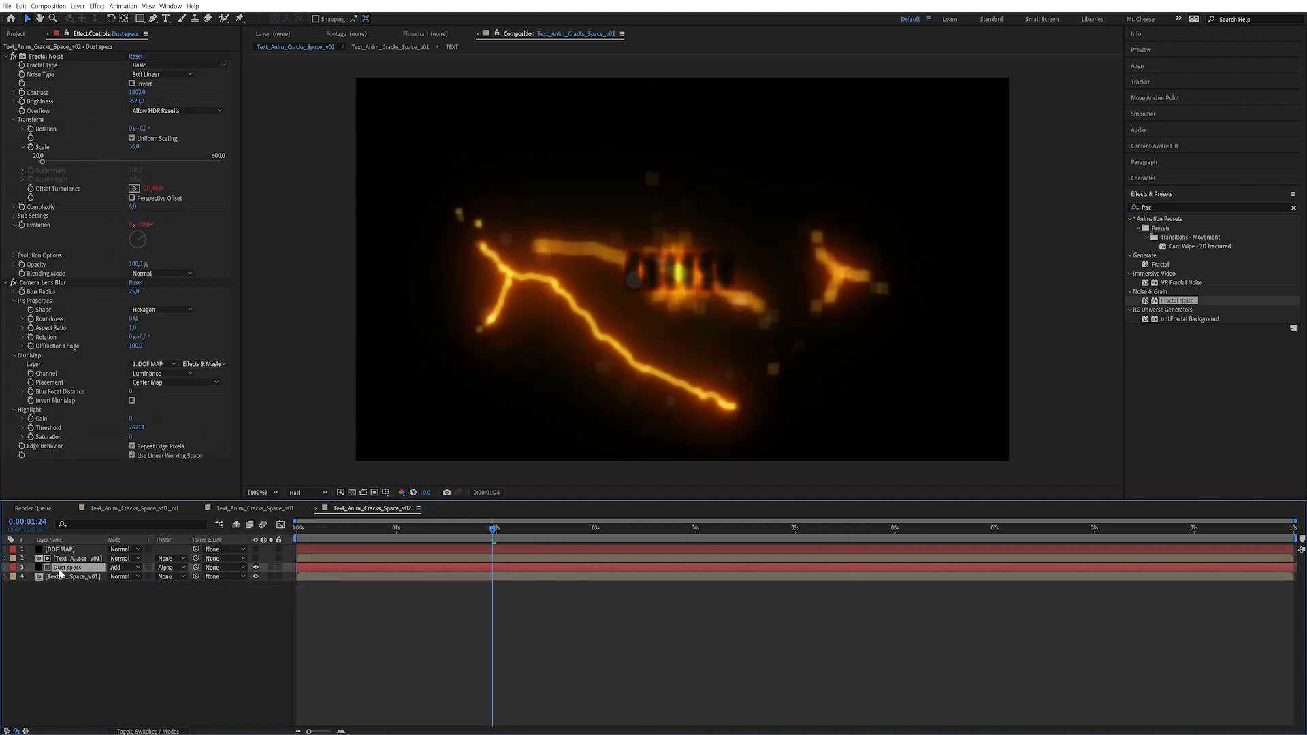
{"action": "left_click", "coordinate": [75, 558]}
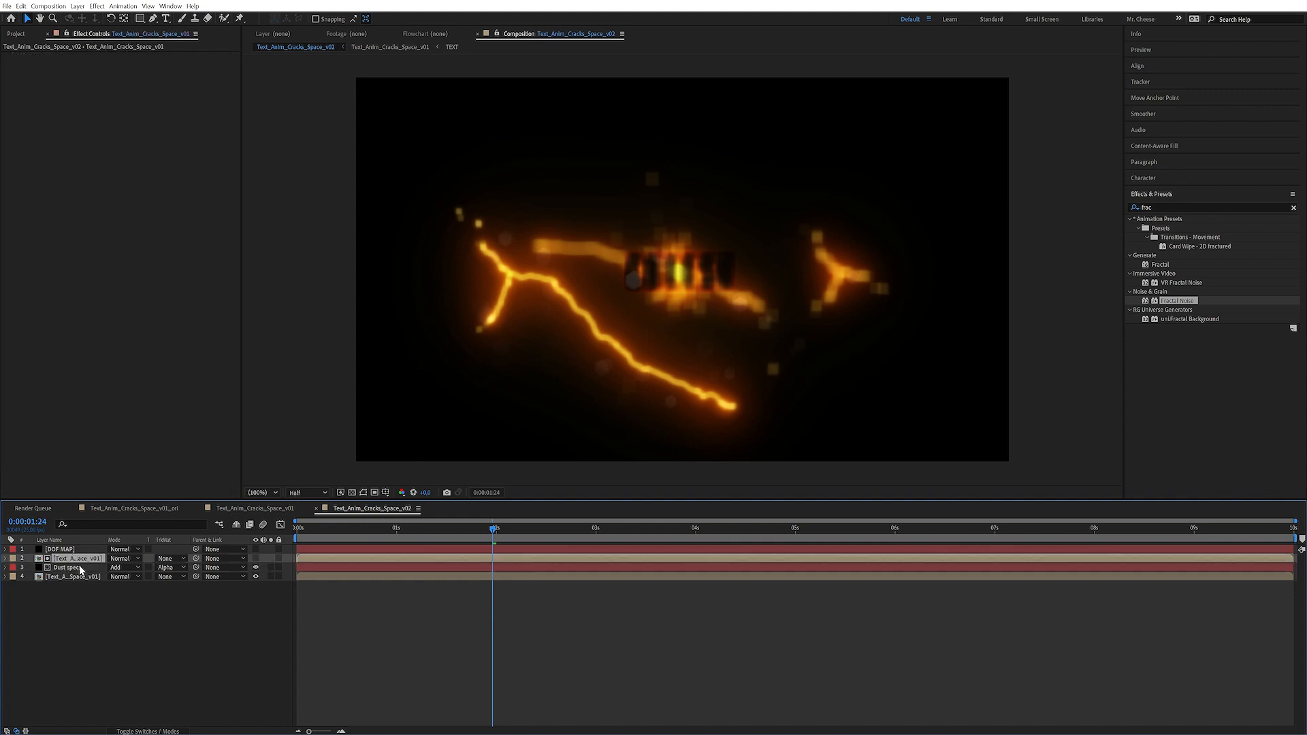
{"action": "left_click", "coordinate": [102, 613]}
{"action": "left_click", "coordinate": [71, 568]}
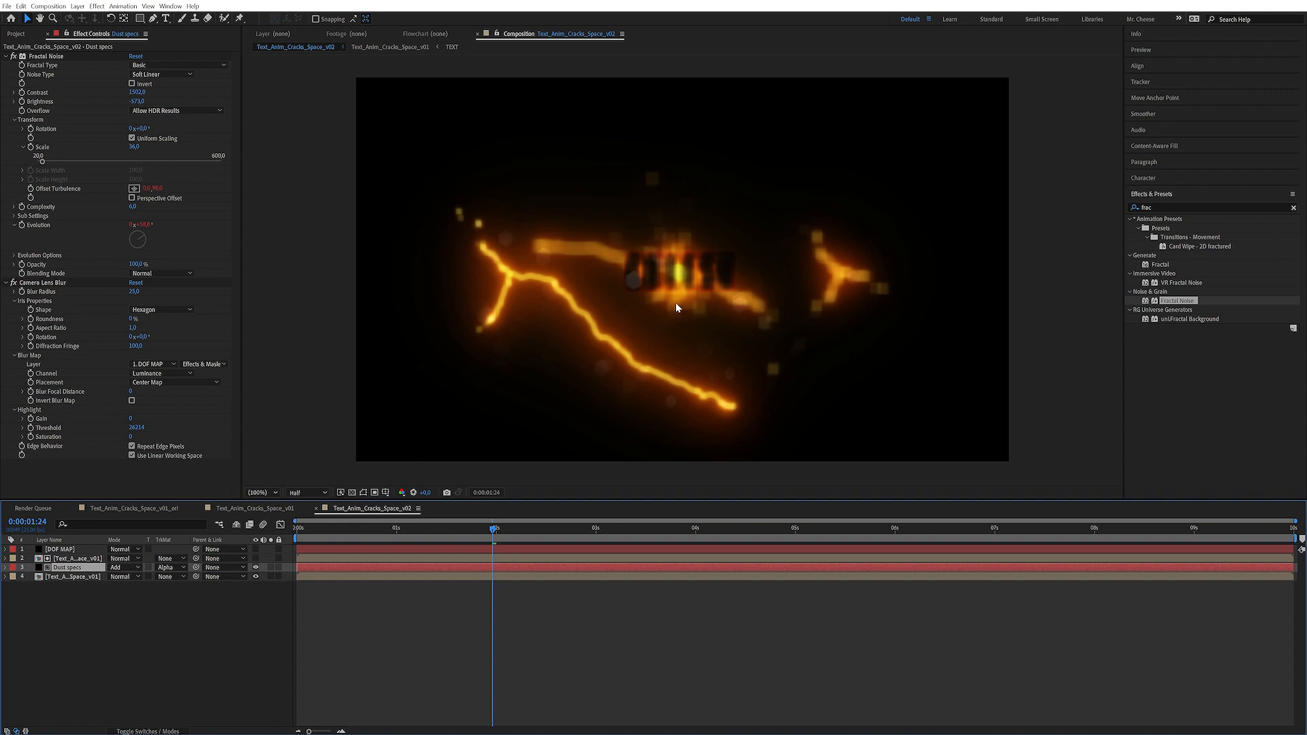
Find the Fast Box Blur effect and apply it to the Text_Anim_Cracks_Space_v01 matte layer above Dust specs.
{"action": "left_click", "coordinate": [76, 558]}
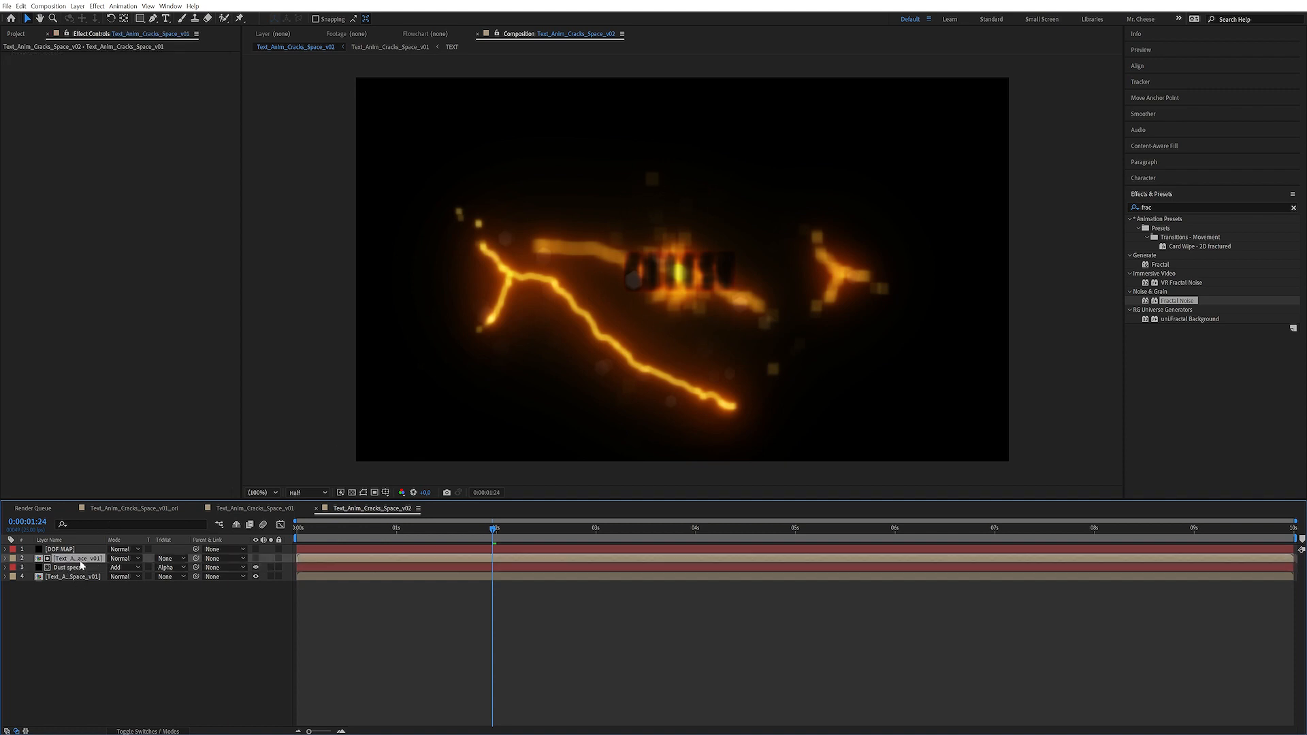
{"action": "left_click", "coordinate": [1170, 207]}
{"action": "type", "text": "fas"}
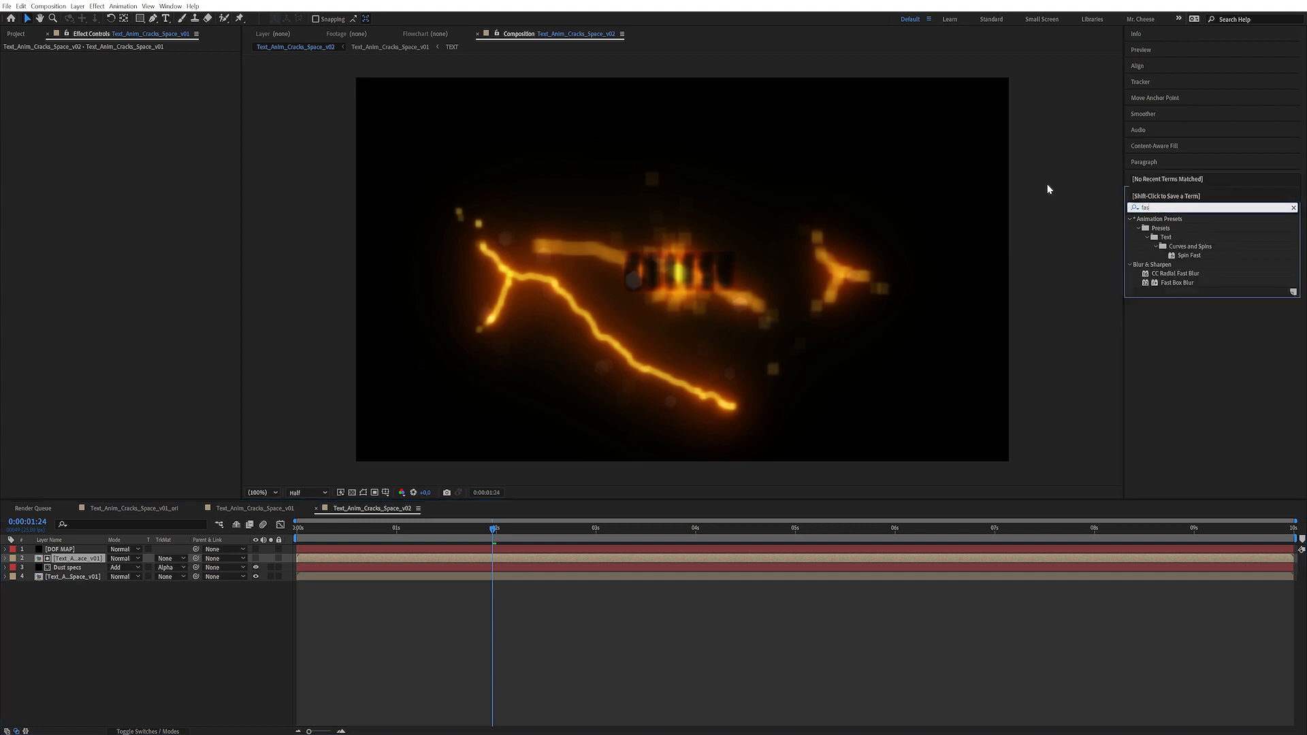
{"action": "double_click", "coordinate": [1167, 283]}
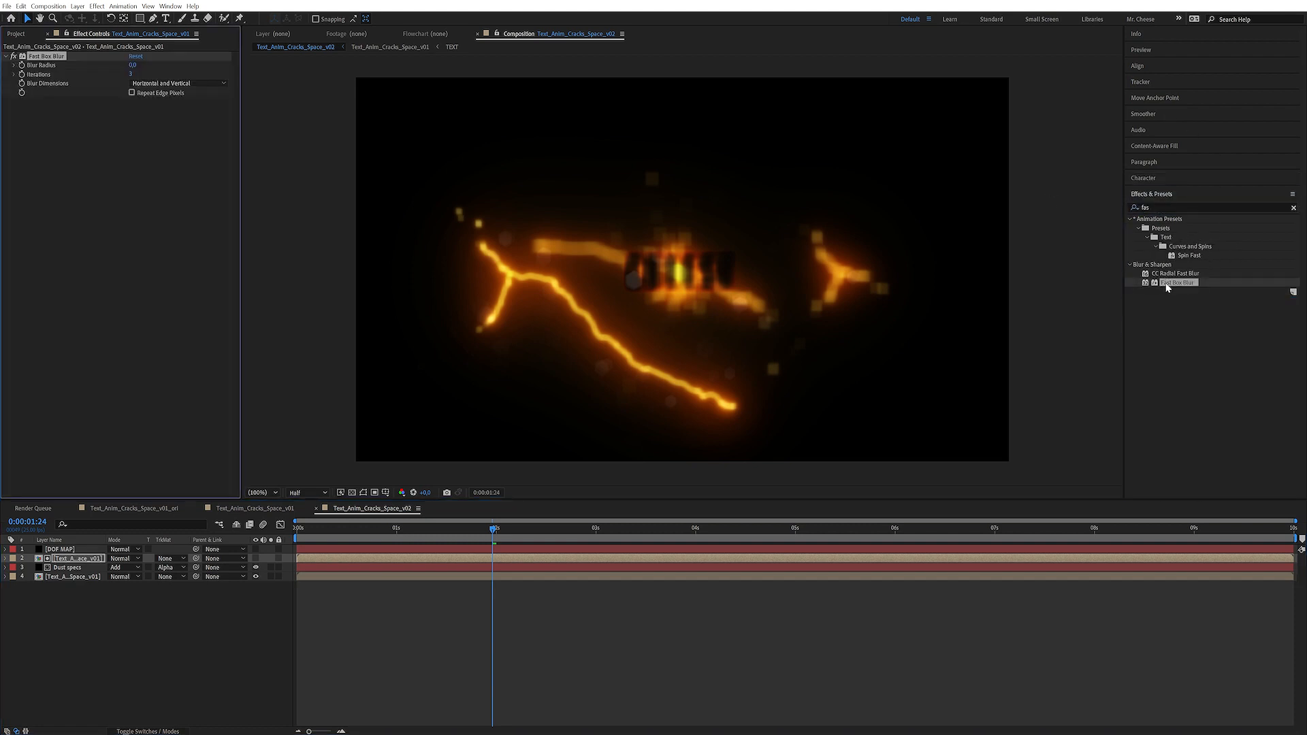
Set the matte layer's Fast Box Blur radius to 102, add Curves with the Alpha channel raised steeply, and scrub through the specs.
{"action": "left_click_drag", "start_coordinate": [133, 65], "coordinate": [196, 66]}
{"action": "left_click", "coordinate": [1188, 205]}
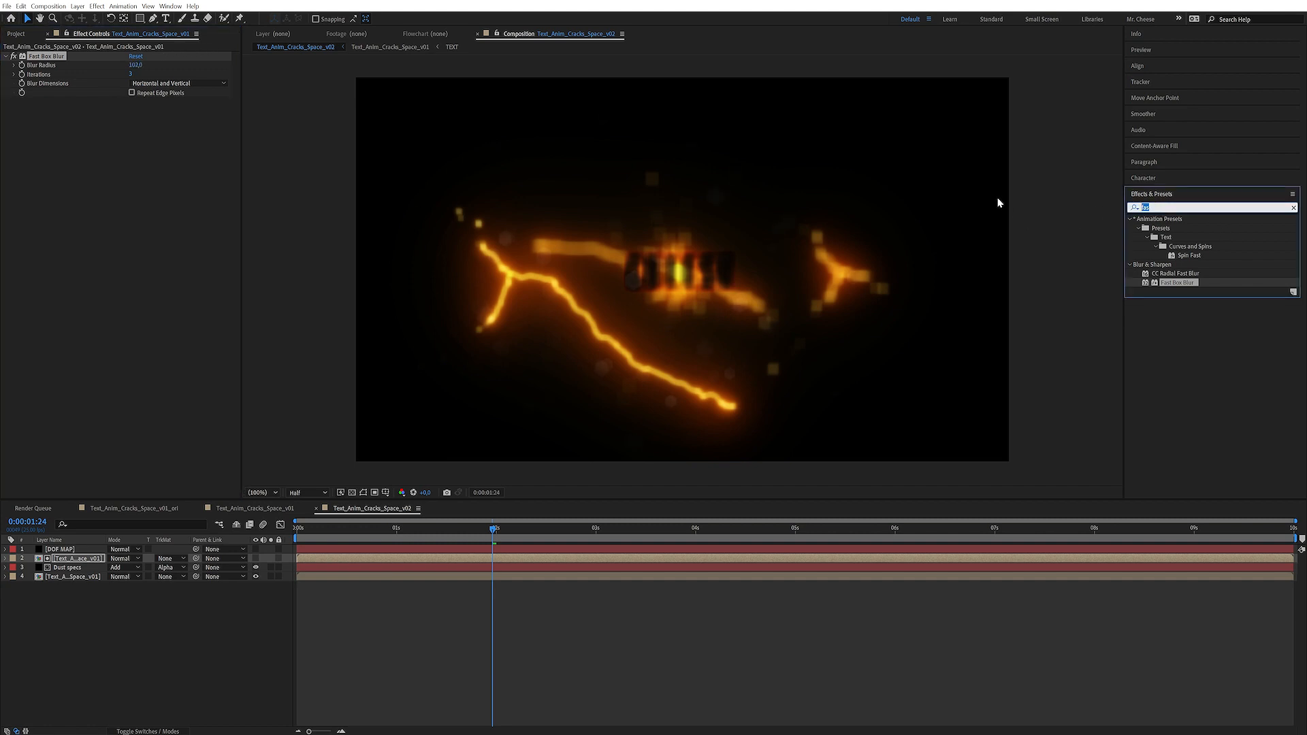
{"action": "type", "text": "cuy"}
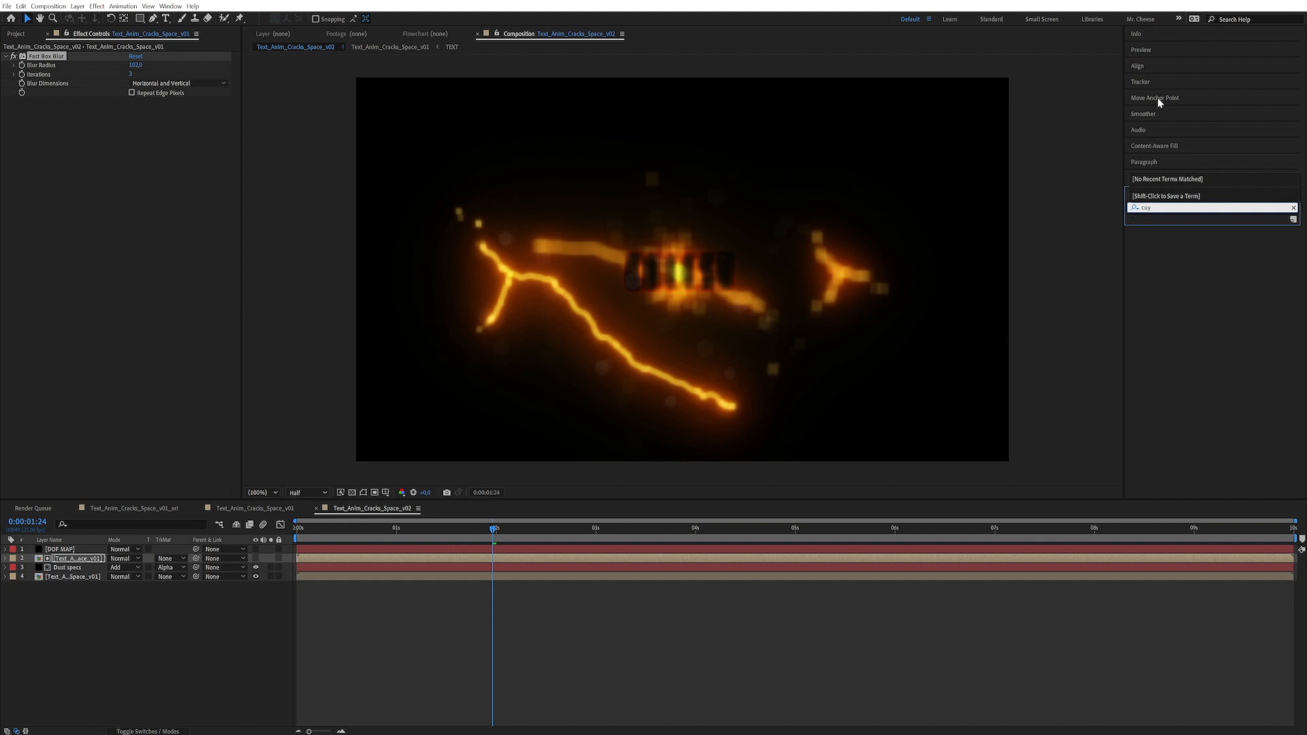
{"action": "key", "text": "BackSpace"}
{"action": "type", "text": "r"}
{"action": "left_click", "coordinate": [1169, 338]}
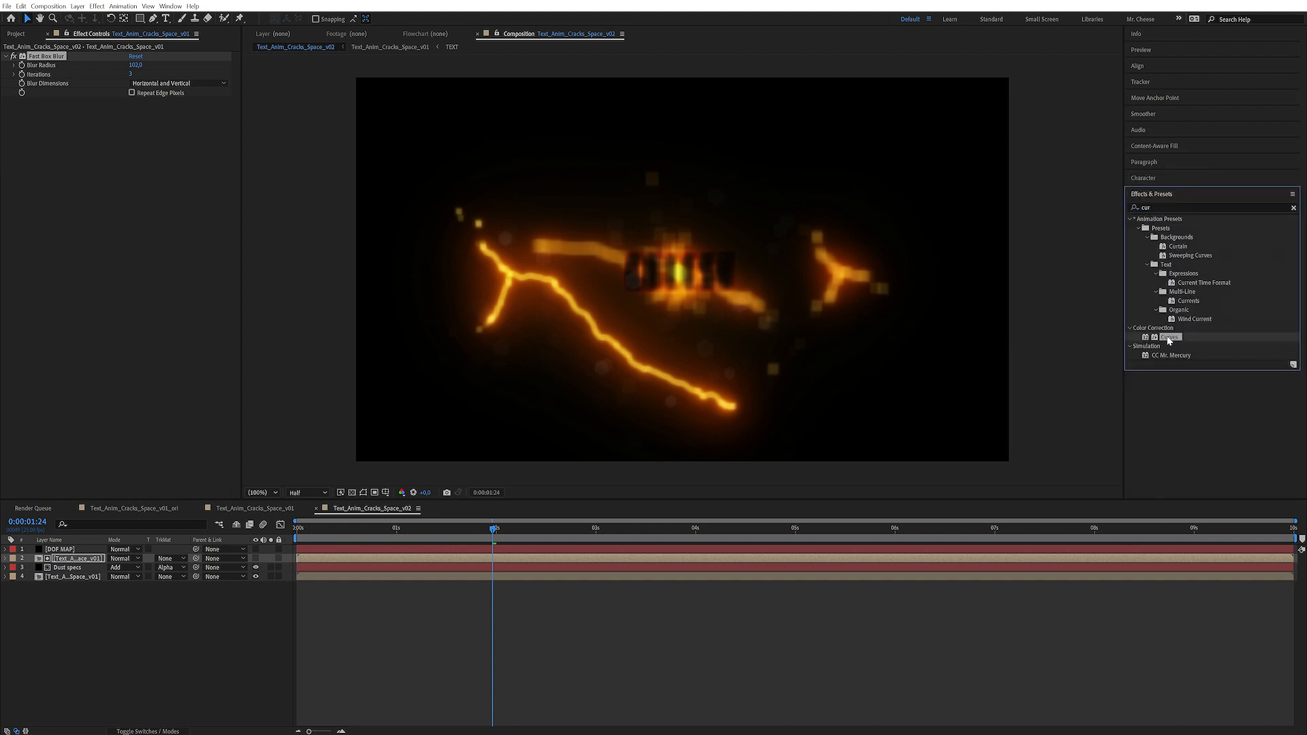
{"action": "double_click", "coordinate": [1169, 337]}
{"action": "left_click", "coordinate": [161, 110]}
{"action": "left_click", "coordinate": [156, 165]}
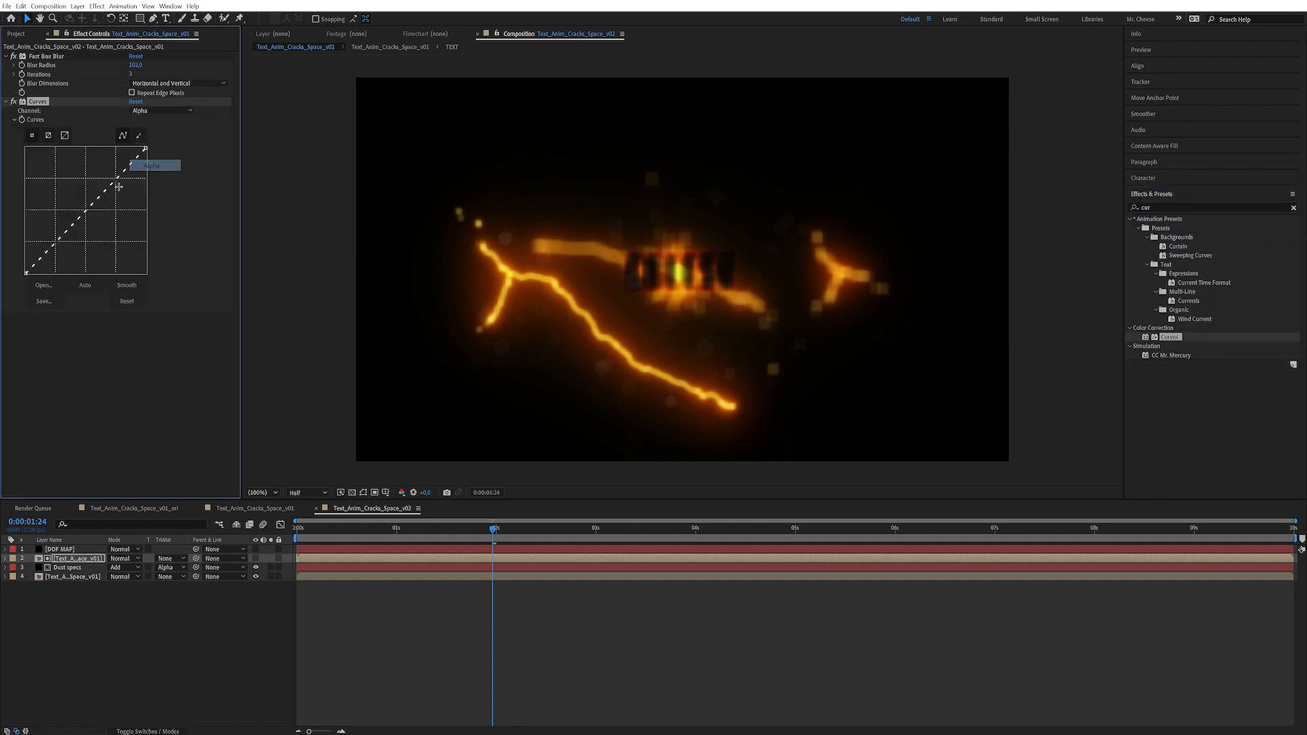
{"action": "left_click_drag", "start_coordinate": [85, 211], "coordinate": [54, 178]}
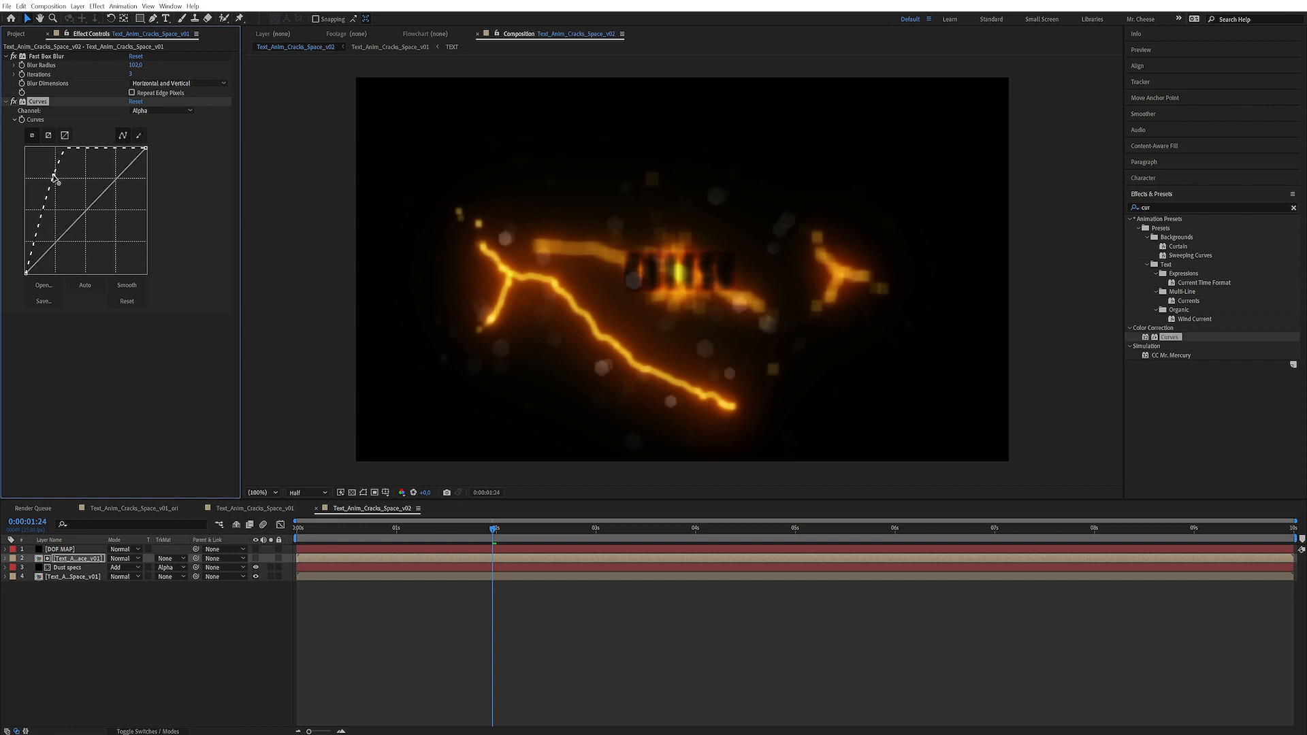
{"action": "left_click_drag", "start_coordinate": [470, 531], "coordinate": [767, 534]}
{"action": "left_click", "coordinate": [946, 530]}
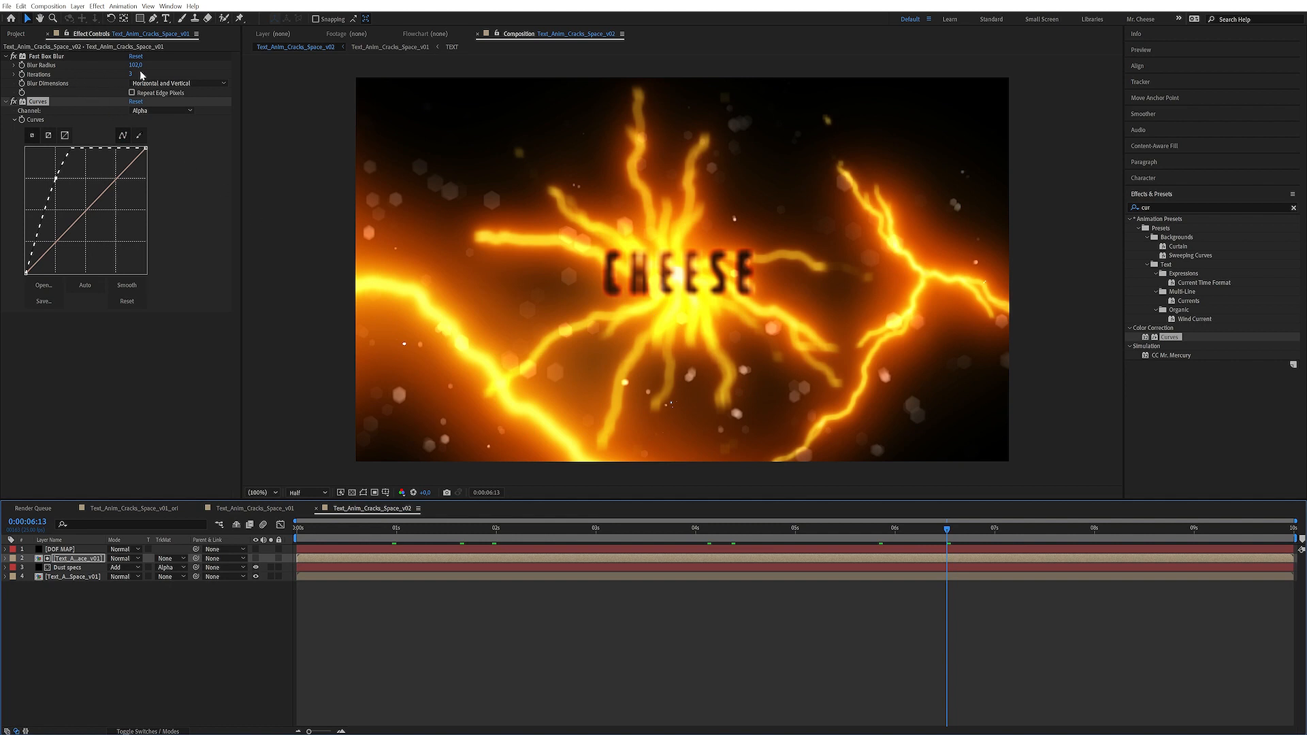
Add a Tint effect to Dust specs, map white to a light orange, and scrub the timeline to check the specs.
{"action": "key", "text": "ctrl+Down"}
{"action": "left_click", "coordinate": [1135, 206]}
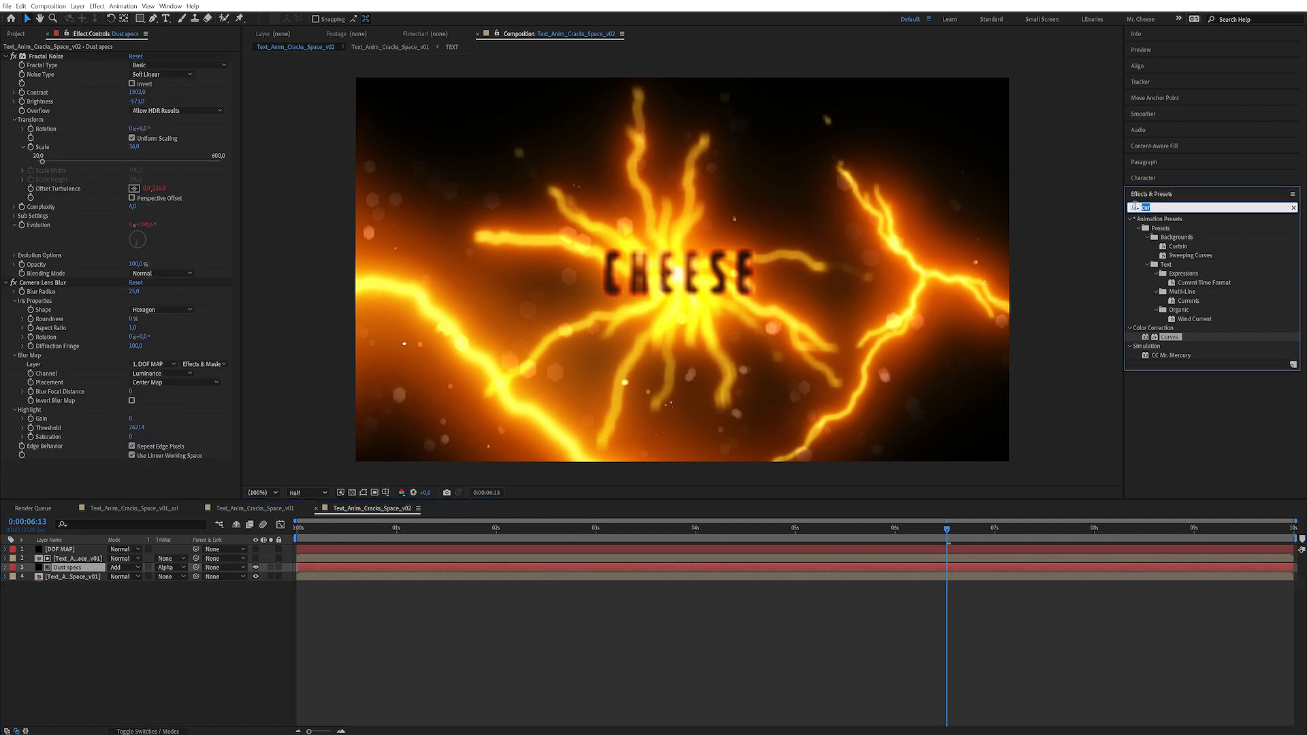
{"action": "type", "text": "tin"}
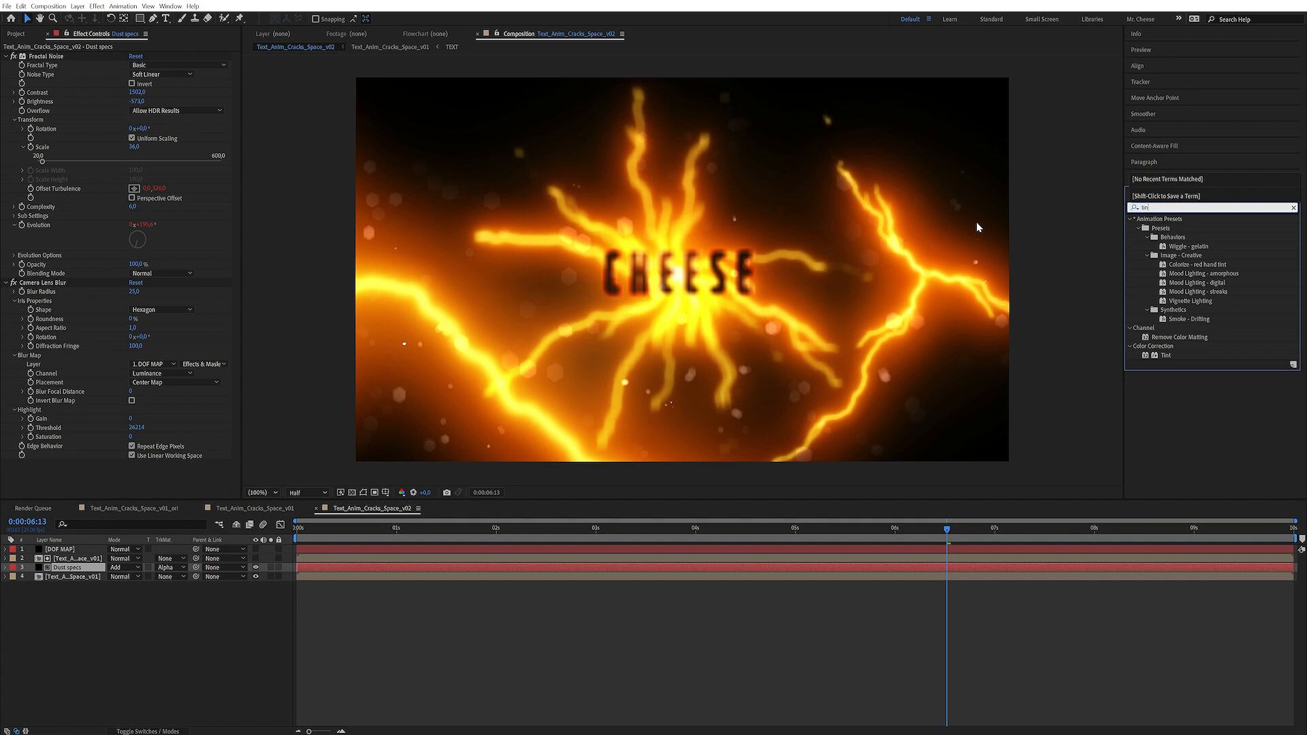
{"action": "double_click", "coordinate": [1165, 355]}
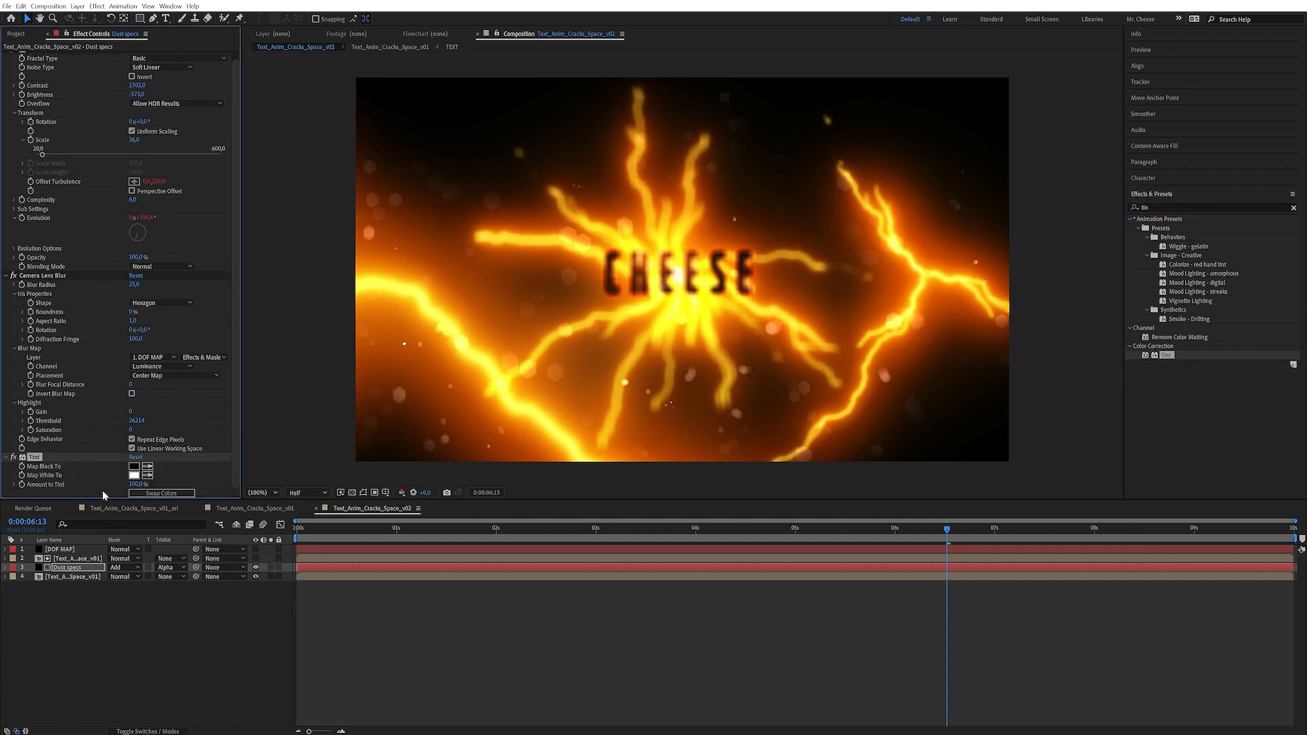
{"action": "left_click", "coordinate": [134, 476]}
{"action": "left_click_drag", "start_coordinate": [257, 360], "coordinate": [258, 352]}
{"action": "left_click_drag", "start_coordinate": [191, 241], "coordinate": [184, 215]}
{"action": "left_click", "coordinate": [339, 228]}
{"action": "left_click", "coordinate": [759, 535]}
{"action": "left_click_drag", "start_coordinate": [761, 542], "coordinate": [720, 542]}
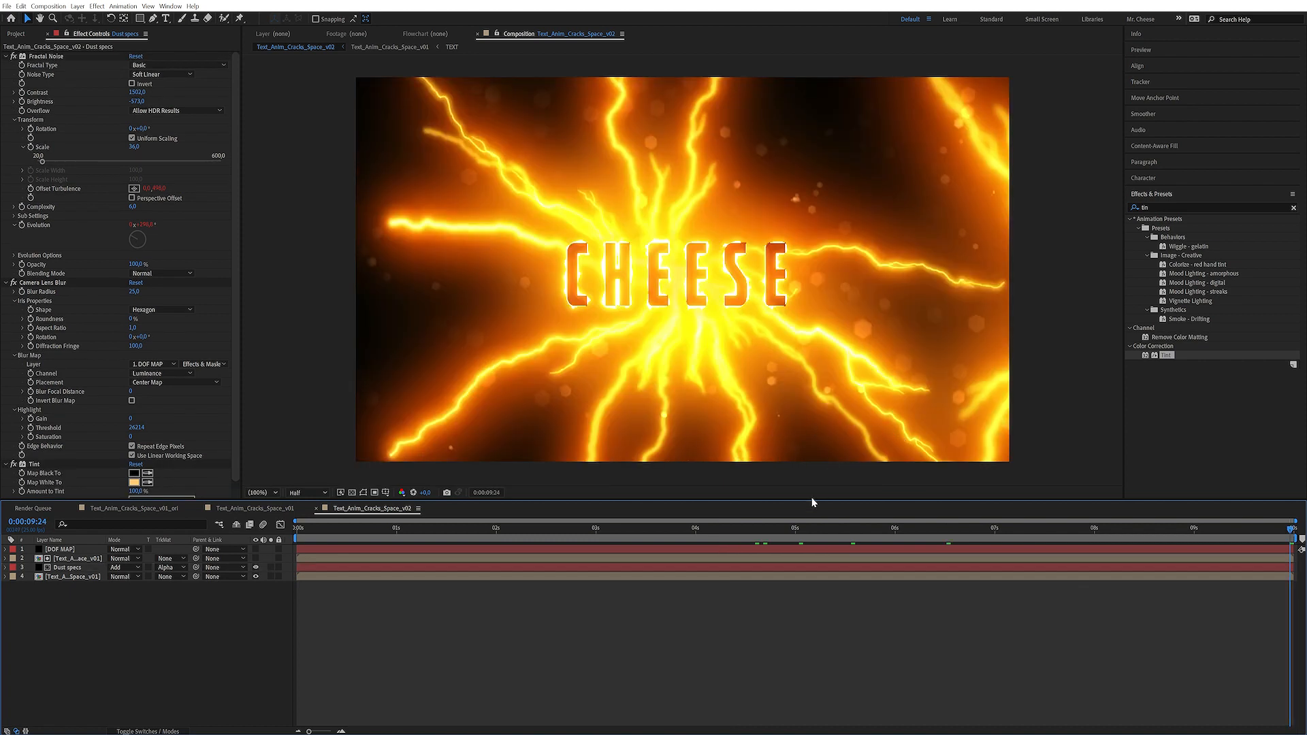
{"action": "left_click", "coordinate": [1150, 525]}
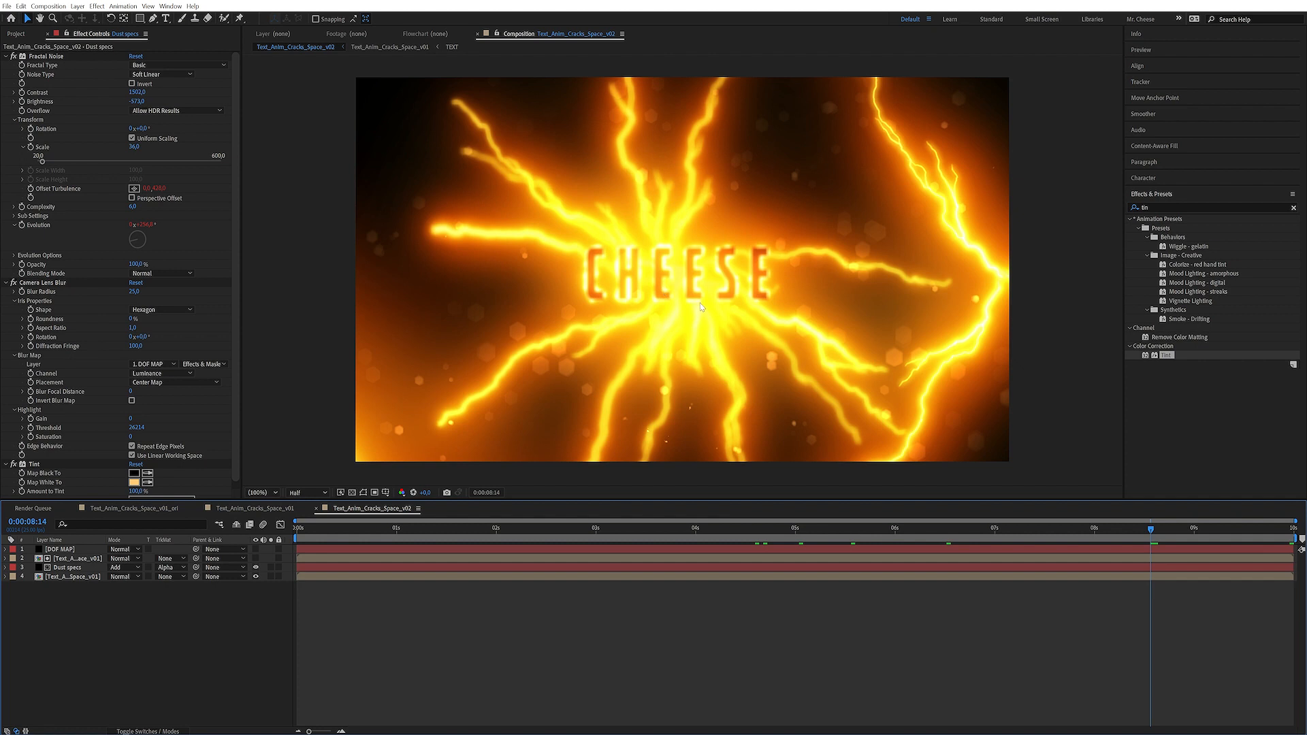
Duplicate the bottom Text_Anim_Cracks_Space_v01 layer and rename the copy high.
{"action": "left_click", "coordinate": [69, 576]}
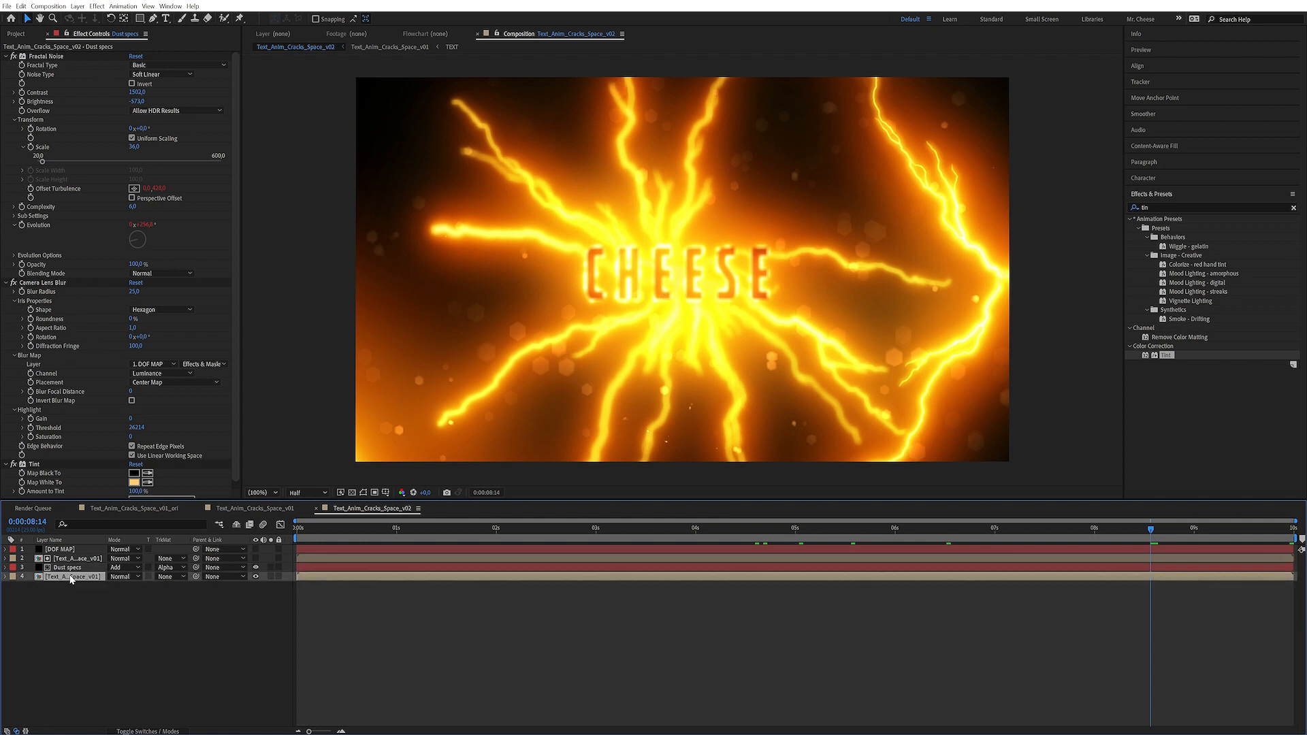
{"action": "key", "text": "ctrl+d"}
{"action": "key", "text": "Return"}
{"action": "type", "text": "high"}
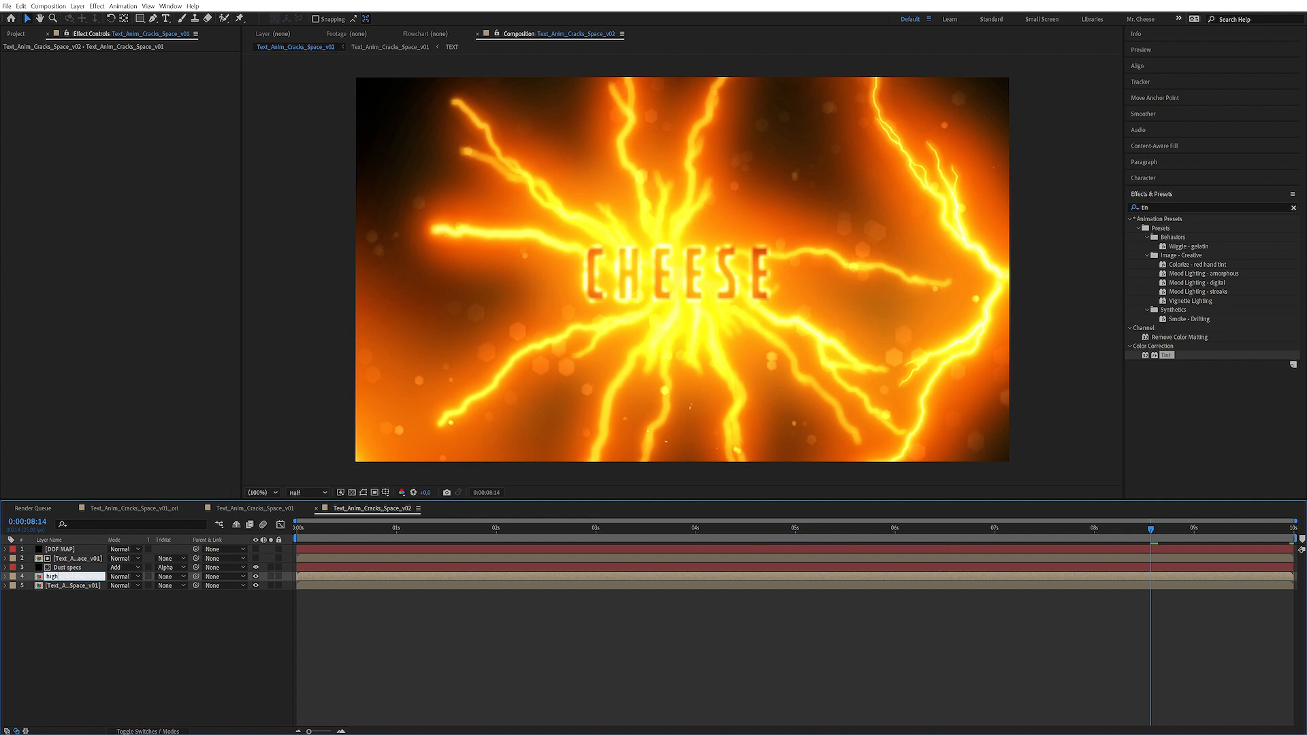
{"action": "key", "text": "Return"}
Apply Tint to the high layer, followed by CC Image Wipe below it in the effect order.
{"action": "double_click", "coordinate": [1167, 355]}
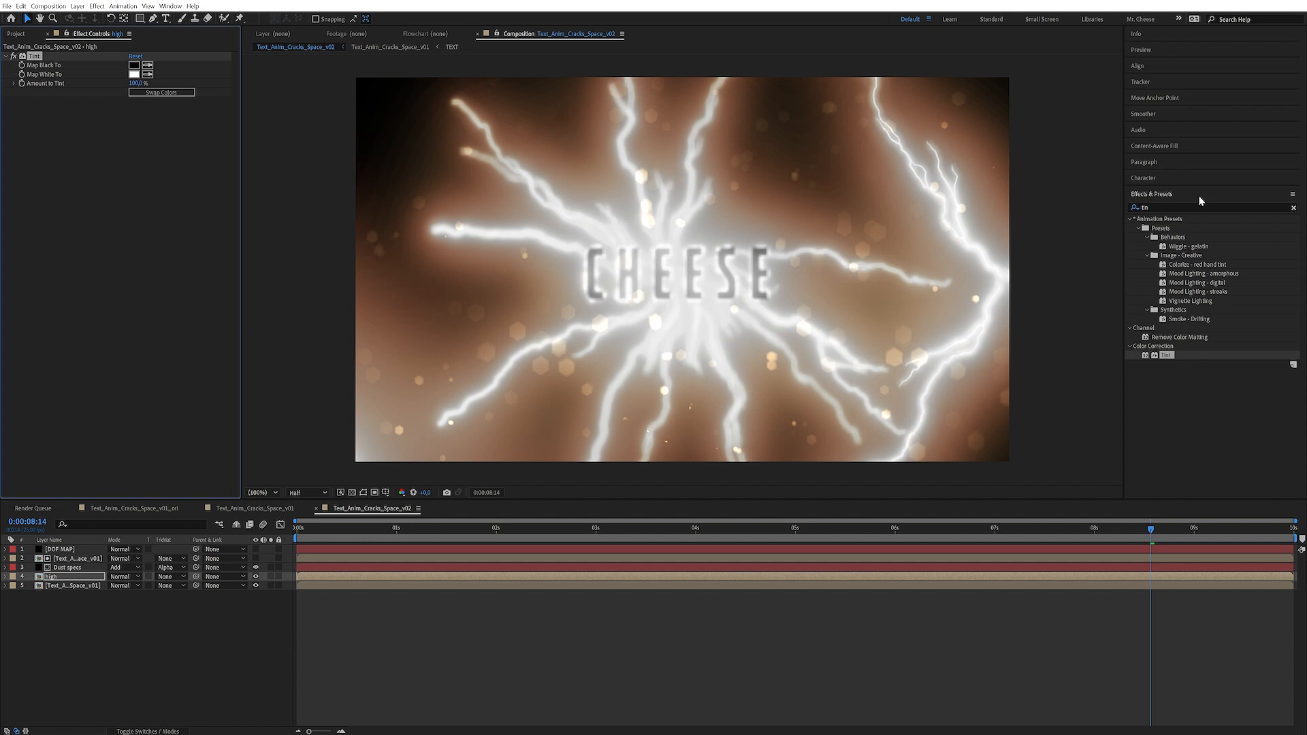
{"action": "left_click", "coordinate": [1157, 207]}
{"action": "type", "text": "image"}
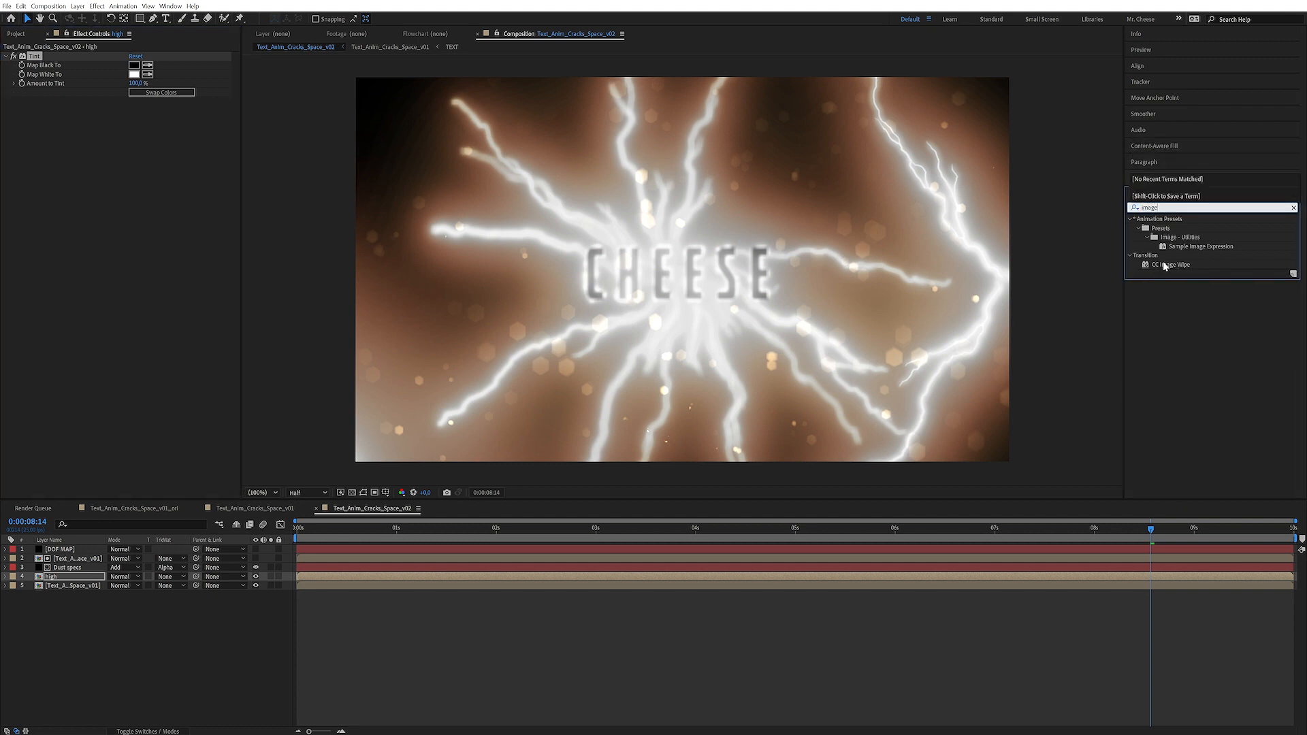
{"action": "double_click", "coordinate": [1164, 263]}
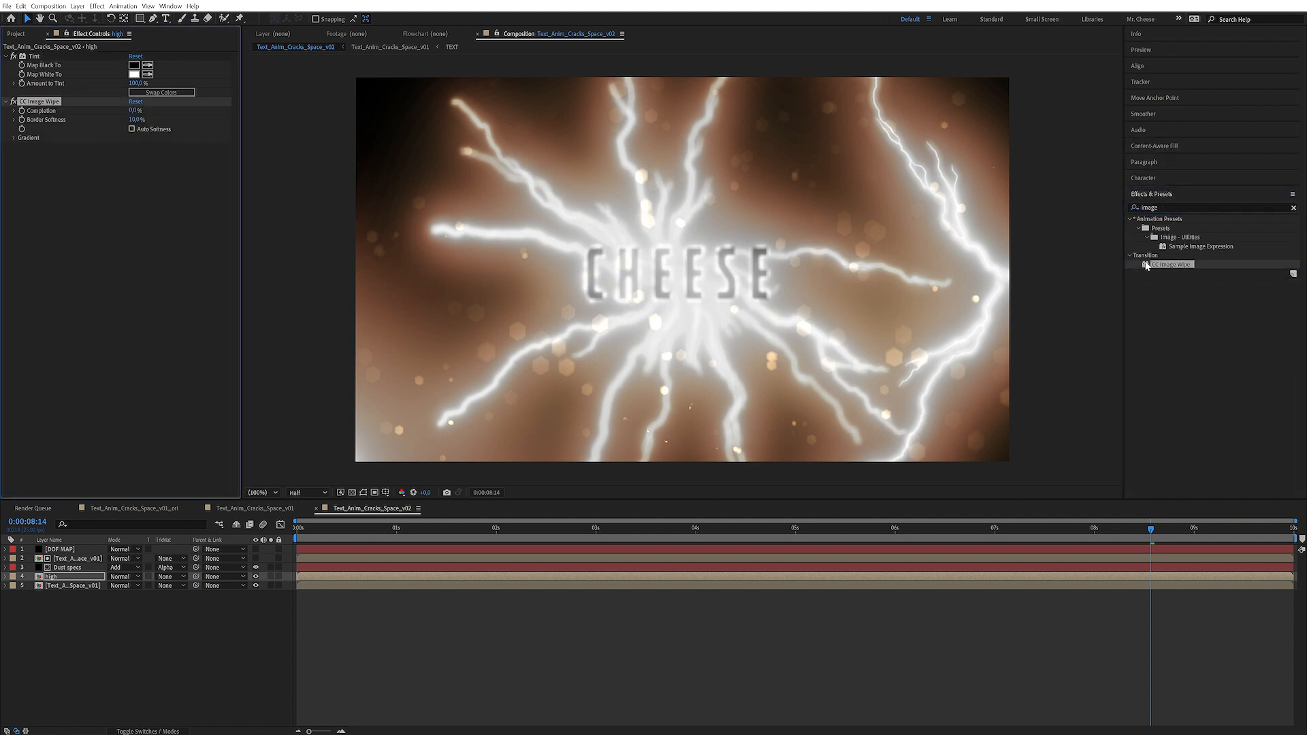
{"action": "left_click_drag", "start_coordinate": [32, 60], "coordinate": [92, 126]}
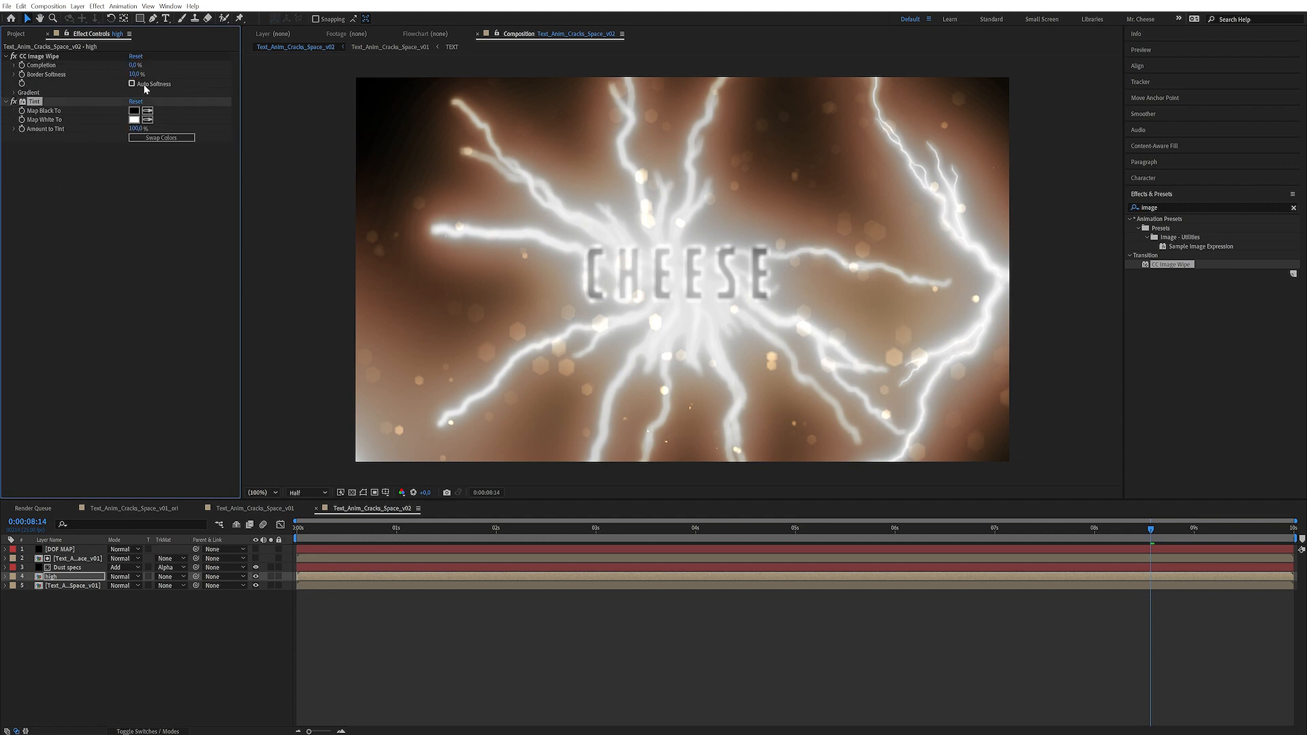
{"action": "key", "text": "ctrl+z"}
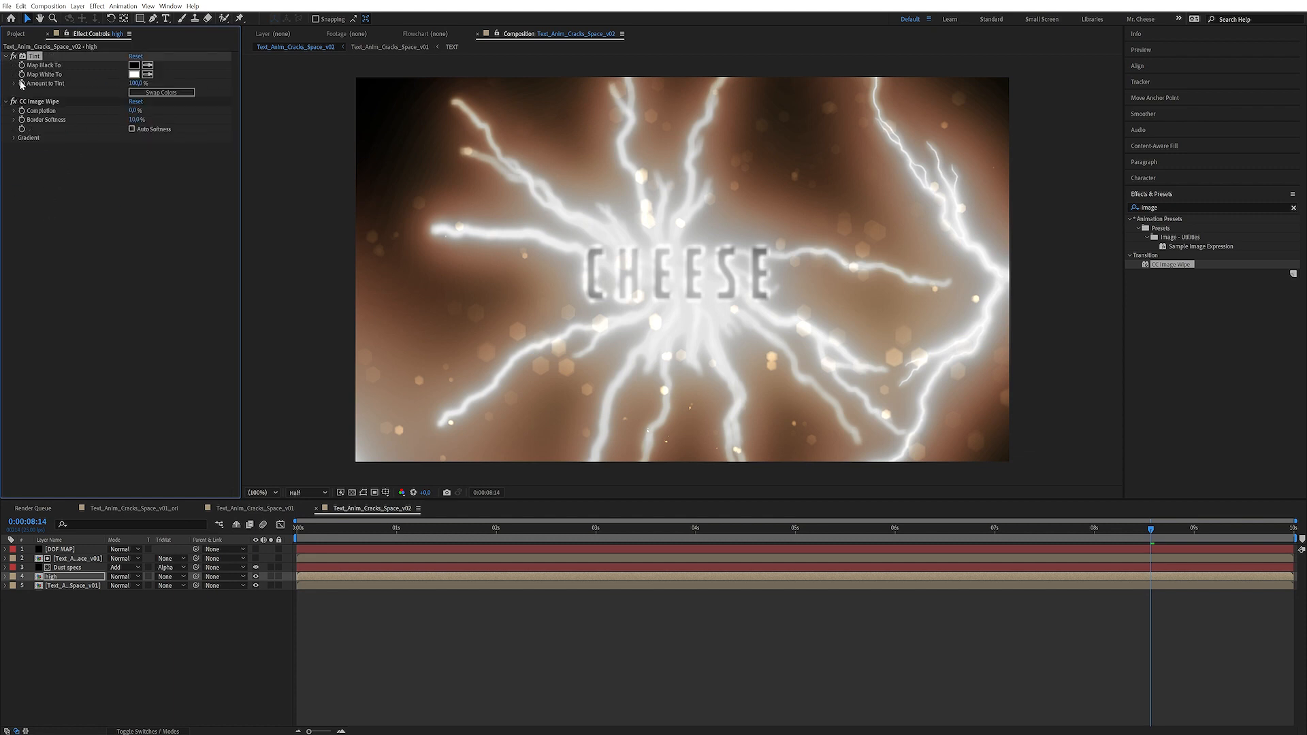
{"action": "left_click", "coordinate": [129, 171]}
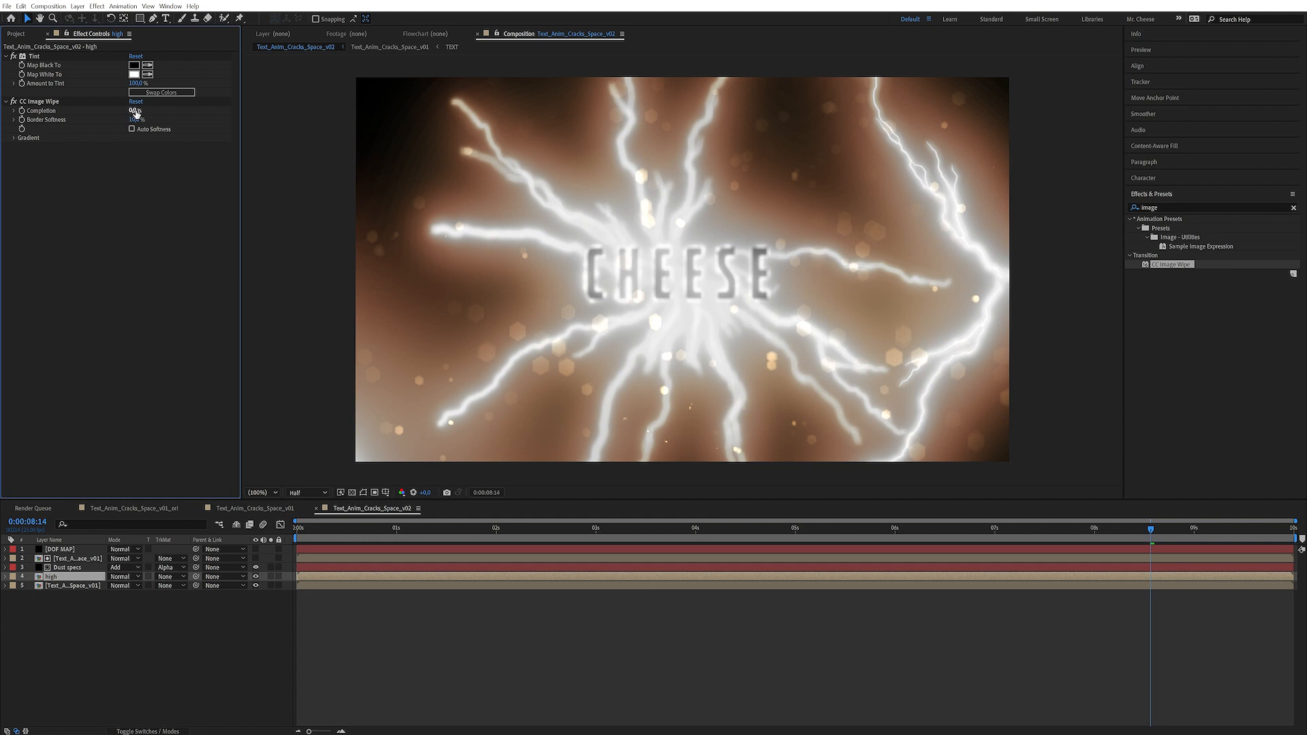
Set the high layer's CC Image Wipe to 77% completion and 20% border softness.
{"action": "left_click_drag", "start_coordinate": [133, 111], "coordinate": [171, 108]}
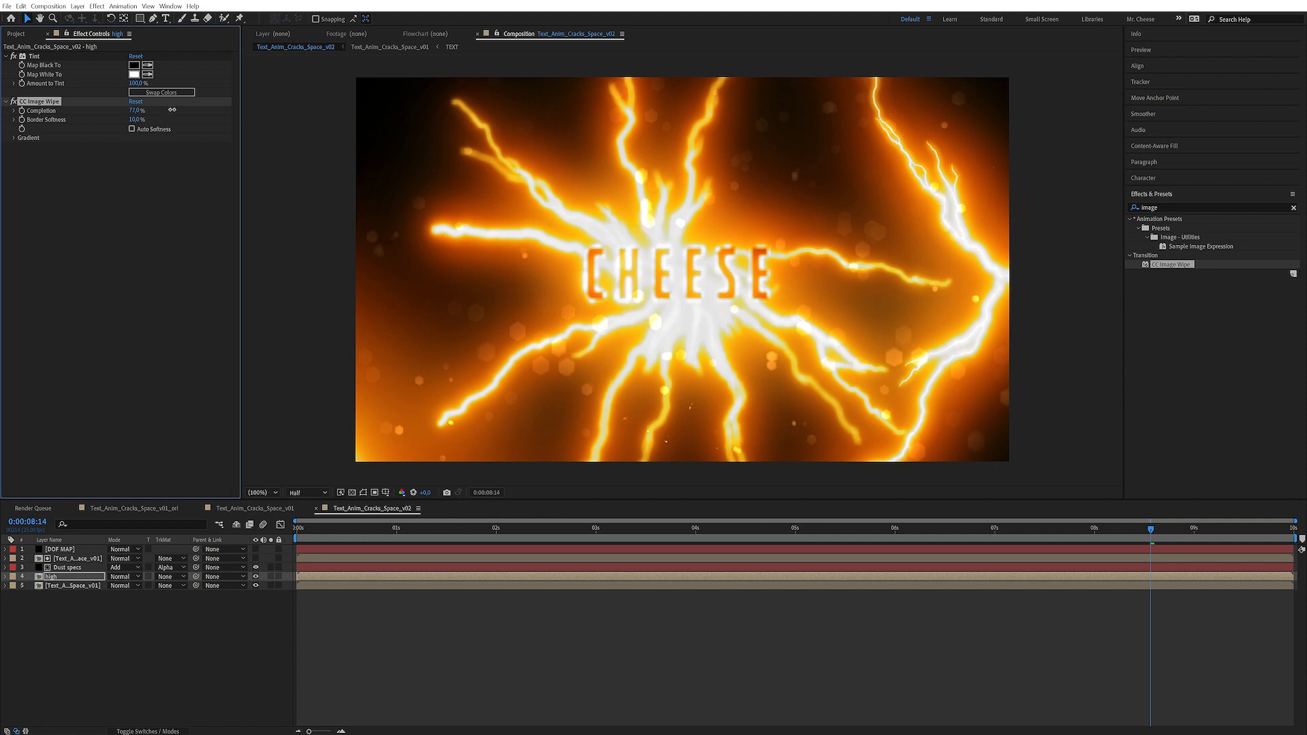
{"action": "left_click", "coordinate": [134, 120]}
{"action": "type", "text": "20"}
{"action": "key", "text": "Return"}
{"action": "left_click_drag", "start_coordinate": [133, 110], "coordinate": [140, 110]}
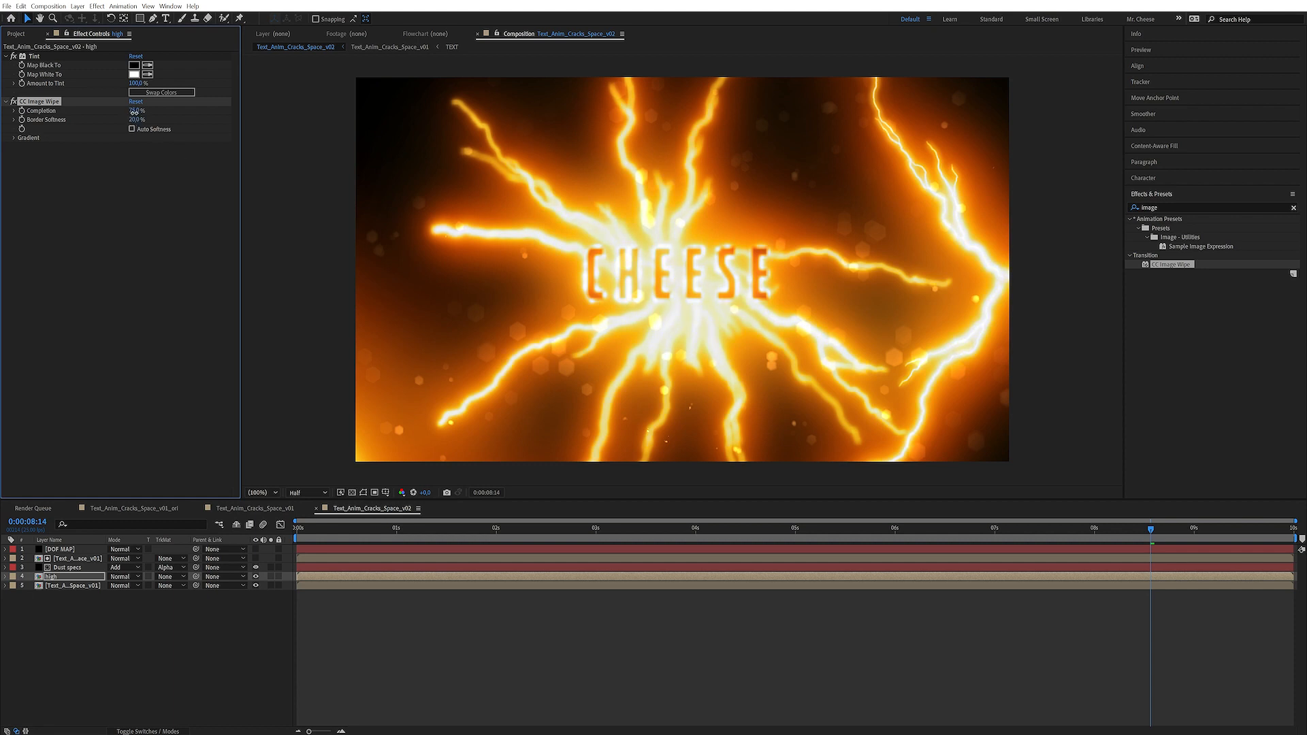
Set the blending mode of the high layer to Screen and scrub through to the final frame to check the highlights.
{"action": "left_click", "coordinate": [125, 576]}
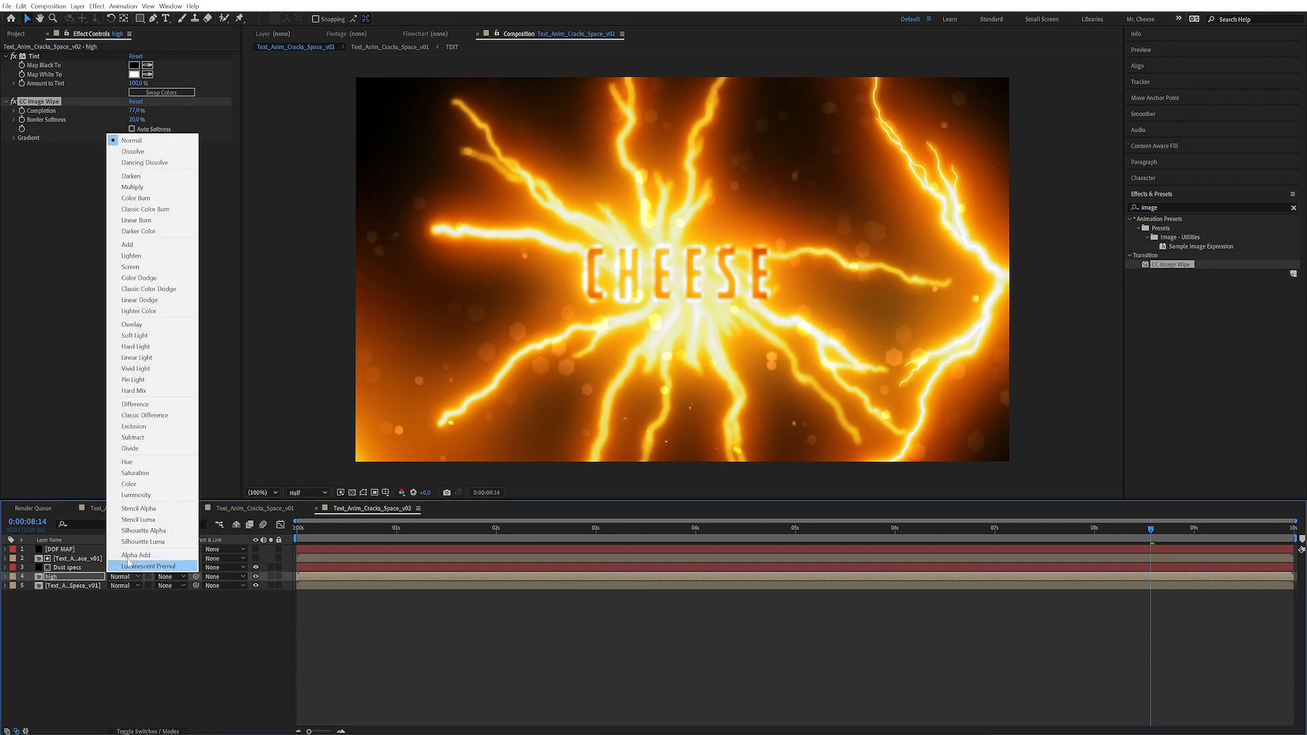
{"action": "left_click", "coordinate": [131, 267]}
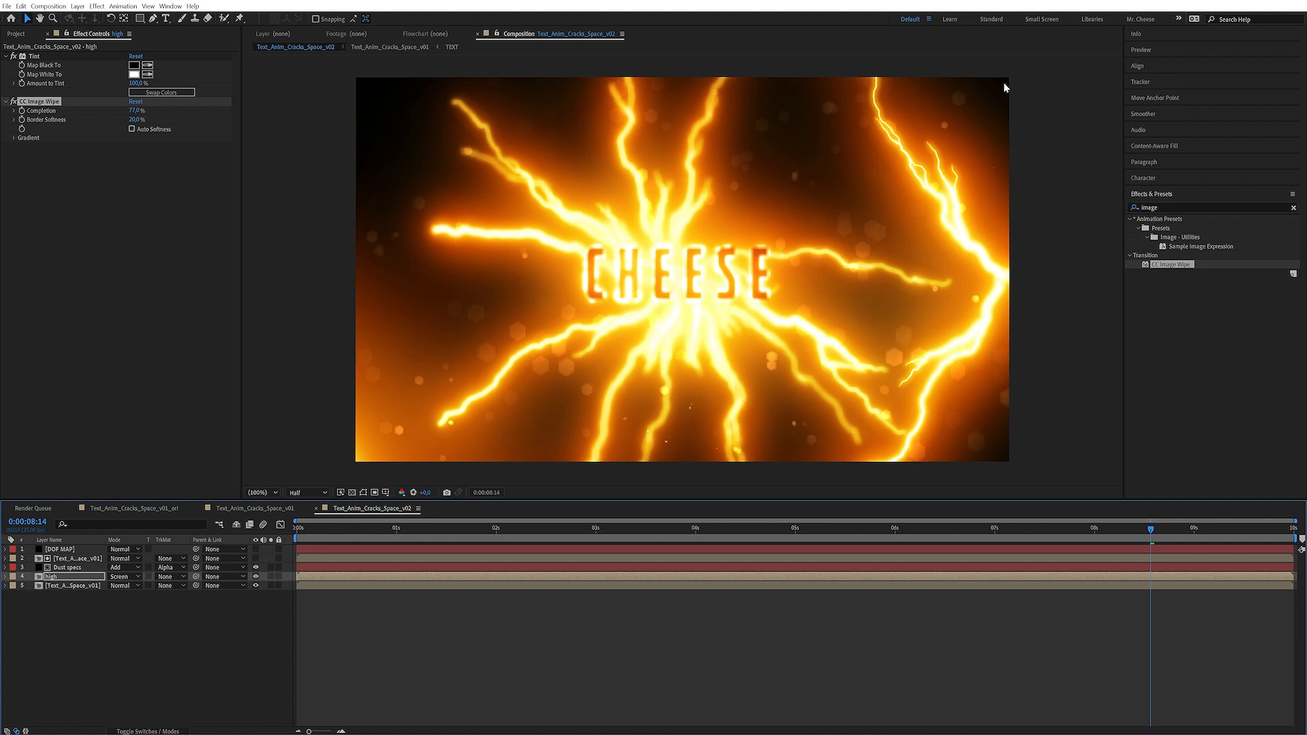
{"action": "left_click", "coordinate": [1155, 32]}
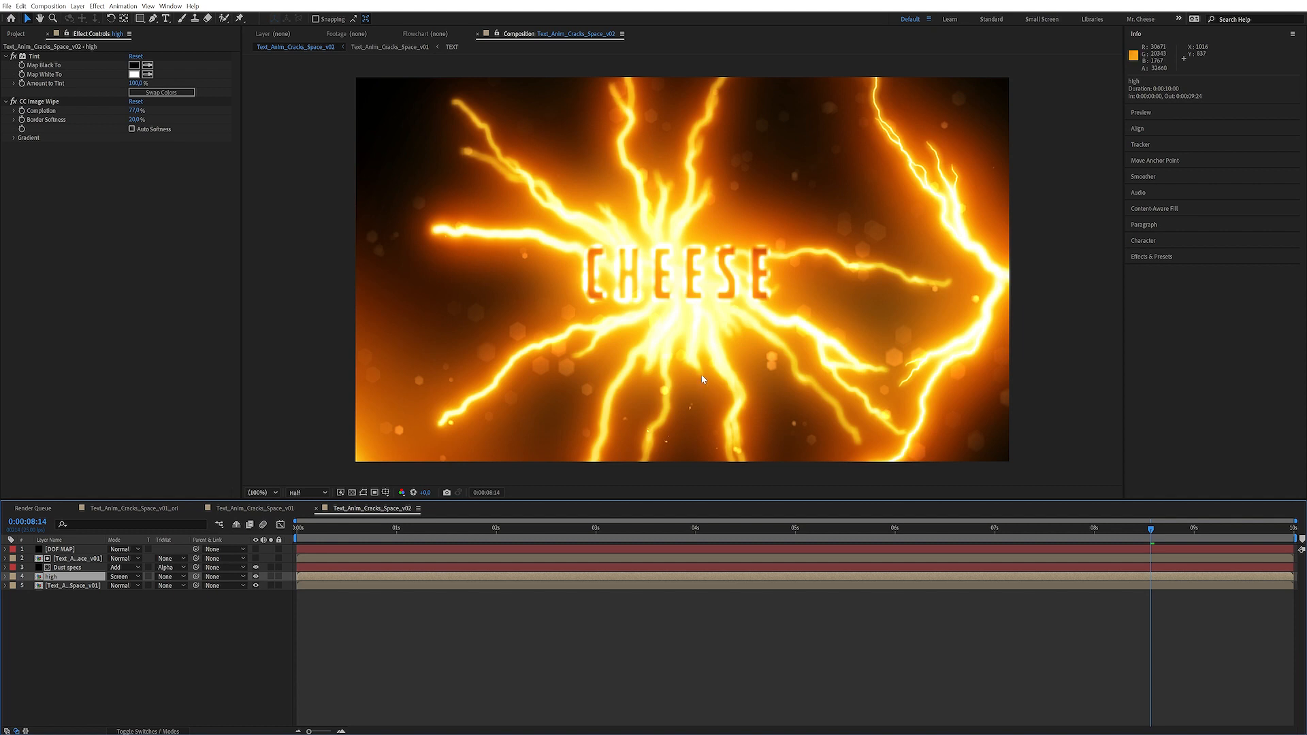
{"action": "left_click_drag", "start_coordinate": [333, 528], "coordinate": [1301, 538]}
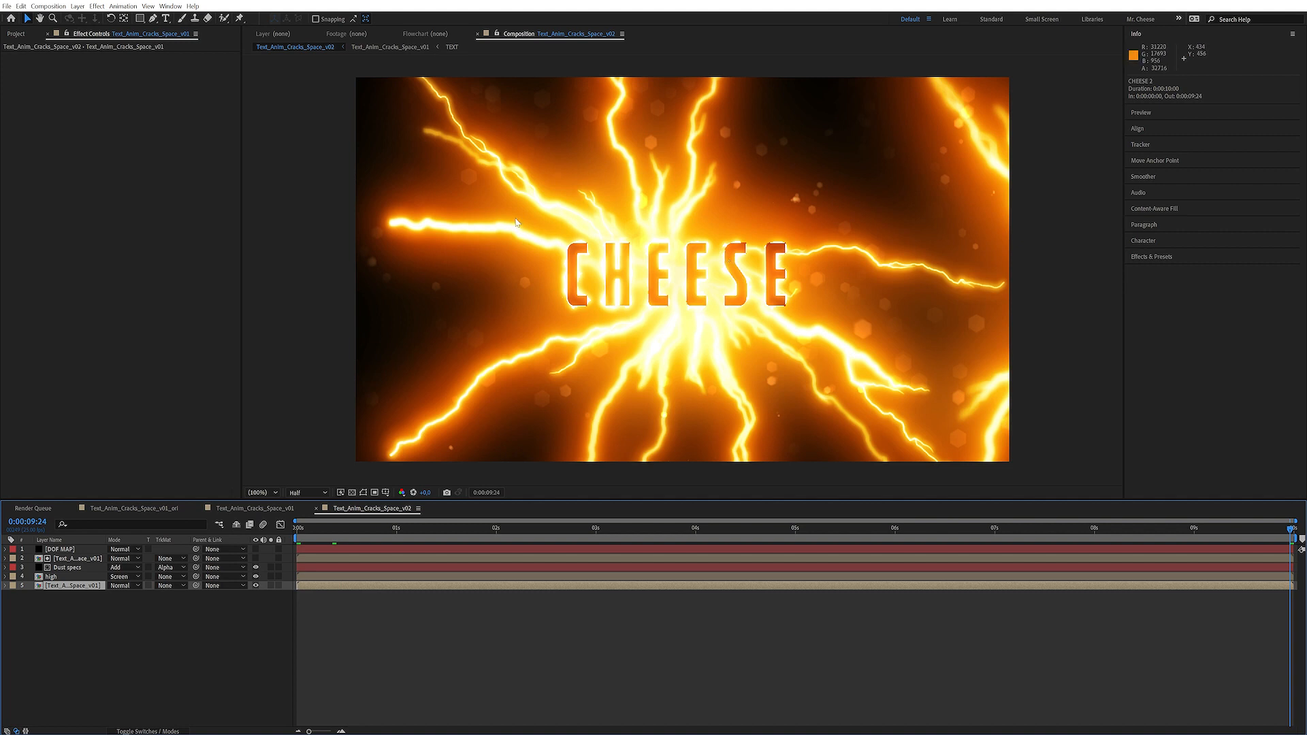
Add Roughen Edges to the TEXT layer inside Text_Anim_Cracks_Space_v01, place it above the Glow effects and adjust its border.
{"action": "double_click", "coordinate": [77, 587]}
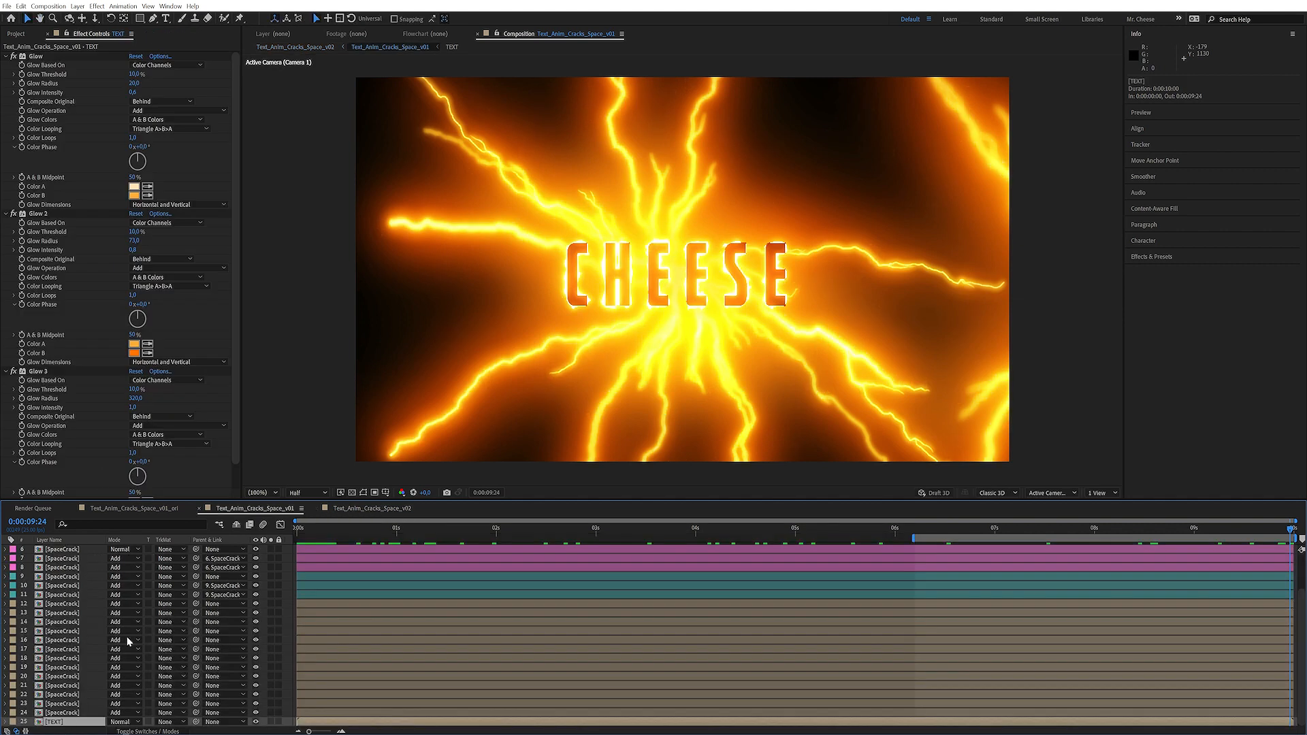
{"action": "left_click", "coordinate": [1160, 257]}
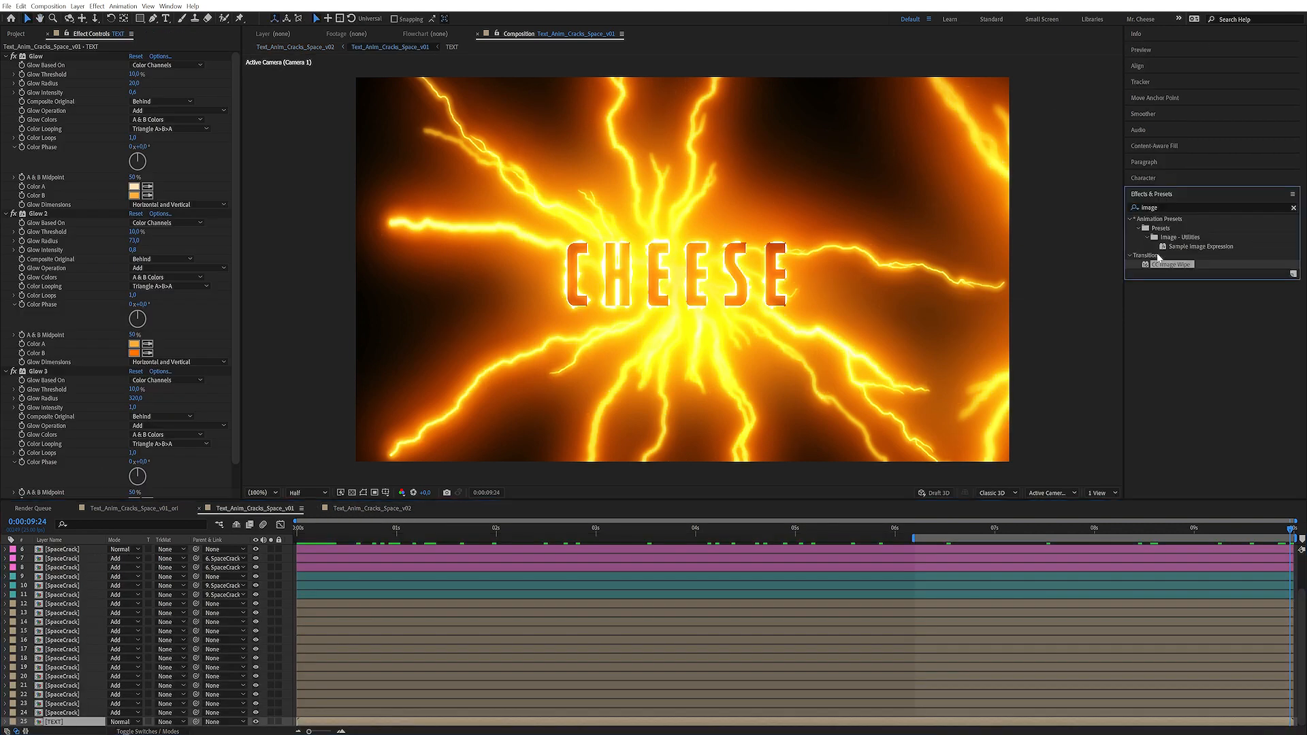
{"action": "left_click_drag", "start_coordinate": [1177, 211], "coordinate": [1119, 213]}
{"action": "type", "text": "rou"}
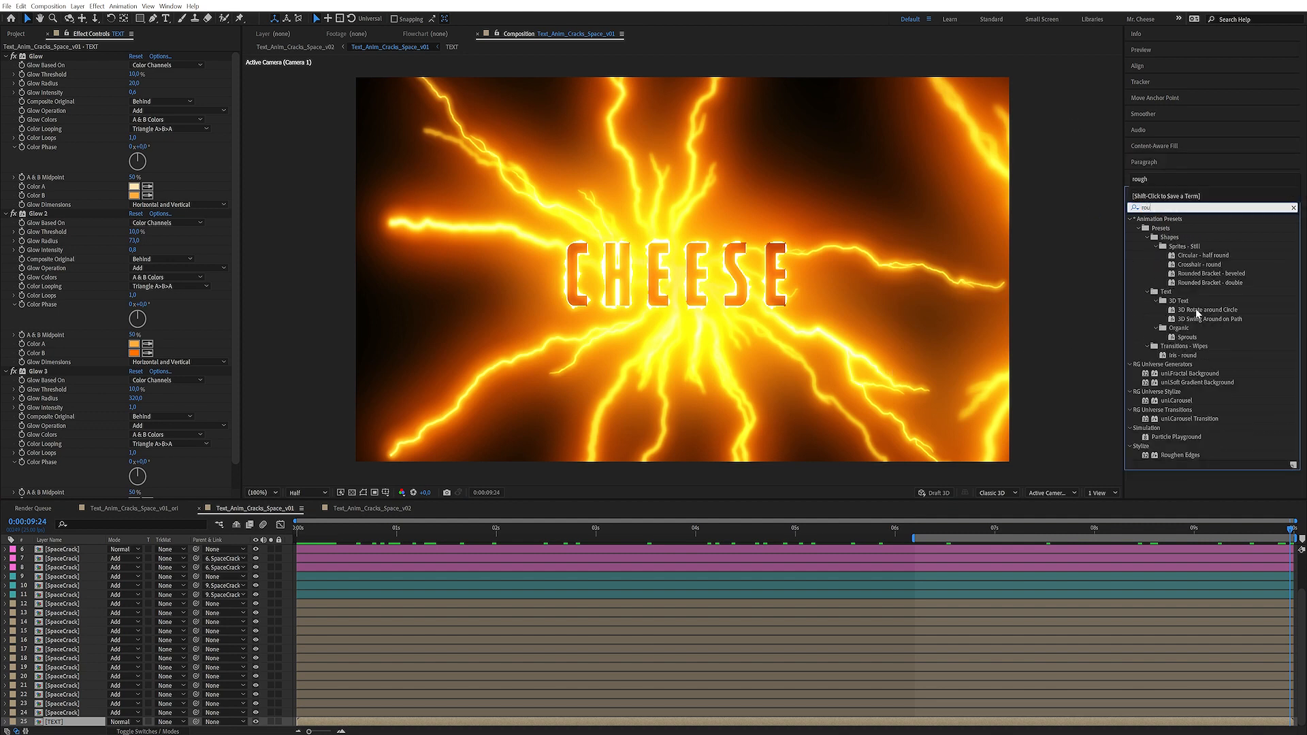
{"action": "double_click", "coordinate": [1172, 454]}
{"action": "left_click_drag", "start_coordinate": [54, 373], "coordinate": [59, 52]}
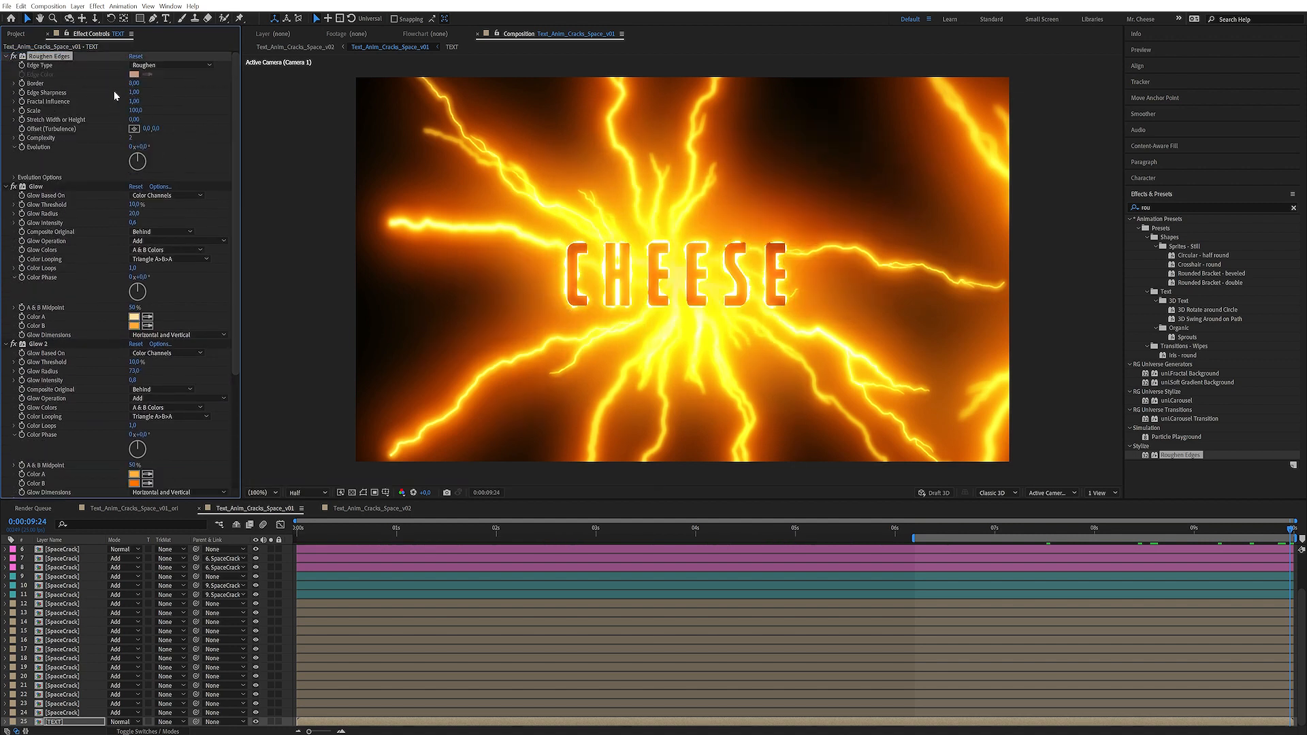
{"action": "left_click_drag", "start_coordinate": [163, 77], "coordinate": [175, 77]}
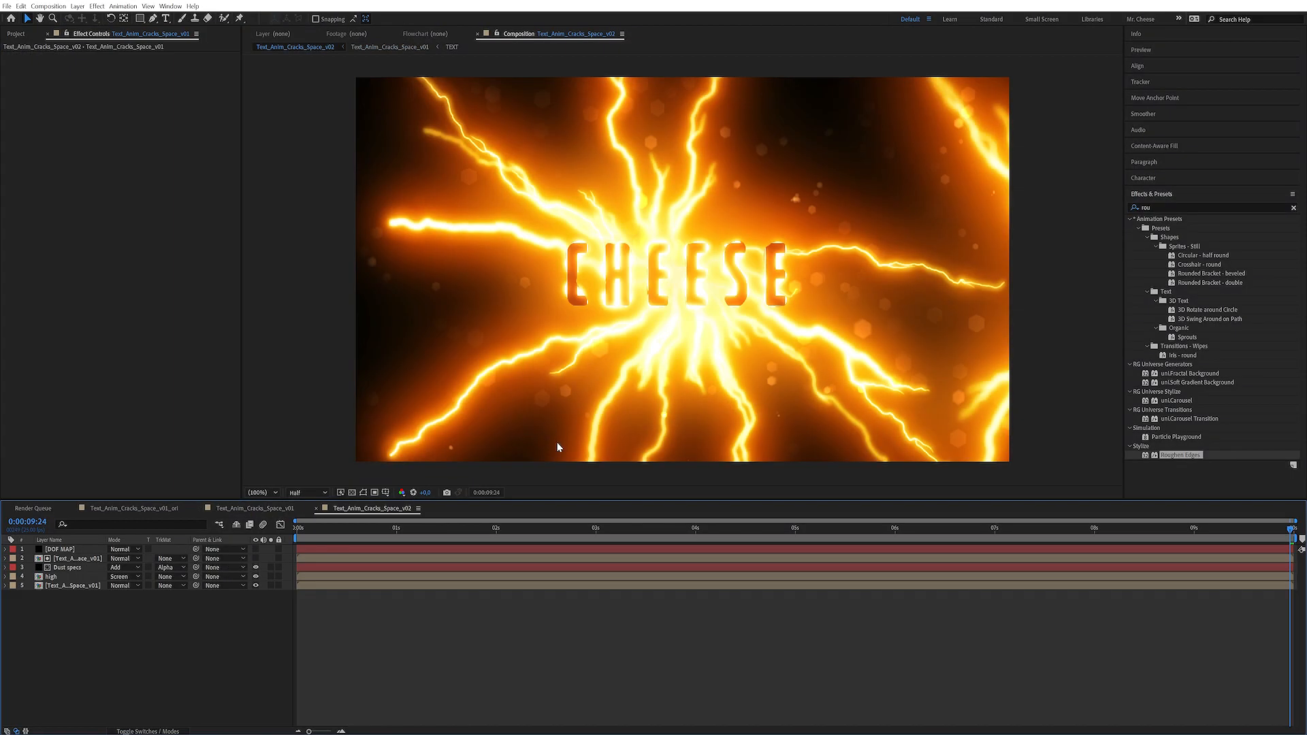
Scrub through Text_Anim_Cracks_Space_v02 to examine the roughened text, lightning and dust specs over time.
{"action": "left_click", "coordinate": [538, 531]}
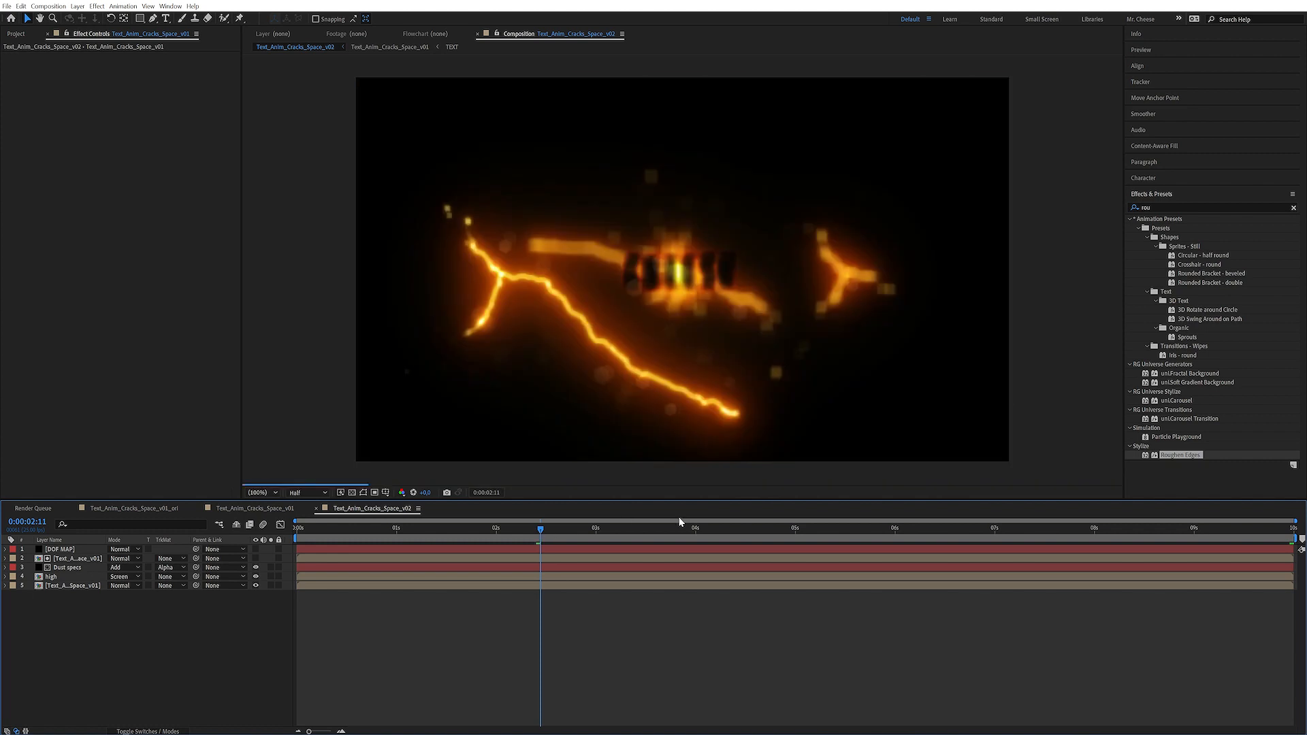
{"action": "left_click", "coordinate": [819, 531]}
{"action": "left_click_drag", "start_coordinate": [843, 533], "coordinate": [1119, 529]}
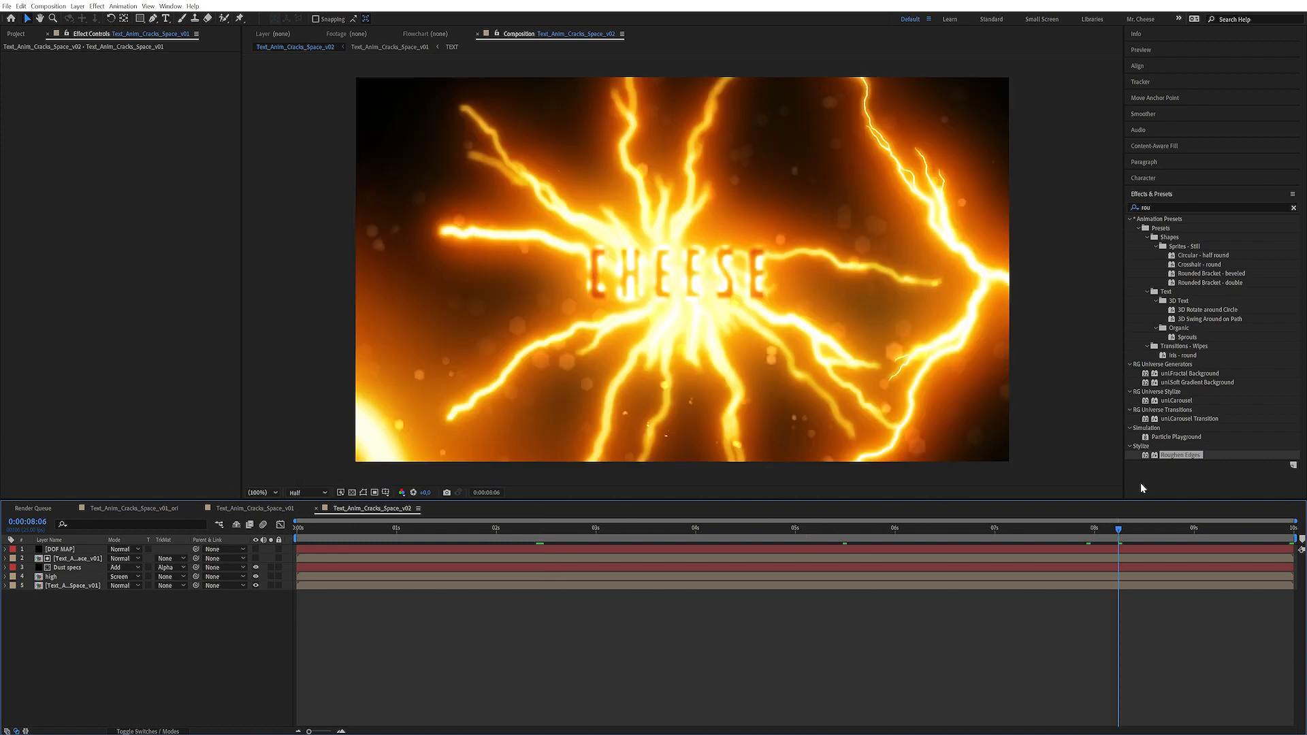